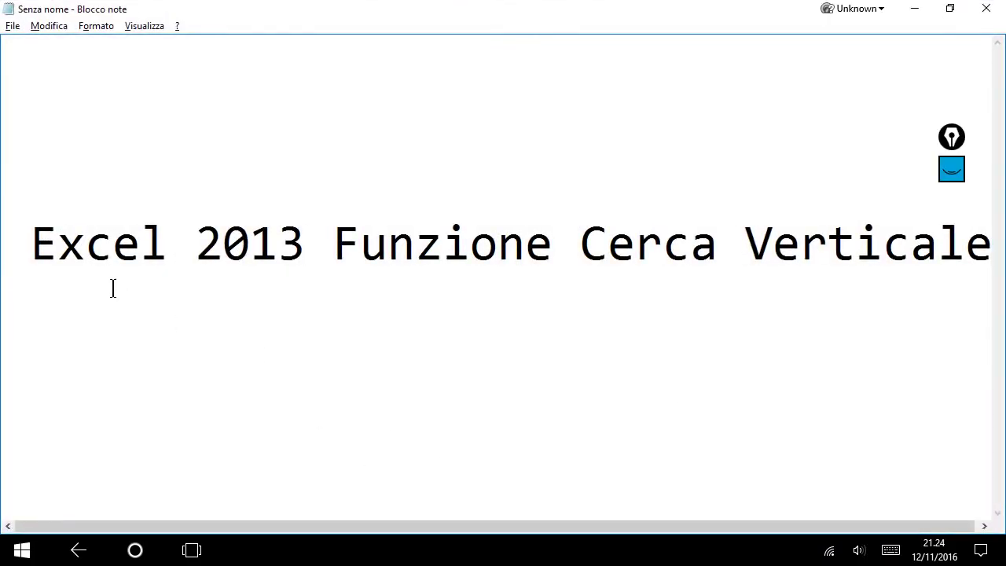
Below the Notepad title, write the line 'andiamo a vedere la funzione cerca.vert'
mouse_move(32, 242)
left_mouse_down()
mouse_move(690, 259)
mouse_move(990, 256)
left_mouse_up()
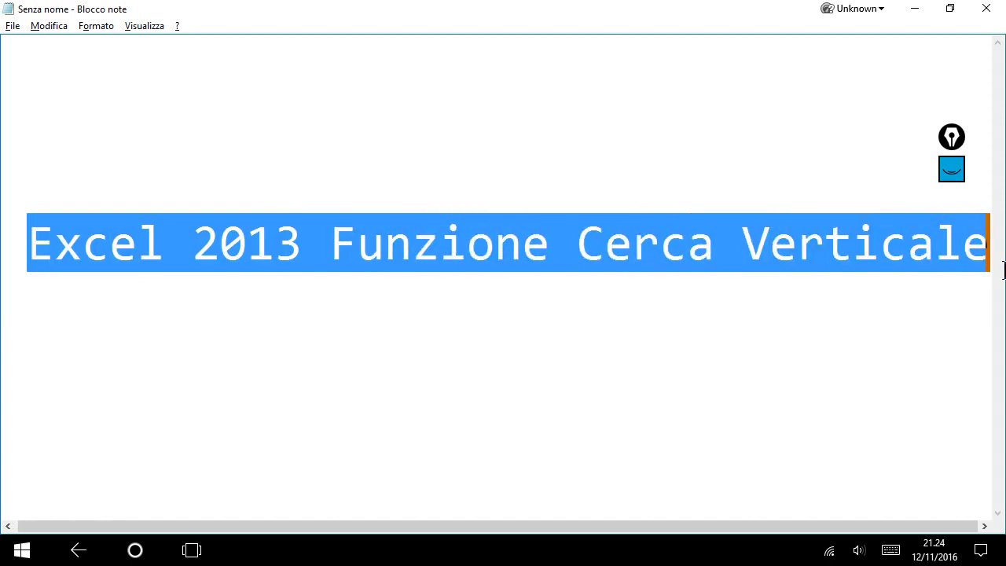
left_click(43, 370)
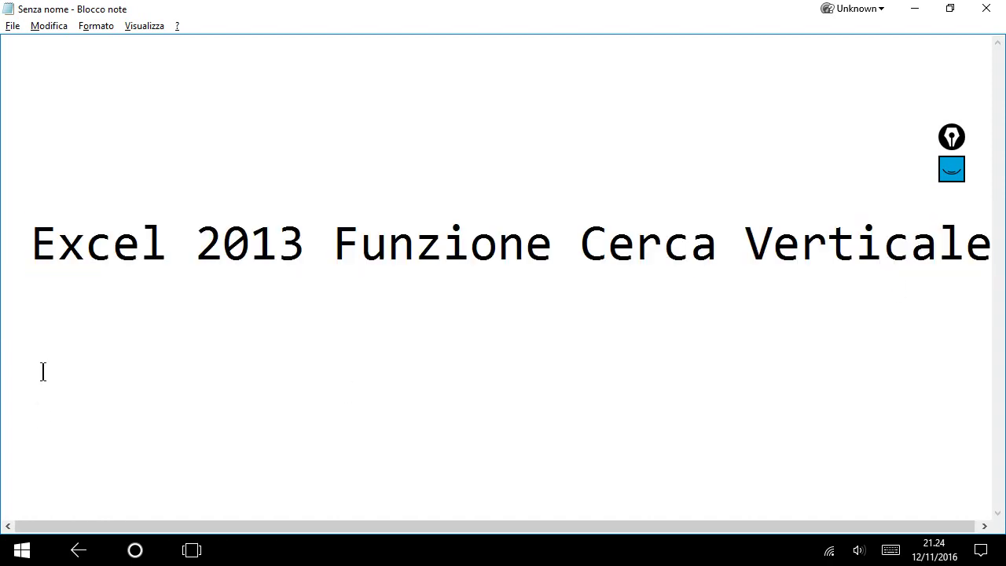
key("Return")
type("andiam")
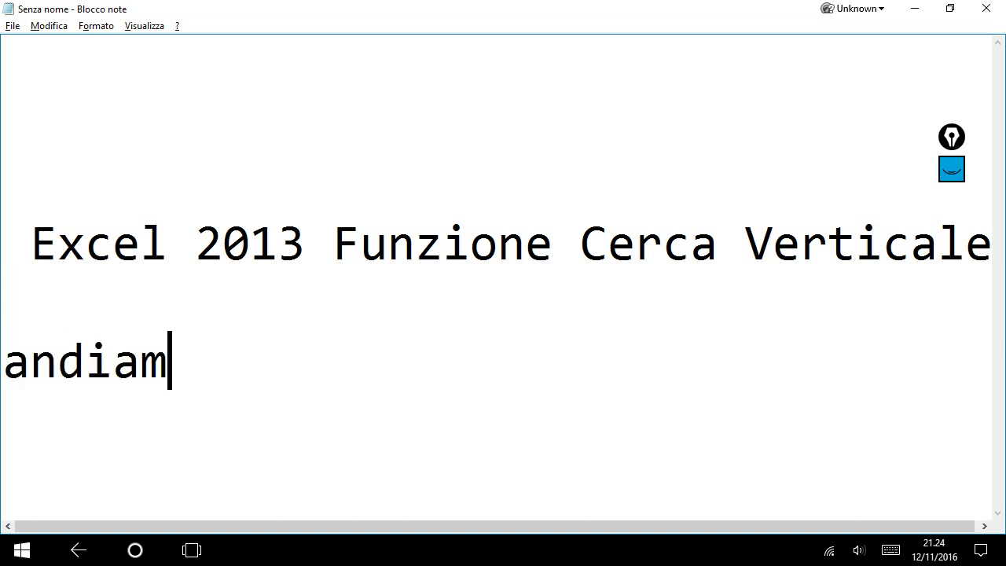
type("o a vedere la fu")
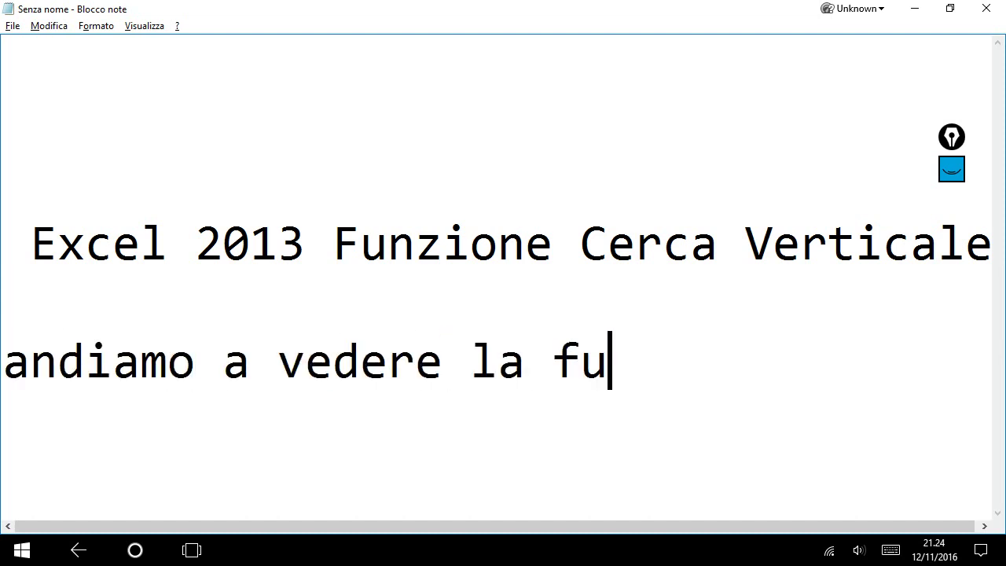
type("jnzon")
key("BackSpace")
key("BackSpace")
key("BackSpace")
key("BackSpace")
key("BackSpace")
type("nzione c")
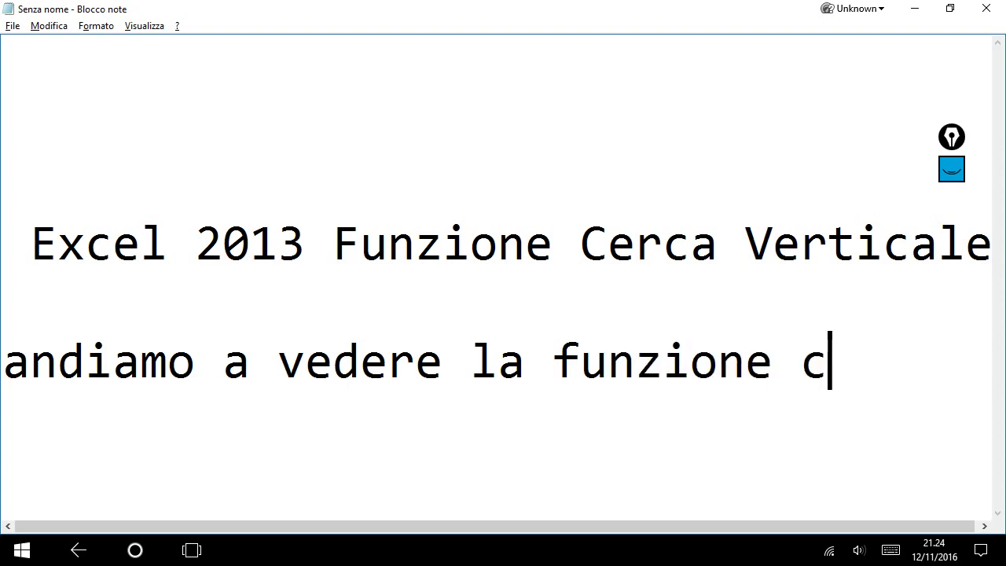
type("erca.vert")
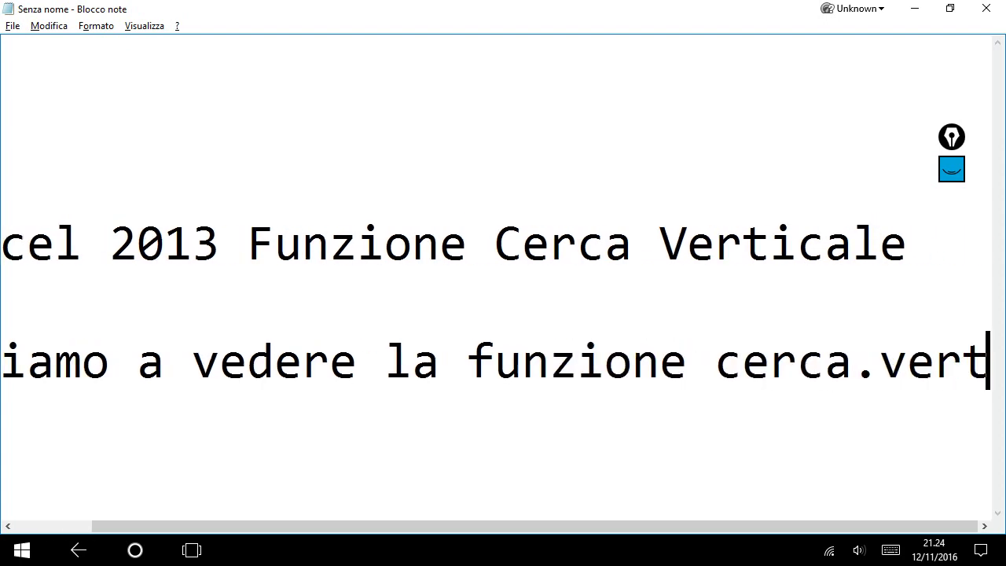
Add the line 'che è appunto cerca verticale' and switch to the Cartel1.xlsx workbook
key("Return")
type("che ")
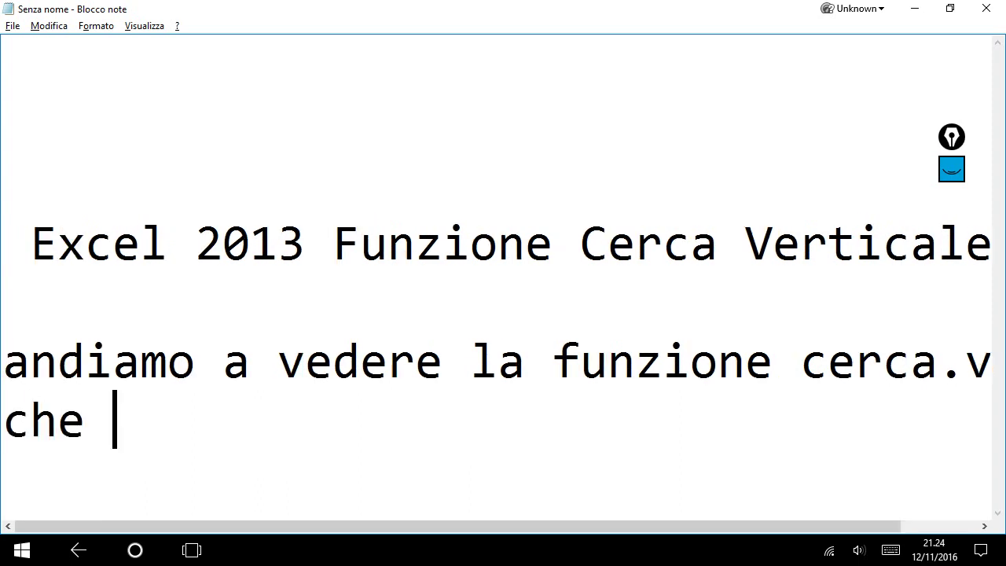
type("è appu")
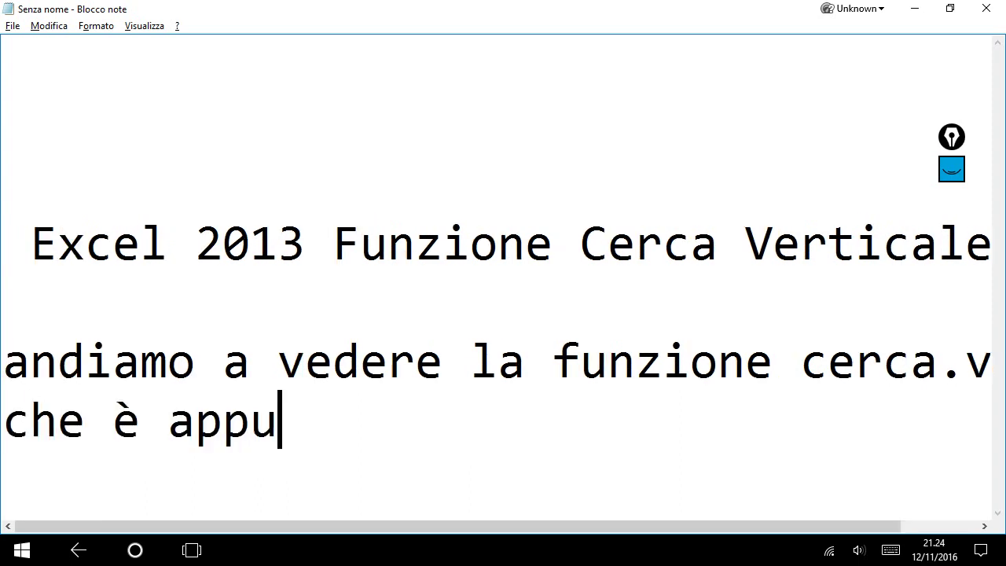
type("nto crec")
key("BackSpace")
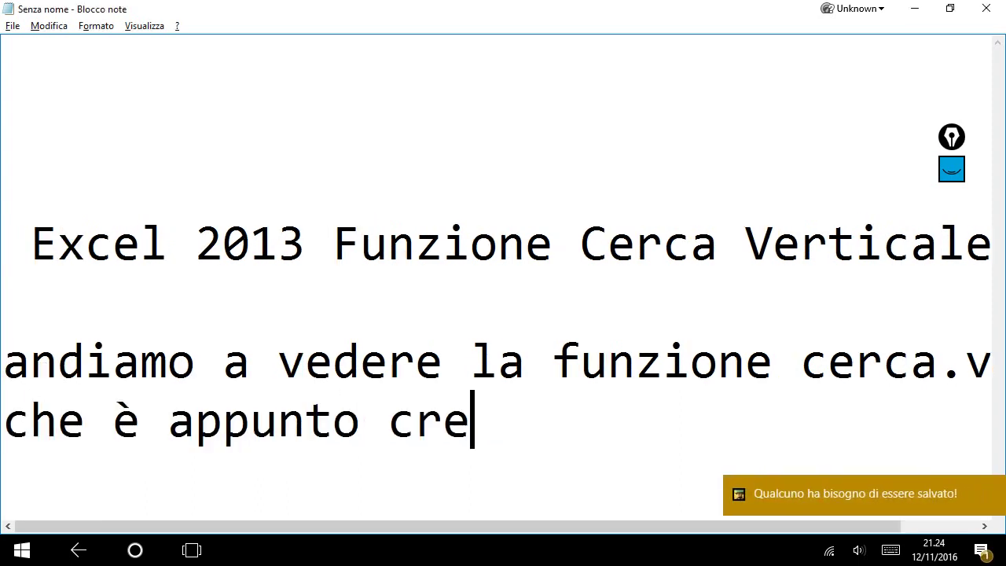
key("BackSpace")
key("BackSpace")
type("erca ver")
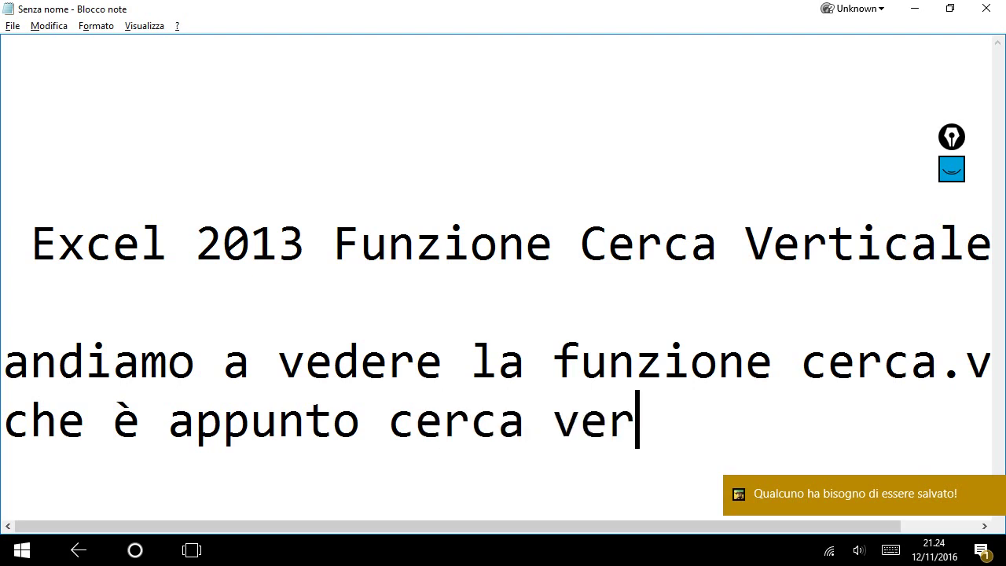
type("ticale")
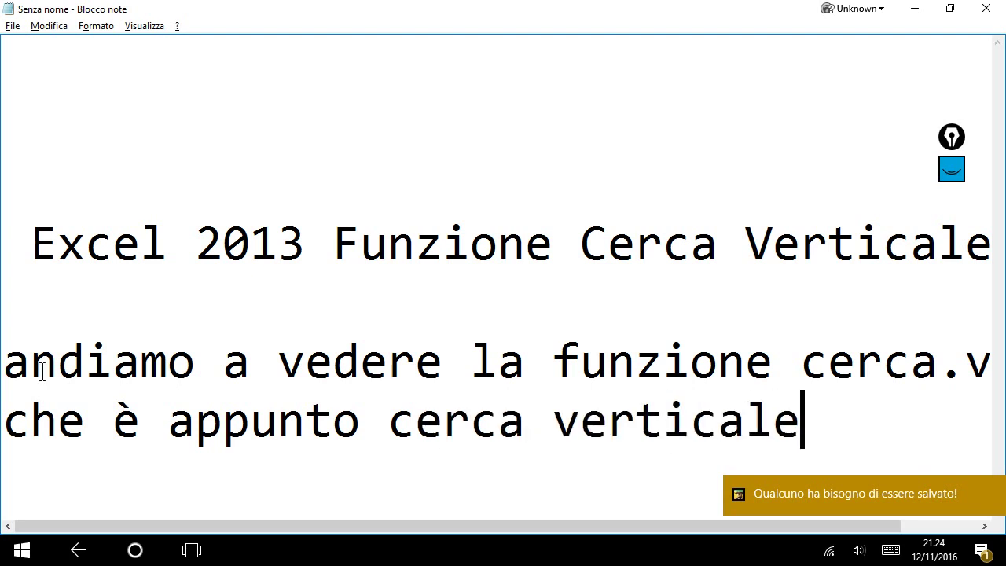
key("alt+Tab")
key("alt+Tab")
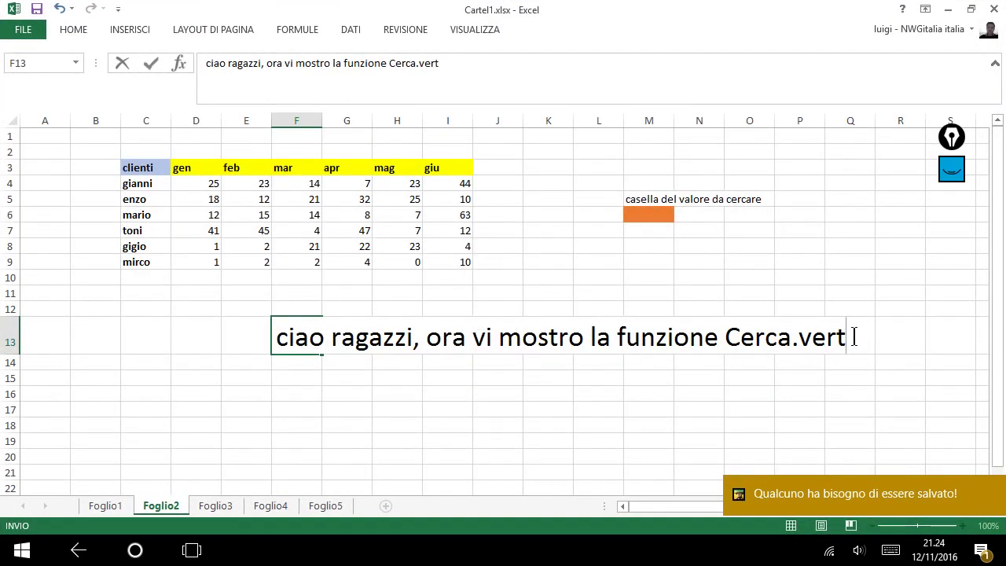
Replace the F13 text with 'eccoci qua, ho già preparato una piccola tabella per il nostro esempio'
left_click_drag(839, 354, 280, 340)
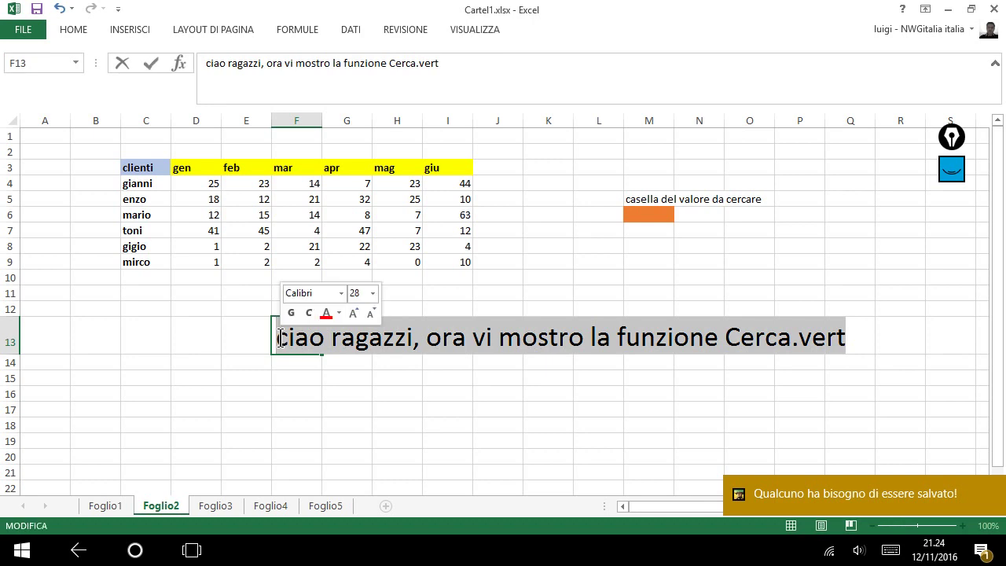
type("eccoci qua")
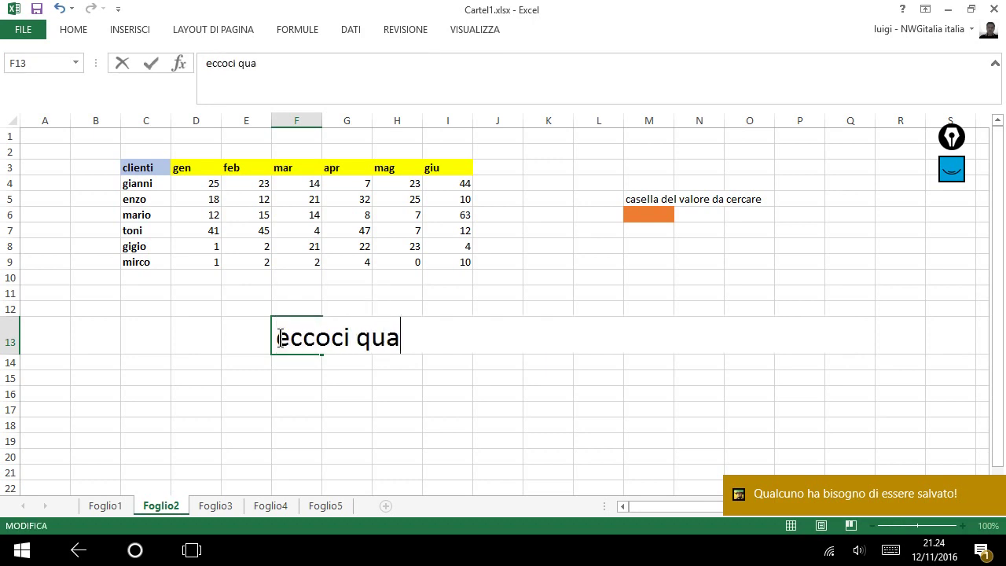
type(", io")
type(" ho gia prep")
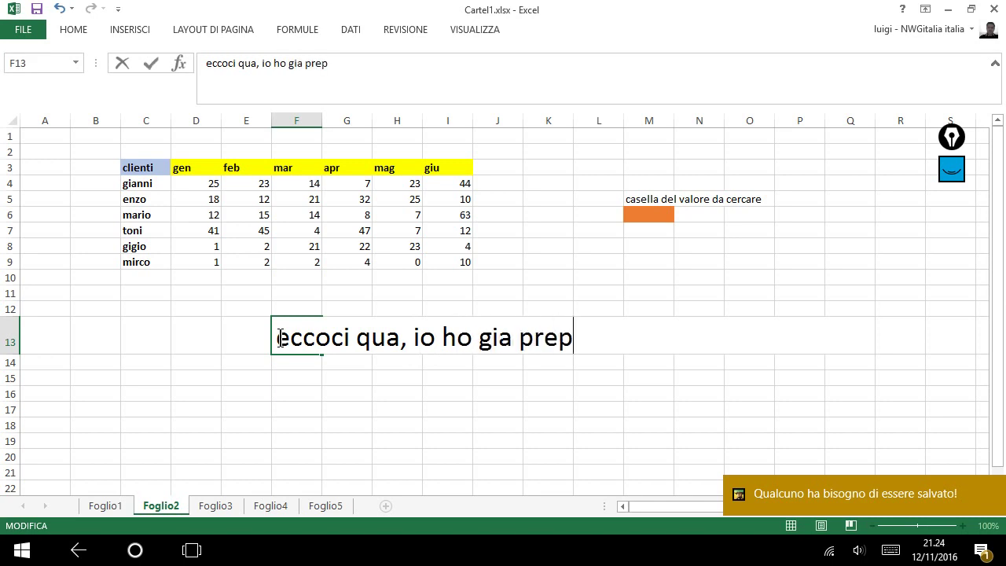
type("arta")
key("BackSpace")
key("BackSpace")
type("ato")
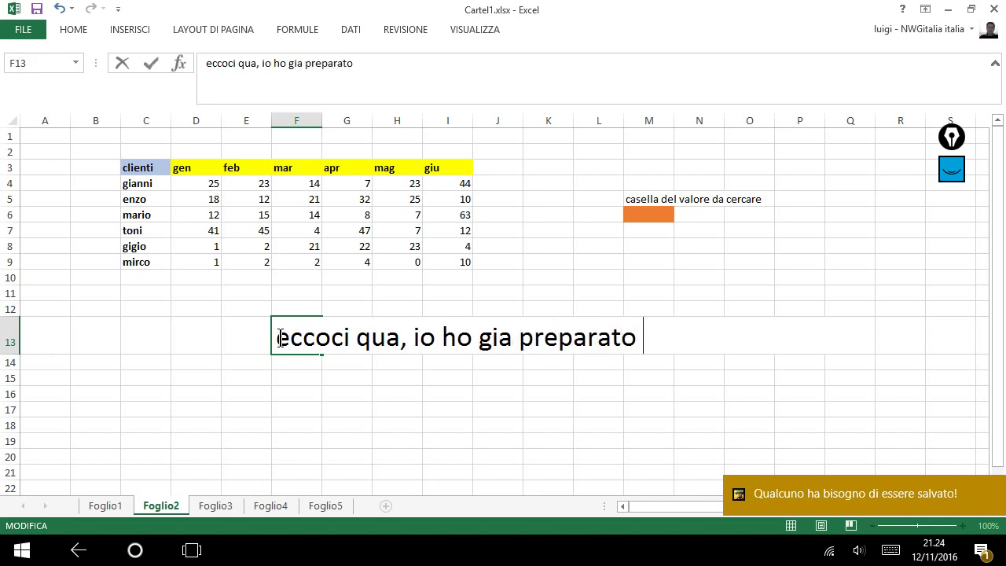
type(" una piccola")
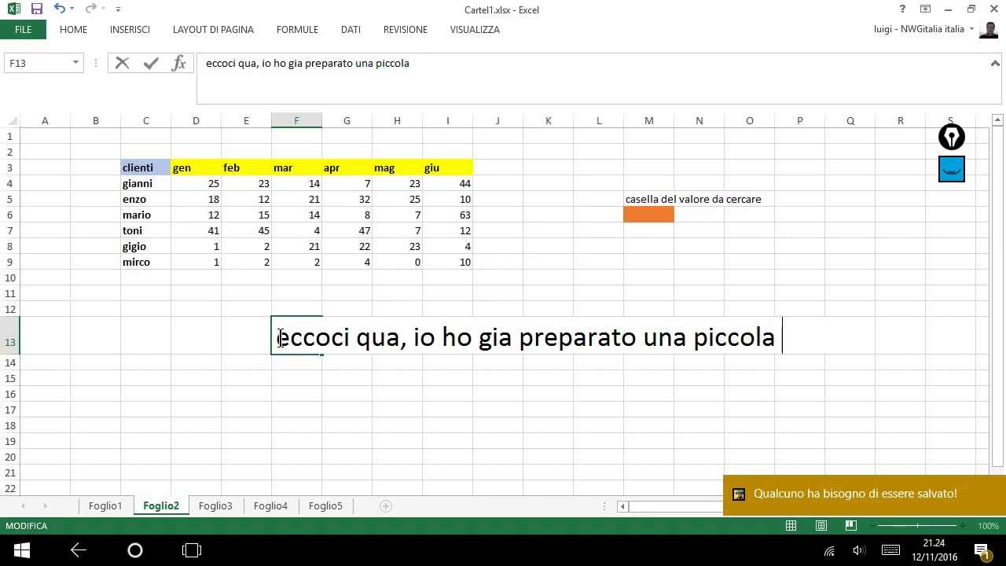
type(" tabela")
key("BackSpace")
type("l")
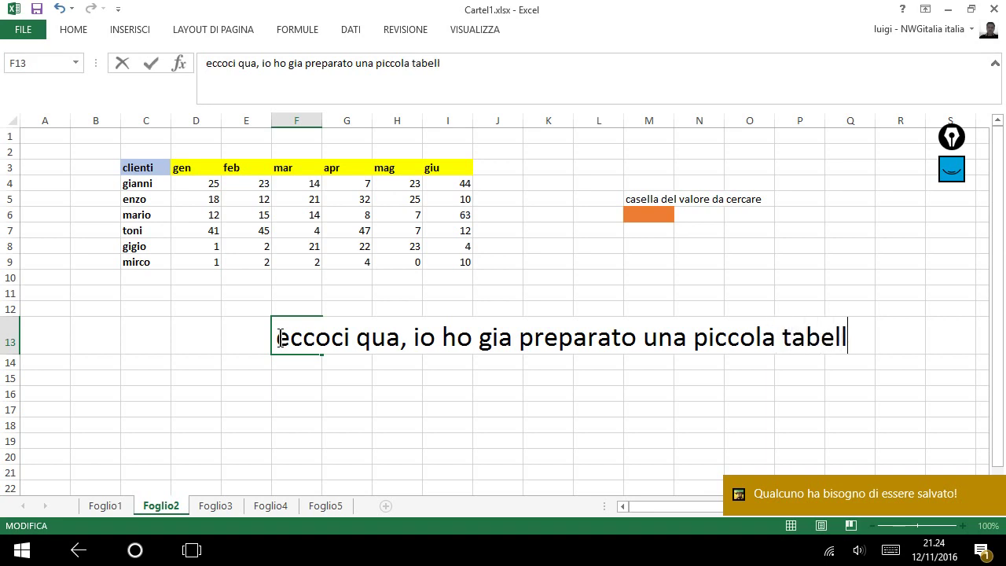
type("e")
key("BackSpace")
type("a per il")
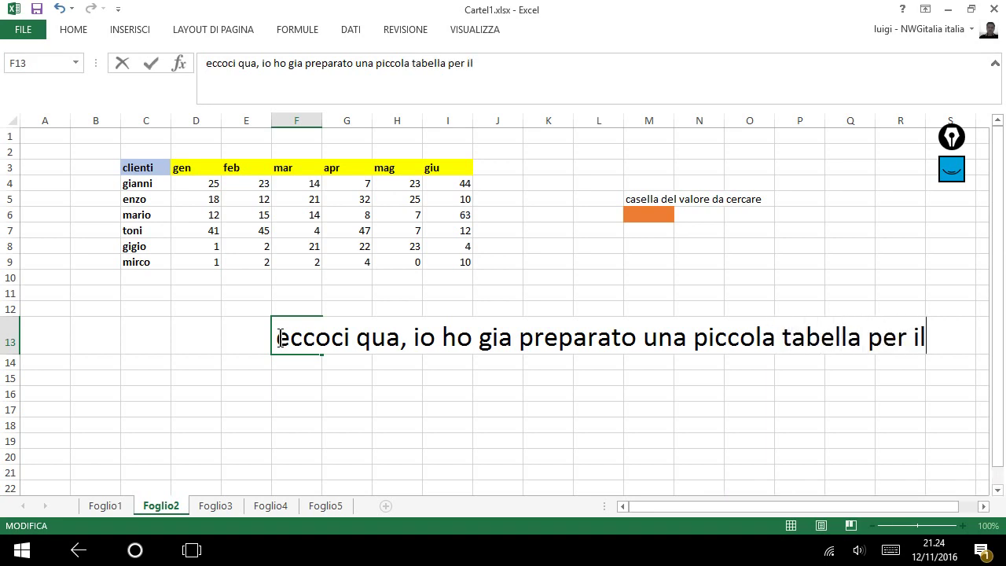
type(" nostro emp")
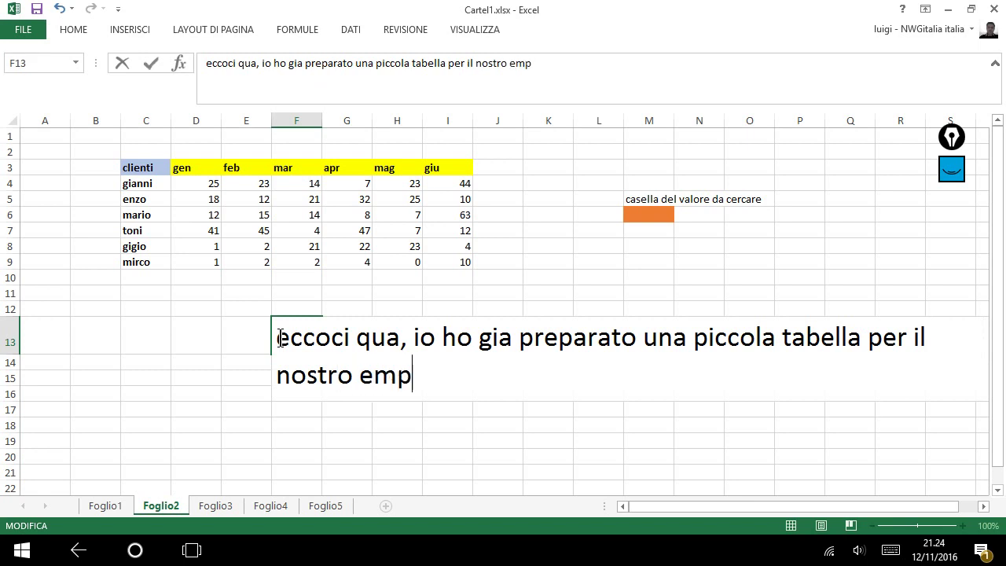
key("BackSpace")
key("BackSpace")
type("sempio")
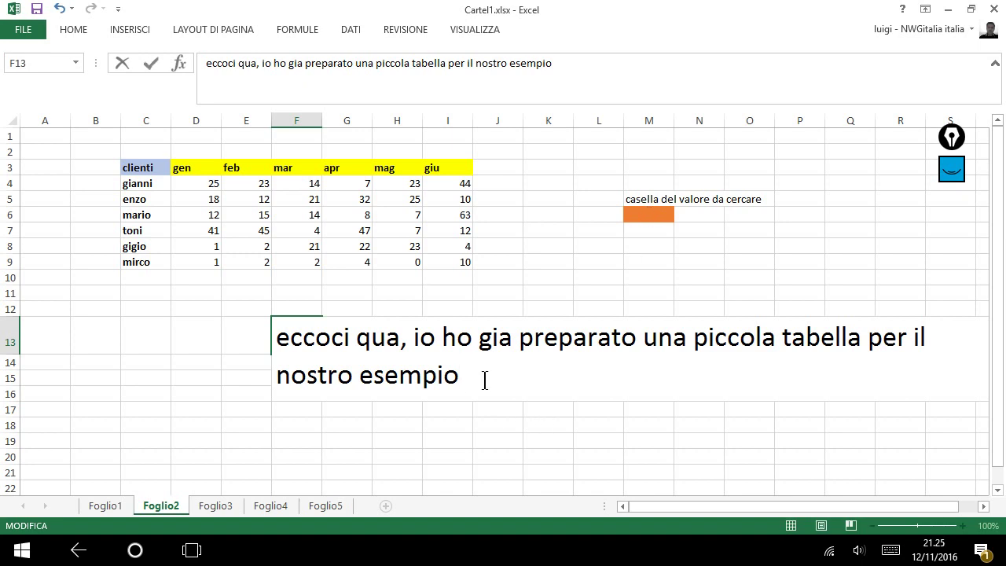
Continue the F13 note: 'La funzione ci va a cercare un valore, numerico o alfanumerico o parole in una tabella'
type(". La")
type(" ujnz")
key("BackSpace")
key("BackSpace")
key("BackSpace")
key("BackSpace")
type("funzion")
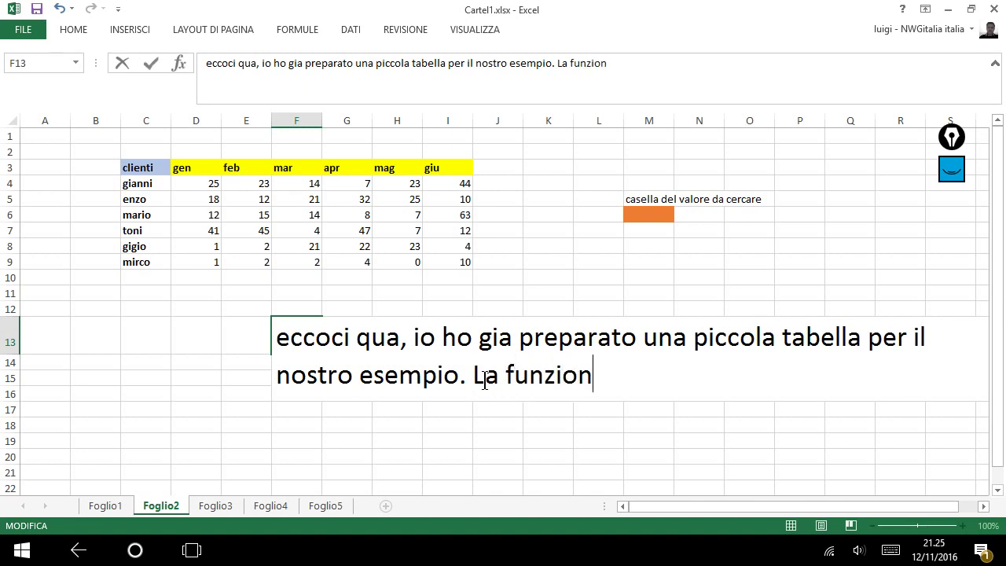
type("e ci va ")
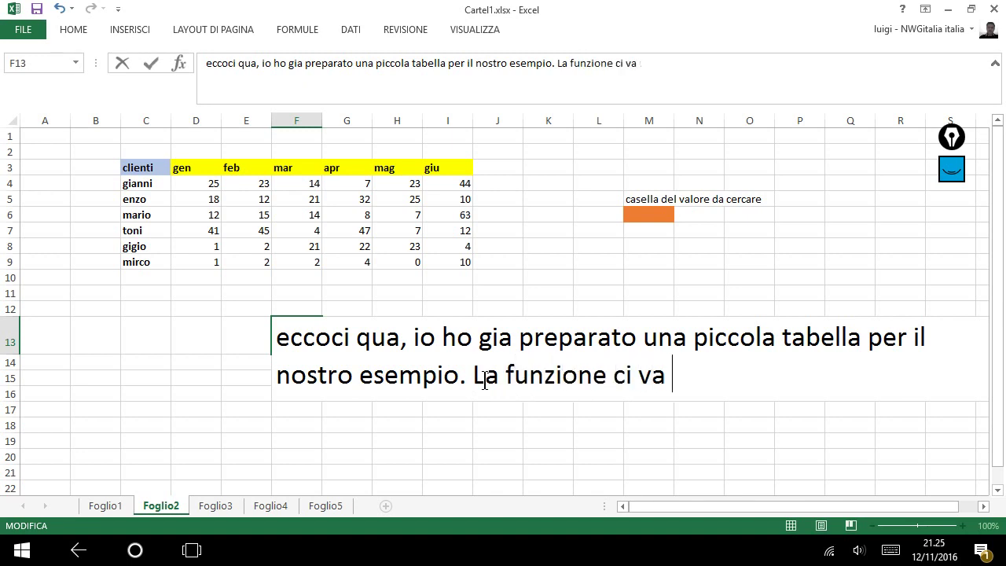
type("a cercare un")
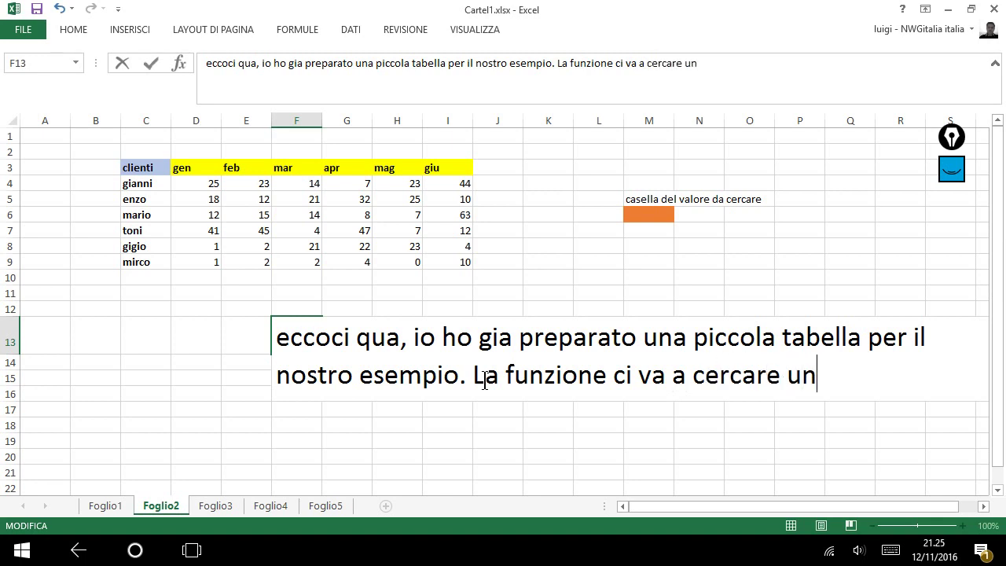
type(" valore ")
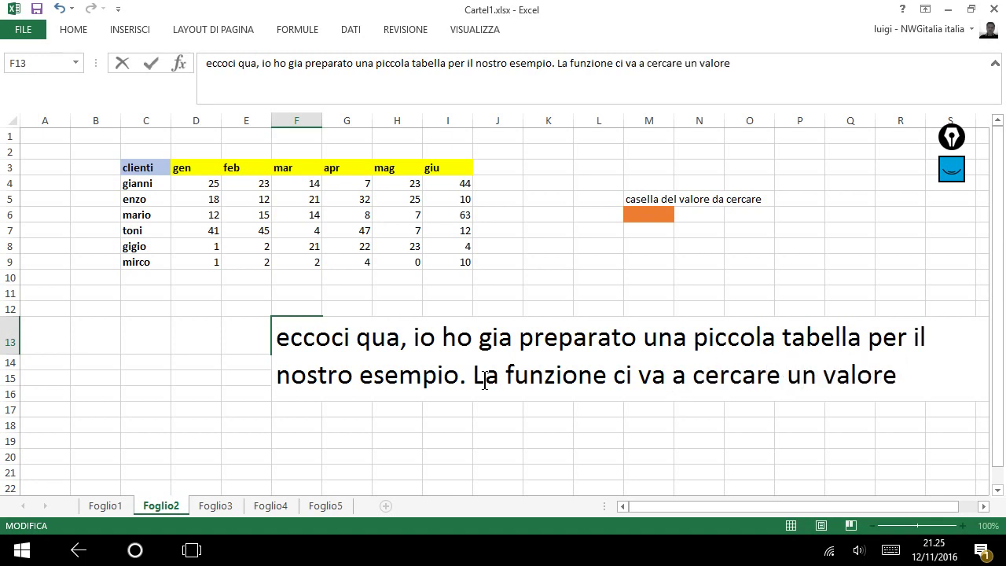
type(", sia esso")
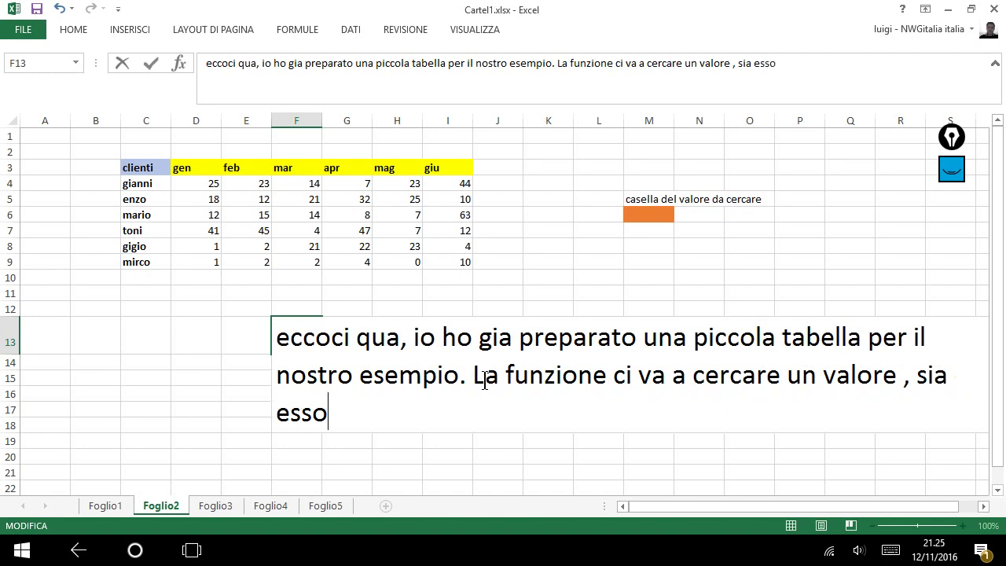
type(" numerio")
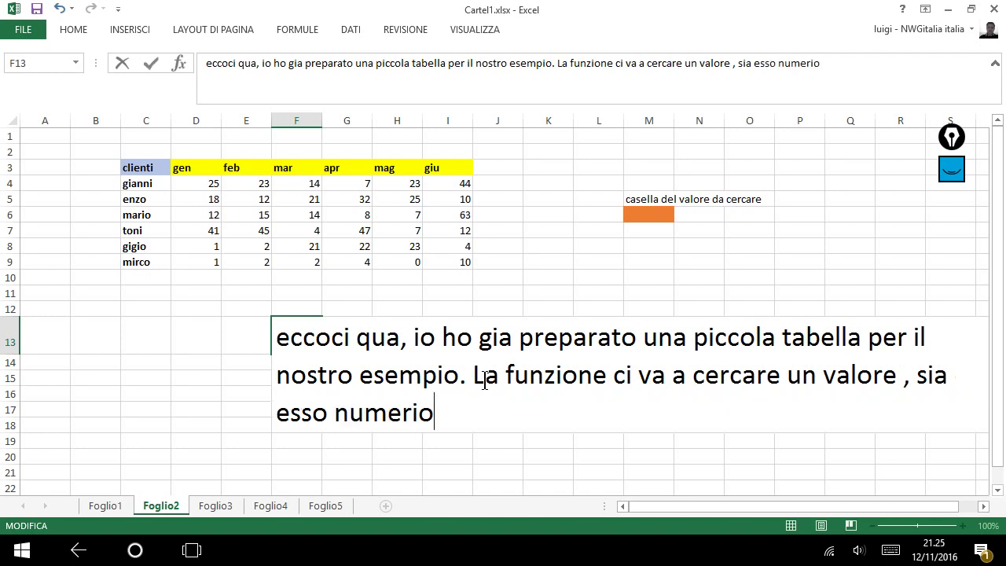
key("BackSpace")
type("co o")
type("alfanu")
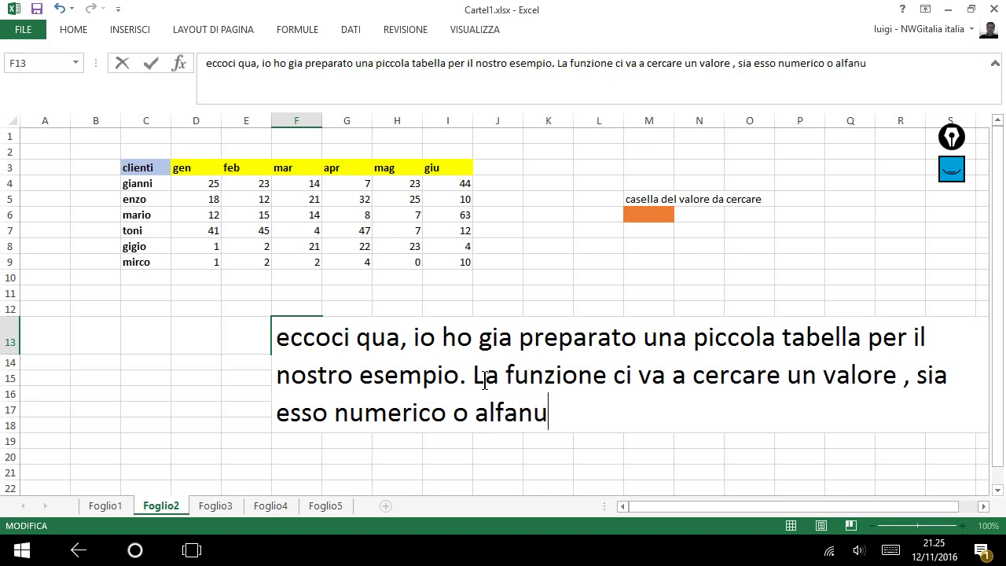
type("mero")
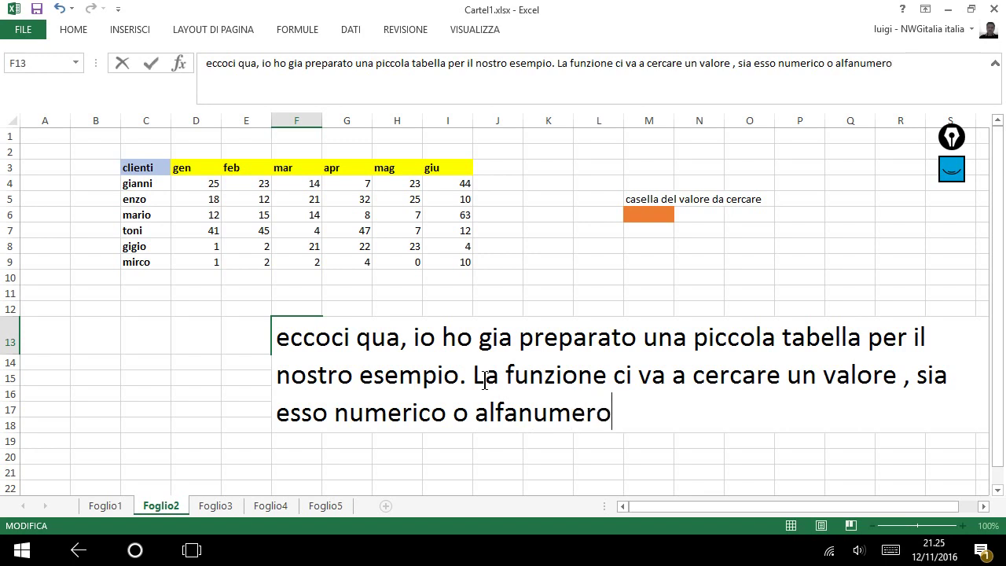
key("BackSpace")
type("ico")
type(" o p")
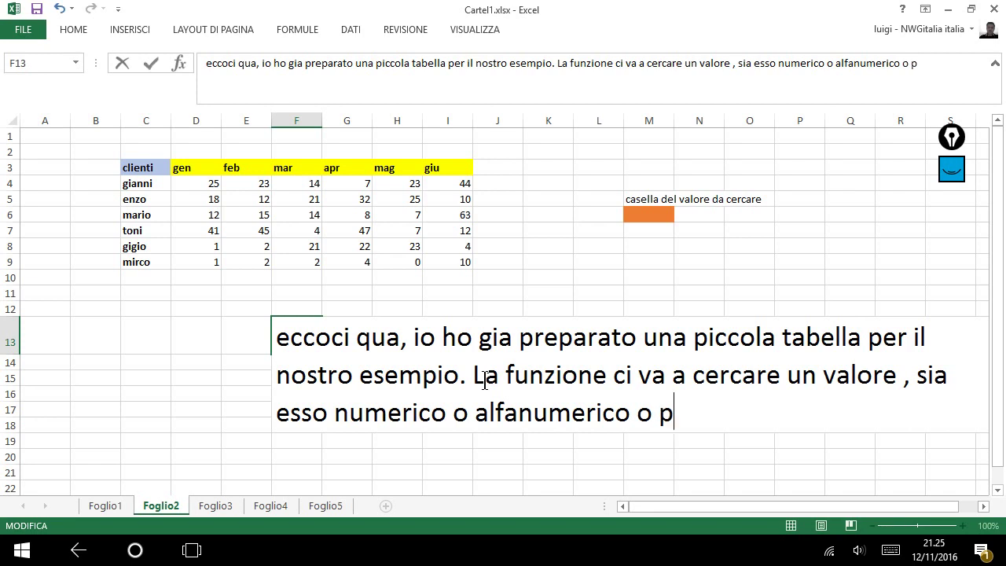
type("arol")
key("BackSpace")
type("ole ")
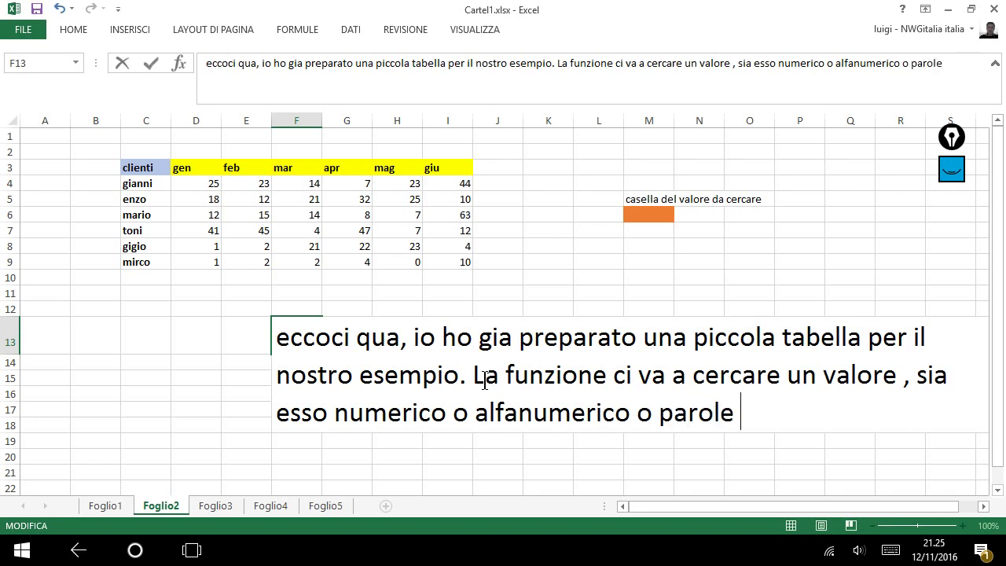
type("in ")
type("una tabella .")
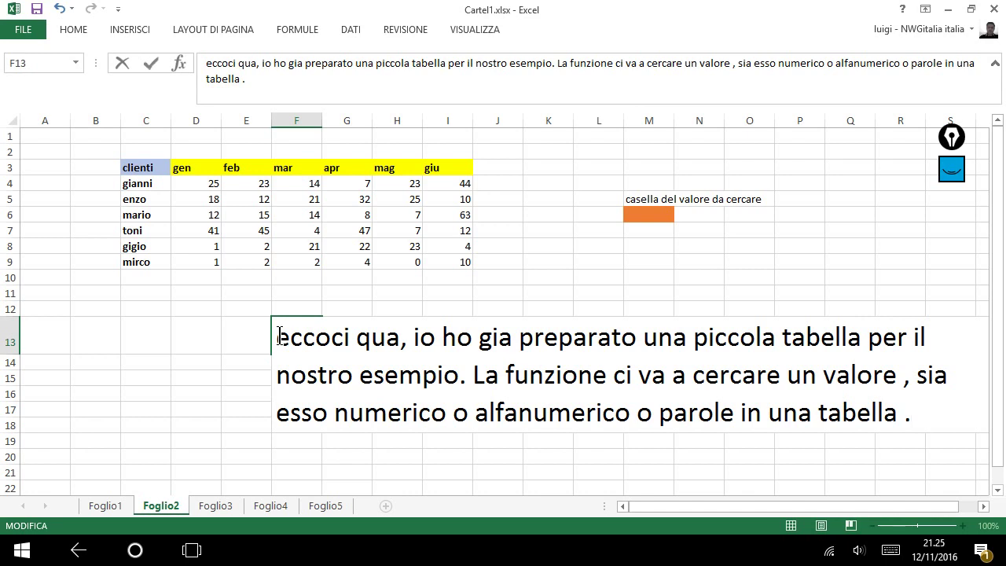
Overwrite the F13 introduction with 'ma vediamo come funziona:' and commit it
left_click_drag(279, 336, 902, 431)
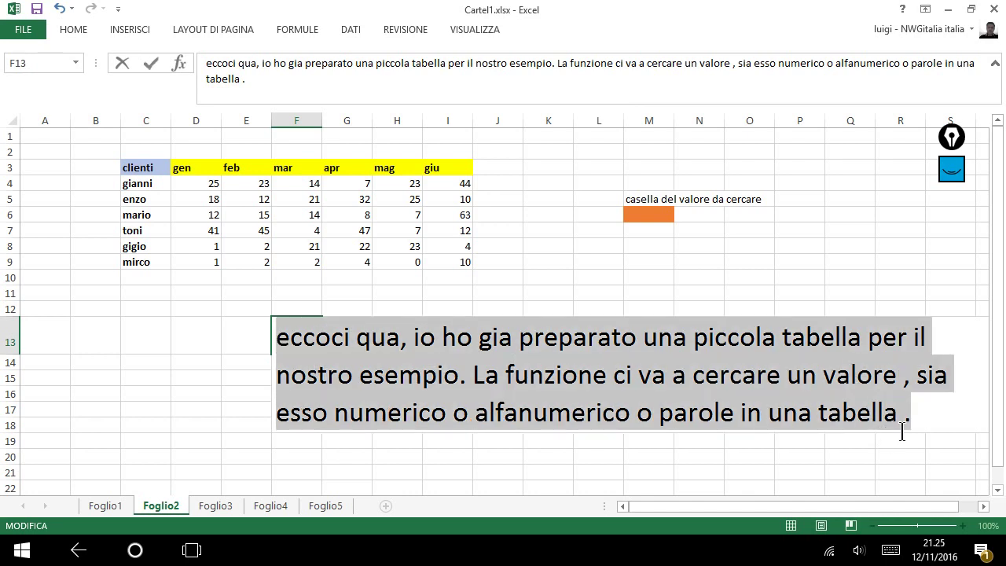
type(",a")
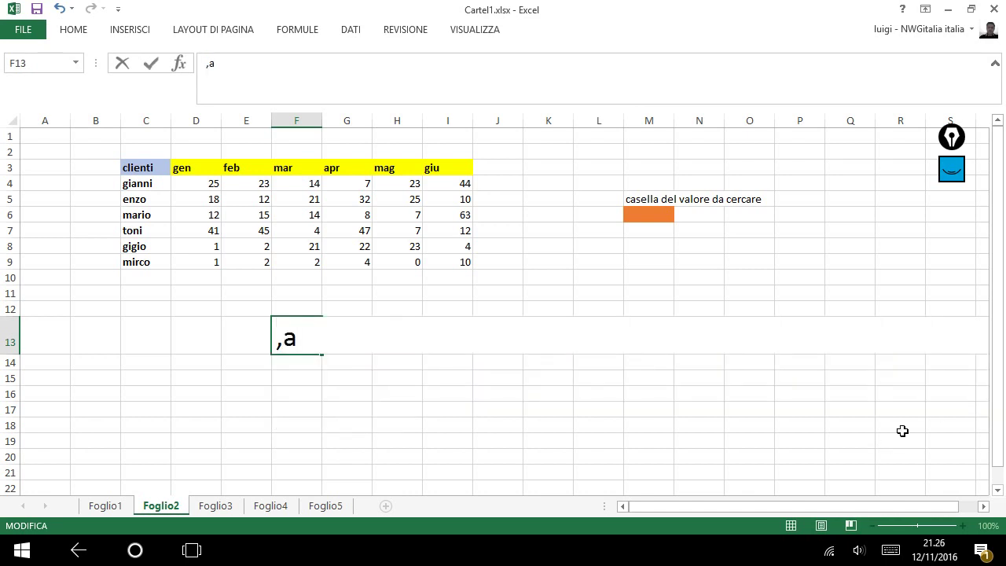
key("BackSpace")
key("BackSpace")
type("ma vedia")
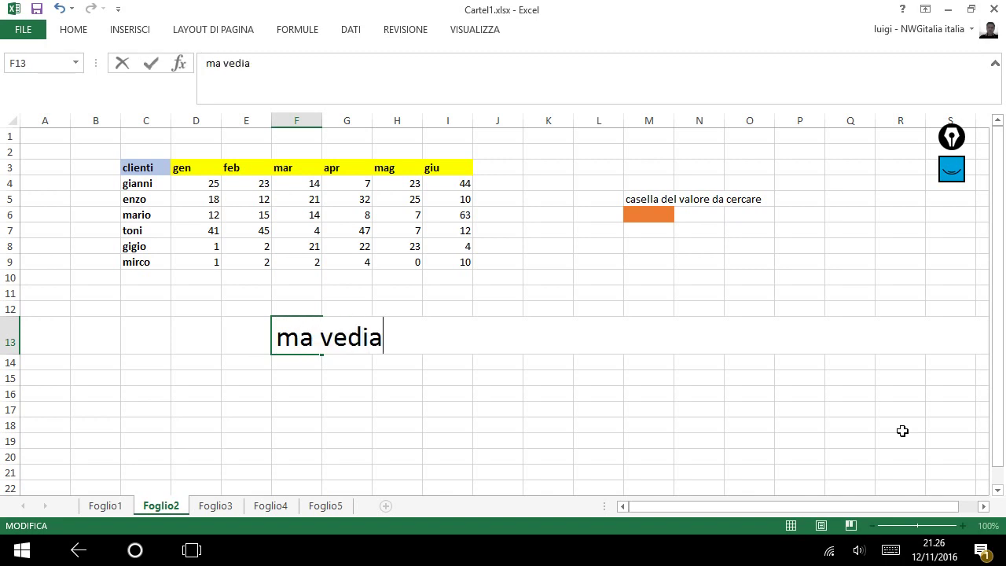
type("mo come fu")
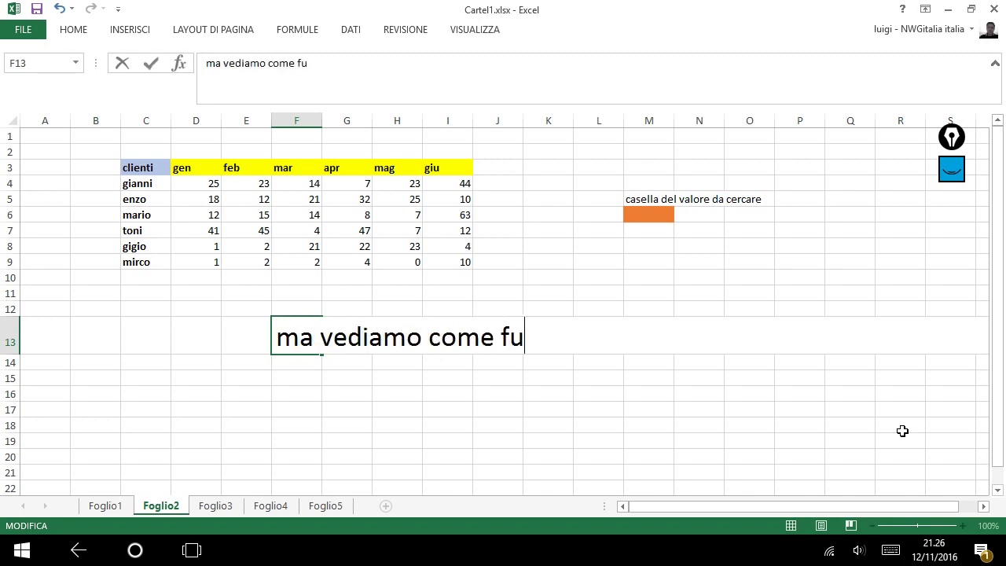
type("nziona: ")
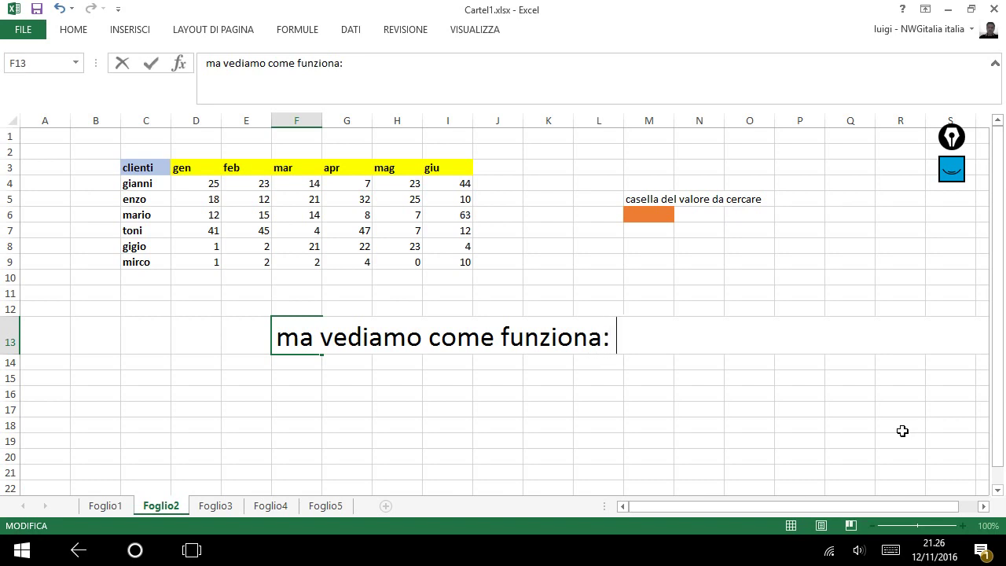
type("l")
left_click(389, 290)
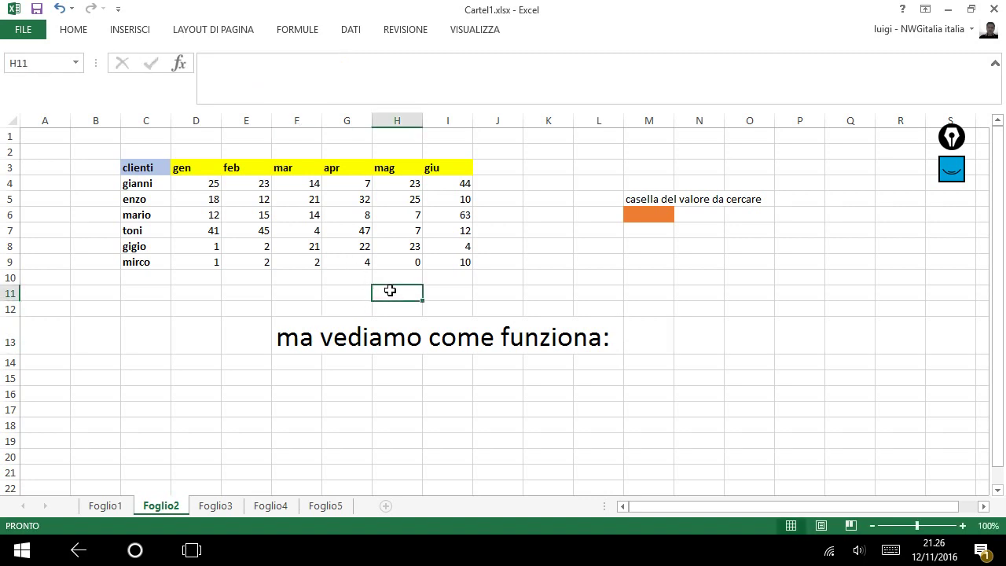
Re-edit the F13 note and add 'vado a scrivere la formula'
left_click(596, 347)
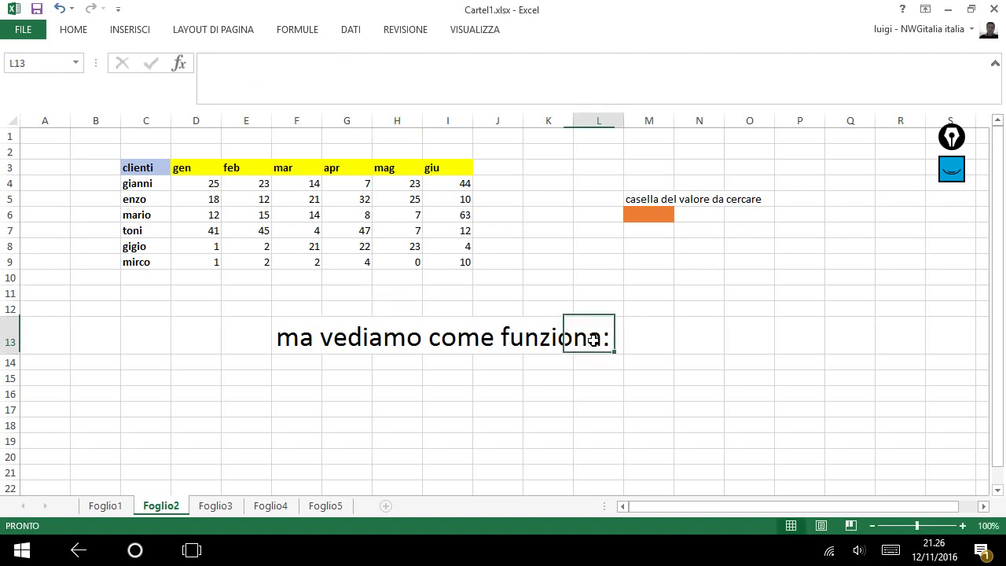
left_click(298, 342)
left_click(346, 74)
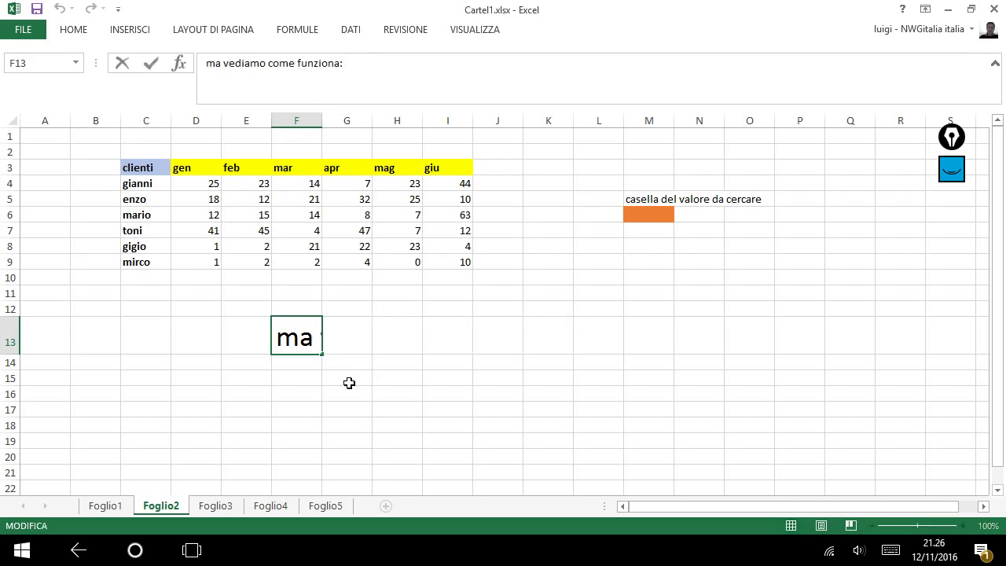
left_click(305, 342)
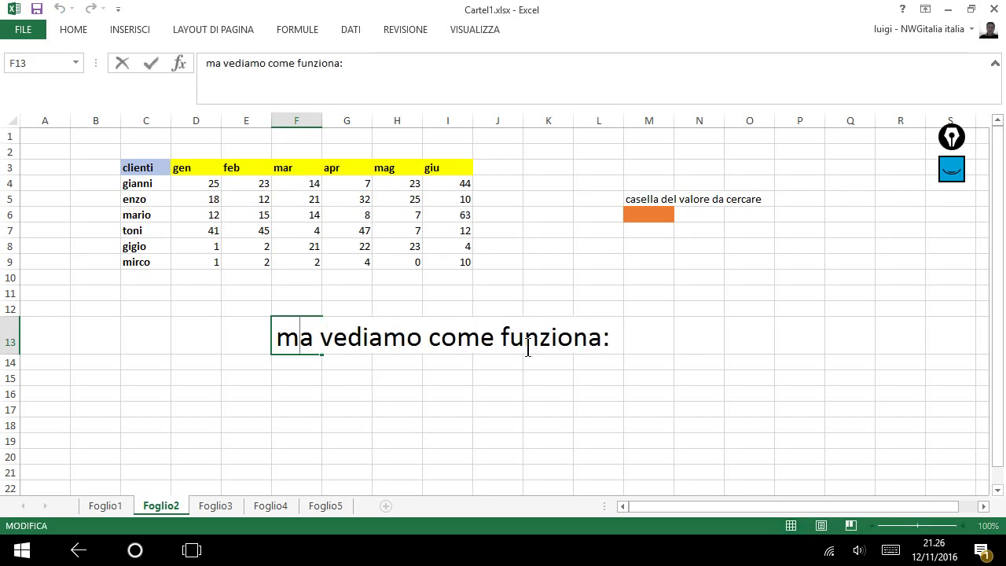
type("v")
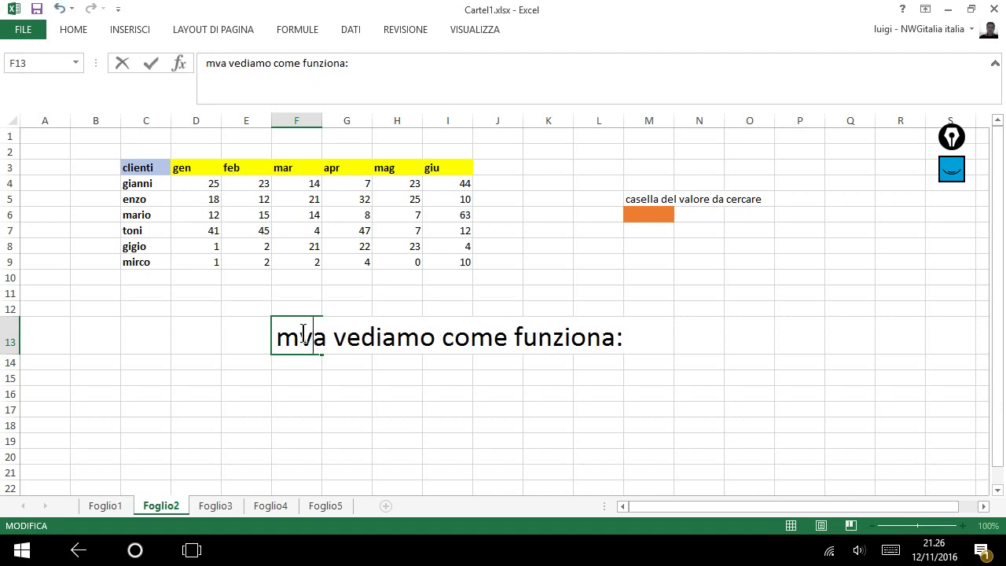
key("BackSpace")
key("BackSpace")
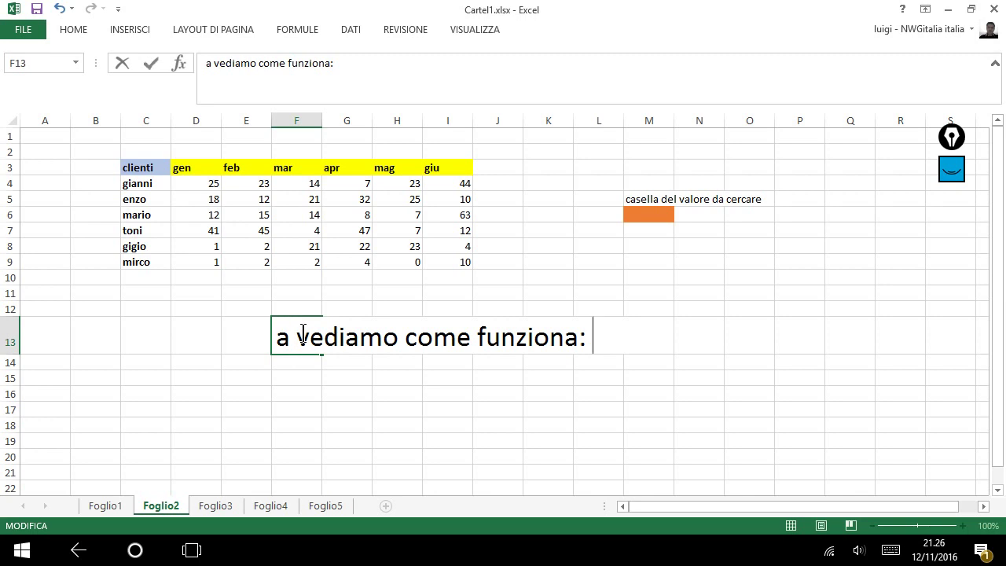
type("vado a scr")
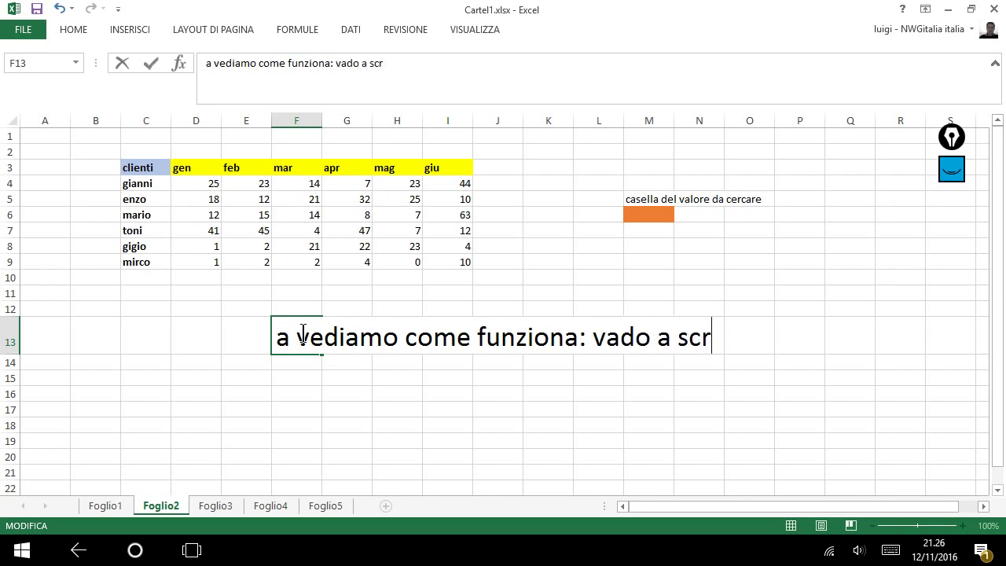
type("ivere la fo")
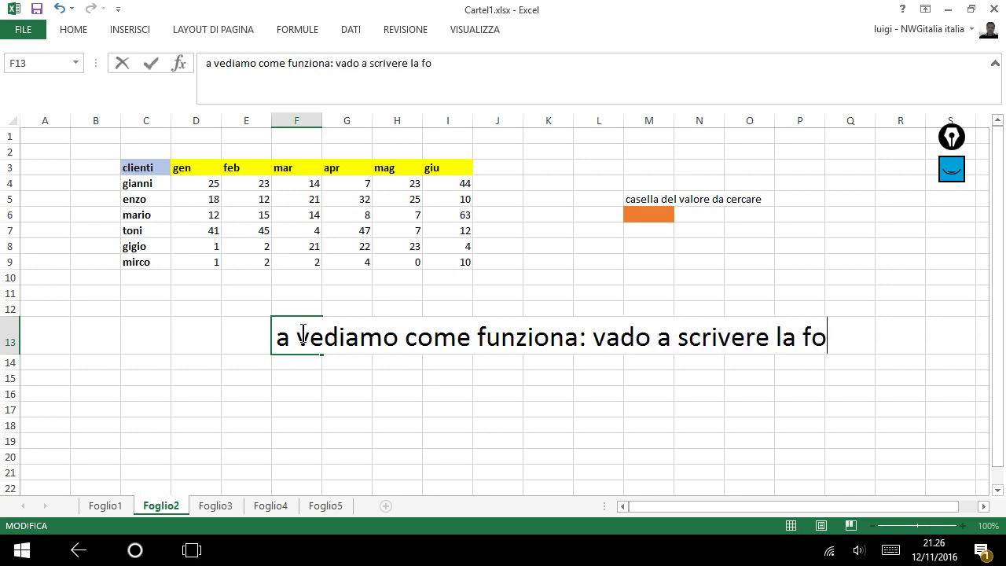
type("rmula")
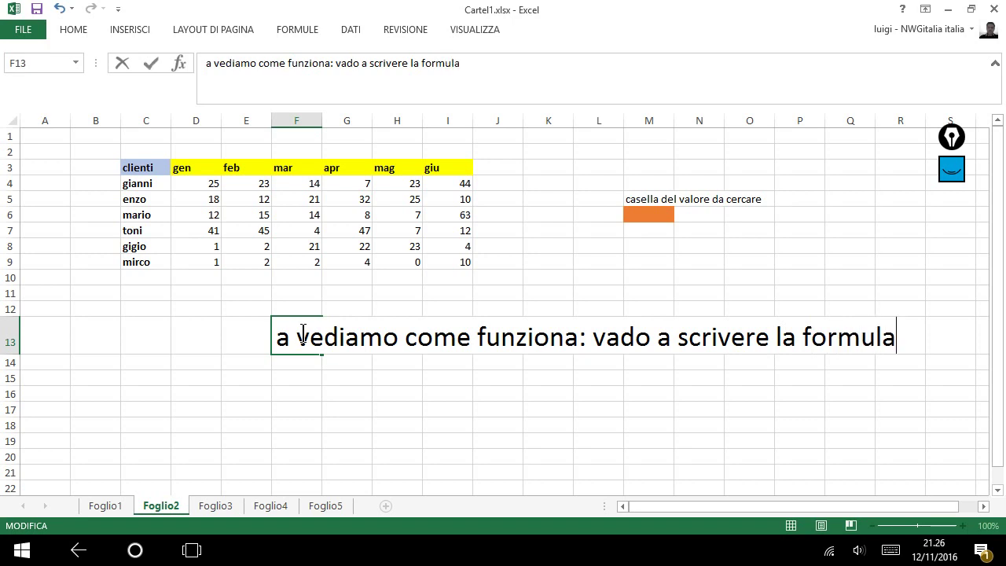
In H11, start =CERCA.VERT( with the orange cell M6 as the lookup value
left_click(402, 292)
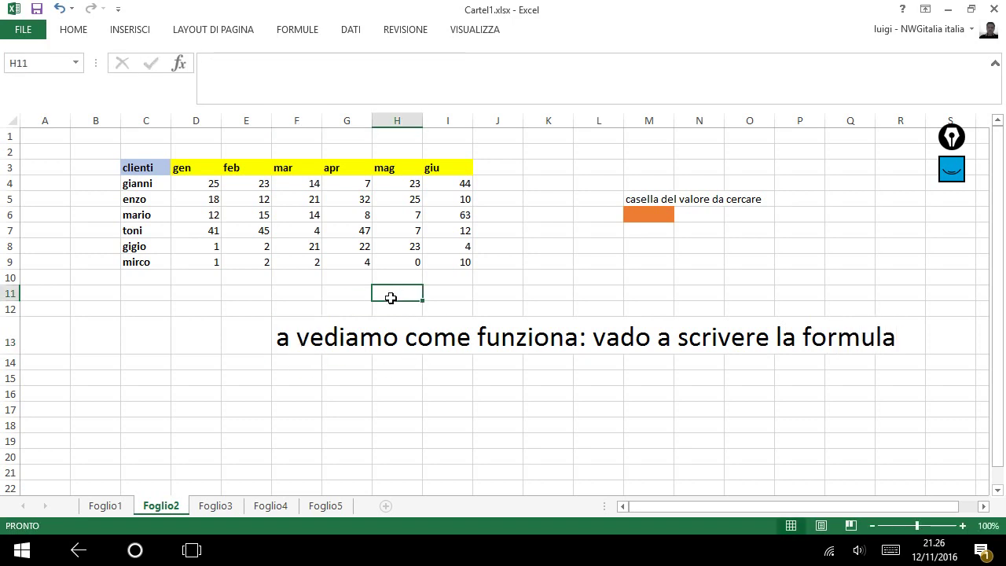
type("=")
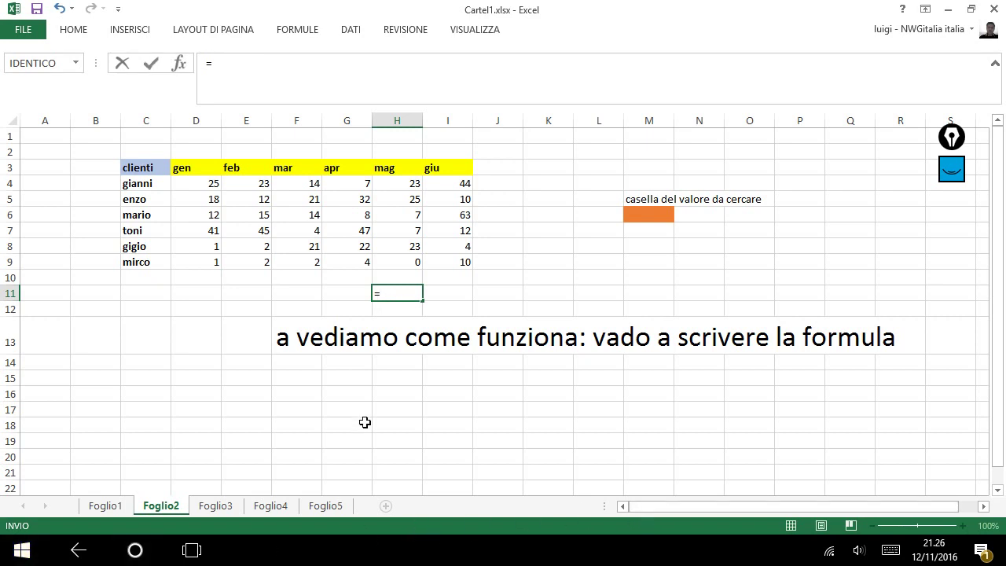
type("cerc")
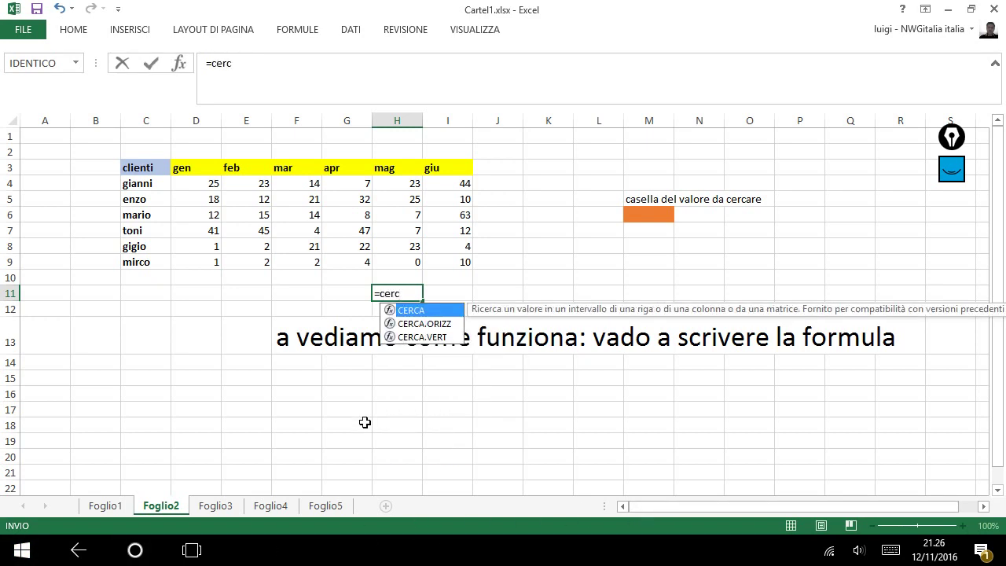
key("Down")
key("Down")
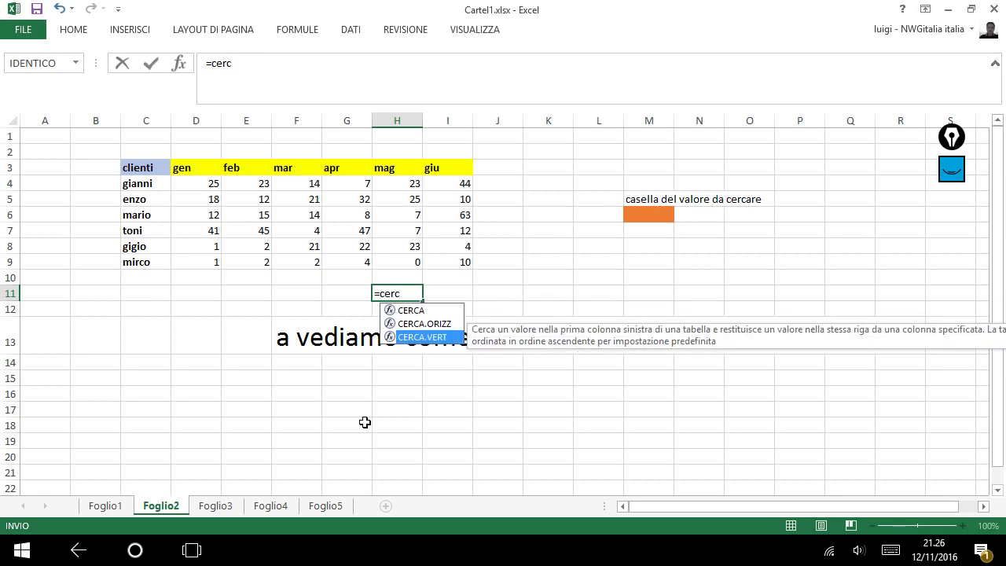
key("Tab")
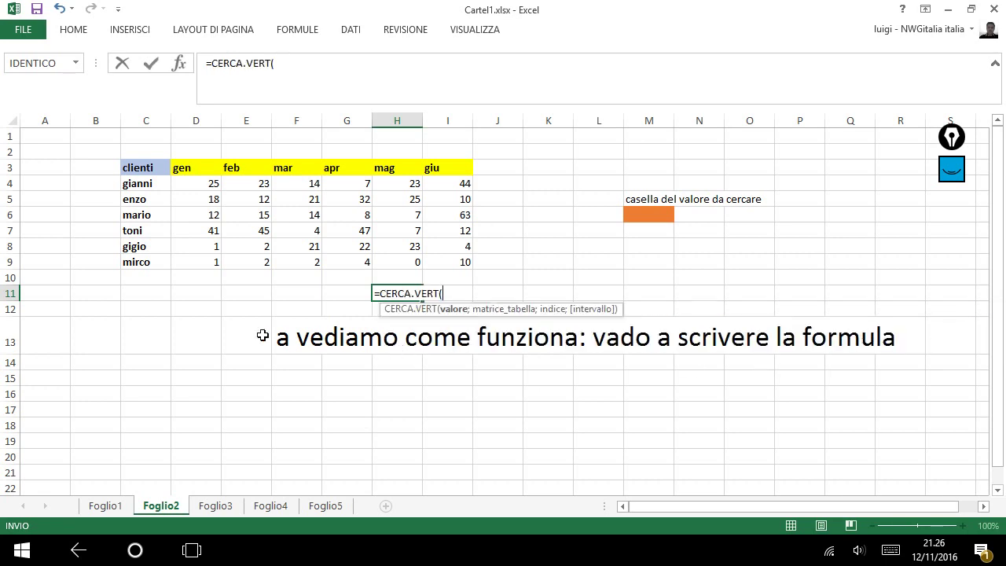
left_click(302, 336)
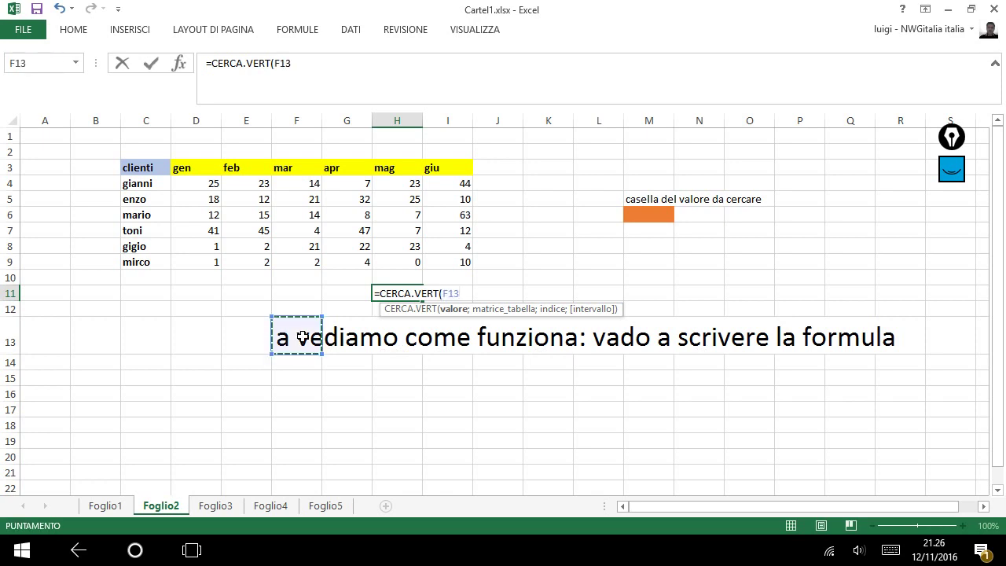
key("BackSpace")
key("BackSpace")
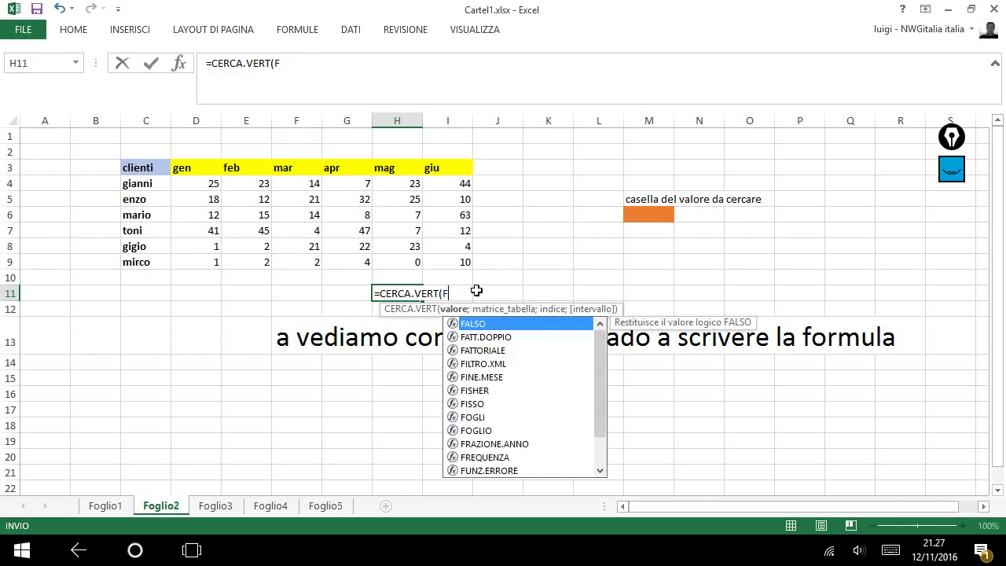
key("BackSpace")
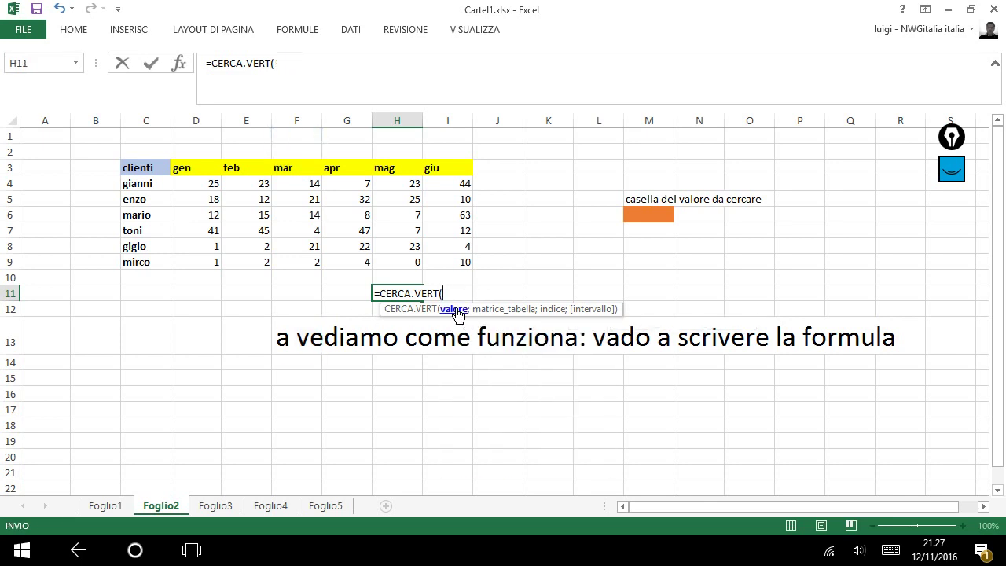
left_click(657, 219)
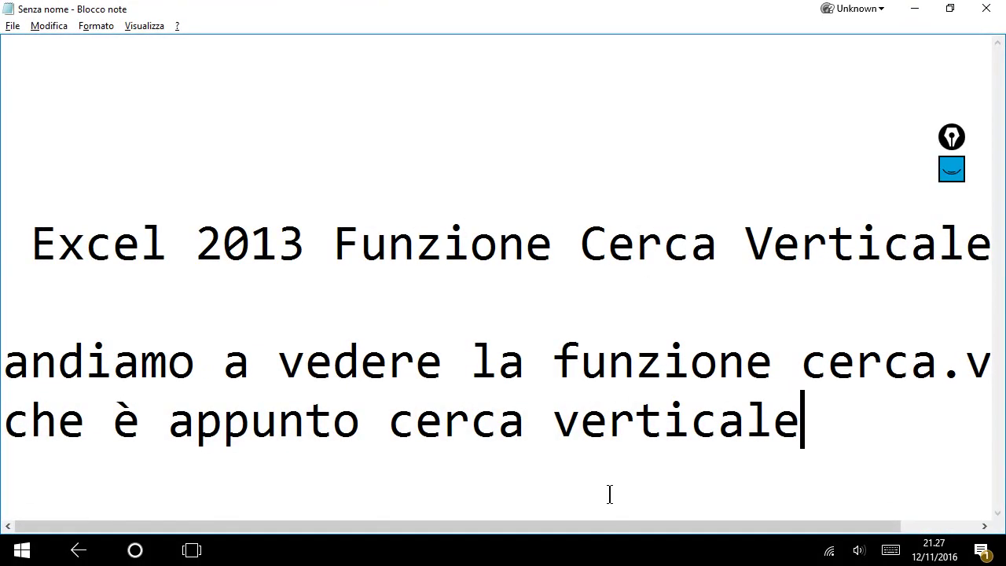
Add the note line 'quella è la cella del valore da cercare' followed by a new line
key("Return")
type("quella è ")
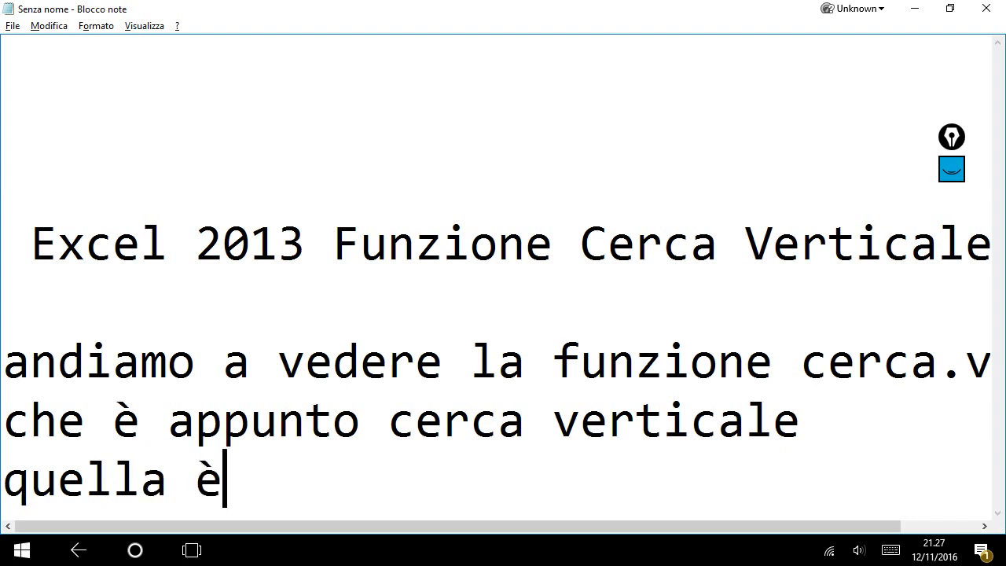
type("la tabel")
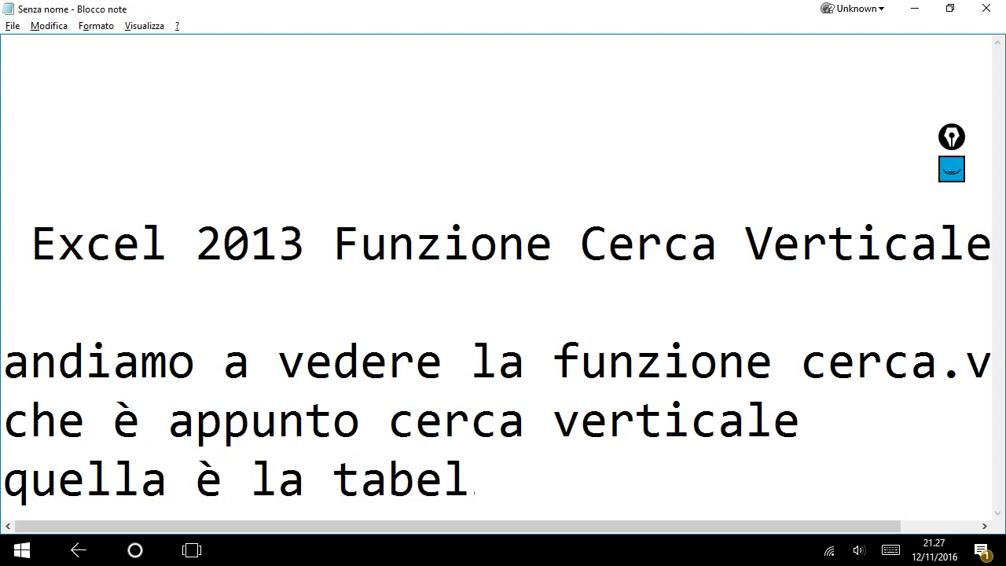
type("la del valora")
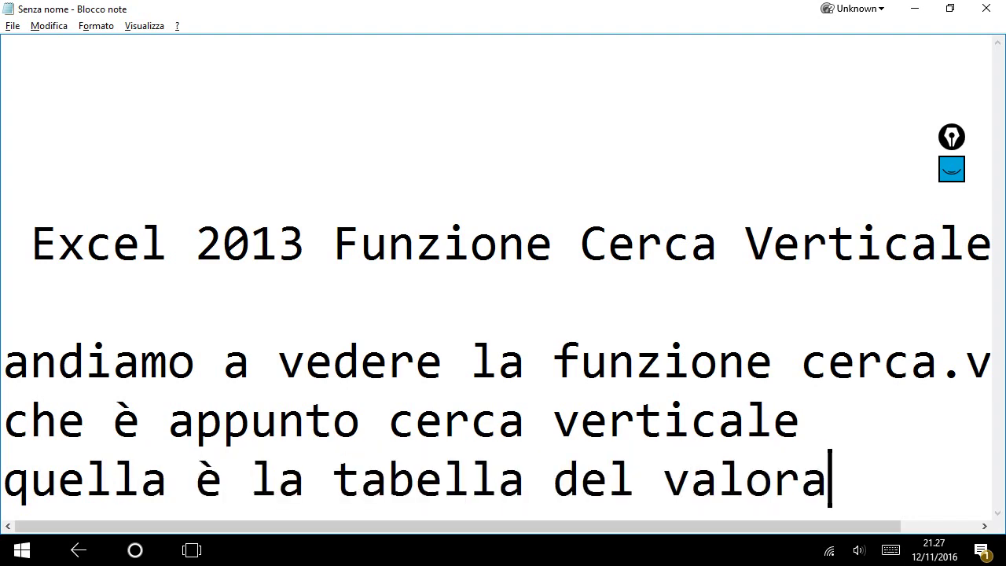
key("BackSpace")
key("BackSpace")
key("BackSpace")
key("BackSpace")
key("BackSpace")
key("BackSpace")
key("BackSpace")
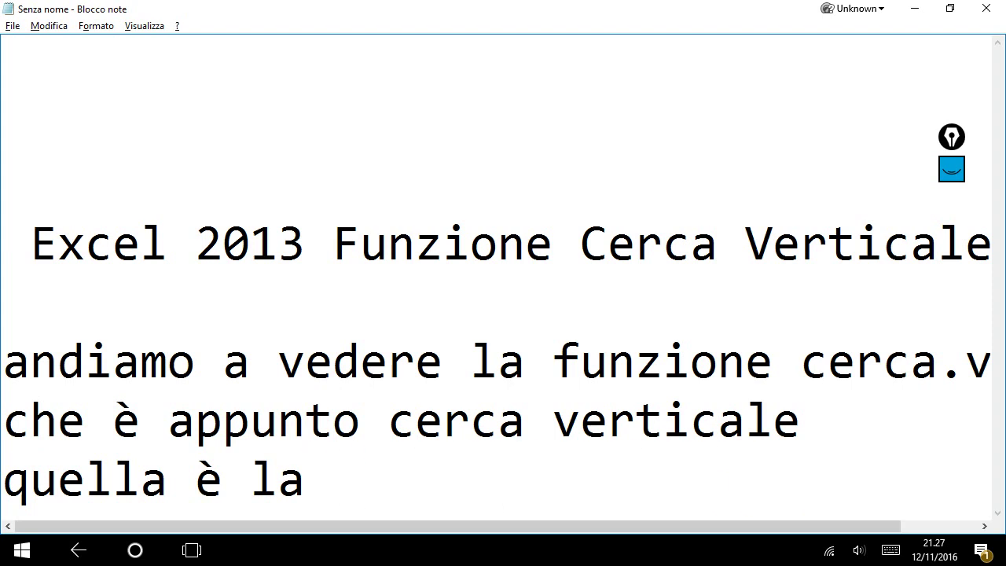
type(" cella del")
type(" va")
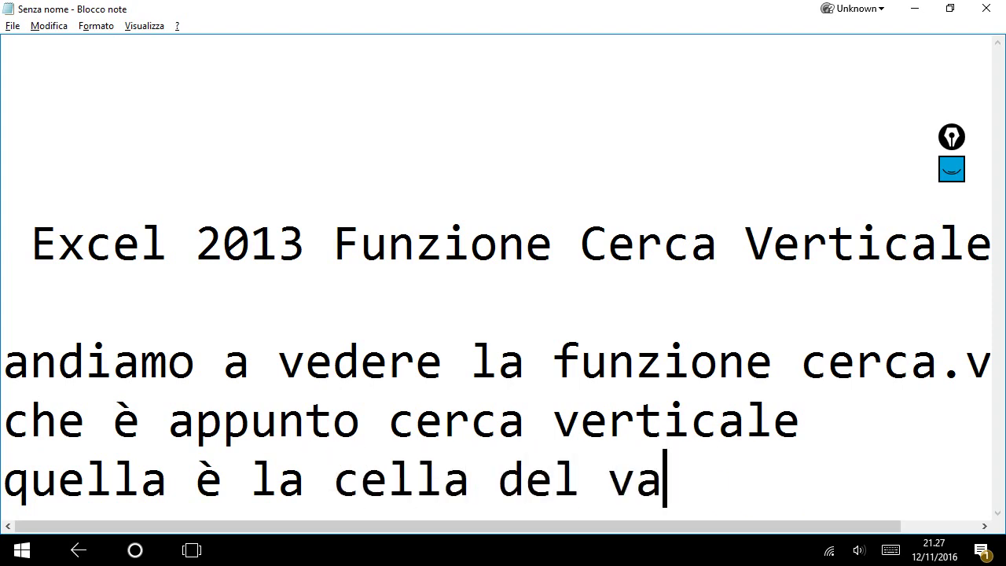
type("lore da cerca")
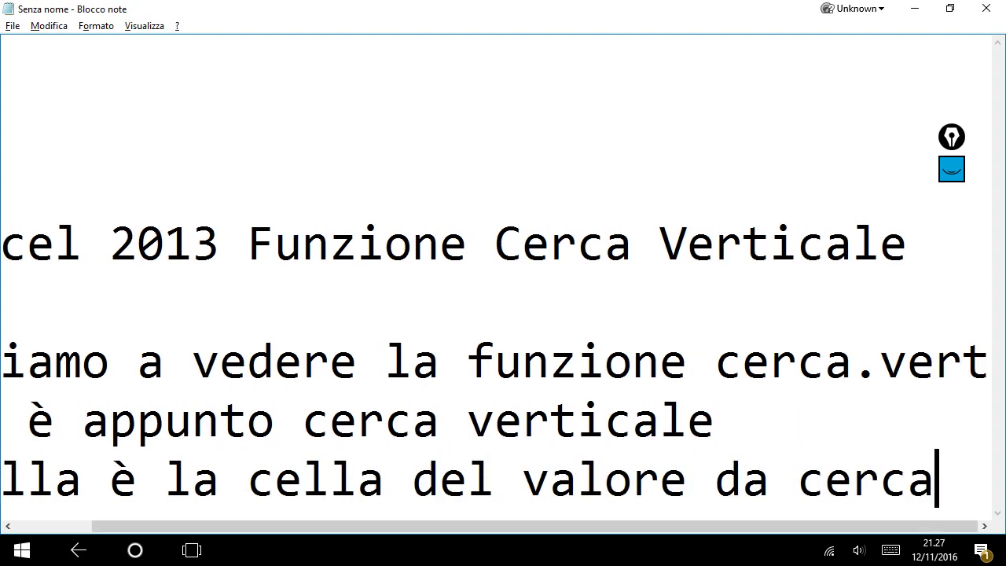
type("re")
key("Return")
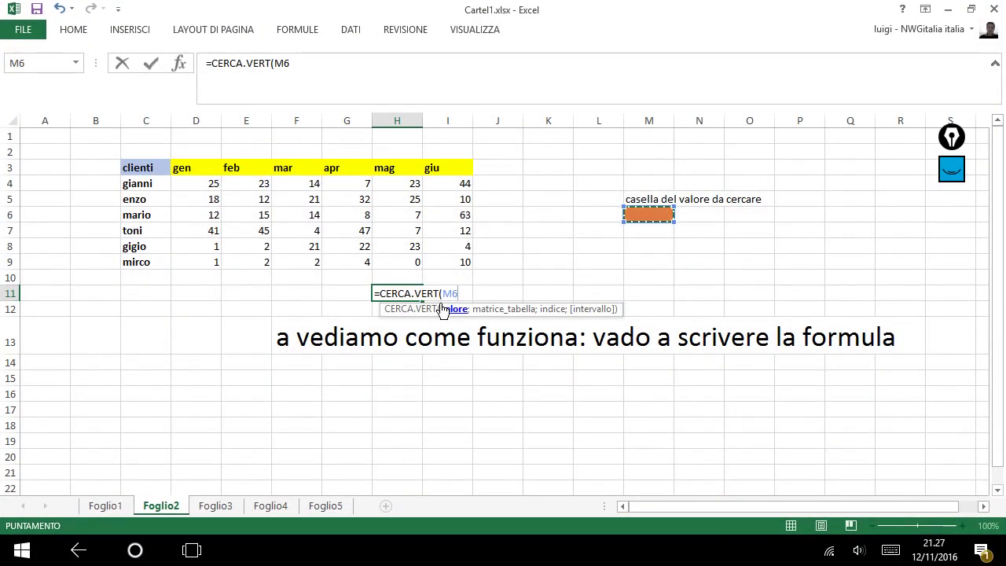
type(";")
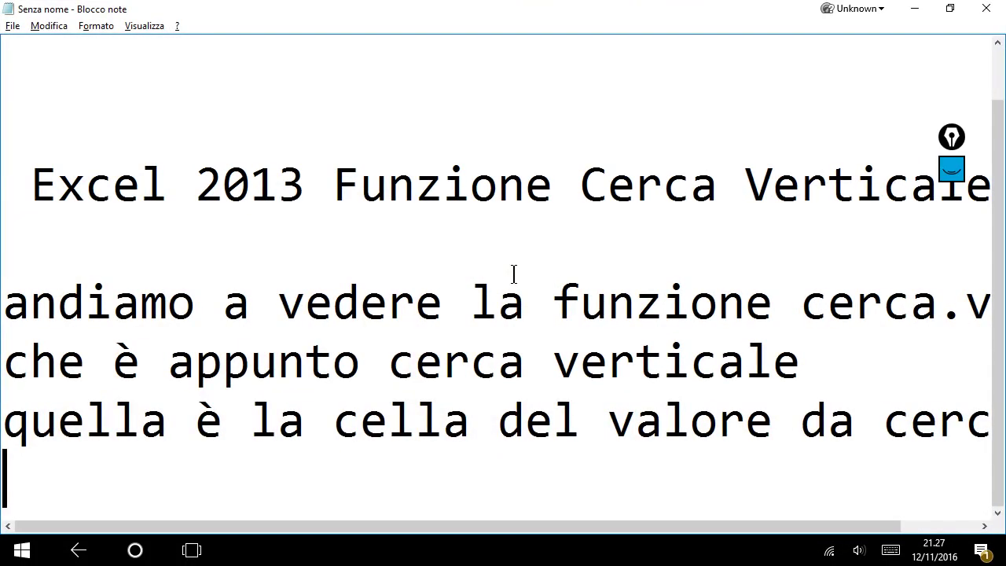
Add the note line 'inseriamo il punto e virgole'
key("Return")
type("inse")
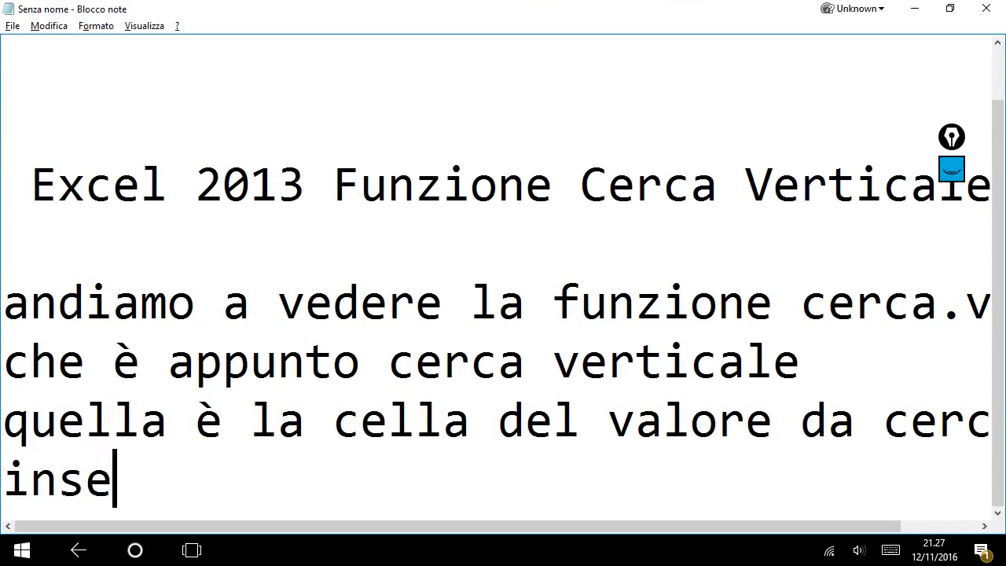
type("riamo il punto ")
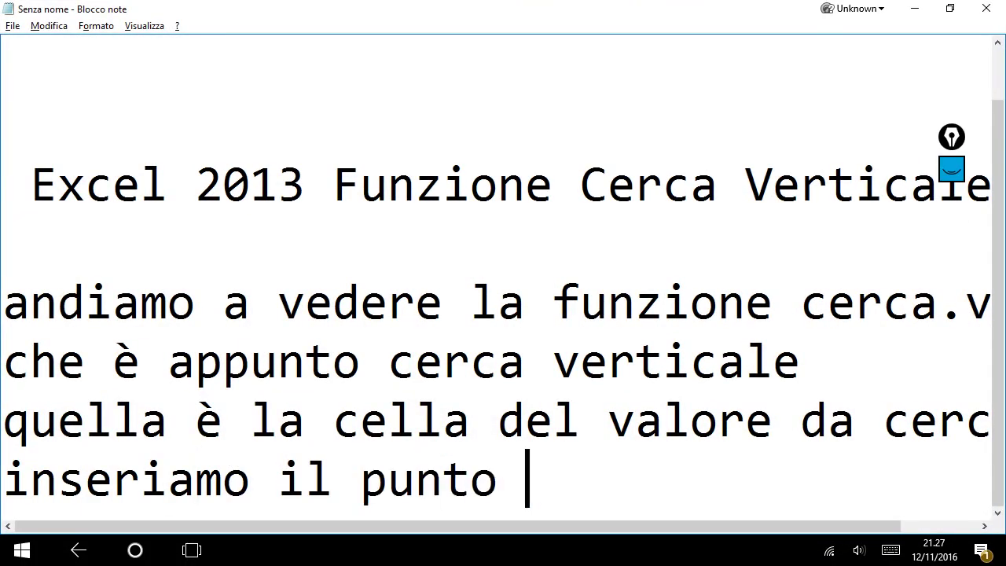
type("e virg")
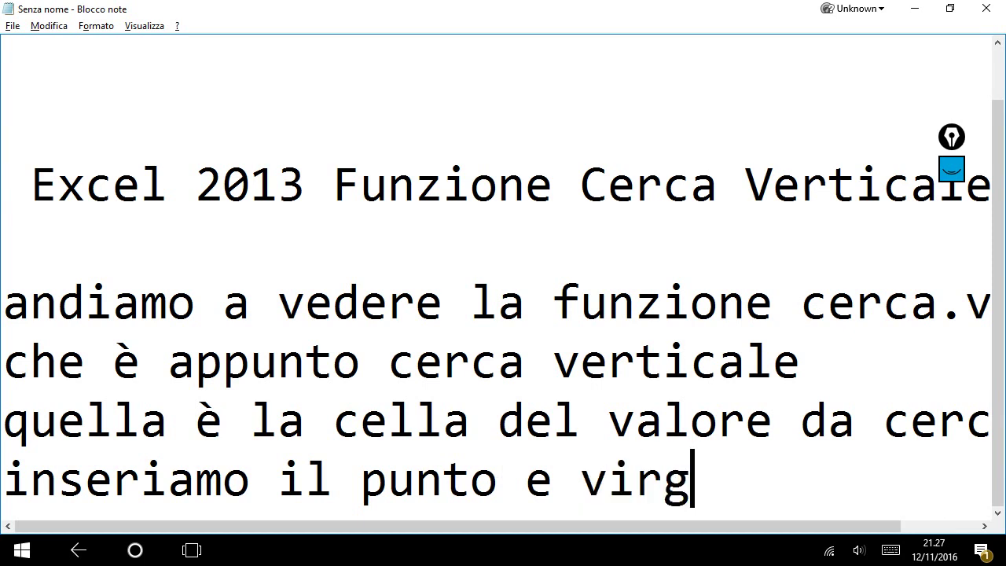
type("ole")
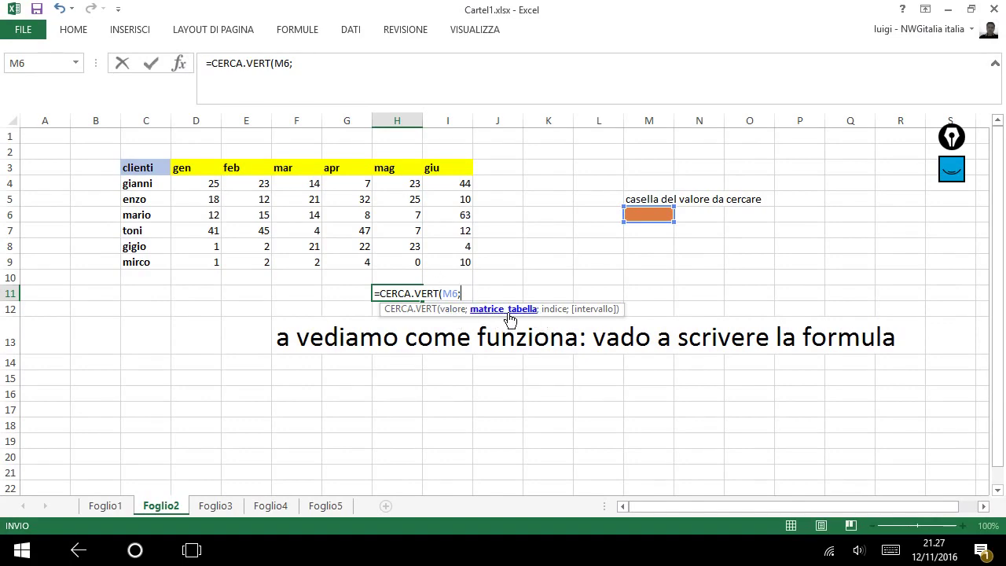
key("alt+Tab")
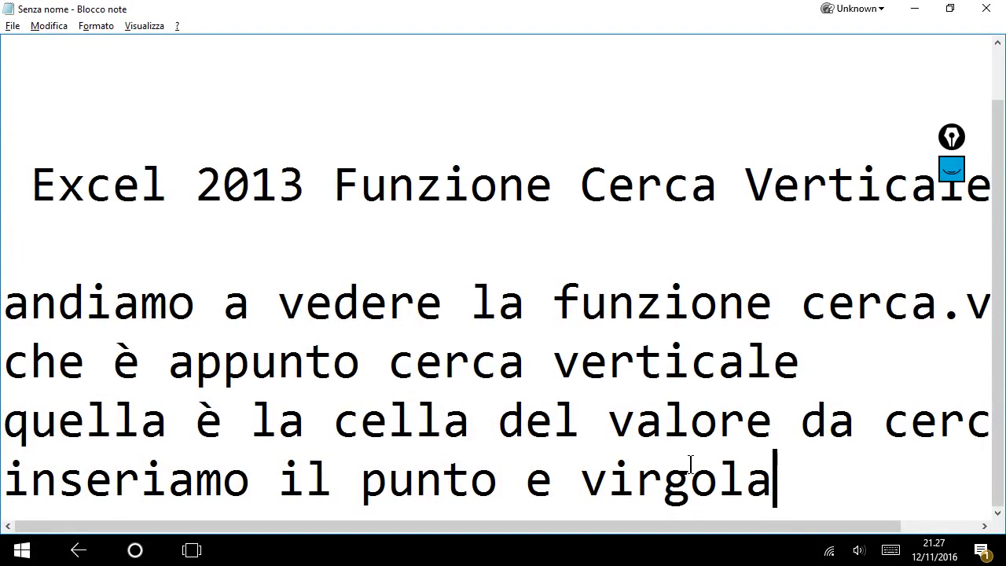
Add note lines 'e poi chiede la matrice' and 'la matrice è tutta la tabella'
key("Return")
type("e poi ch")
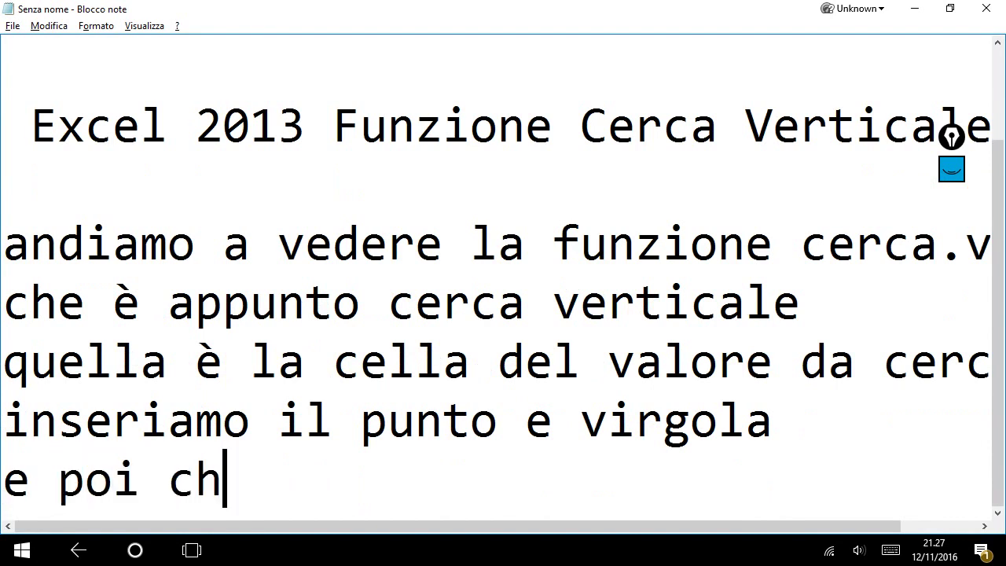
type("id")
key("BackSpace")
type("e da ce")
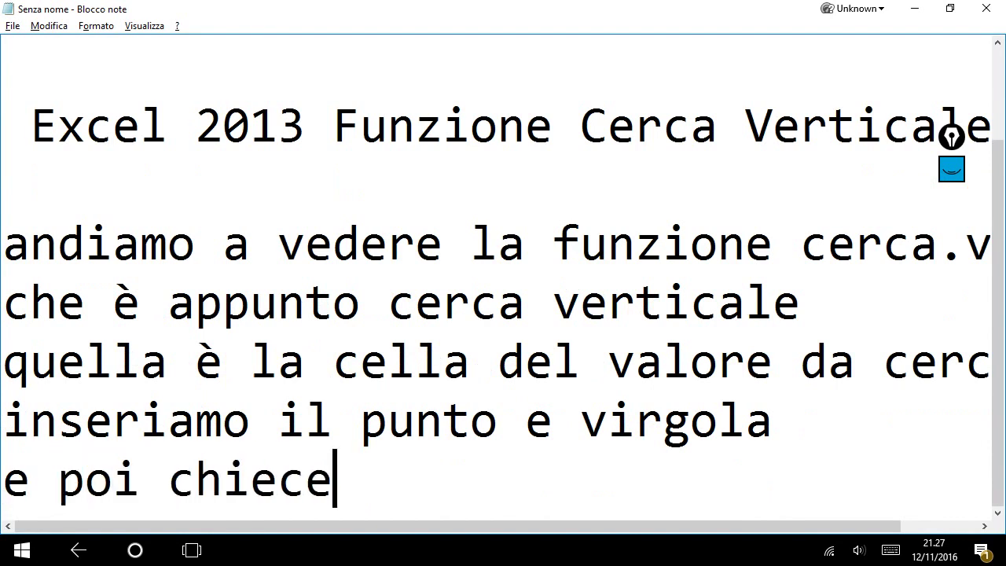
key("BackSpace")
key("BackSpace")
type("de la ma")
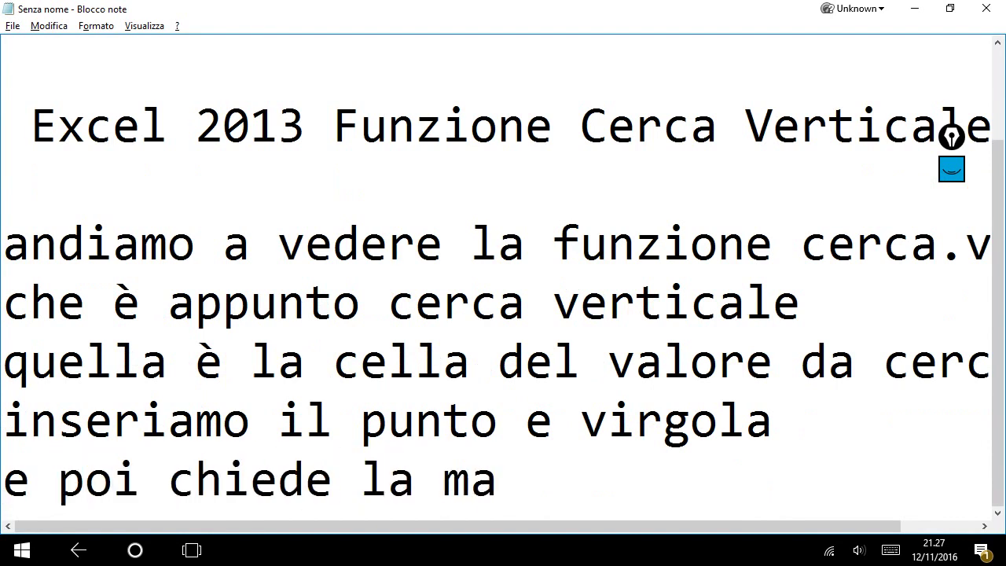
type("tr")
key("BackSpace")
type("trice")
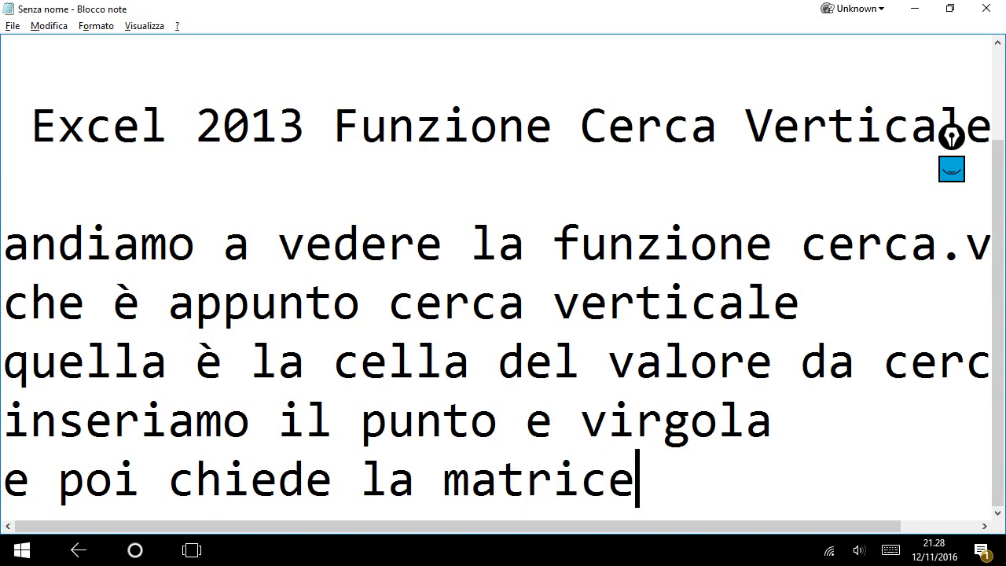
key("Return")
type("la matric")
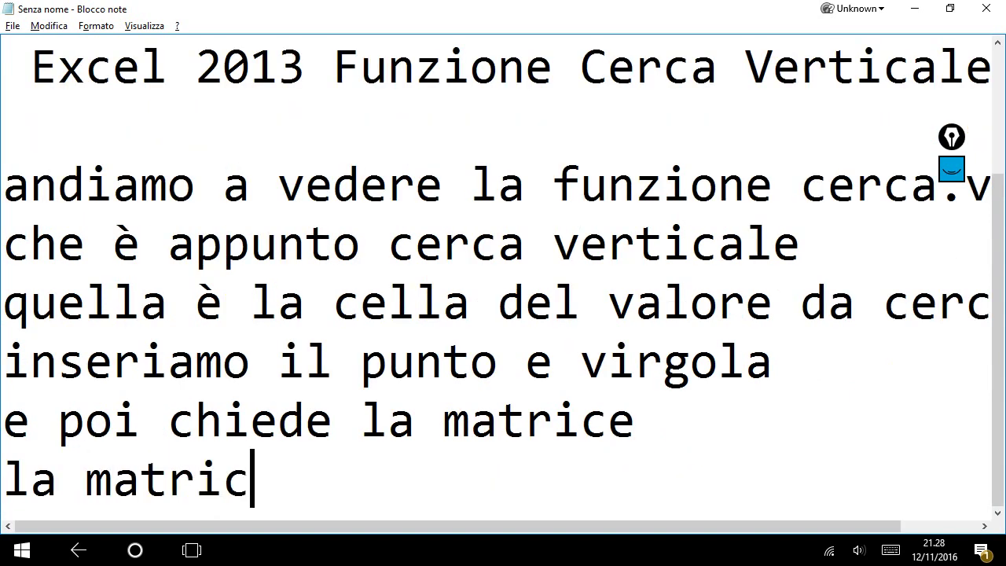
type("eè tutta")
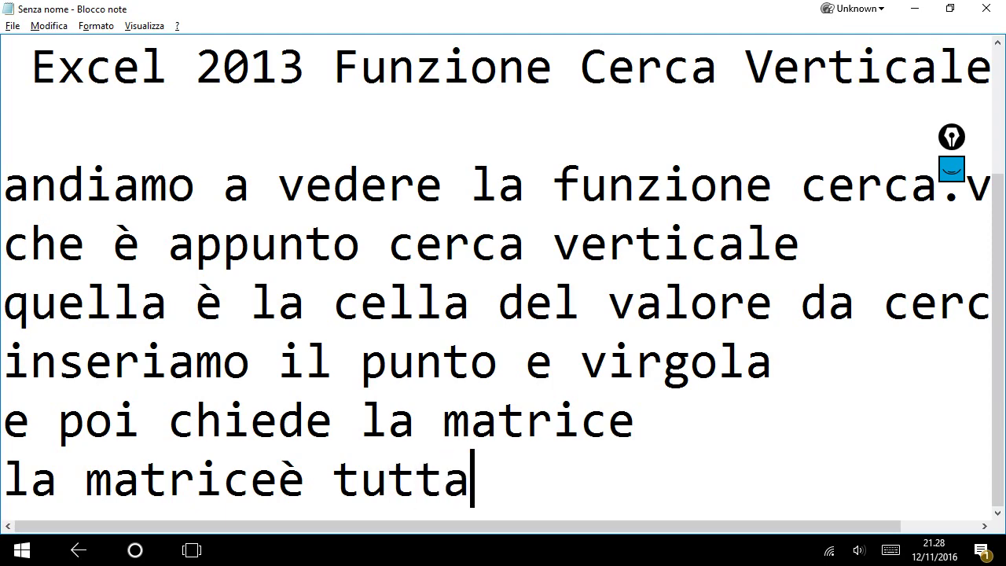
type(" la tabella")
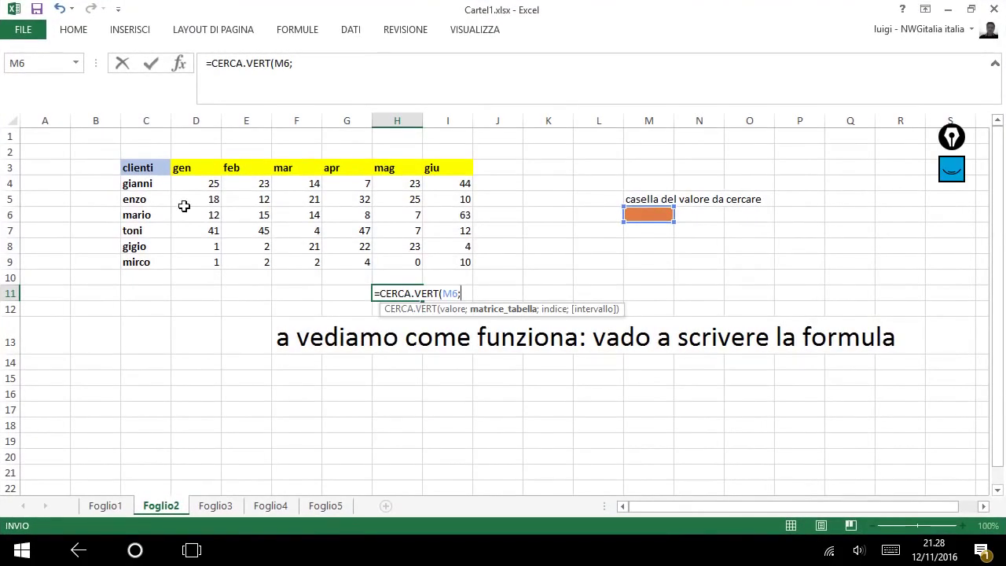
Select C3:I9 as the table matrix and note 'la andiamo a selezionare e poi mettiamo di nuovo il punto e virgola'
left_click_drag(140, 165, 443, 253)
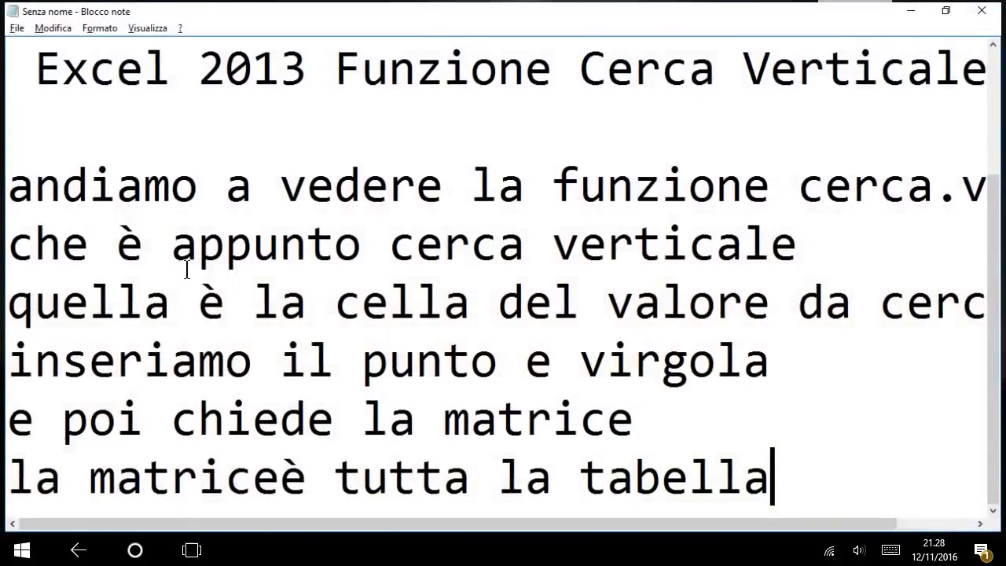
type(",")
key("Return")
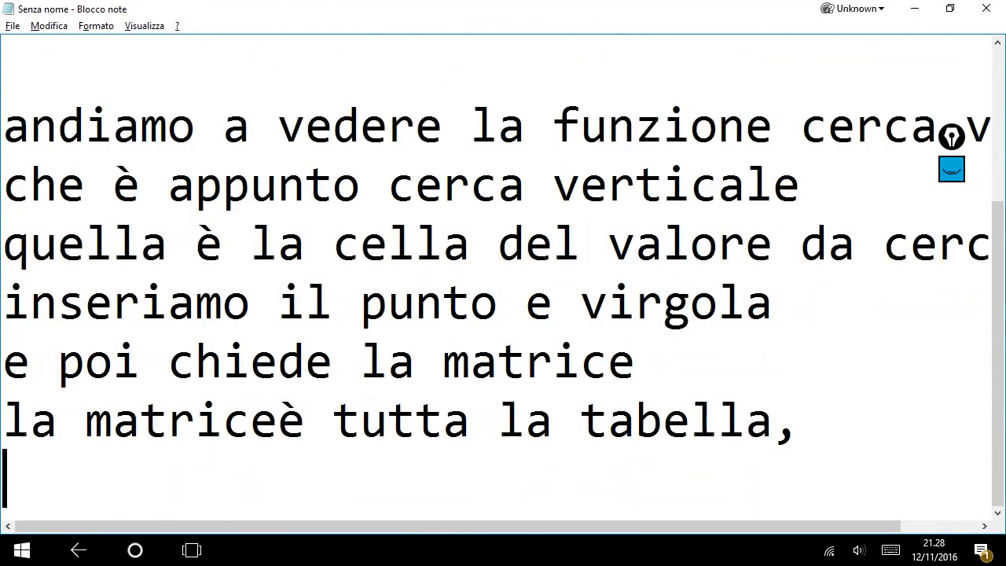
type("la an")
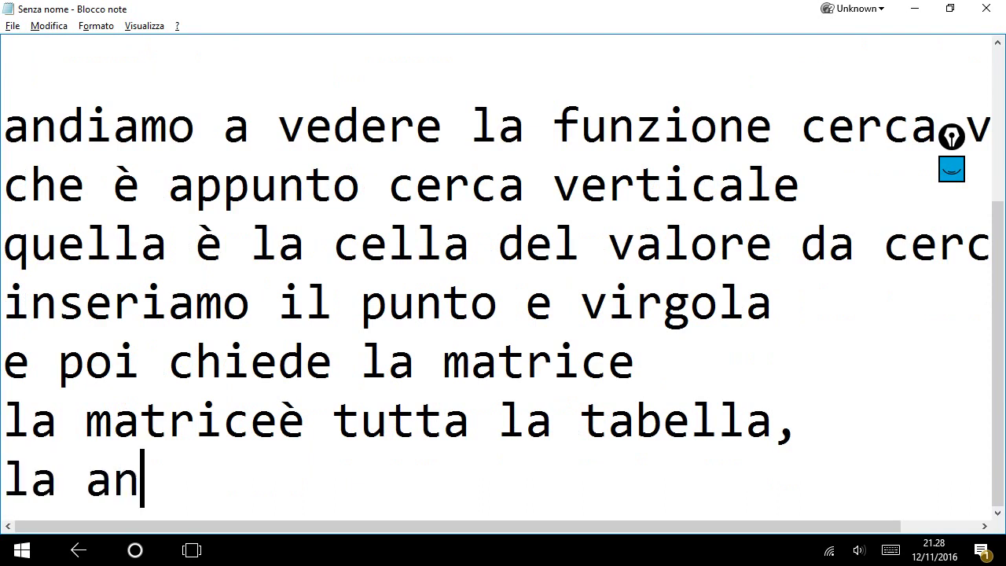
type("diamo a sel")
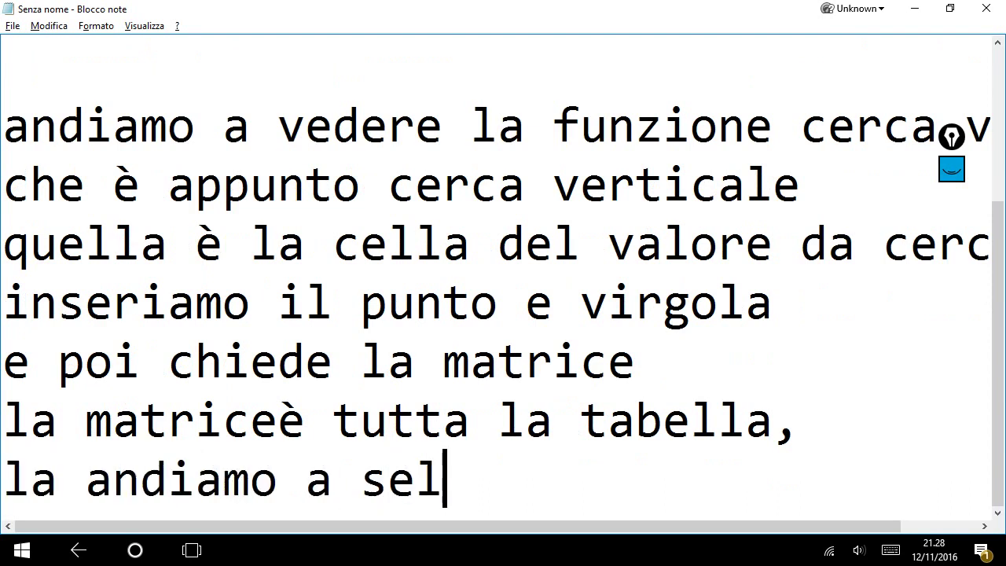
type("ezionare e")
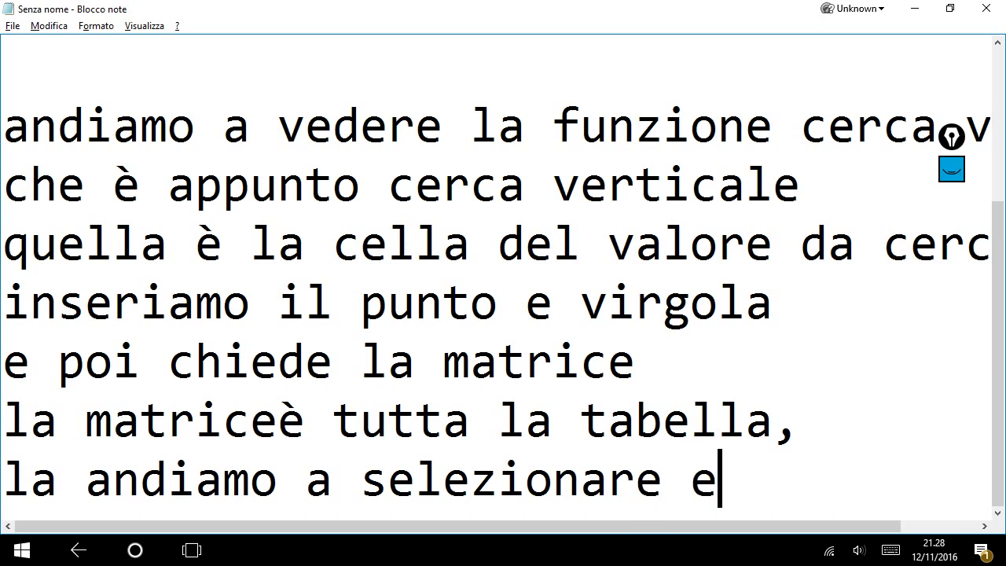
type(" poi metti")
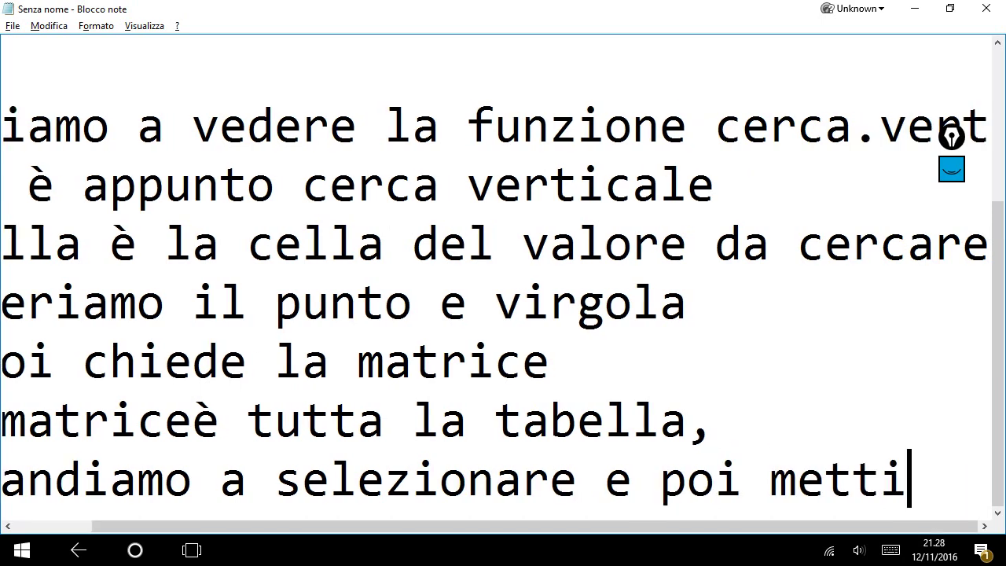
type("amo")
key("Return")
type("di n")
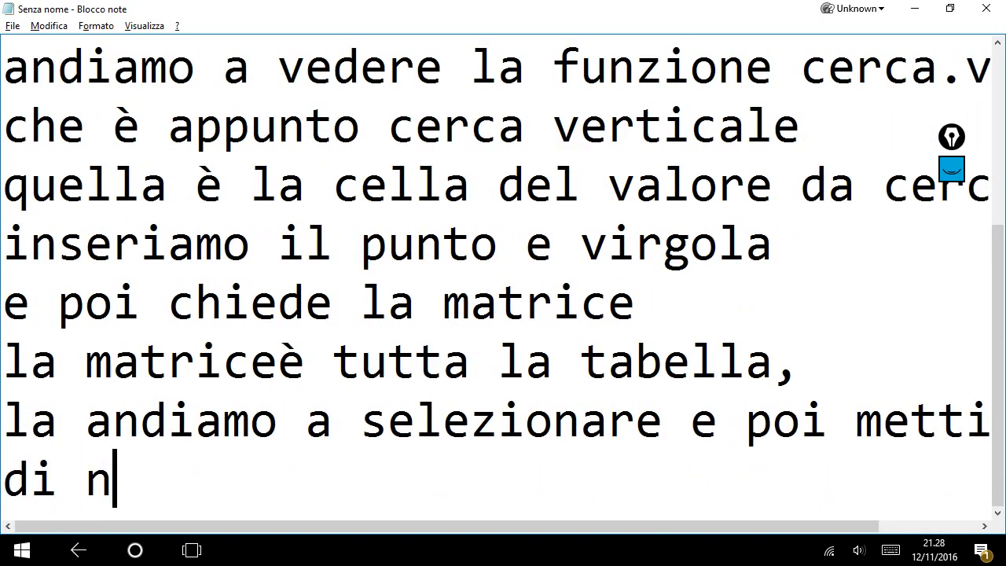
type("uovo il punto ")
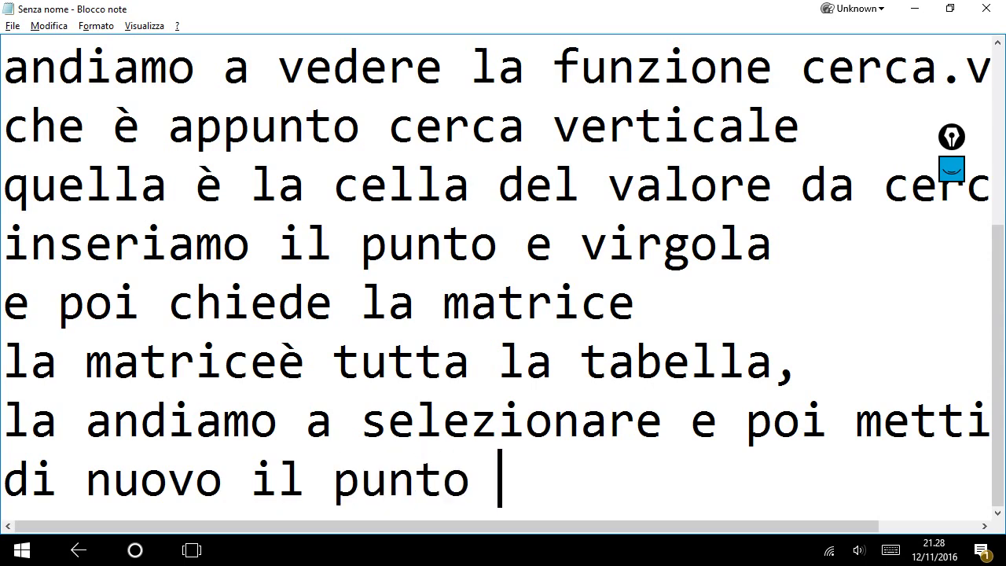
type("e virgola")
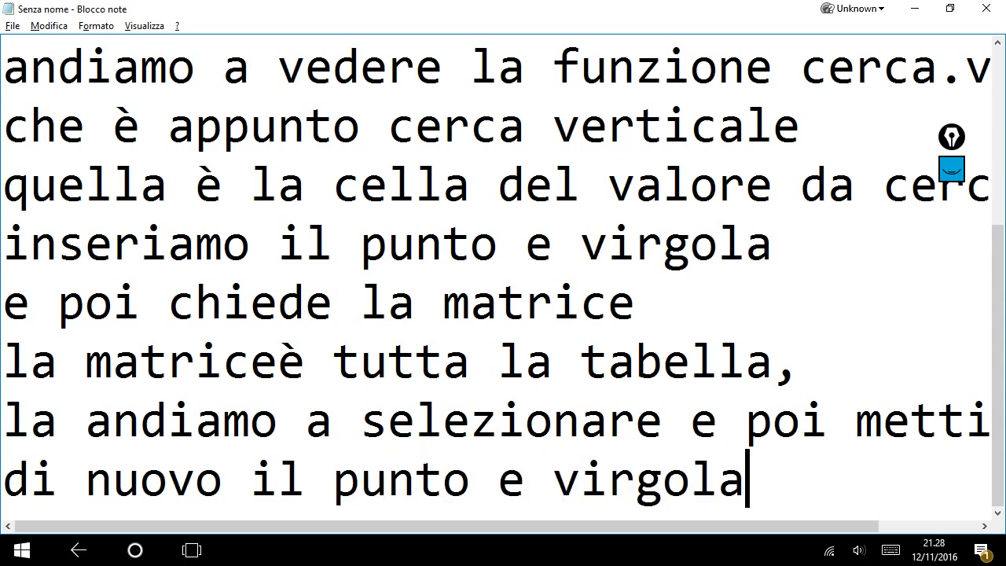
key("alt+Tab")
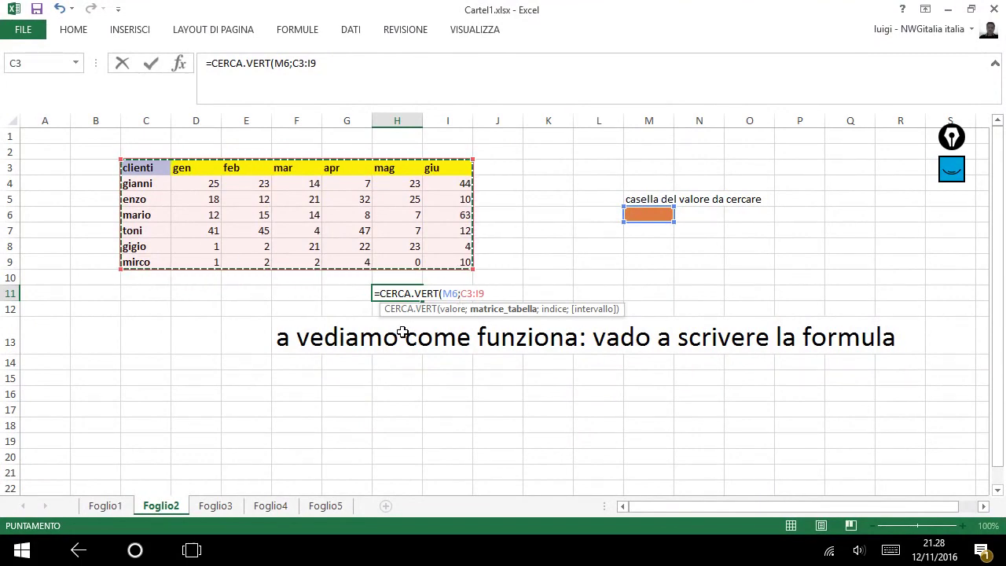
Add a semicolon after C3:I9 and select C3:C9 as the next argument
type(";")
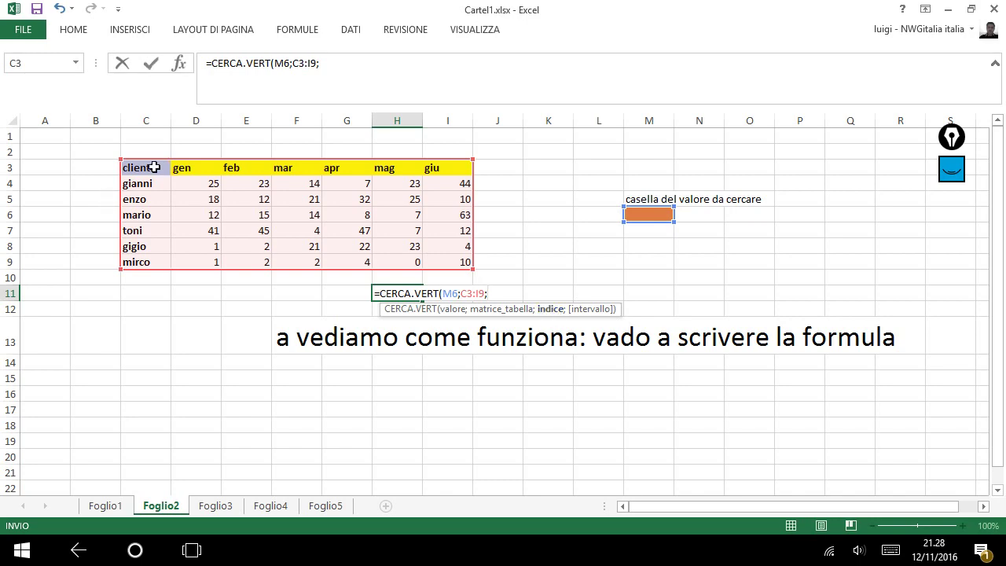
left_click_drag(154, 167, 135, 261)
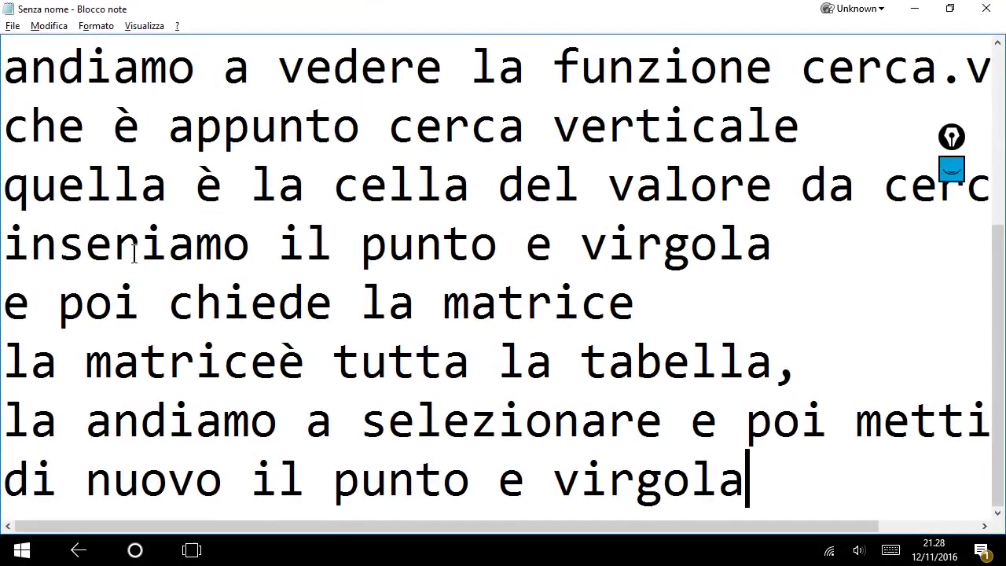
Note 'quindi ci chiede l'indice, che è la colonna di sinistra, la prima colonna appunto'
key("Return")
type("quind")
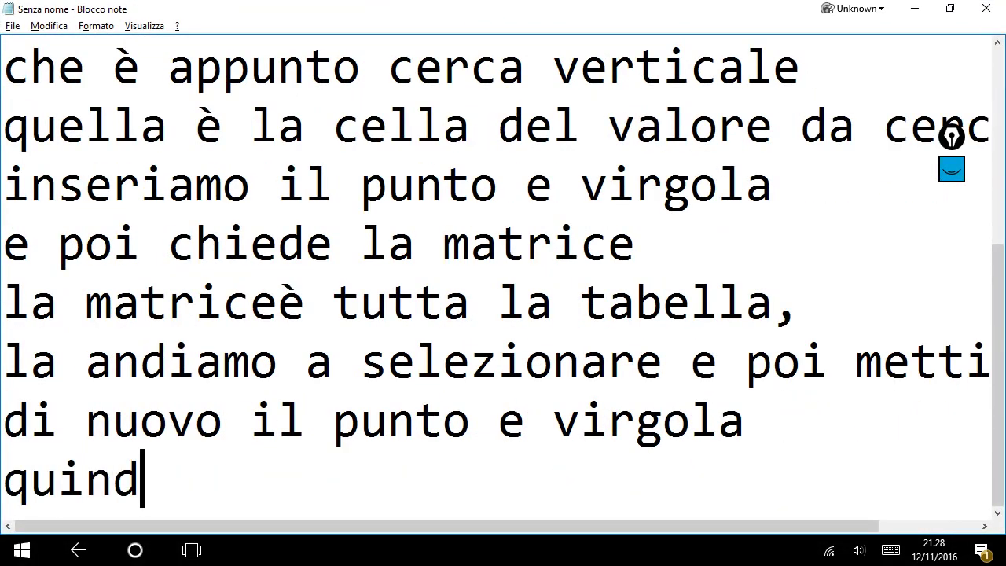
type("i ci chied")
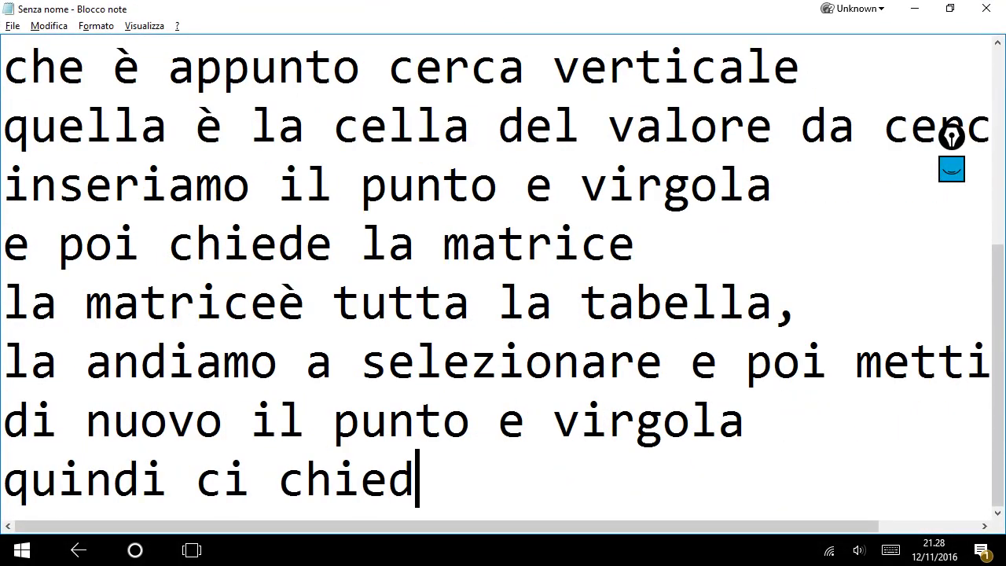
type("e l'indice")
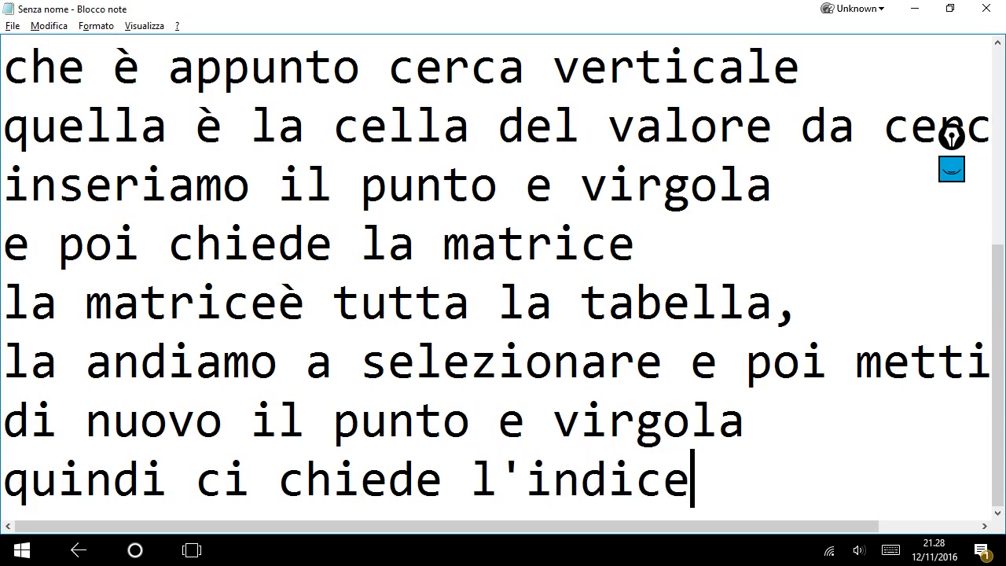
type(", che è l")
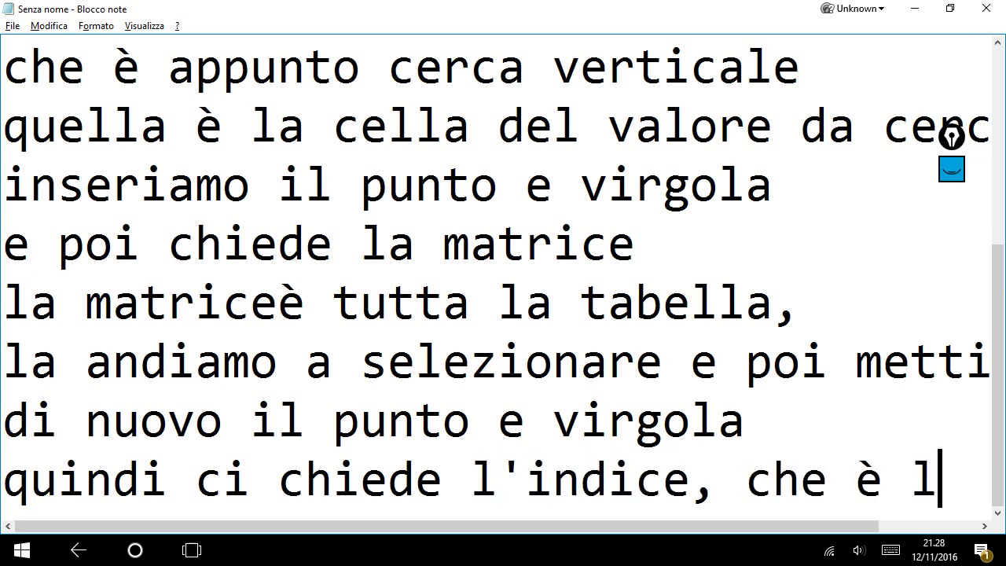
type("a col")
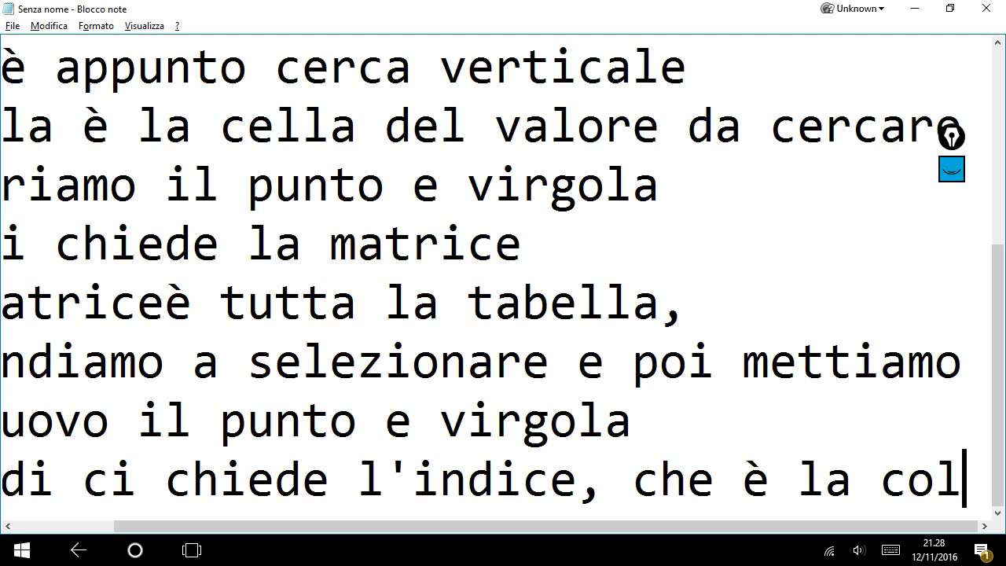
type("onna")
key("Return")
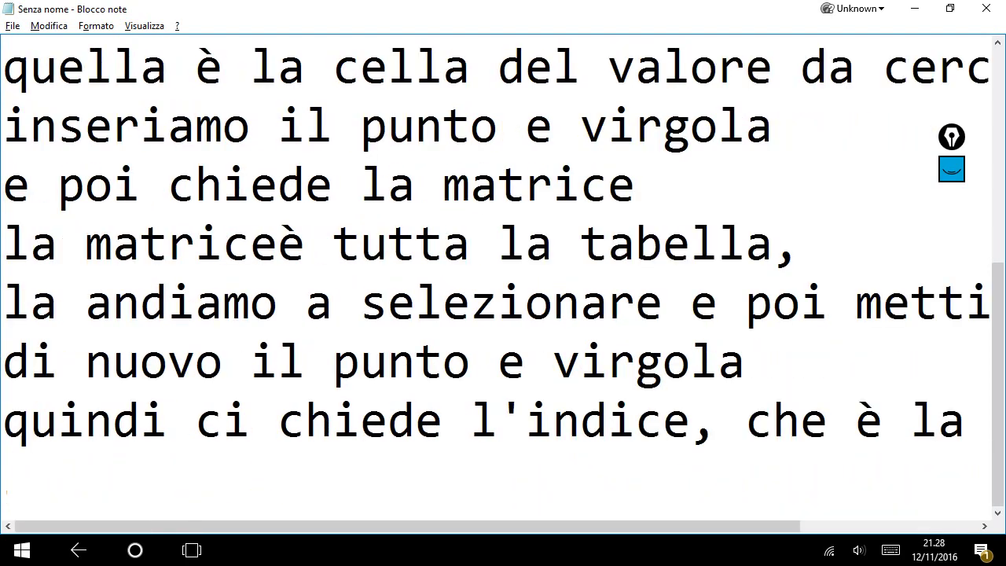
type("si")
key("BackSpace")
key("BackSpace")
type("di ")
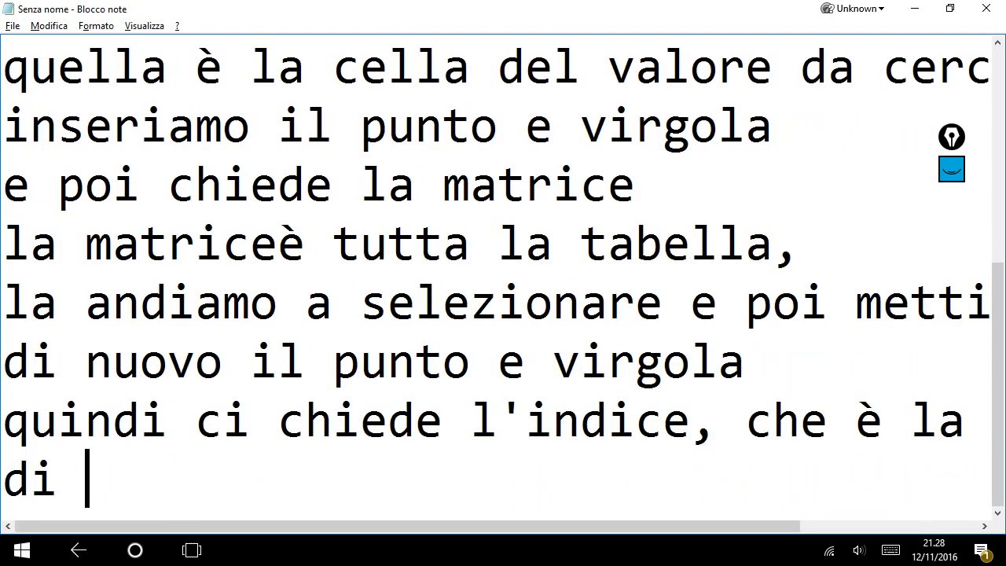
type("sinistra")
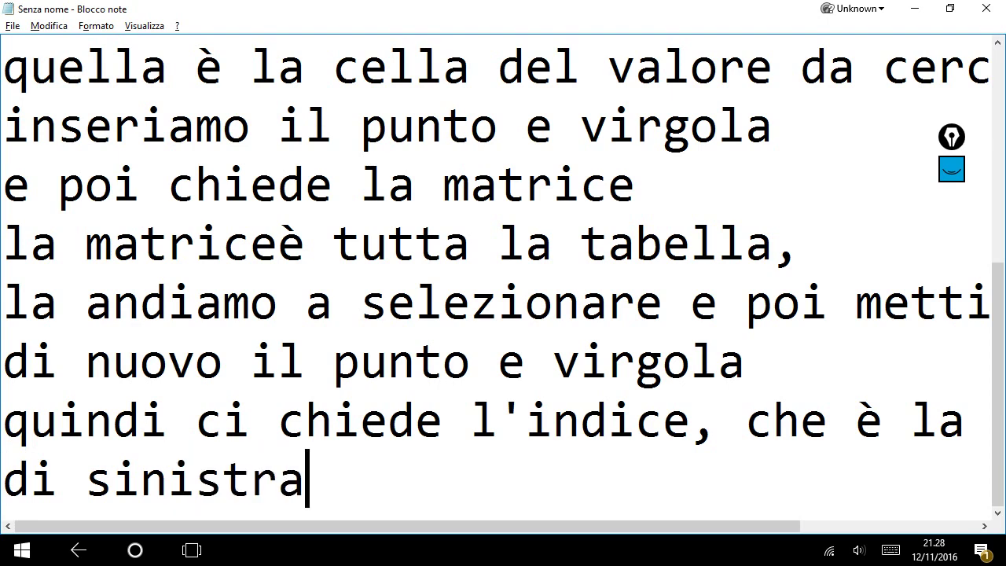
type(", la p")
key("BackSpace")
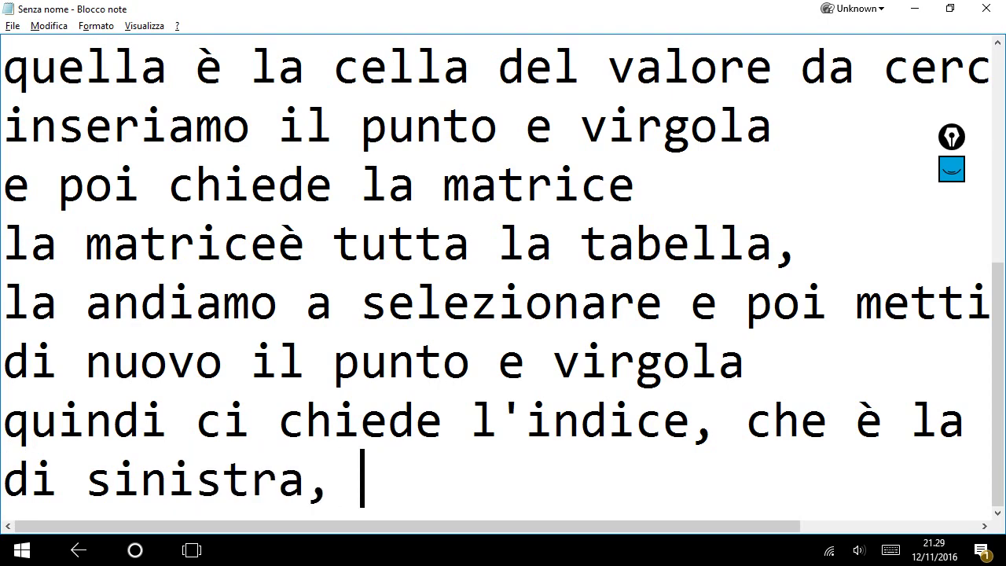
type("la prima colo")
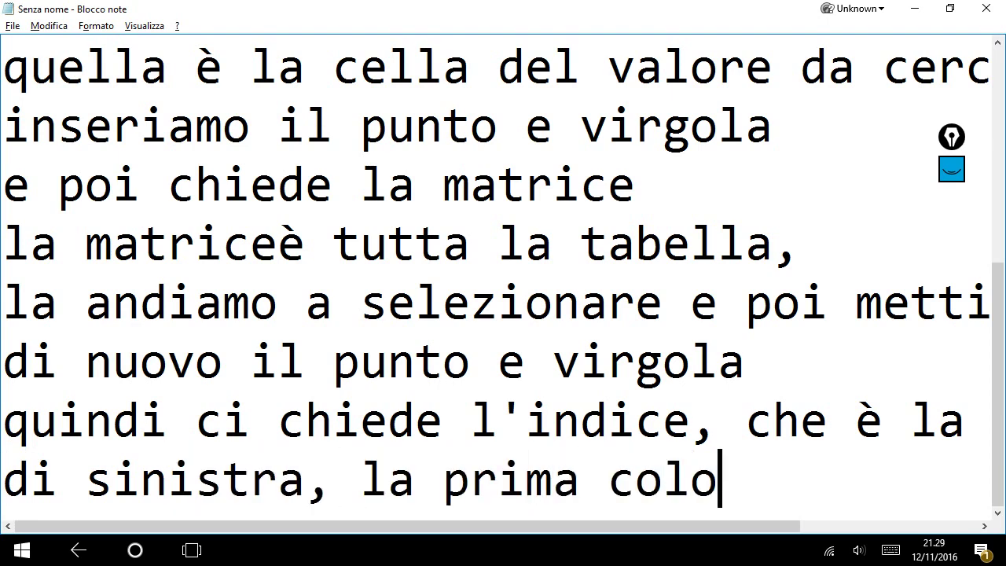
type("nna appun")
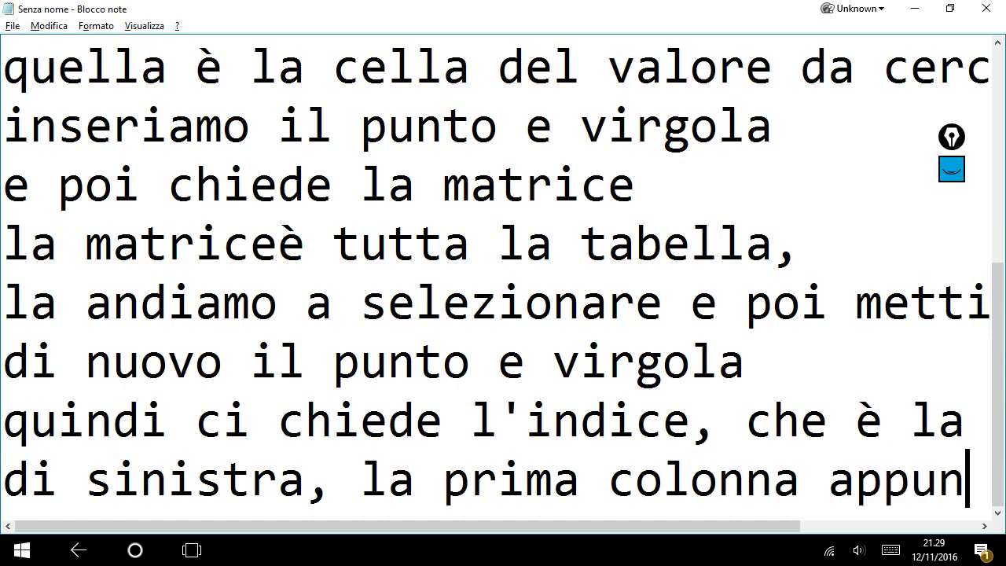
type("to")
key("Return")
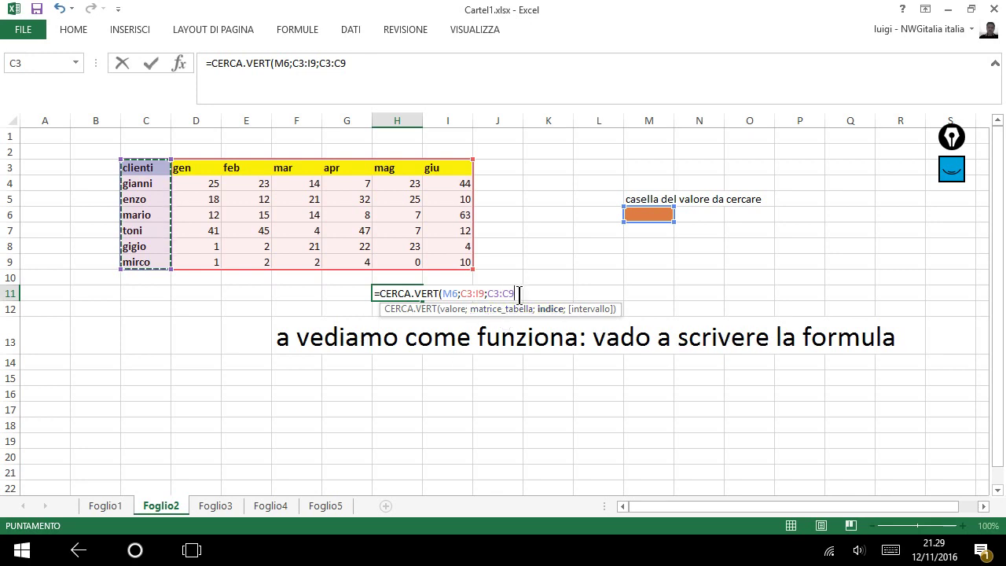
Type a semicolon after C3:C9 to preview the VERO/FALSO options, then remove it
type(";")
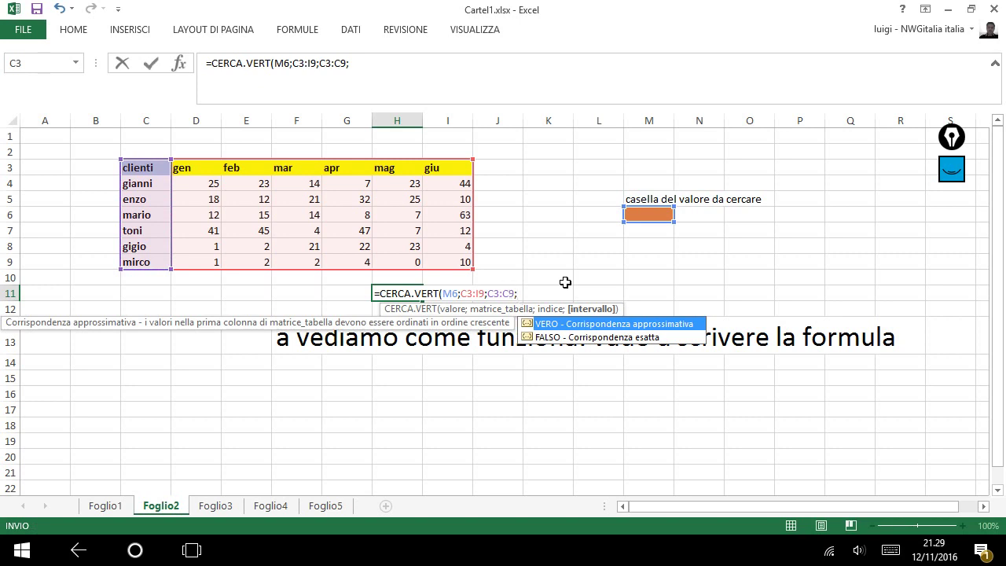
key("BackSpace")
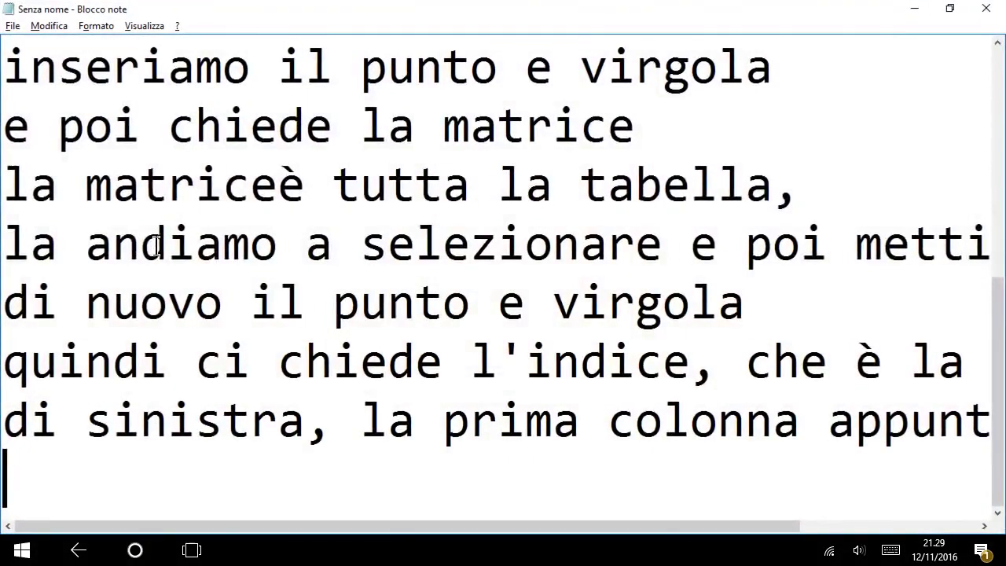
Write the note line 'l'indice deve stare sempre nella'
type("l")
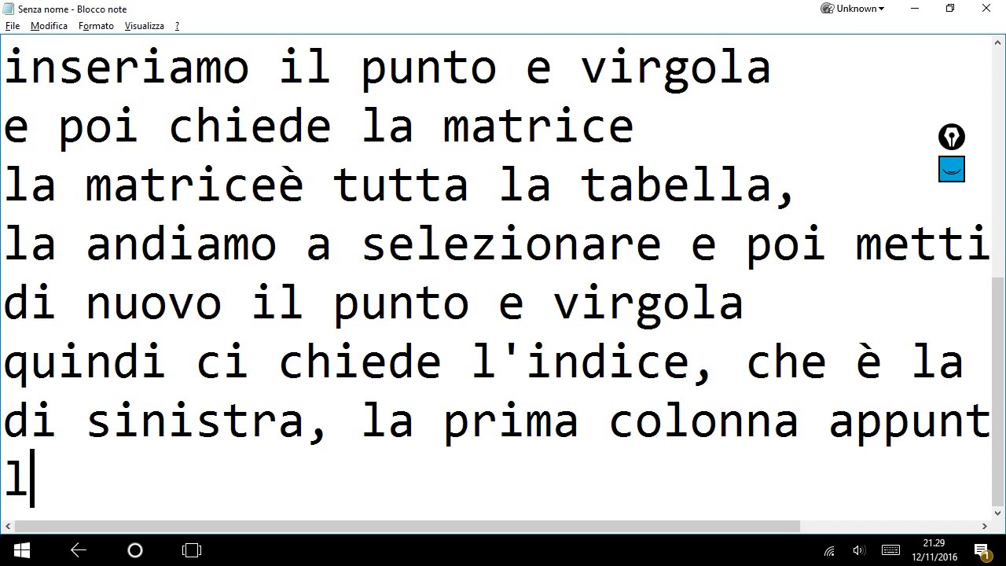
type("'indici")
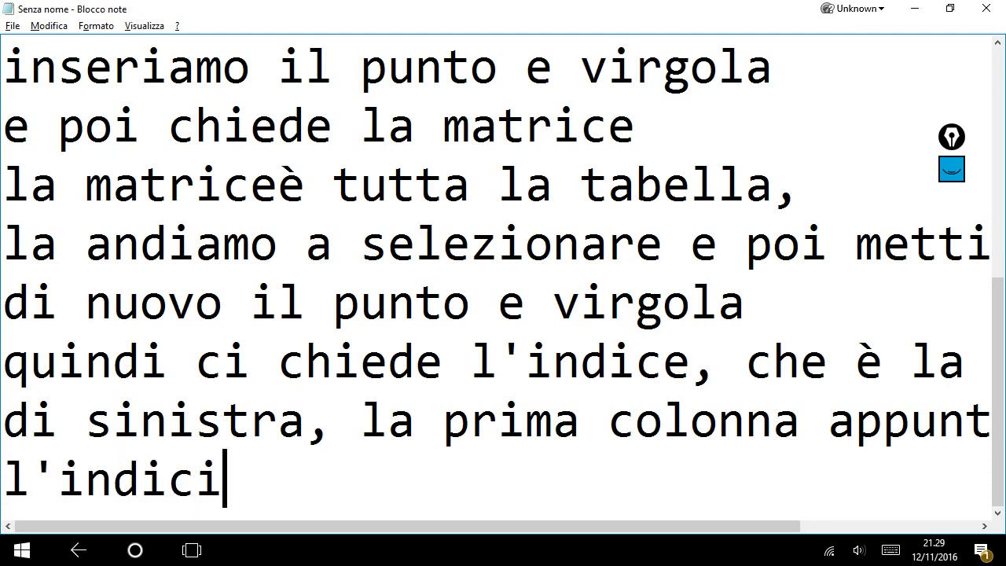
key("BackSpace")
type("ce")
key("BackSpace")
key("BackSpace")
key("BackSpace")
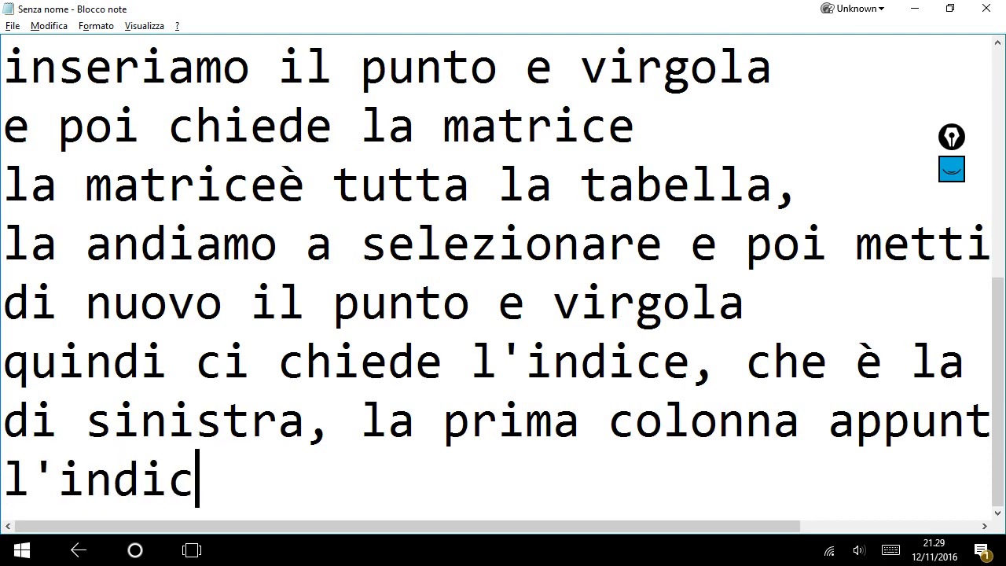
type("e deve ")
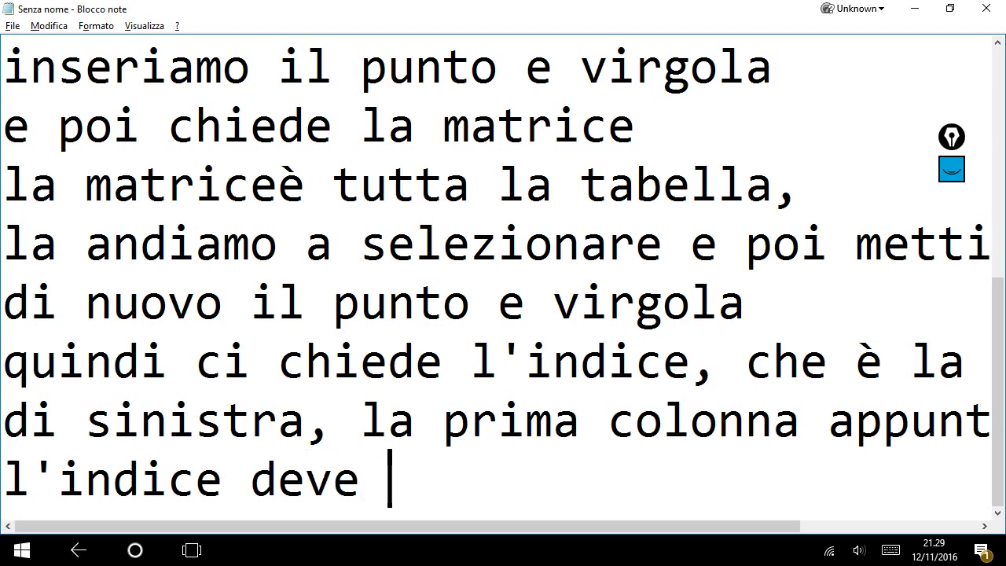
type("sgta")
key("BackSpace")
key("BackSpace")
key("BackSpace")
type("ta")
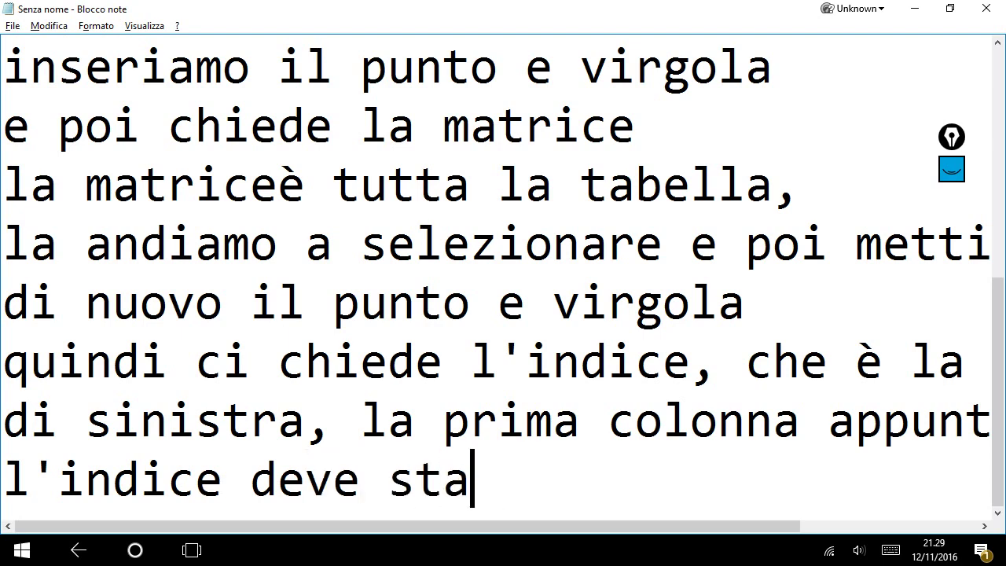
type("re sempre ")
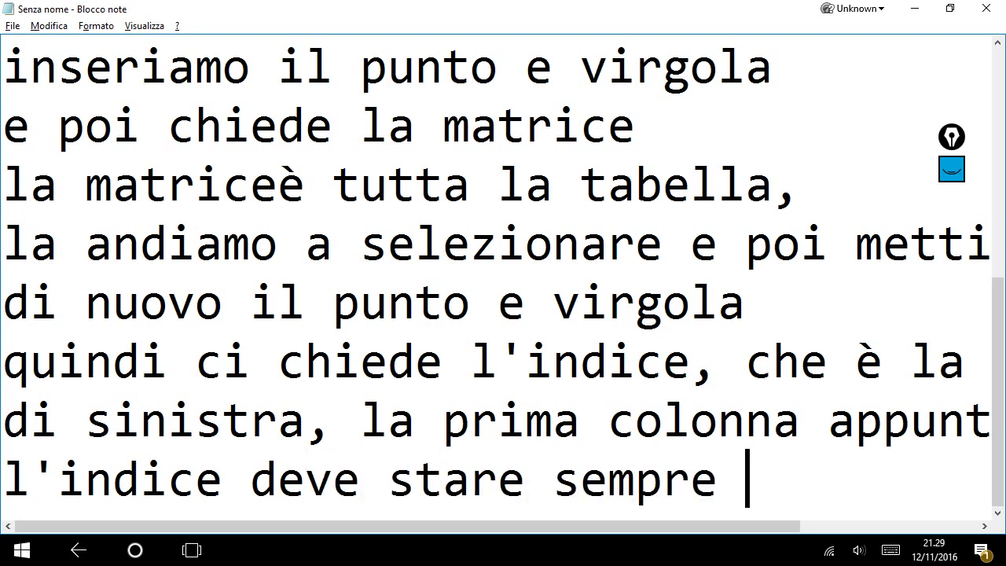
type("nela")
key("BackSpace")
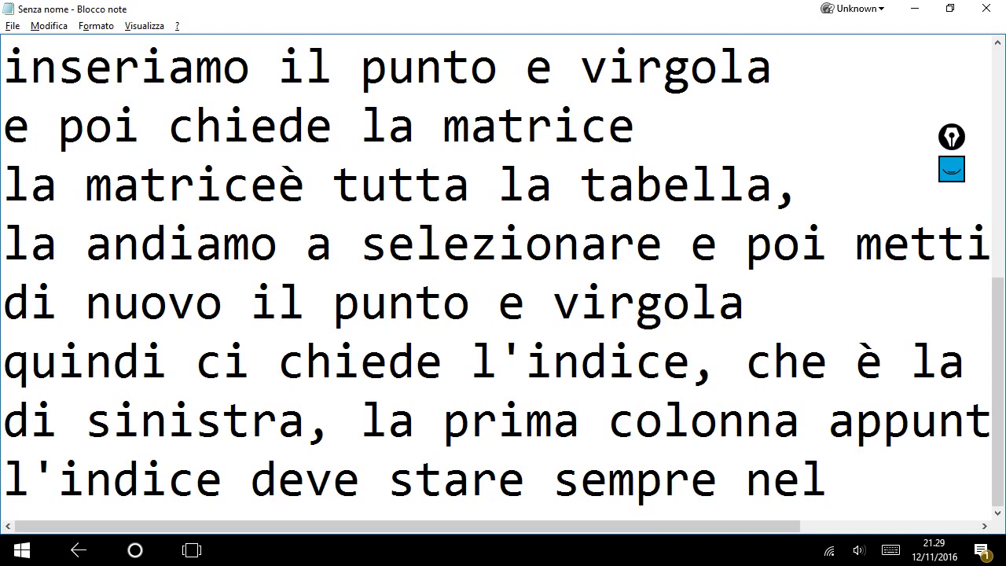
type("la")
key("Return")
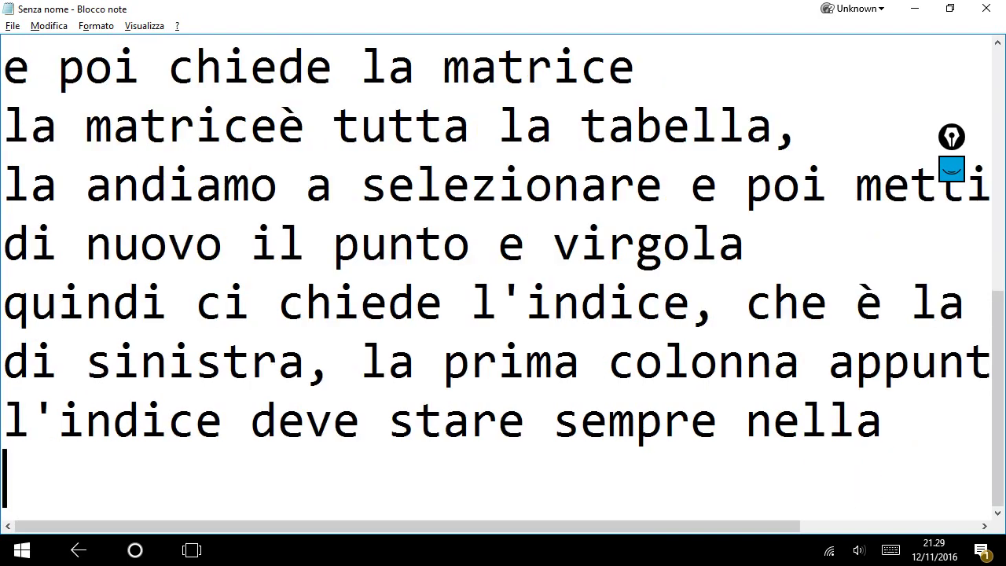
Continue it with 'prima colonna a sinistra, altrimenti la funziona da errore.'
type("pri")
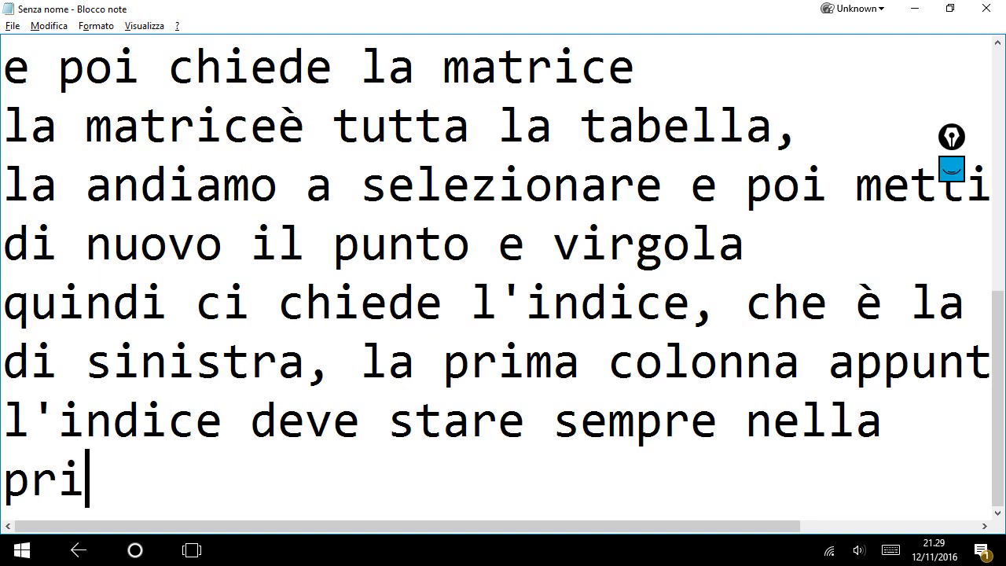
type("ma colo")
key("BackSpace")
type("l")
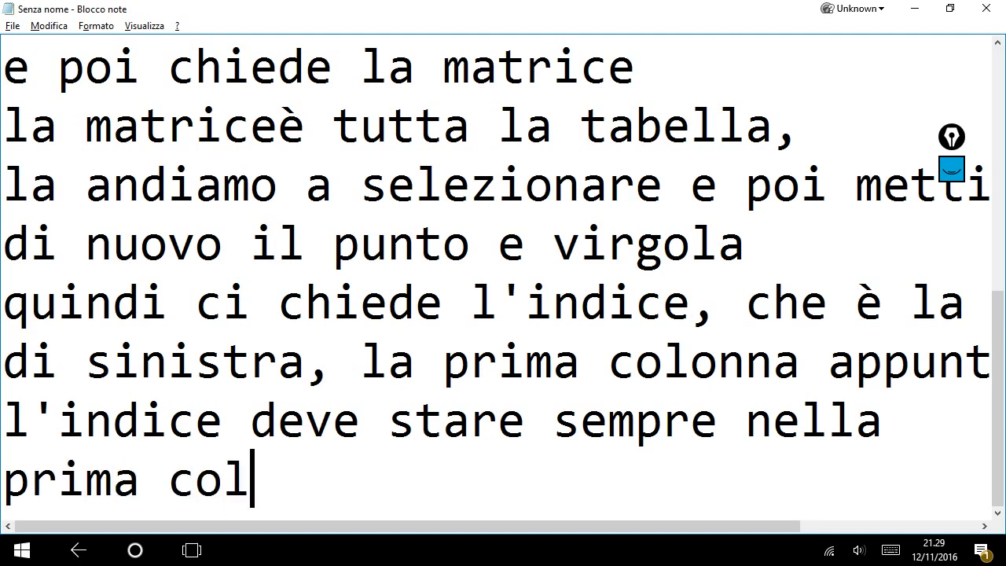
type("onna a sini")
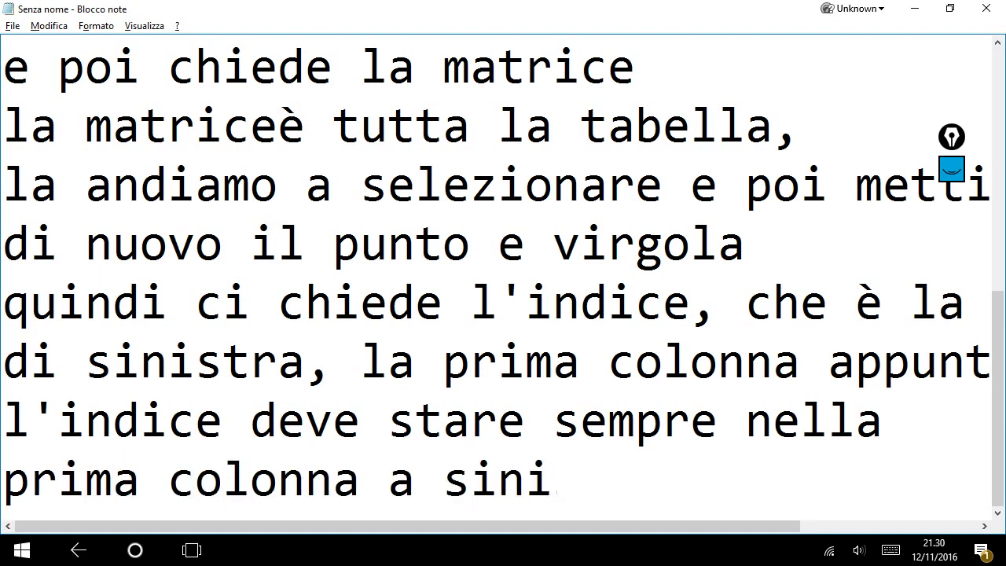
type("stra, a")
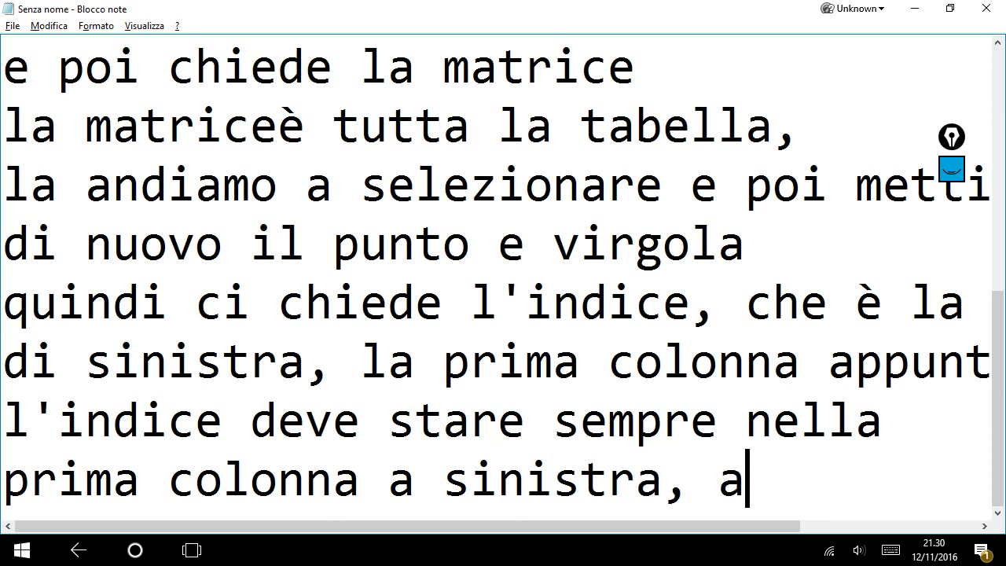
type("ltrimenti")
key("Return")
type("la ")
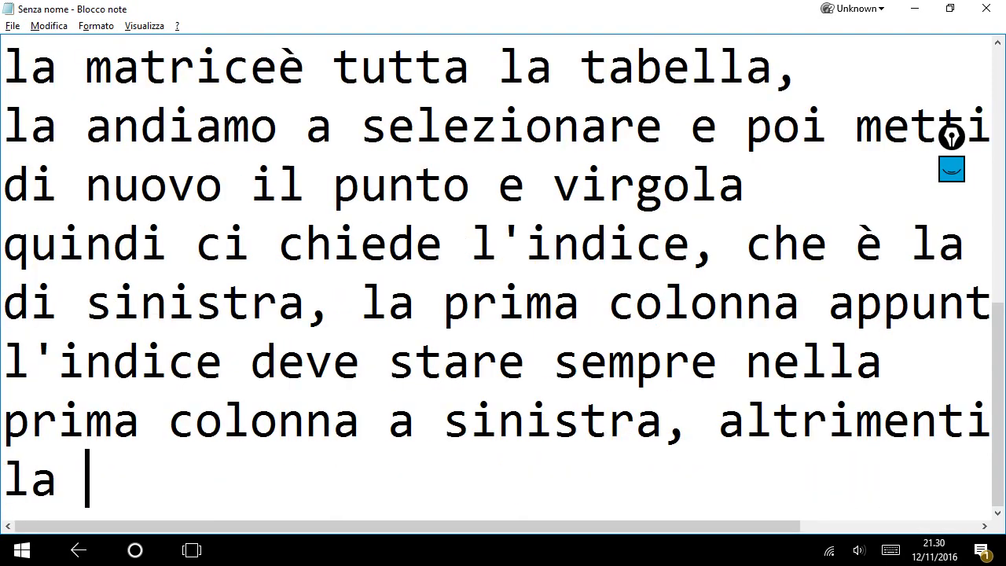
type("form")
key("BackSpace")
key("BackSpace")
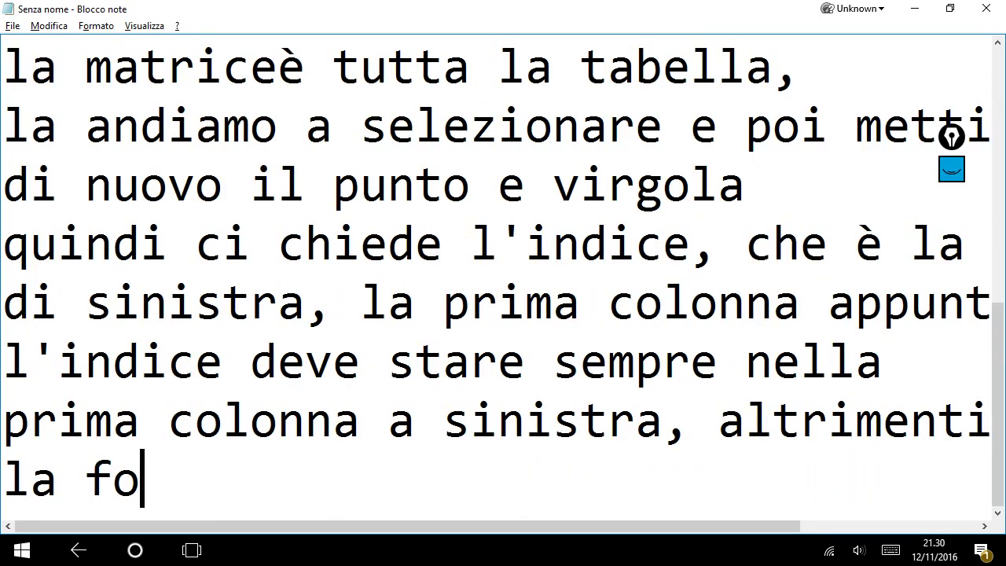
key("BackSpace")
type("unziona ")
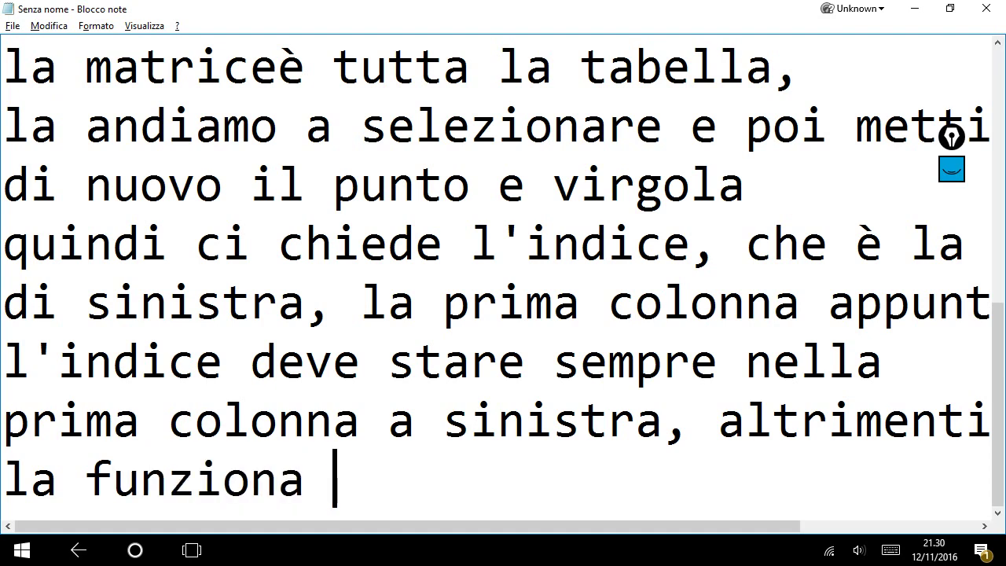
type("da errore")
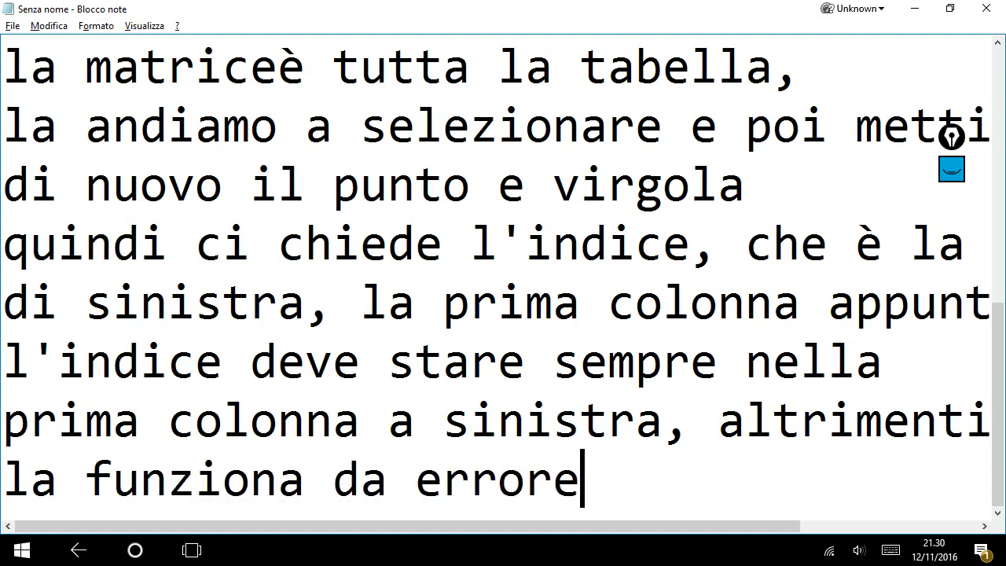
type(".")
key("Return")
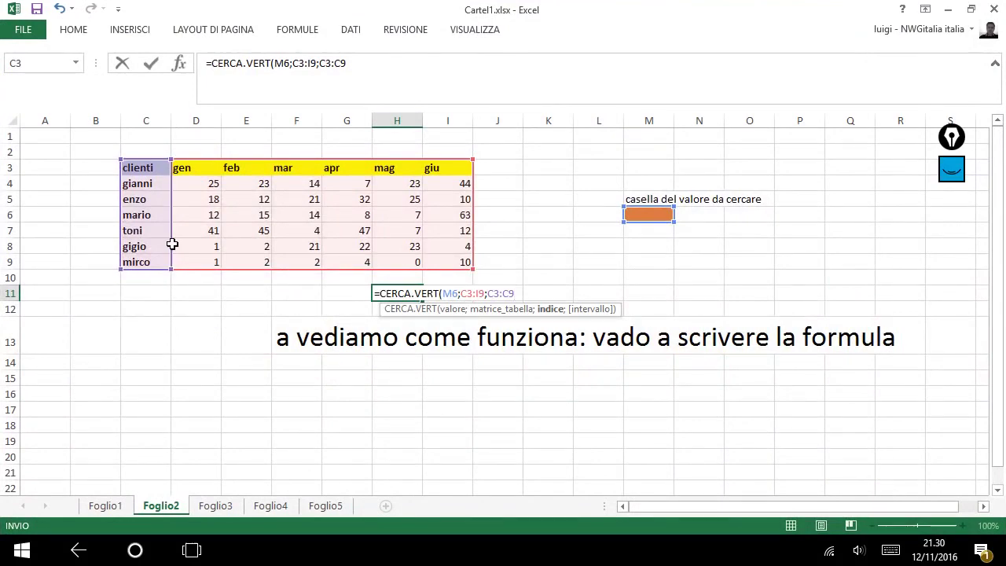
Complete H11 as =CERCA.VERT(M6;C3:I9;C3:C9;FALSO) and commit it; it shows #N/D
type(";")
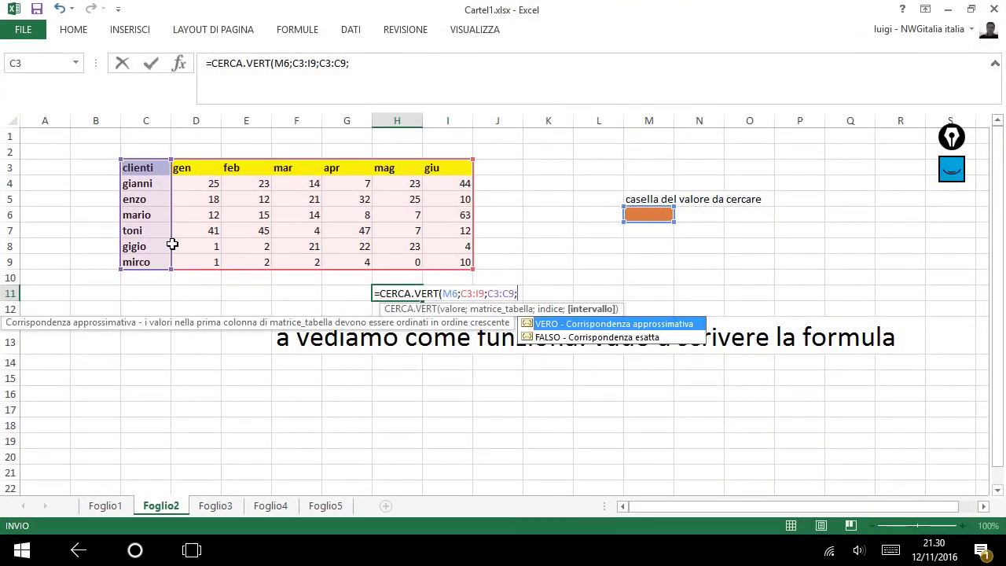
type("VERO")
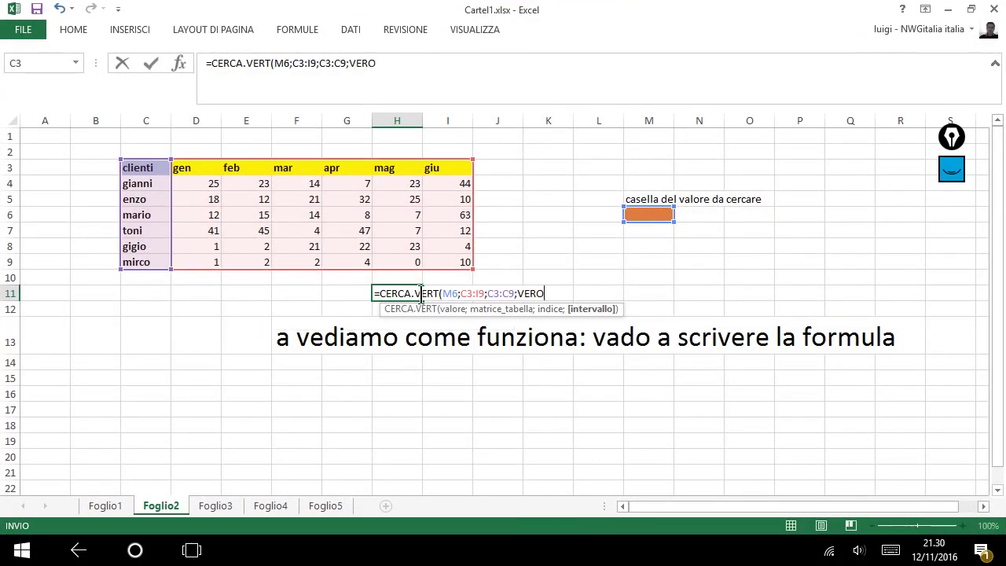
key("BackSpace")
key("BackSpace")
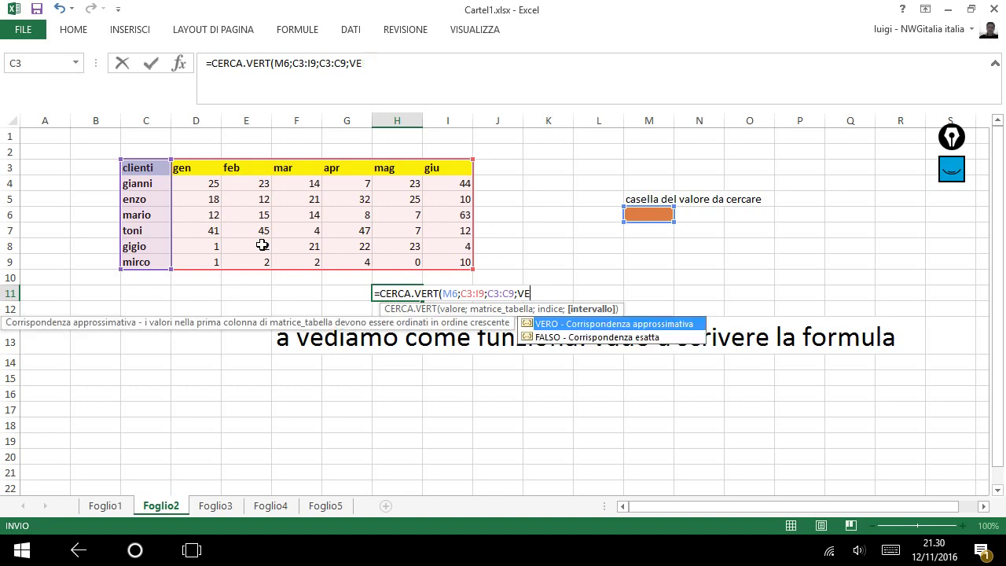
key("Down")
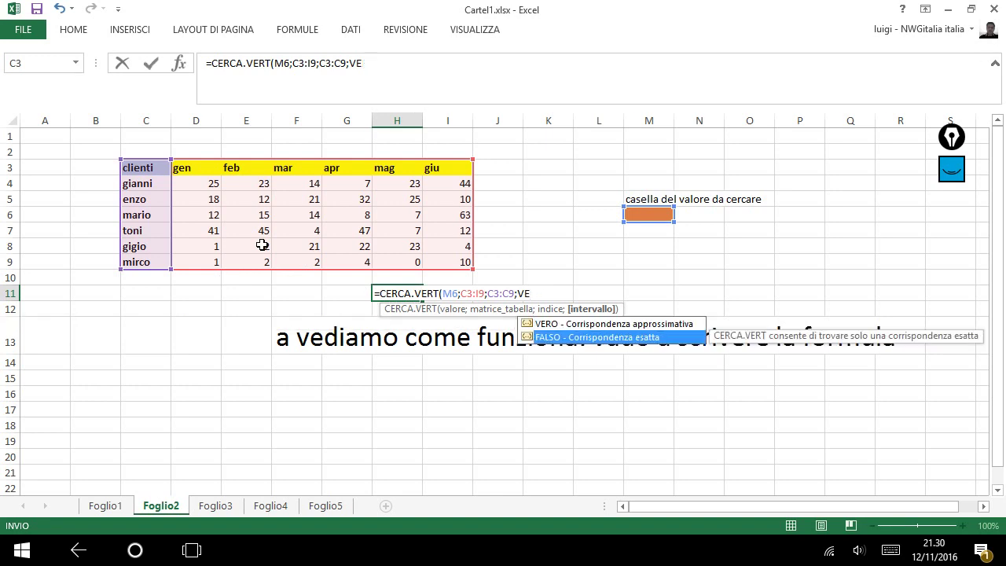
key("Tab")
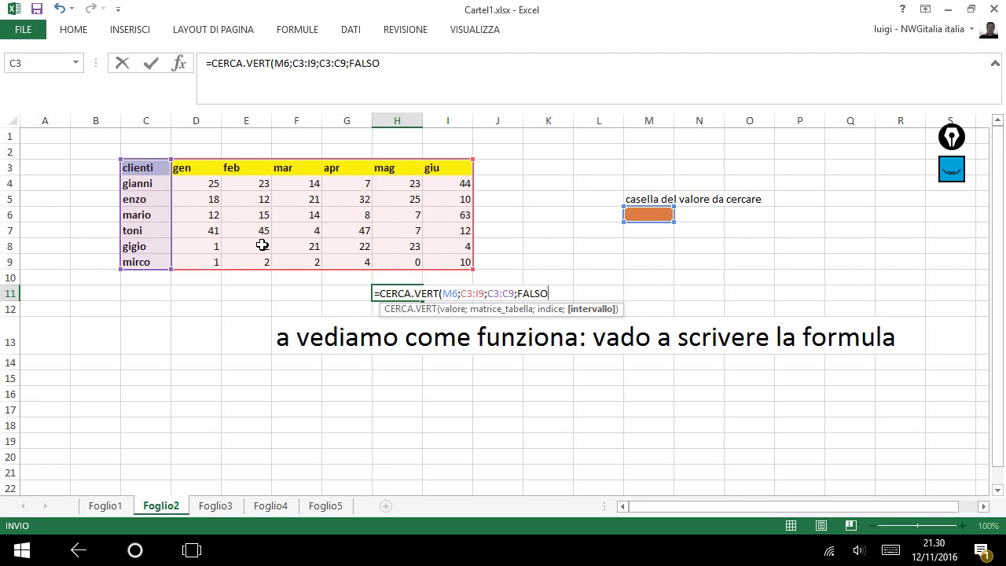
key("Return")
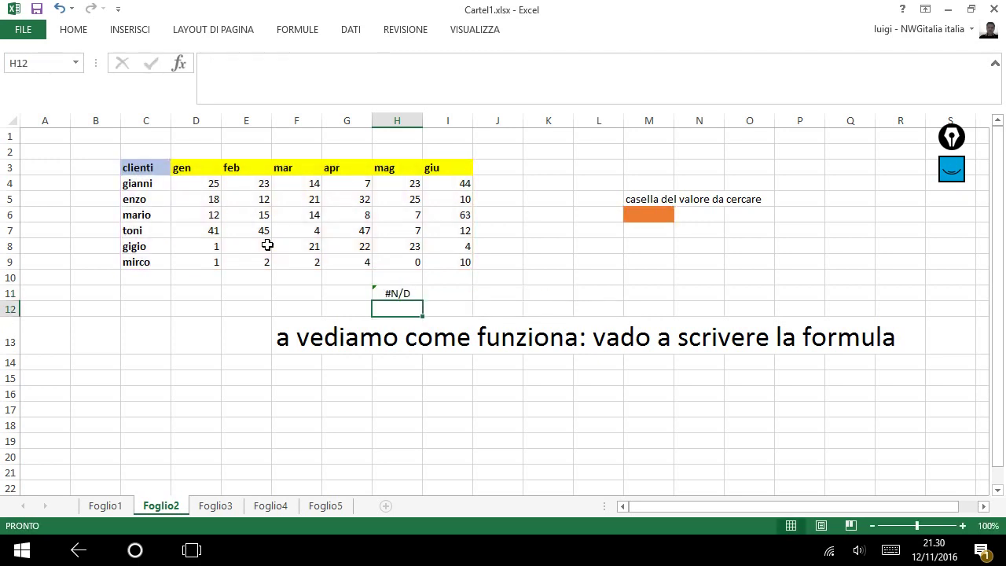
Select H11, then note in Notepad that the semicolon was put back ('ho rimesso punto e virgola')
left_click(396, 295)
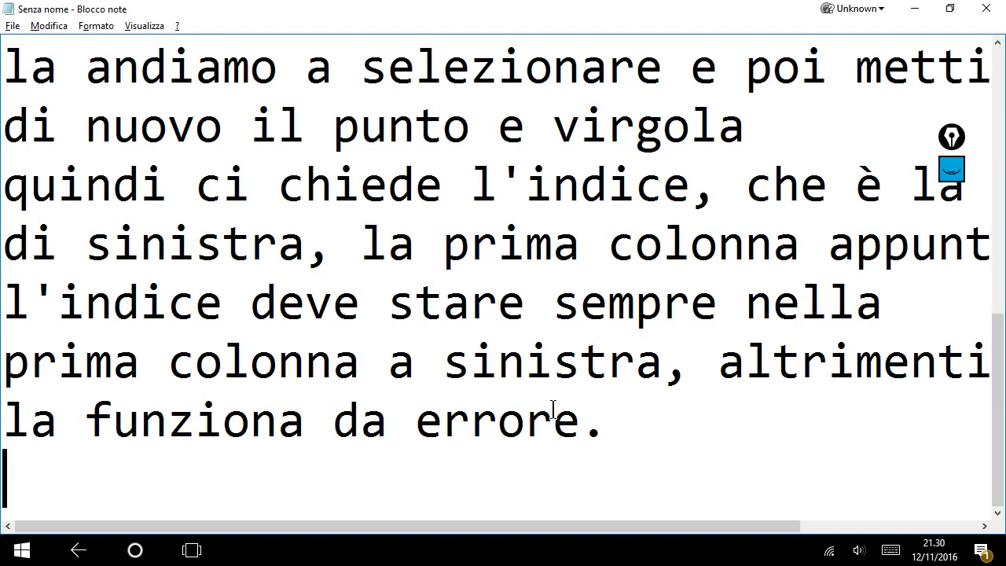
type("come hi")
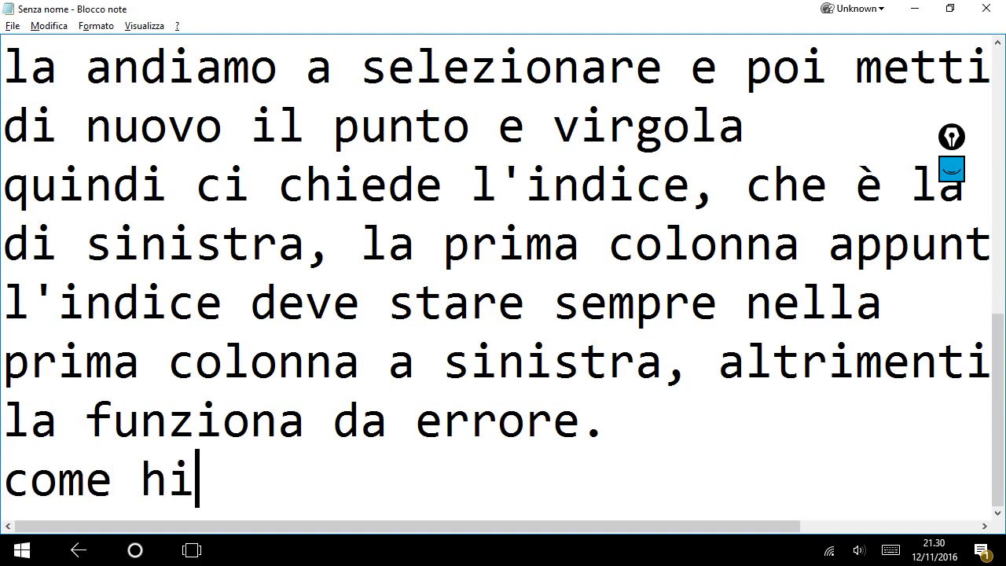
key("BackSpace")
type("ai vis")
type("to ")
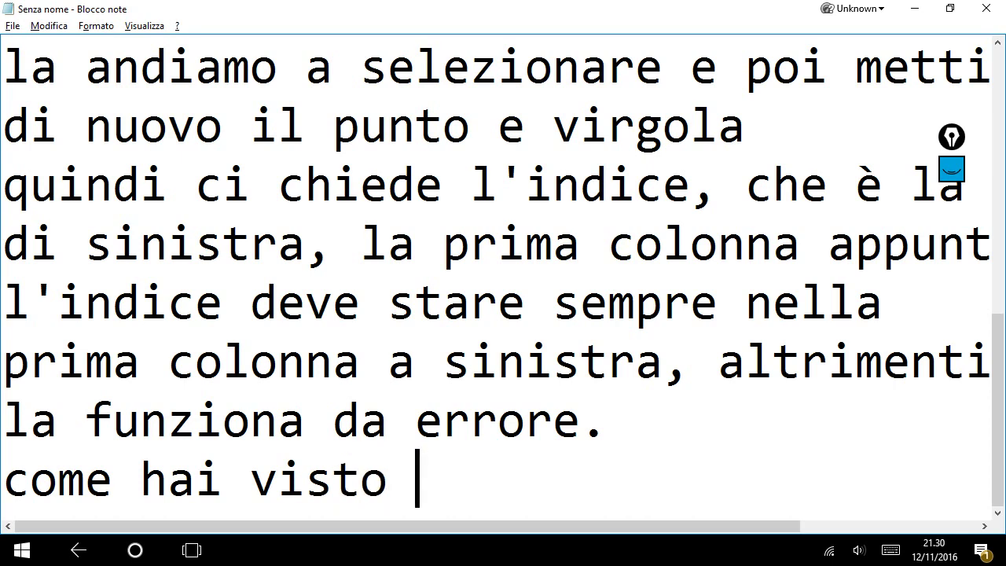
type("ho rimesso ")
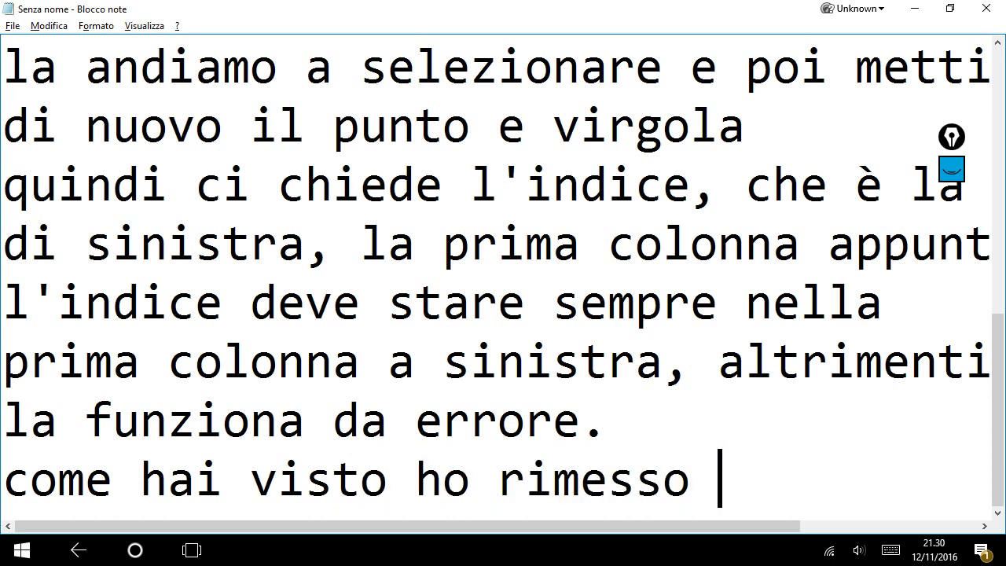
type("punto e vi")
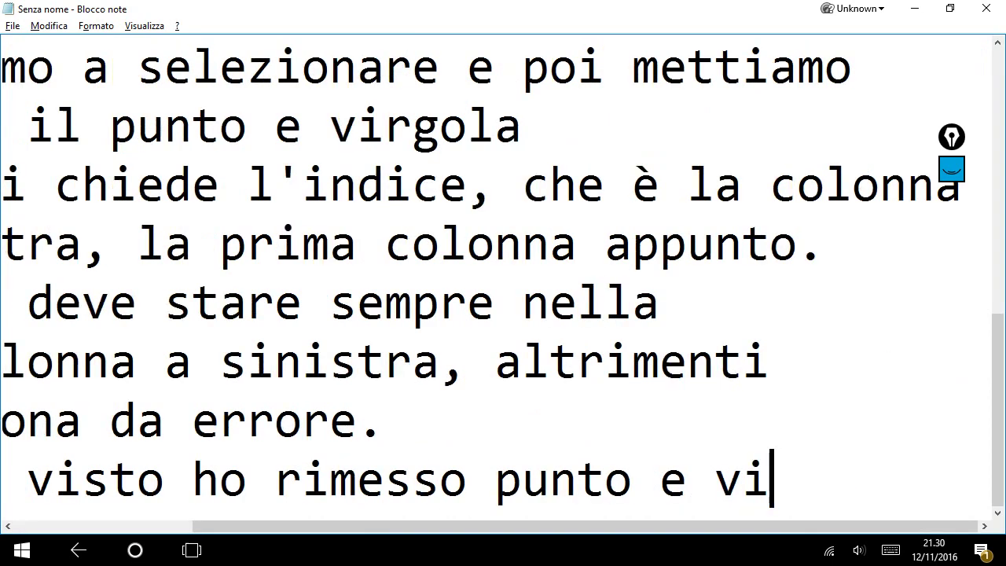
type("rgola")
key("Return")
Add the note 'e a questo punto la corrispondenza deve essere esatta in questo caso'
type("e ")
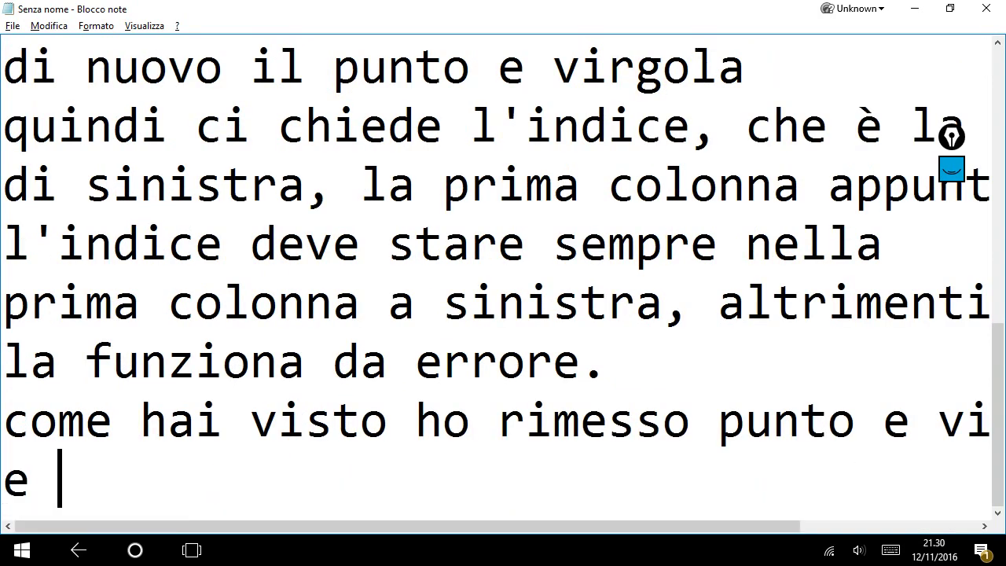
type("a questo ")
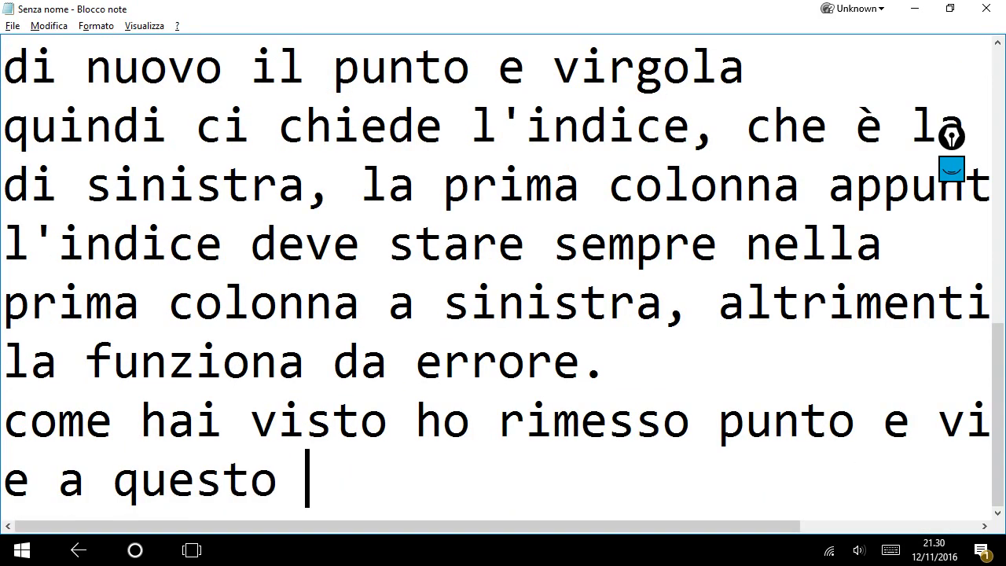
type("punto ")
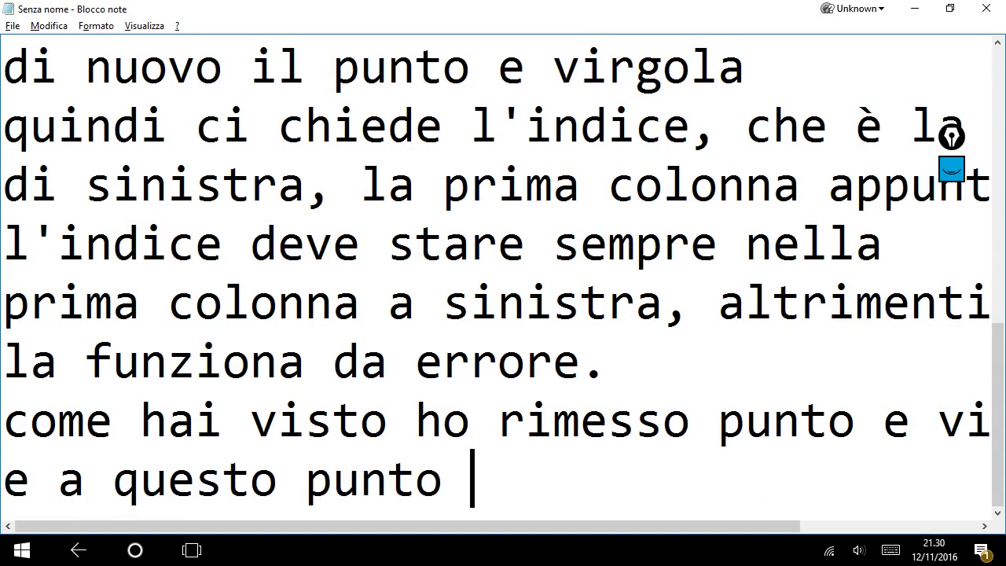
type("la corrisp")
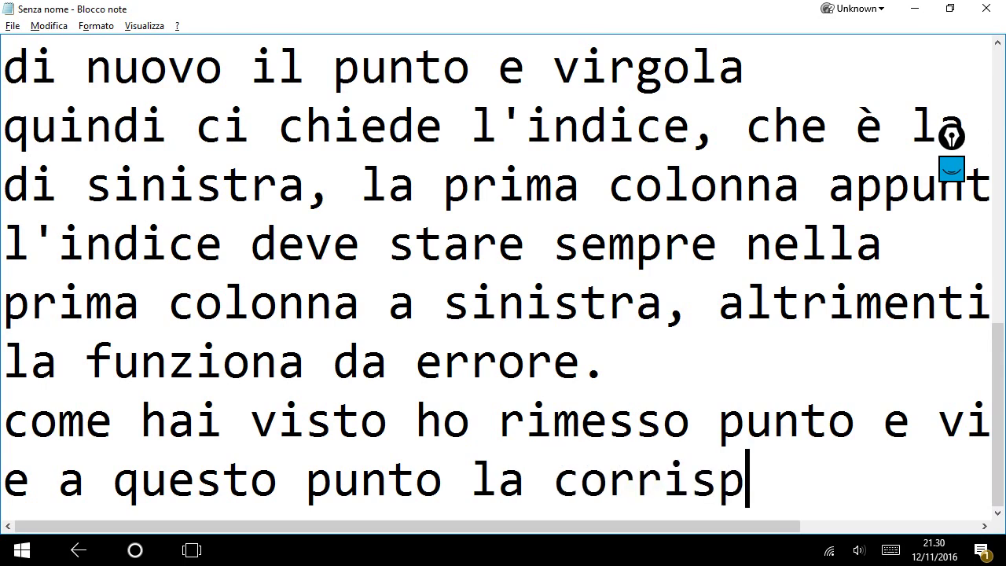
type("onden")
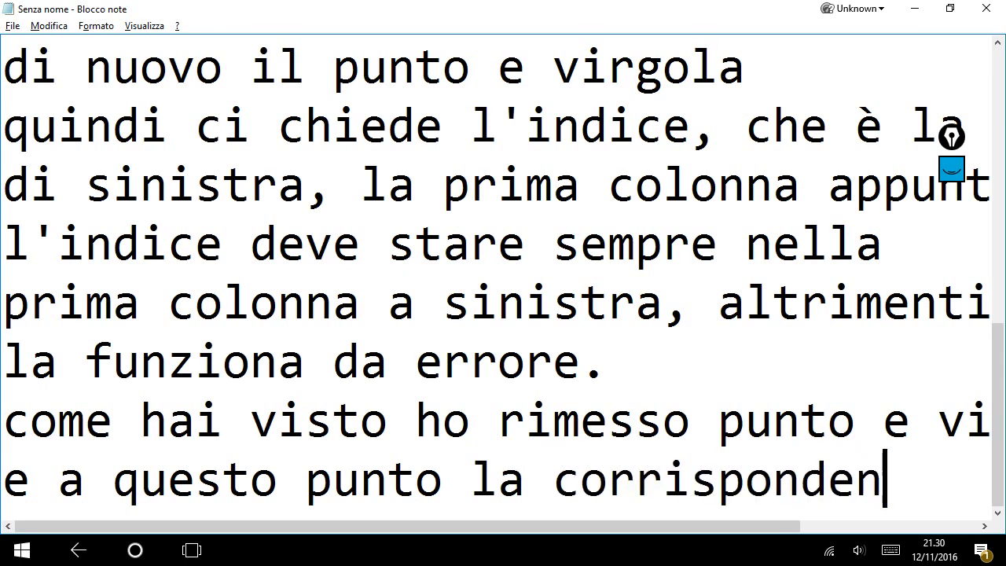
type("za")
key("Return")
type("deve ")
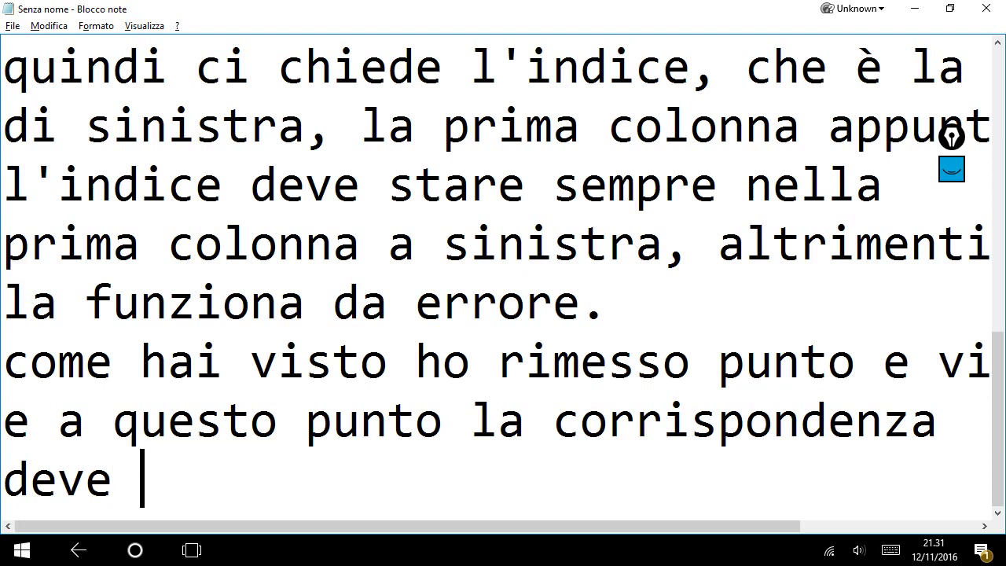
type("essere ese")
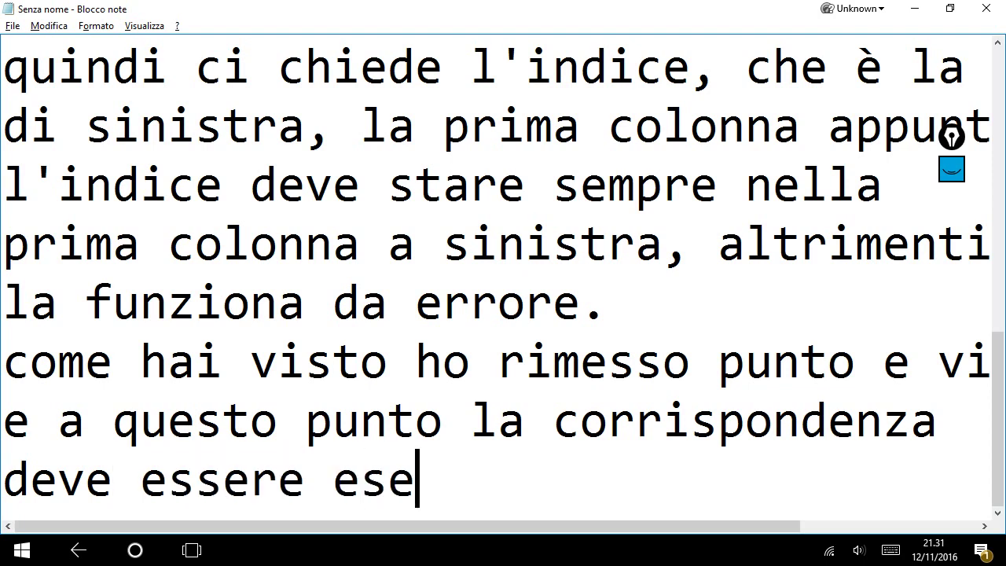
key("BackSpace")
type("atta in qeu")
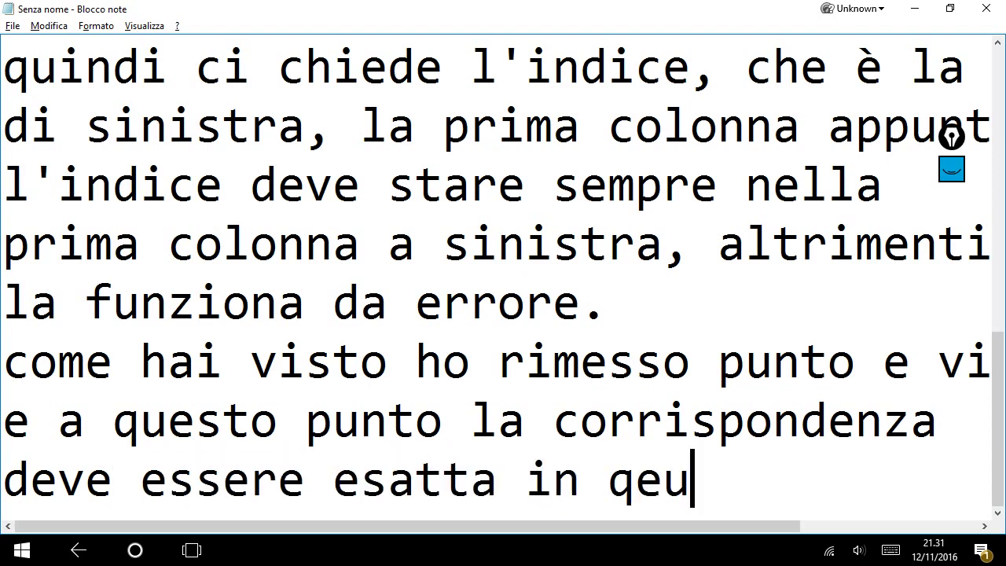
key("BackSpace")
key("BackSpace")
type("uesto ca")
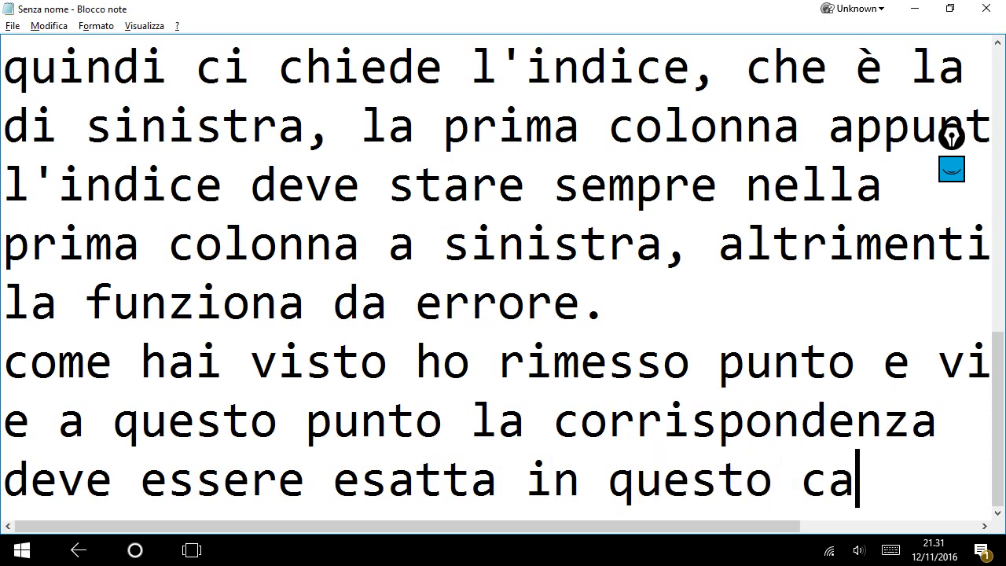
type("so")
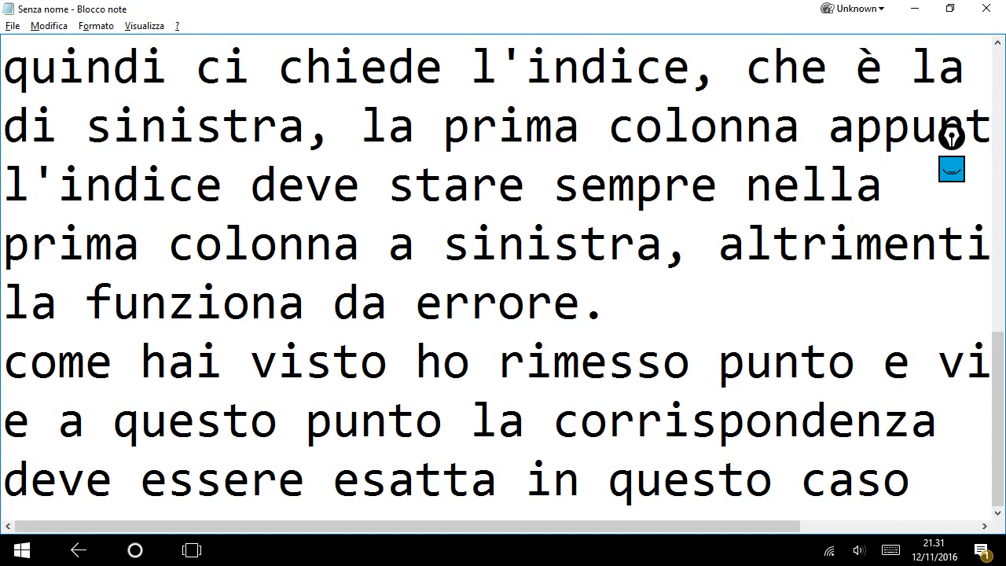
Note that Tab, arrow and Enter gave an error because the lookup cell lacks a value
type(".")
key("Return")
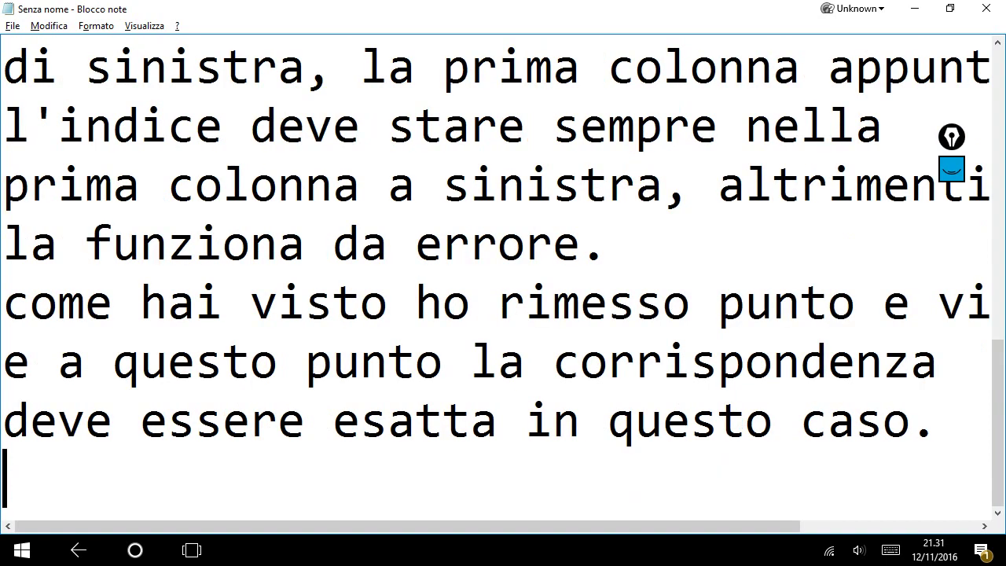
type("q")
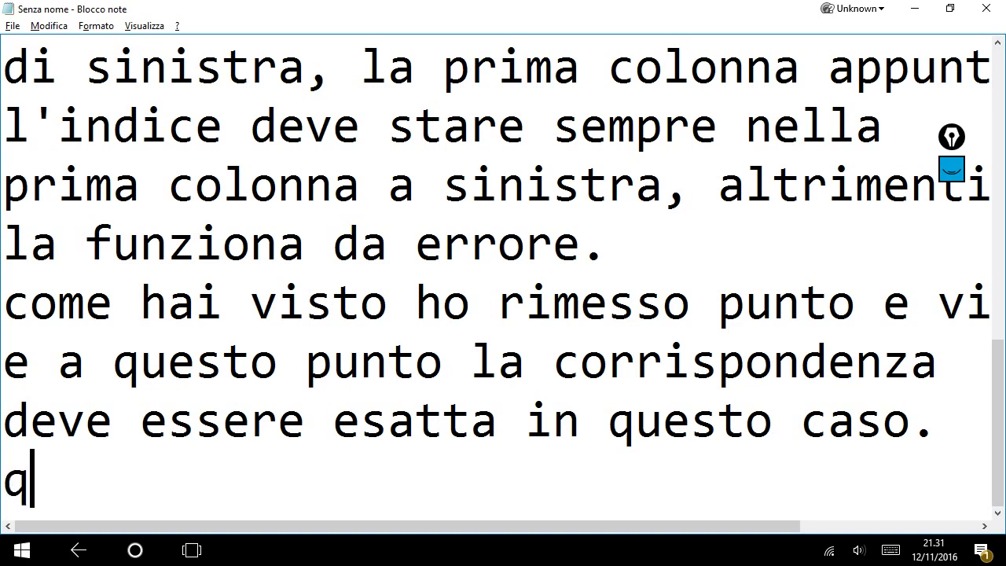
type("uindi ho schi")
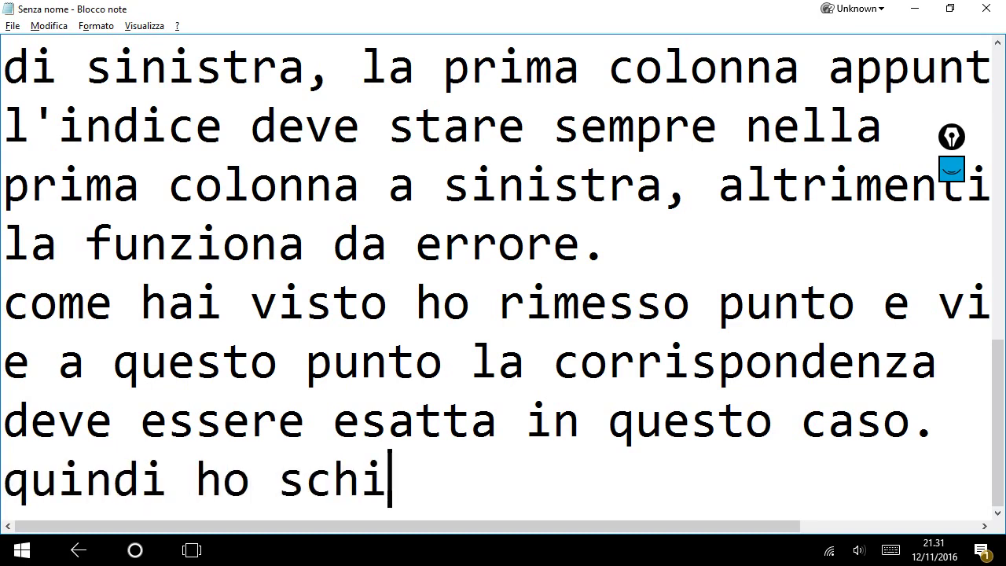
type("acciato")
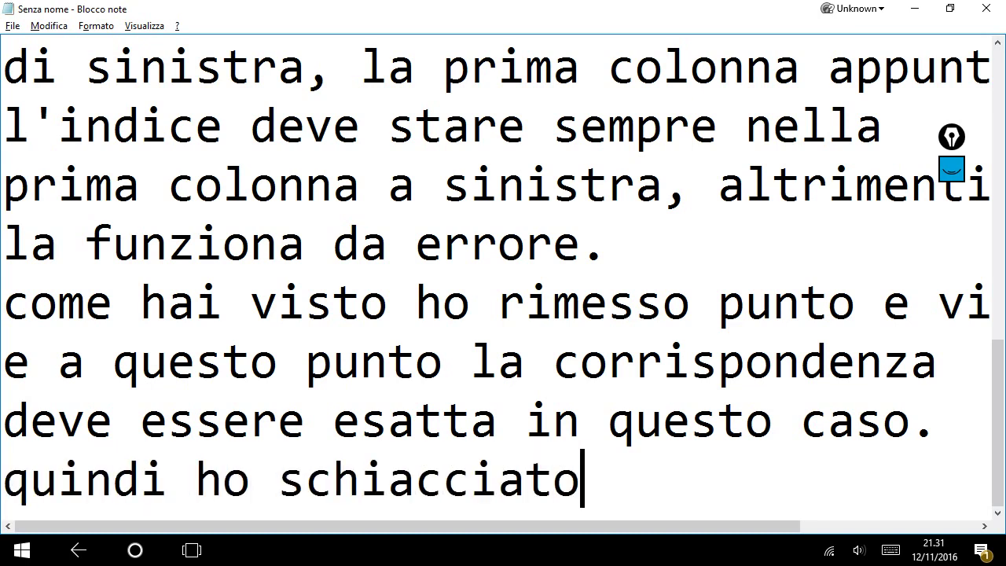
type(" tab, ")
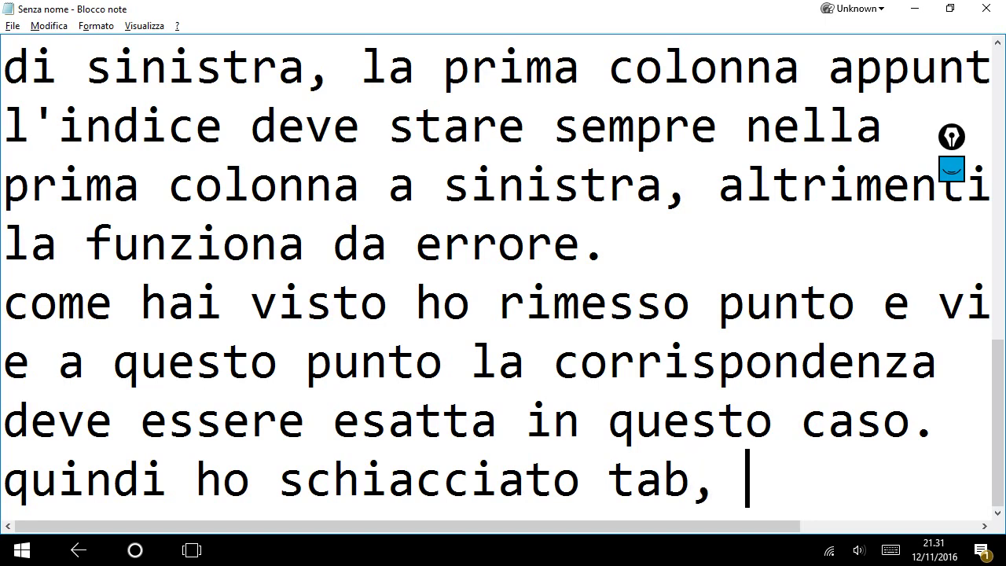
type("freccia e ")
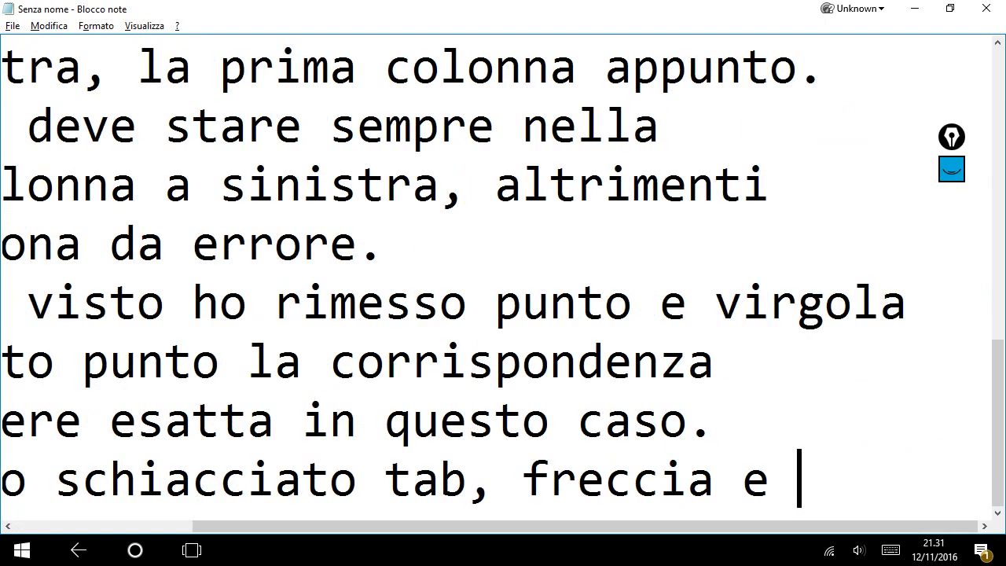
type("invio.")
key("Return")
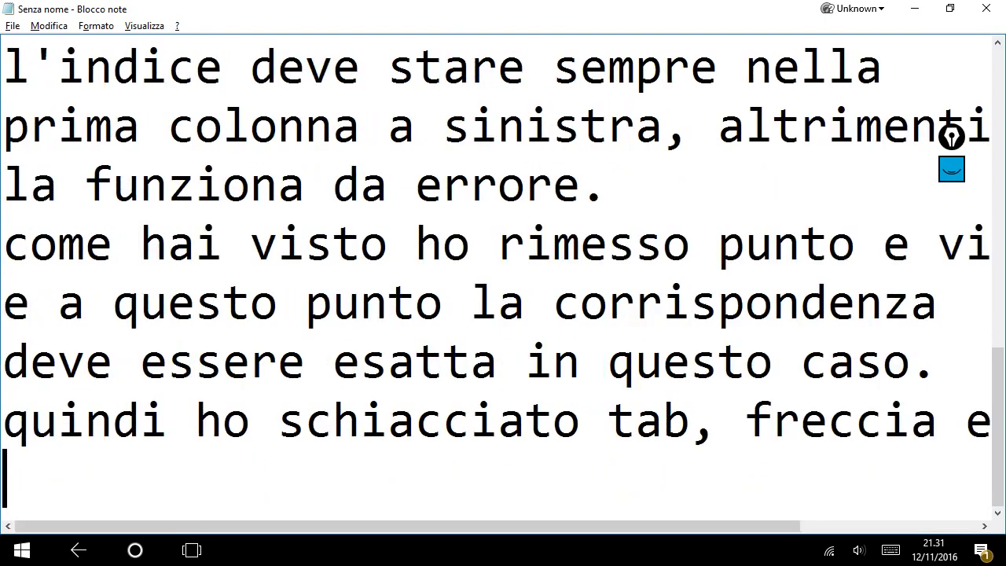
type("e ho messo")
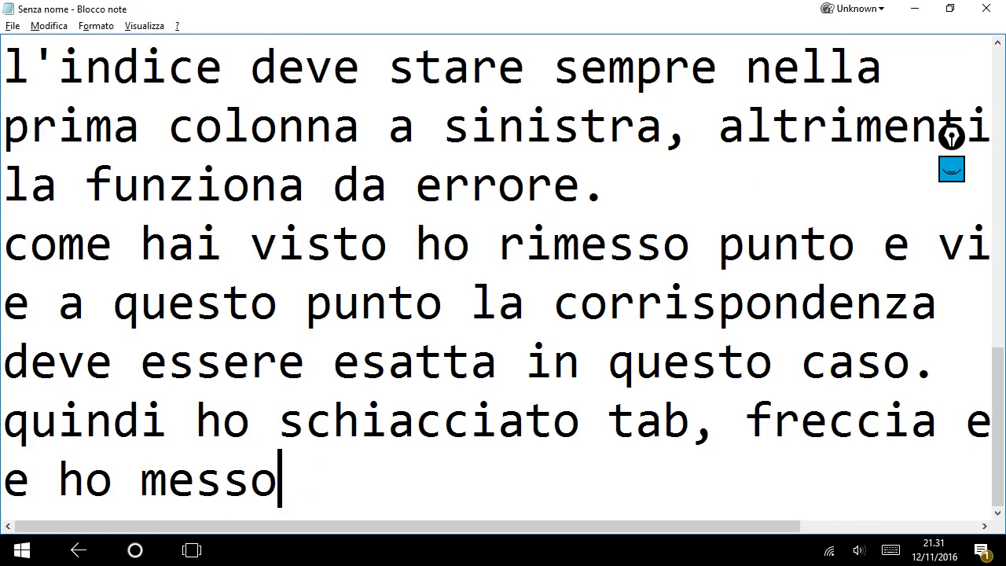
type(" l")
key("BackSpace")
type("vero")
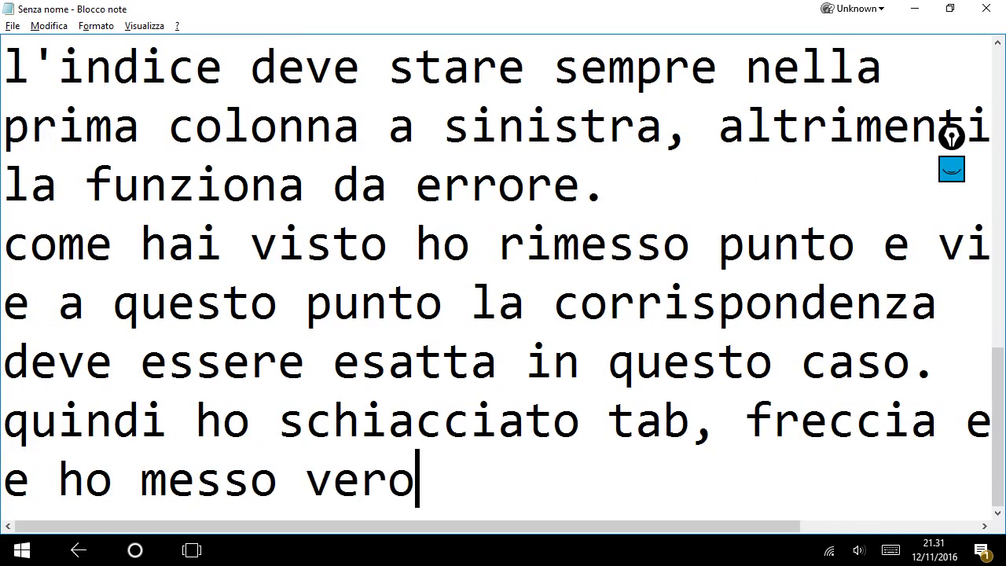
type(".")
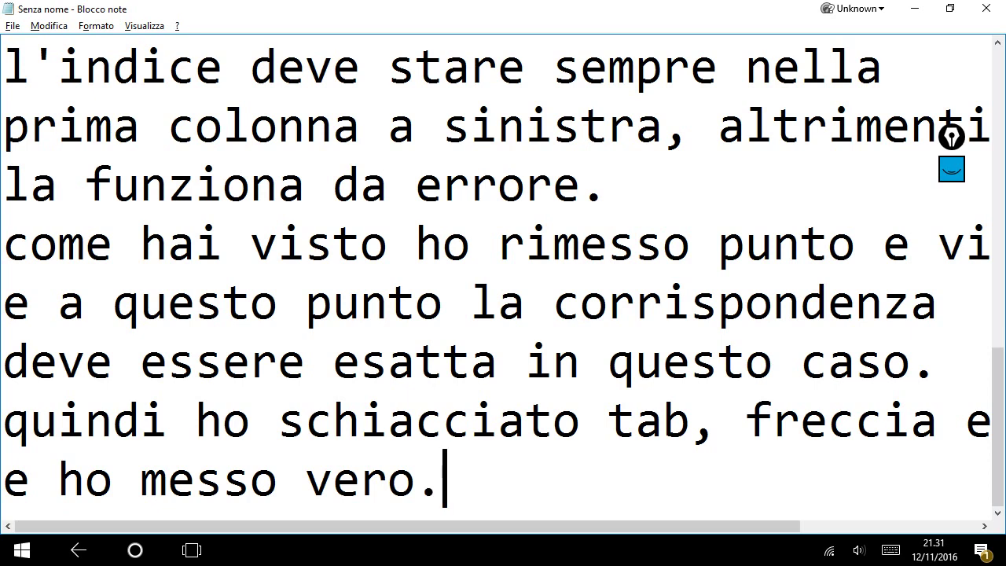
type(" ho sc")
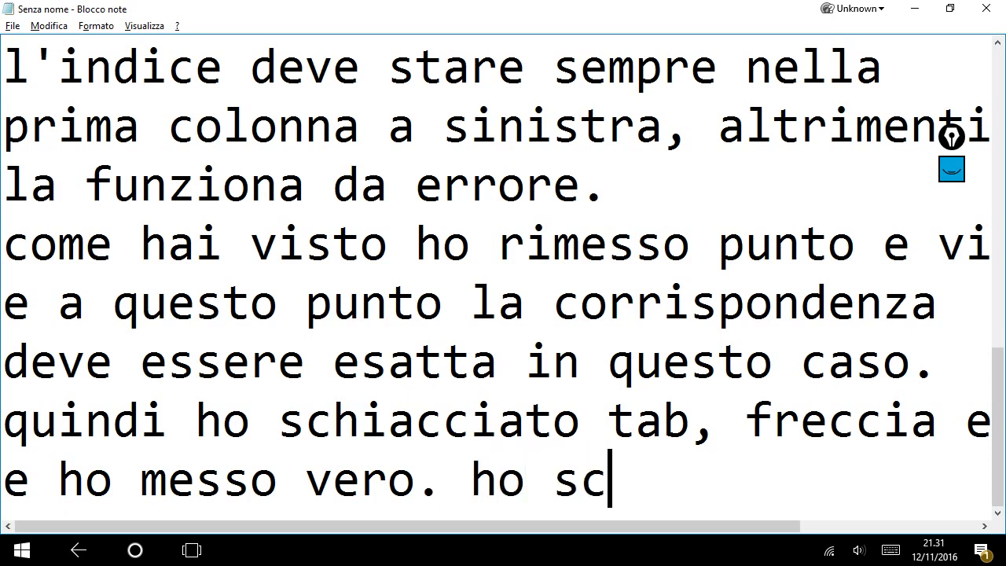
type("hiacciato e ")
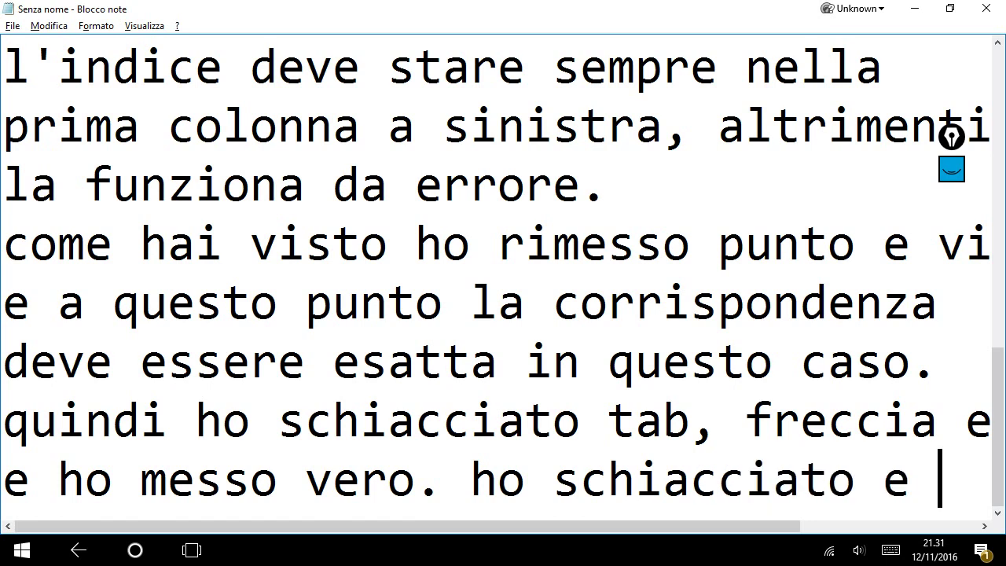
type("mi da er")
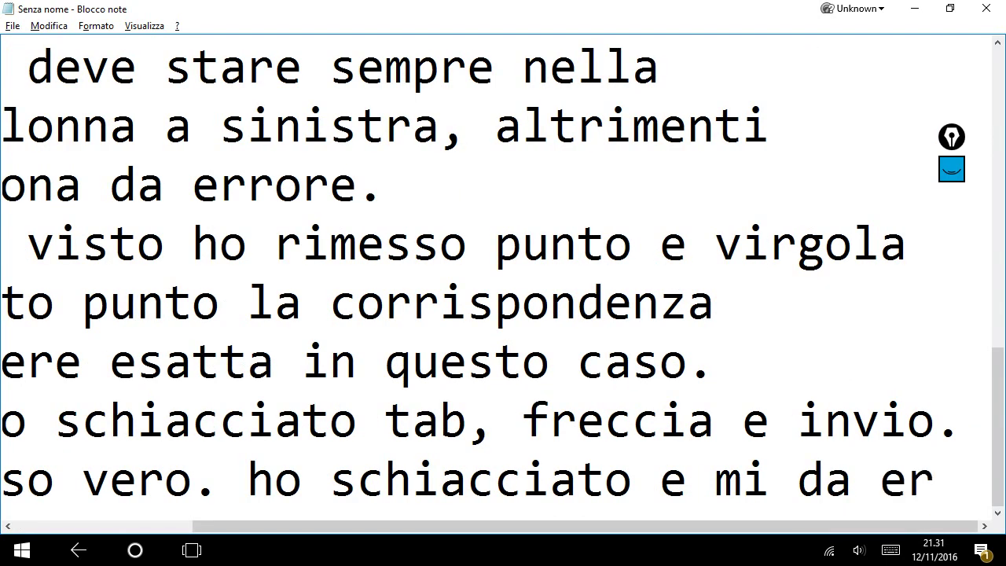
type("rore")
key("Return")
type("ovv")
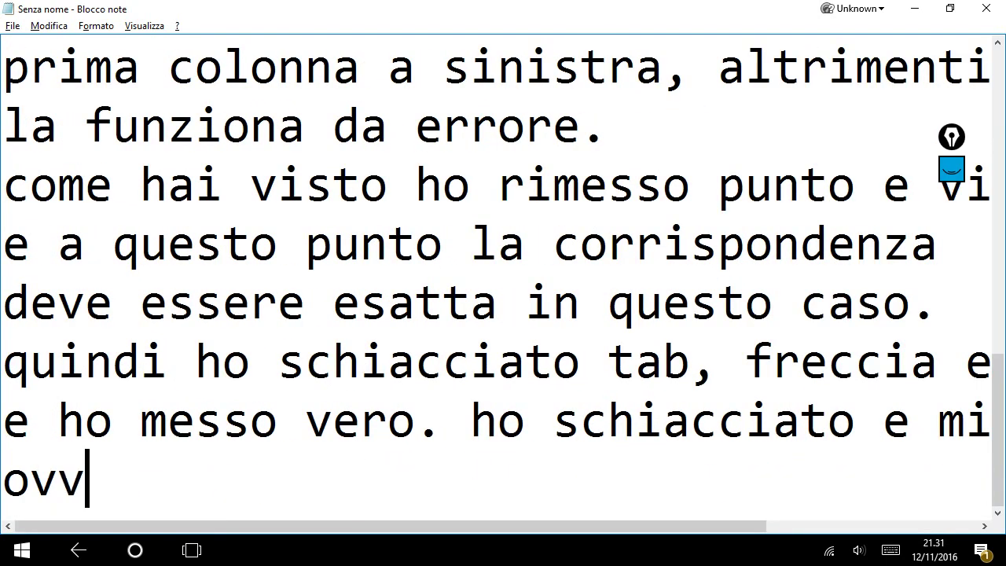
type("ero, ")
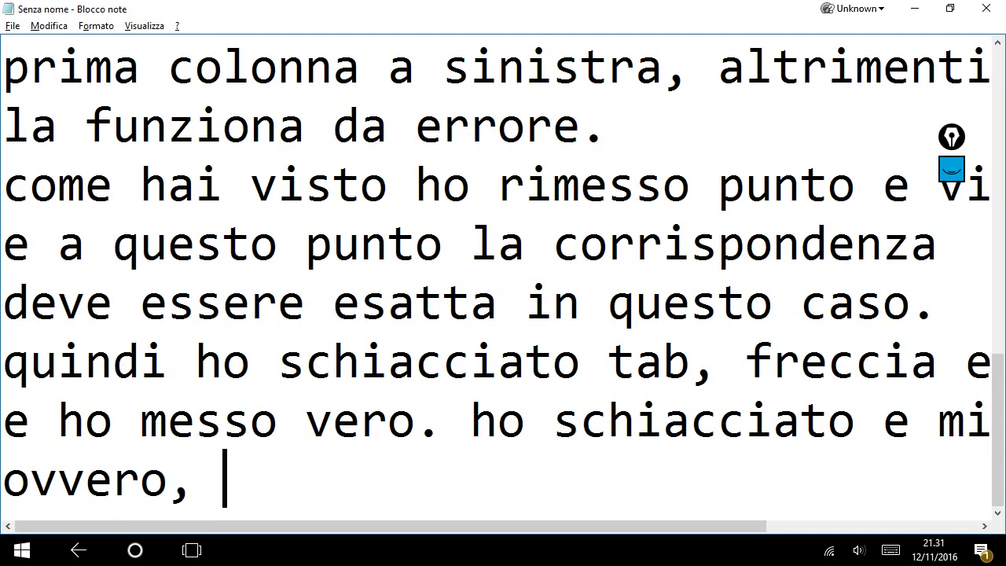
type("manca ")
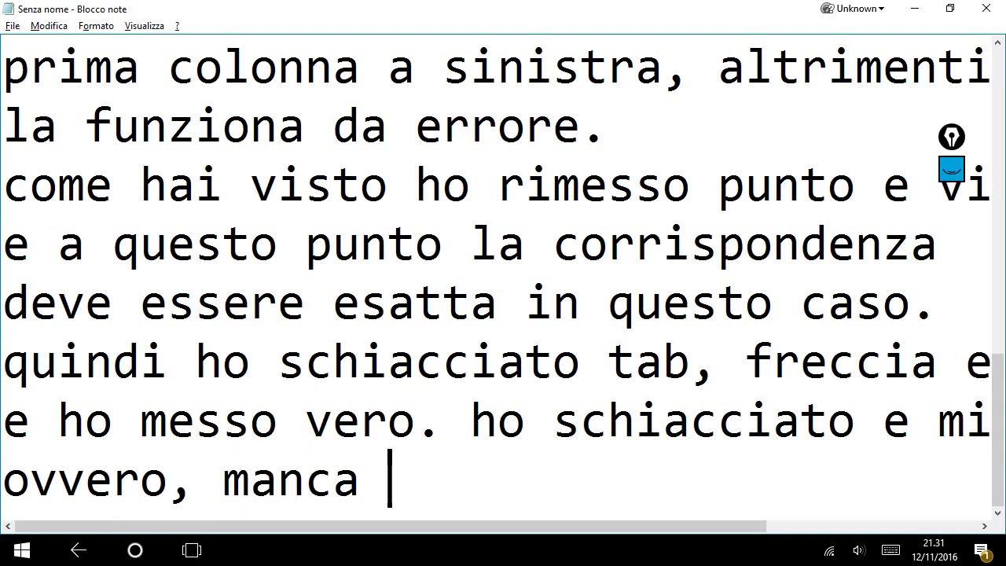
type("il valore n")
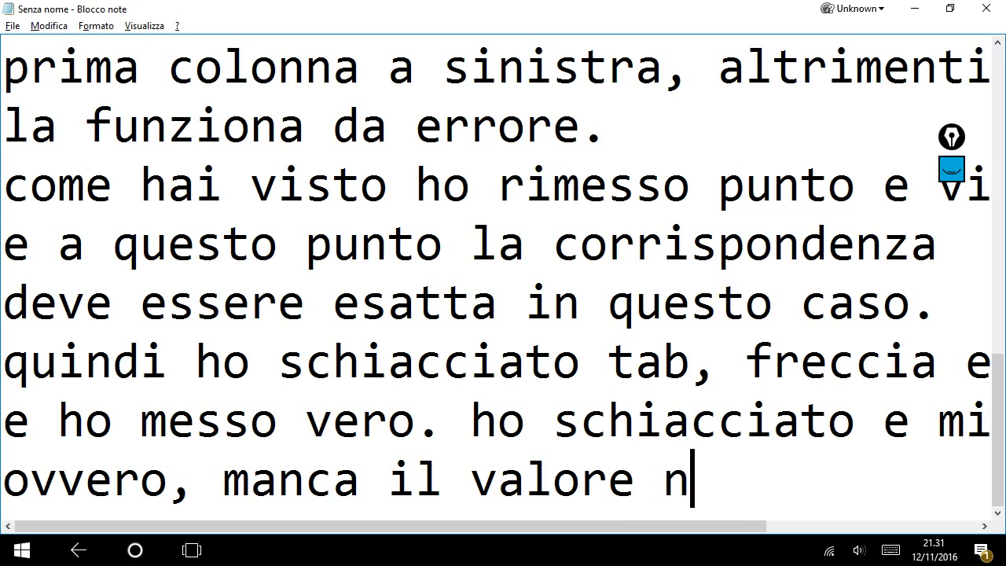
type("ella ")
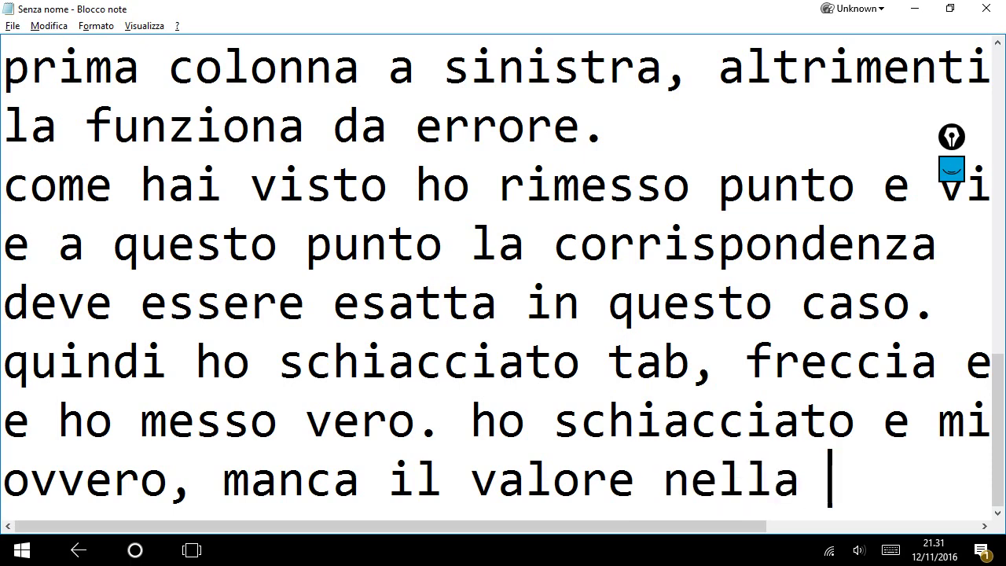
type("casella")
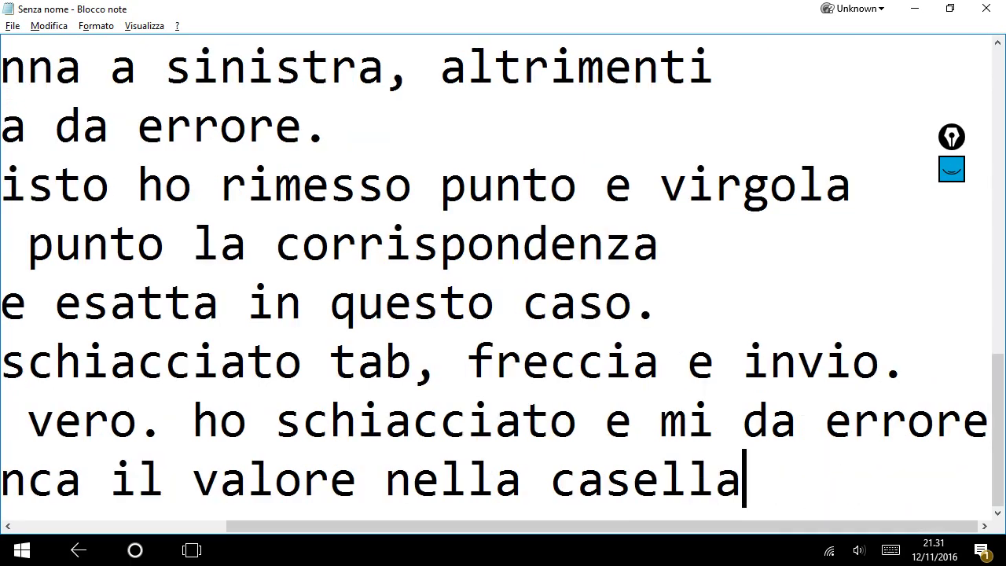
type(" di ricerca")
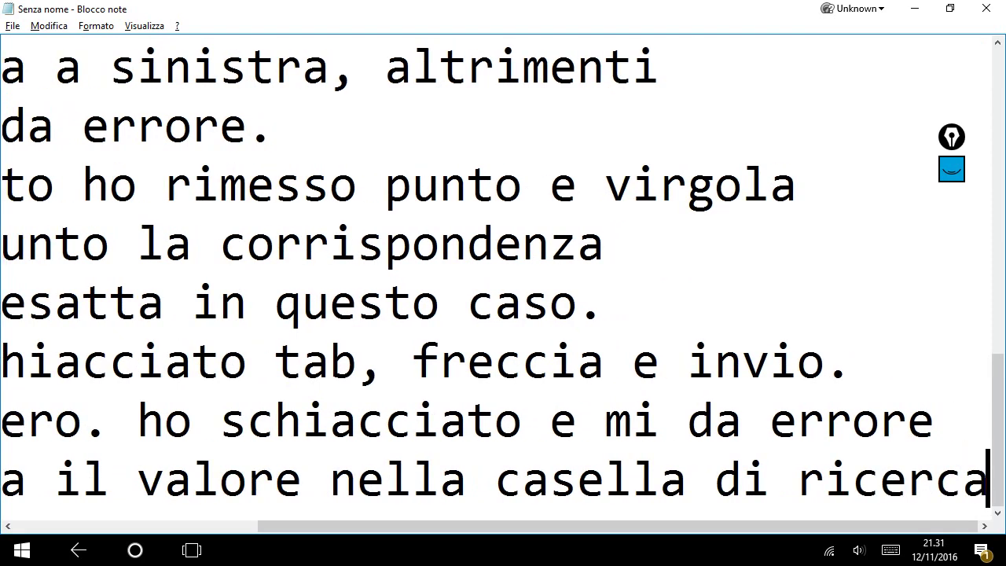
type(".")
Add that entering the value will give the correct result, then select cell M6
key("Return")
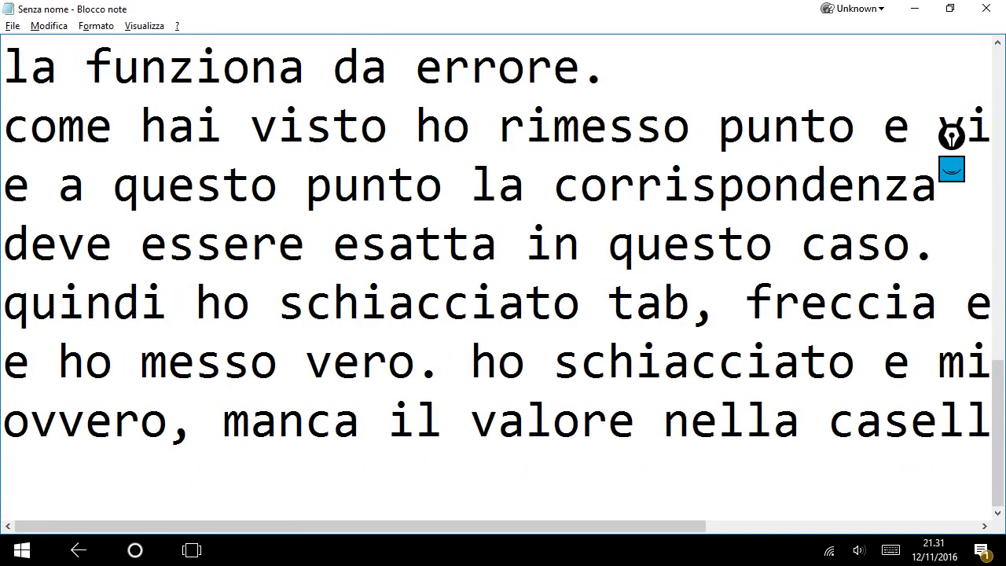
type("ora vado a me")
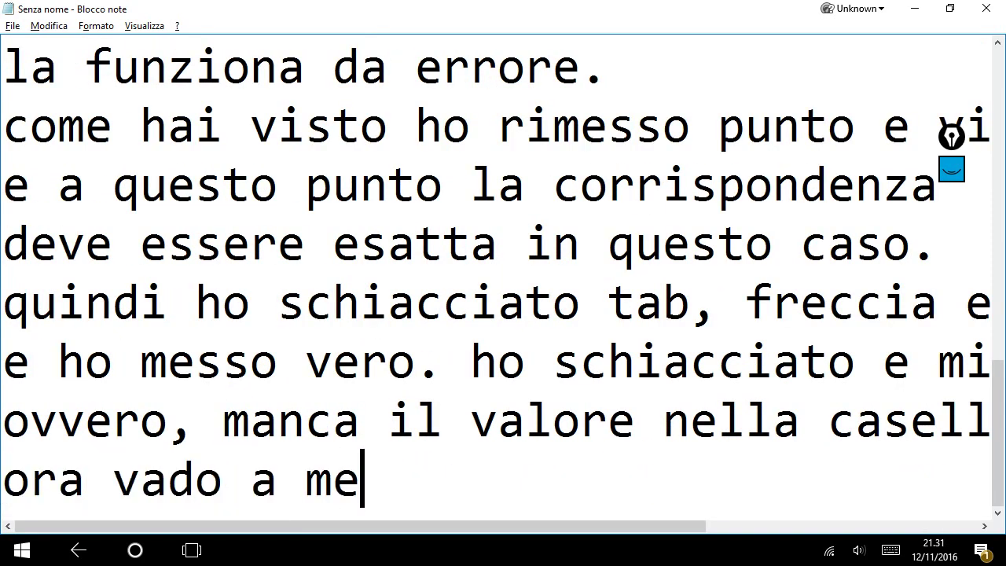
type("tter")
key("BackSpace")
key("BackSpace")
type("terlo ")
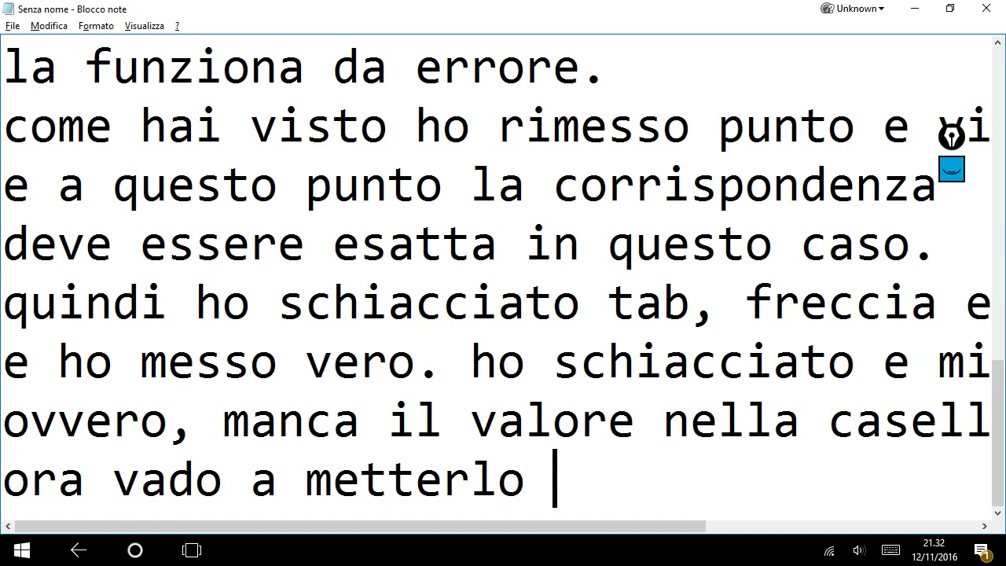
type("e ")
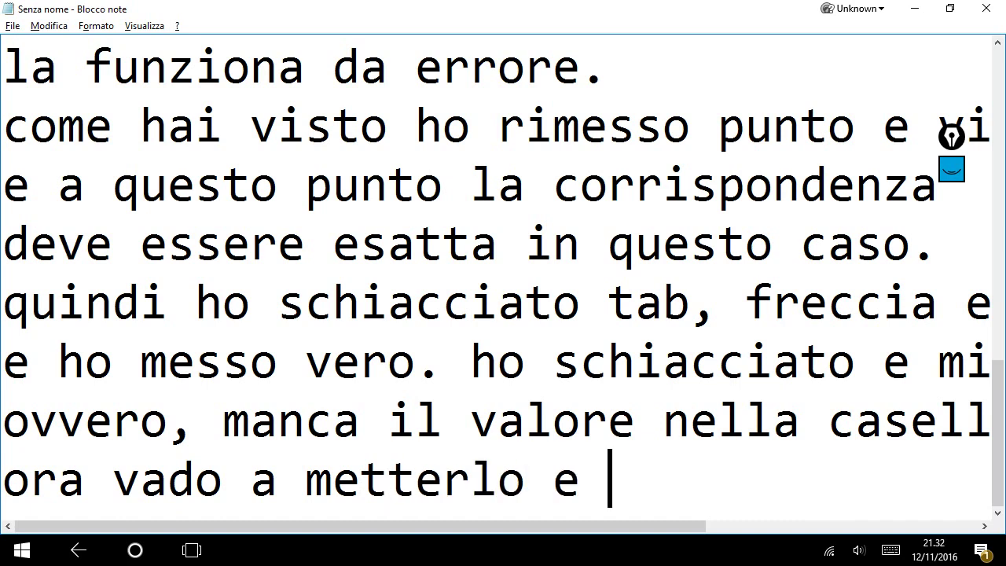
type("ve")
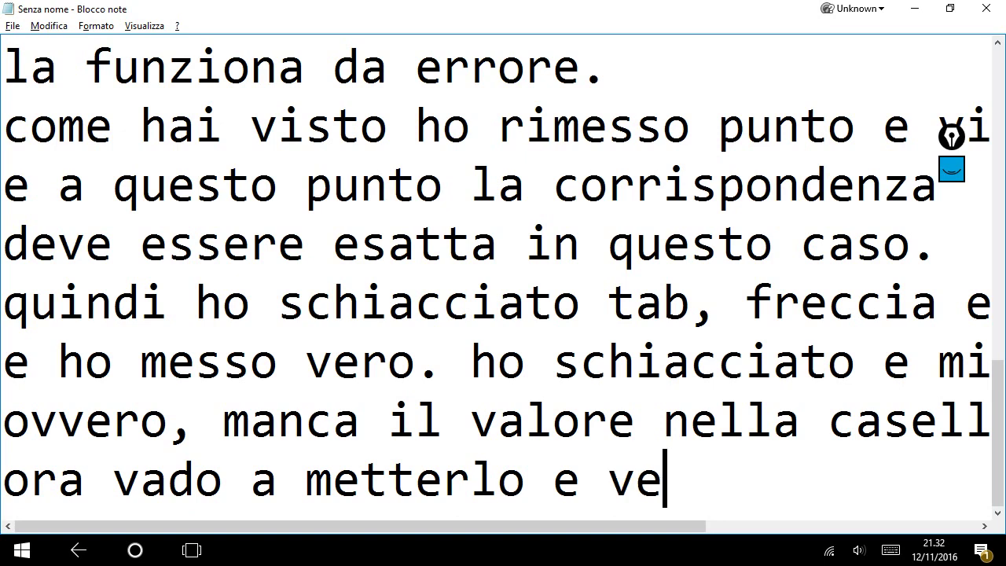
type("di che ")
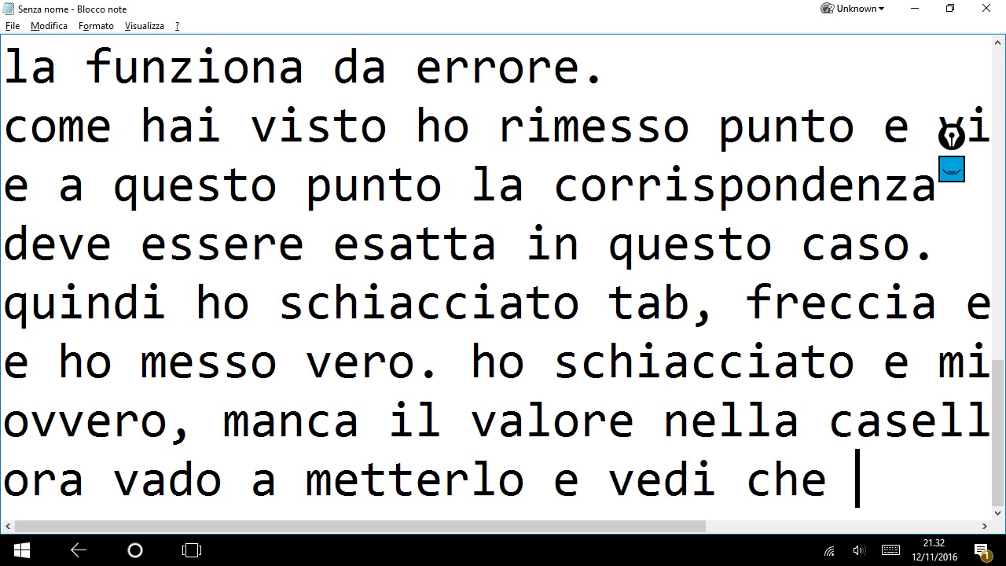
type("ci")
key("Return")
type("da il ri")
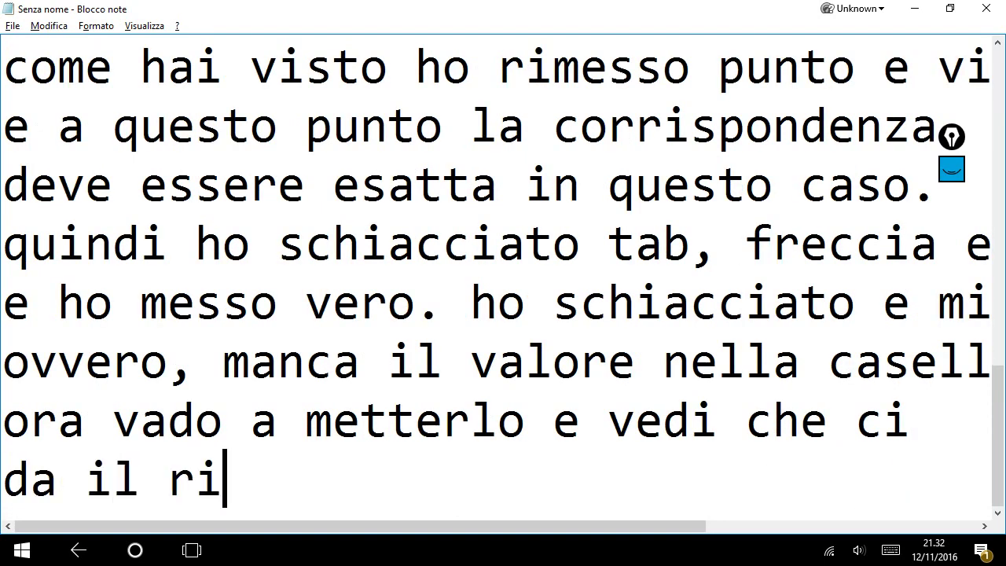
type("sultato ")
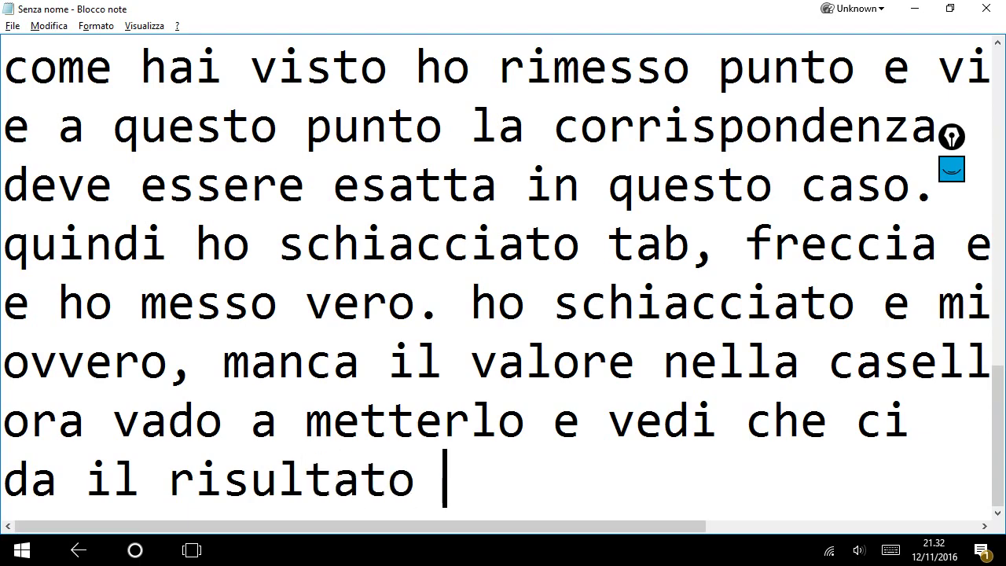
type("giusto")
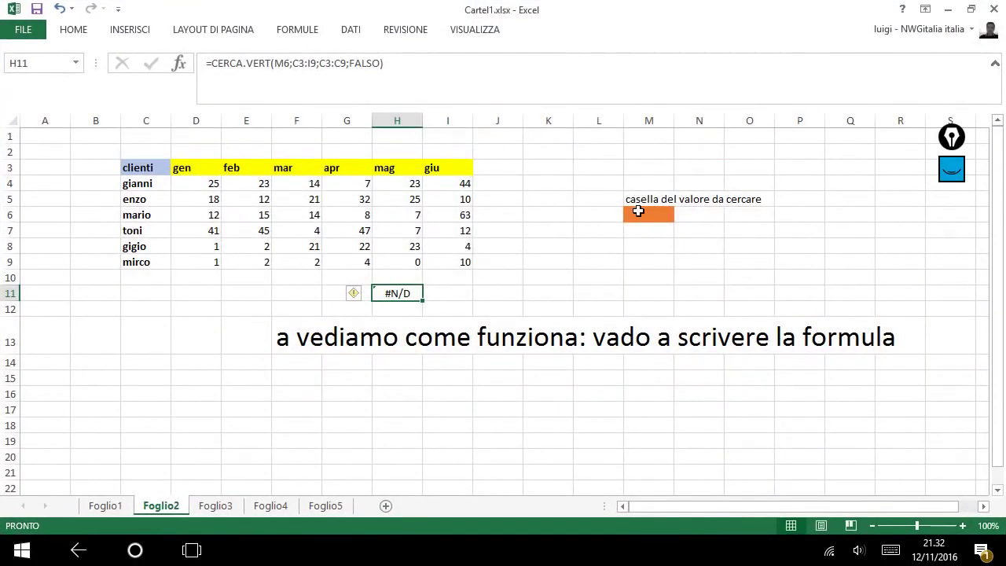
left_click(640, 212)
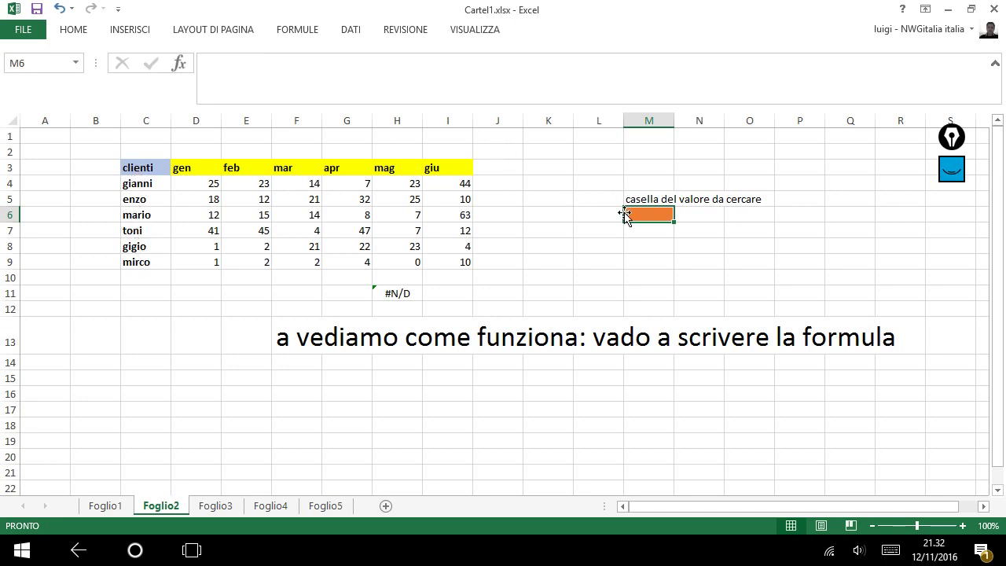
Enter gianni in M6 via AutoComplete, then select H11 to check its result
type("gianni")
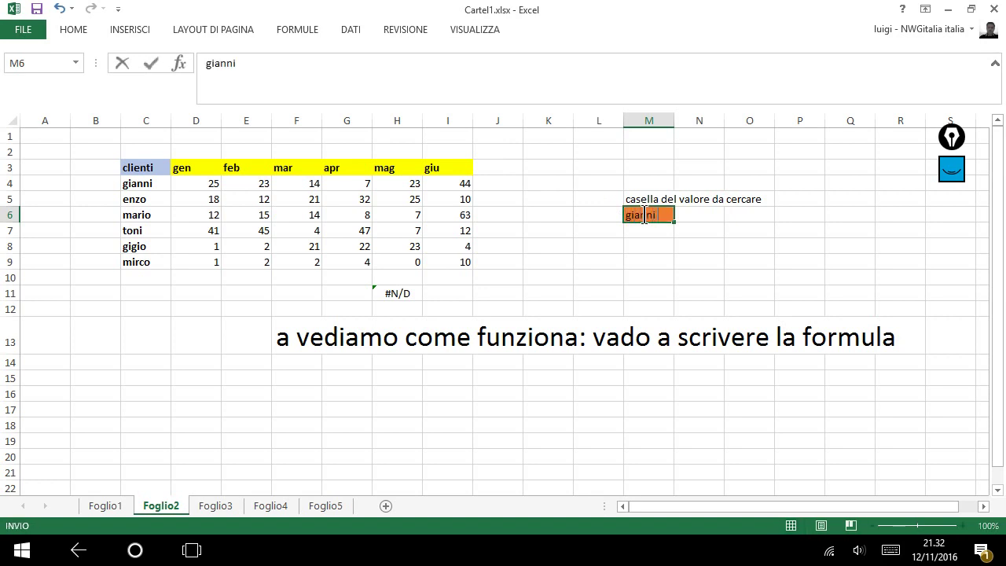
key("Return")
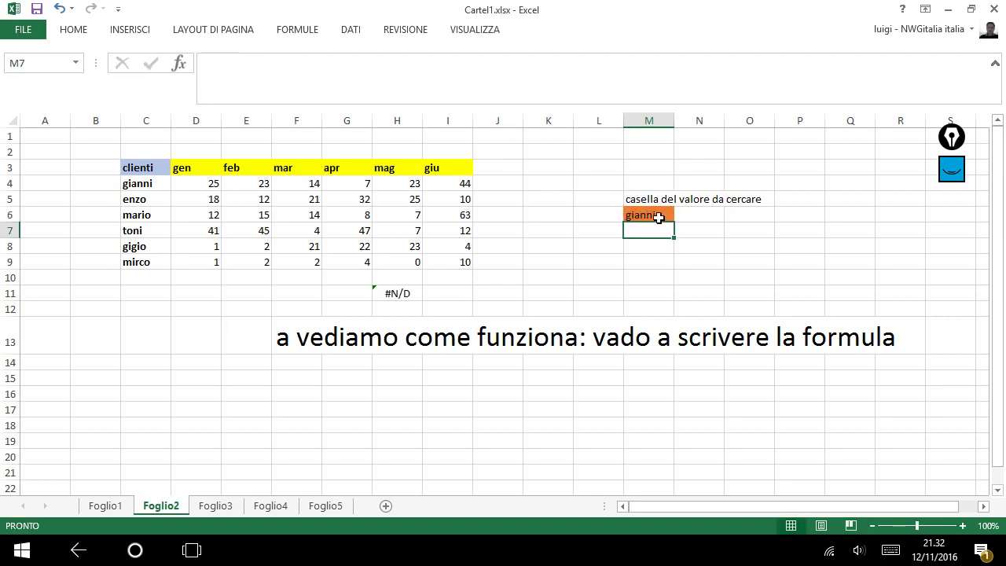
left_click(405, 295)
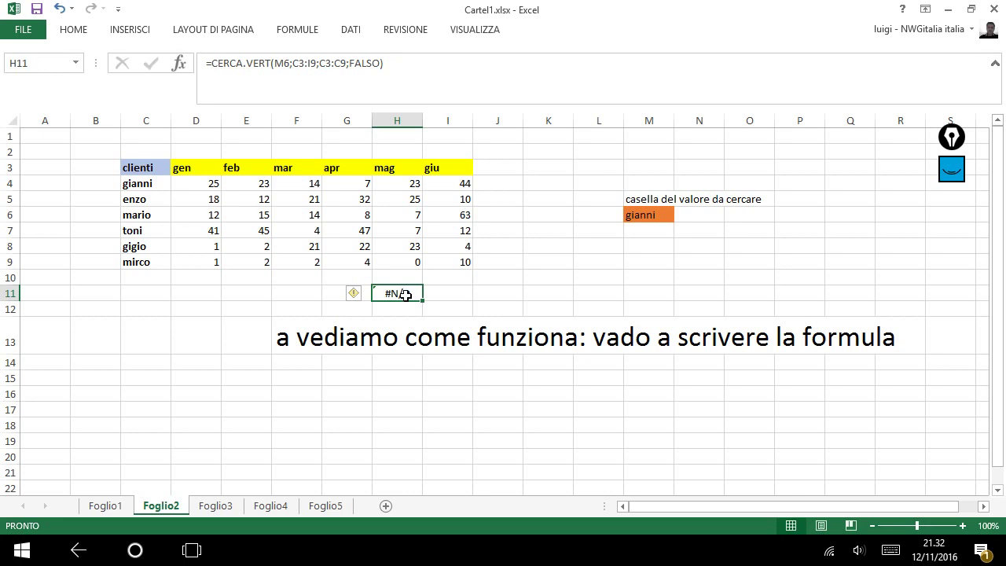
Replace the F13 note with 'ho commesso un errore, che andiamo ad aggiustare'
left_click(284, 337)
left_click_drag(281, 337, 290, 331)
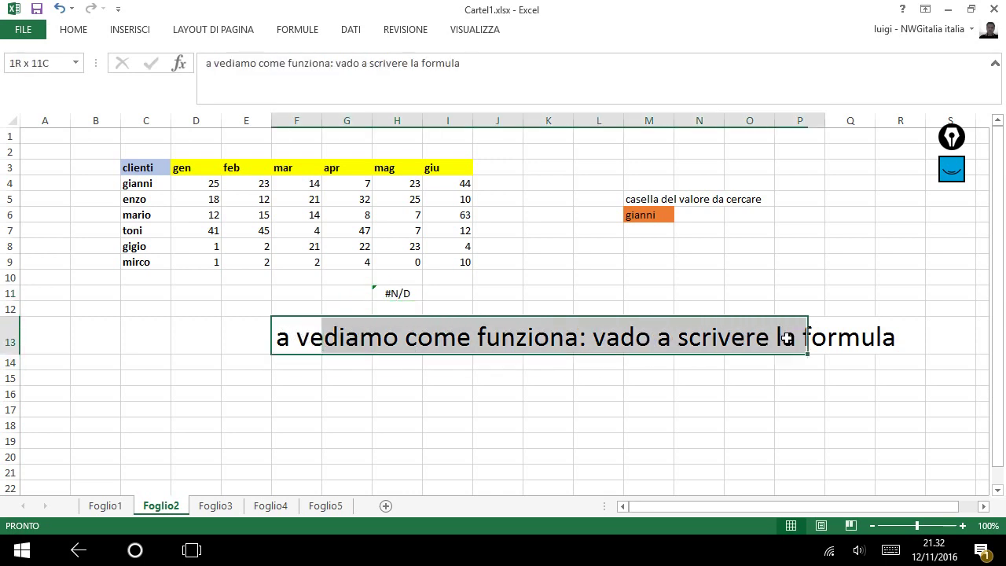
key("Delete")
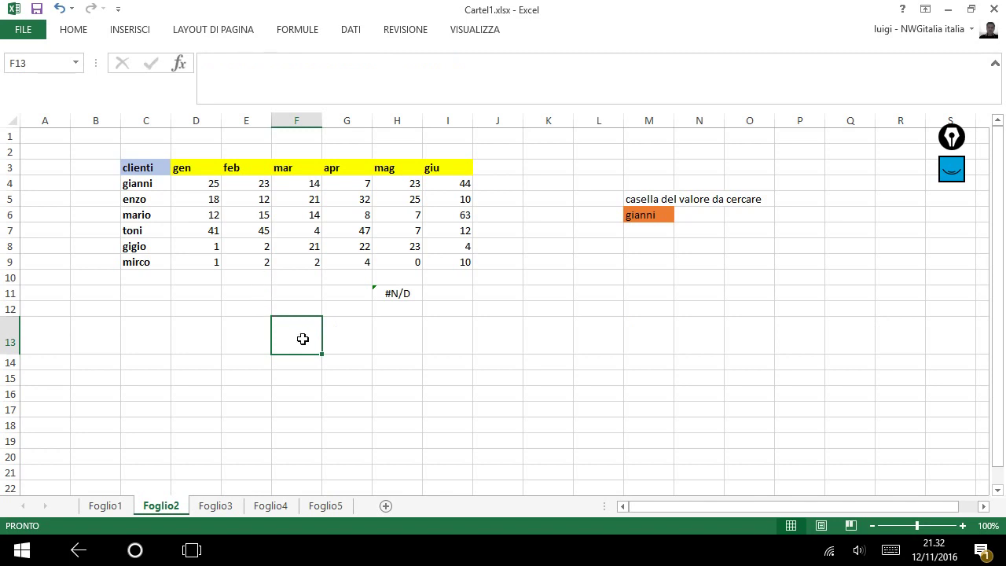
type("ho comems")
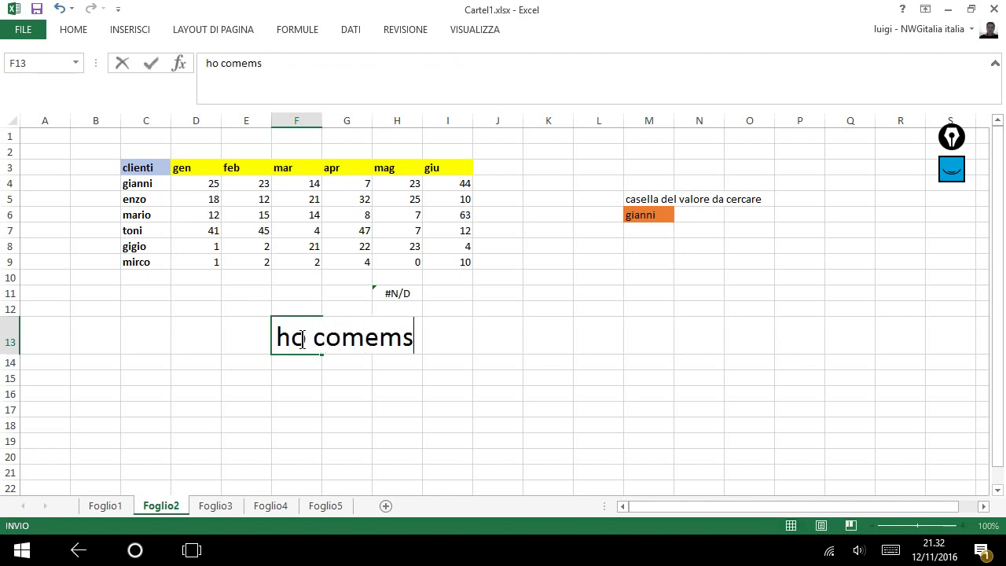
type("so ujn err")
key("BackSpace")
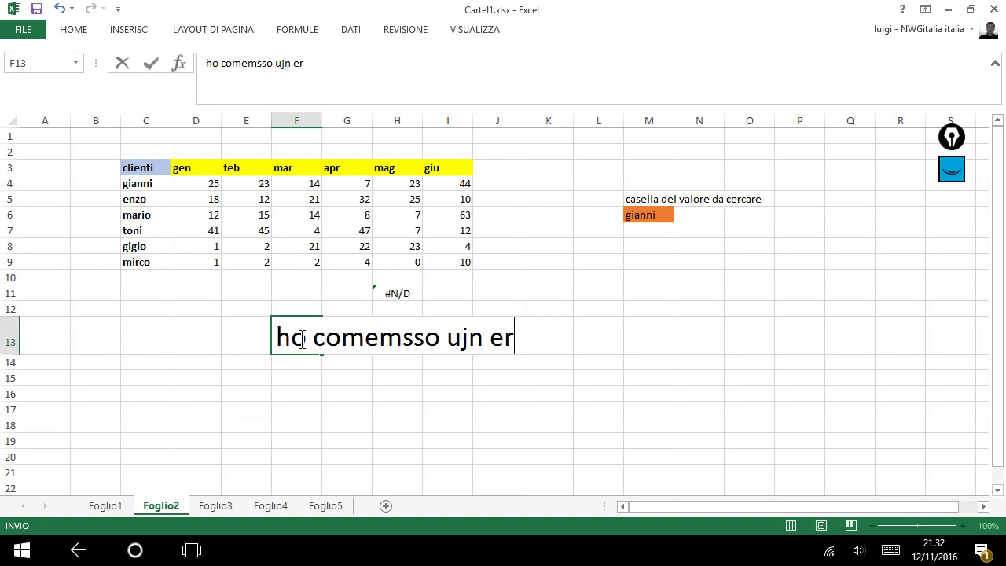
key("BackSpace")
key("BackSpace")
key("BackSpace")
key("BackSpace")
key("BackSpace")
type("mes")
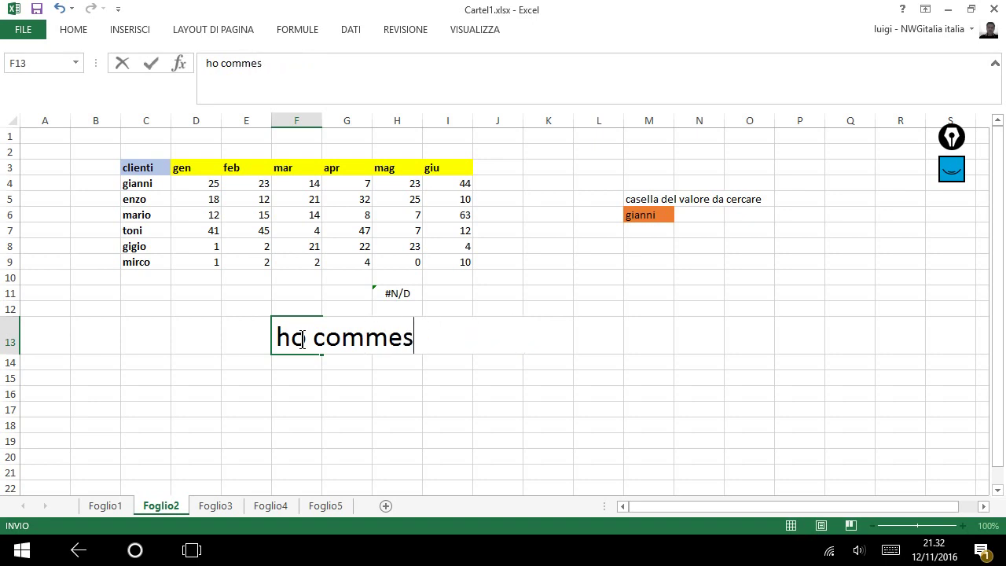
type("so un errore")
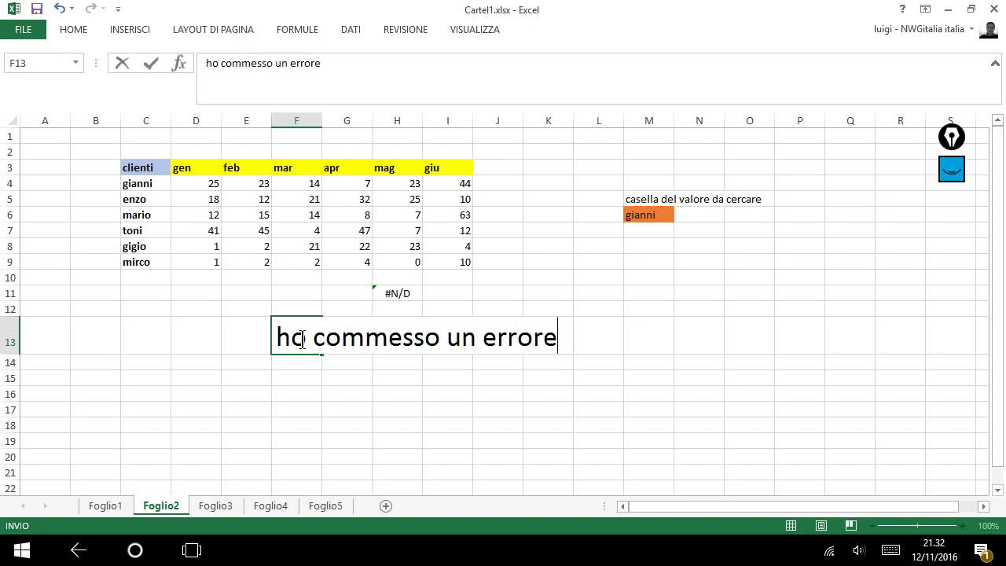
type(", che andia")
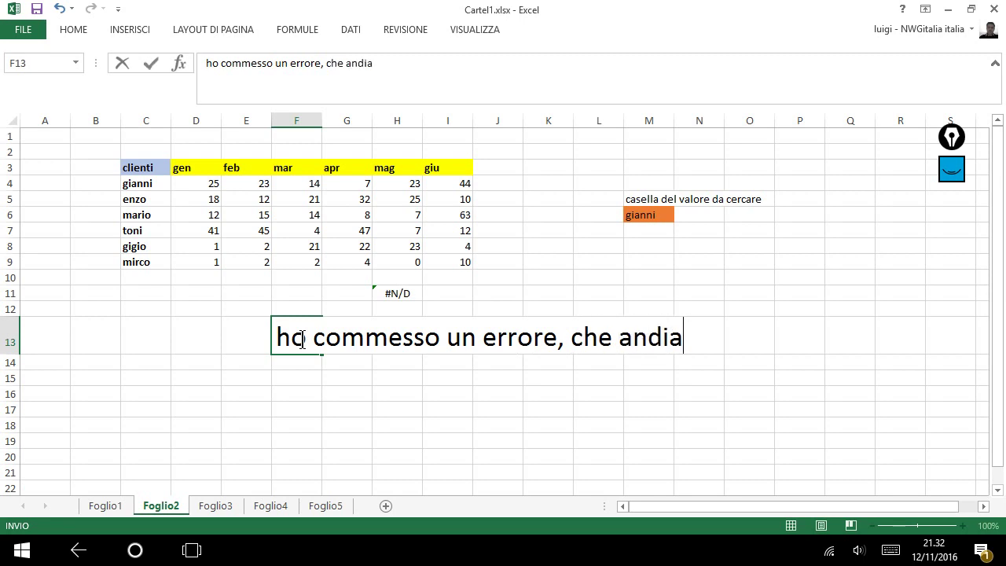
type("mo ad")
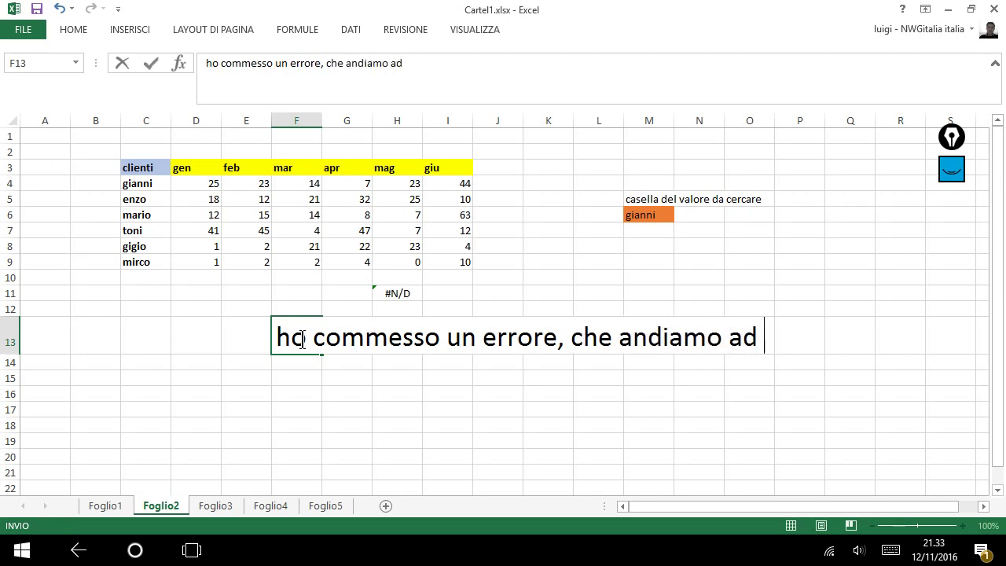
type(" aggiustar")
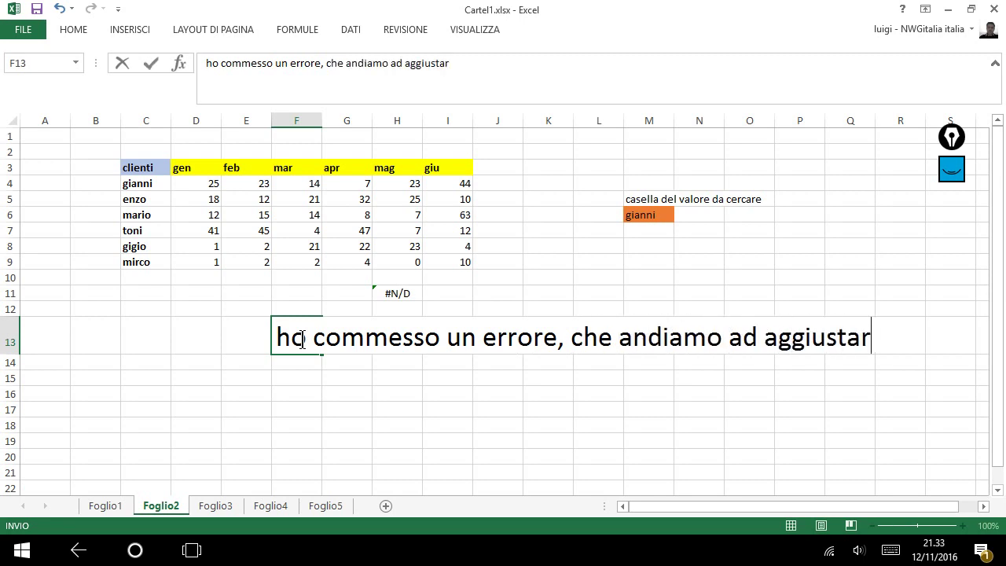
type("e")
left_click(426, 389)
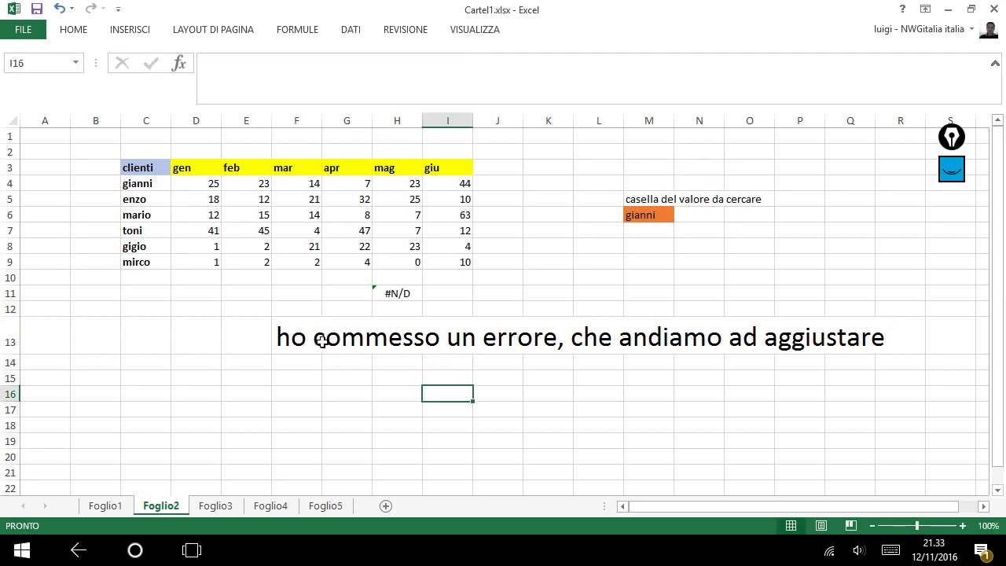
Edit H11's formula in the formula bar to =CERCA.VERT(M6;C3:I9;2;FALSO)
left_click(383, 297)
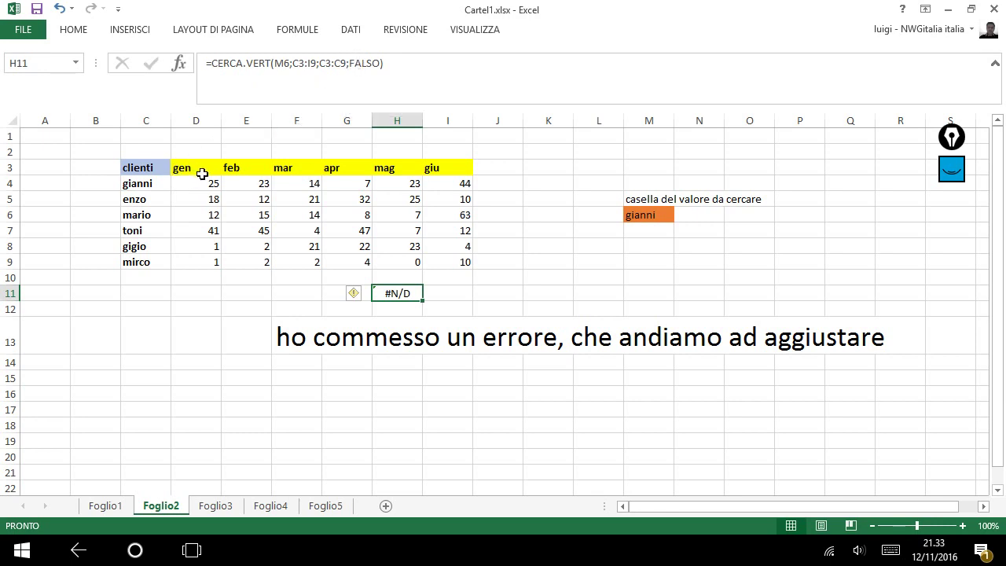
left_click(299, 63)
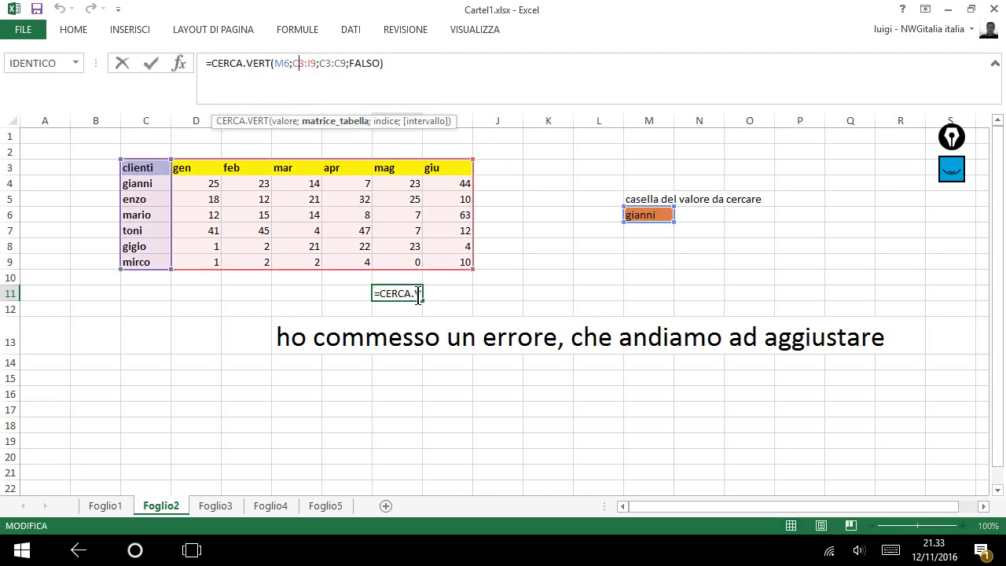
left_click(346, 63)
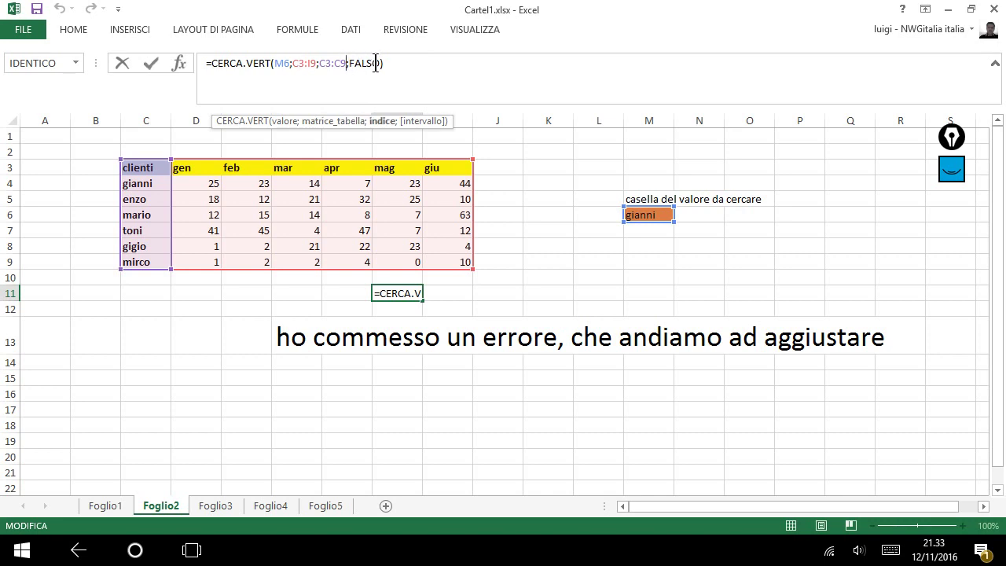
key("BackSpace")
key("BackSpace")
key("BackSpace")
key("BackSpace")
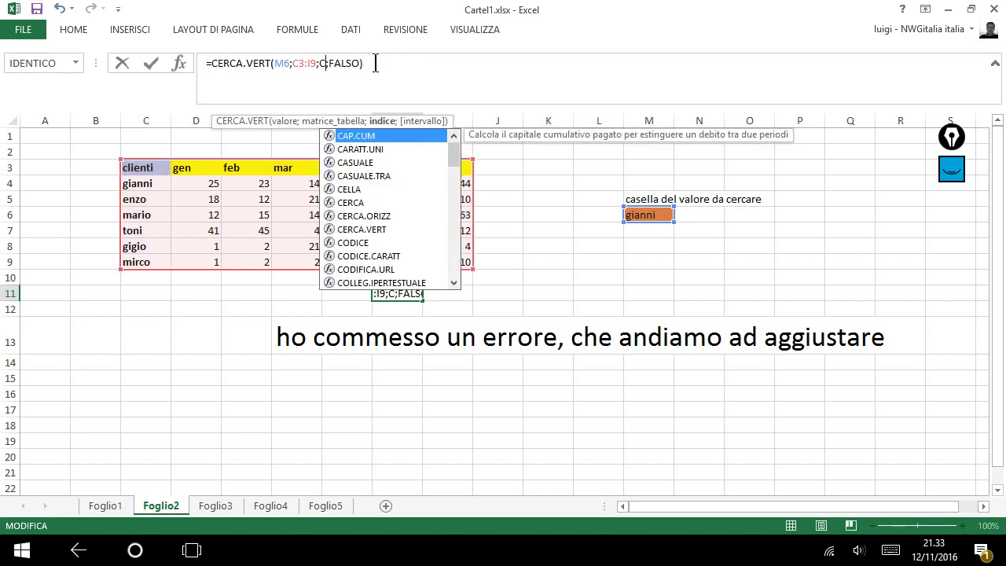
key("BackSpace")
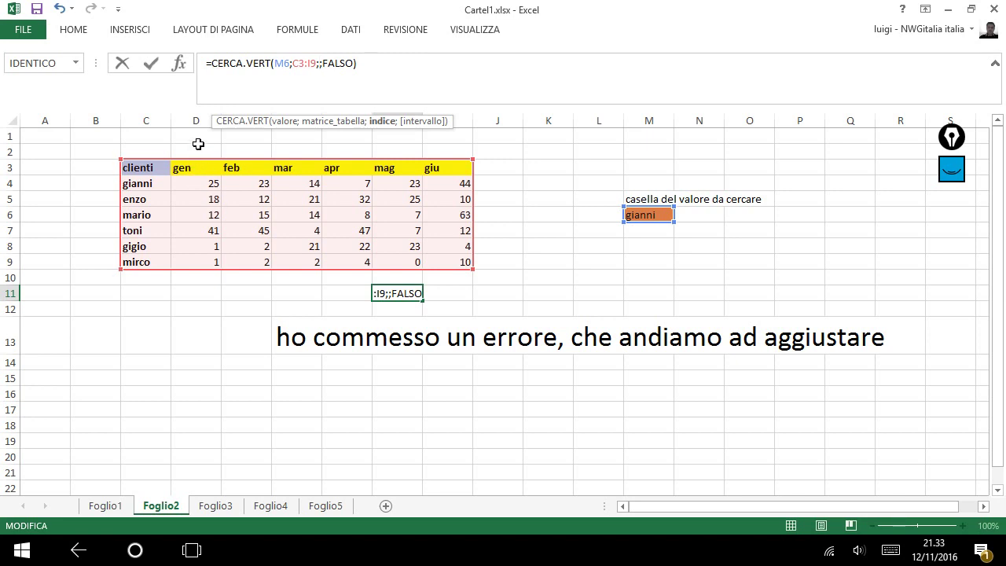
type("2")
key("Return")
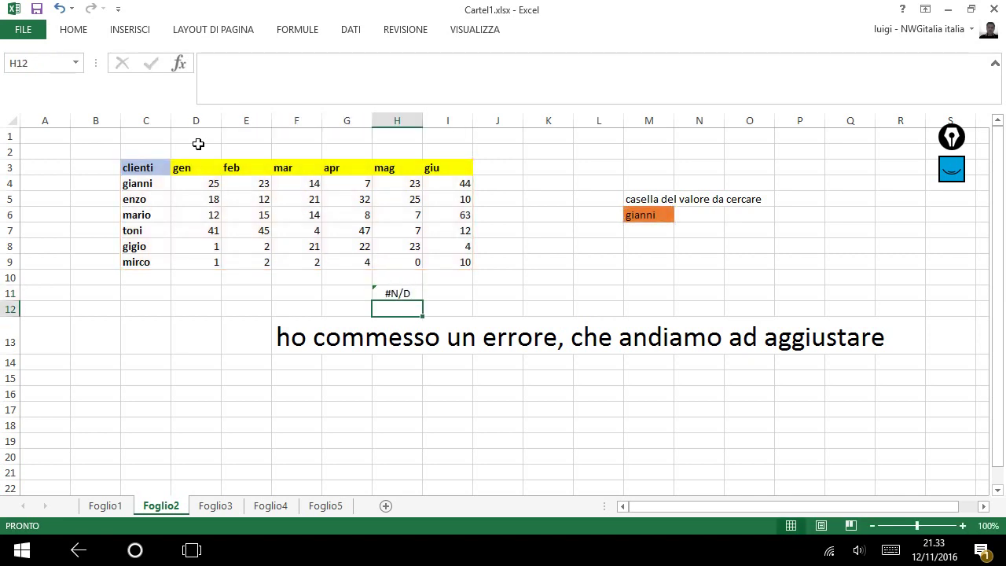
left_click(397, 293)
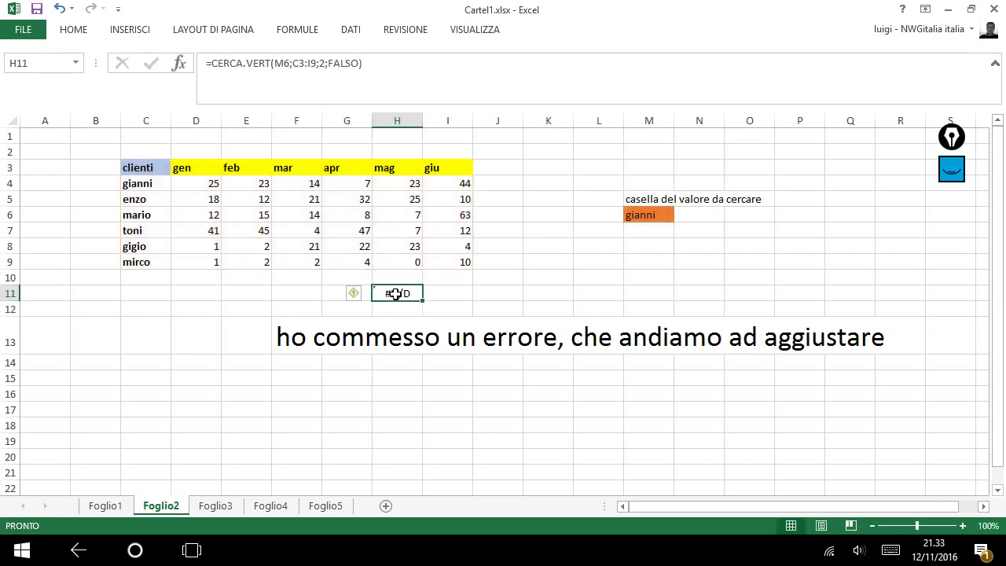
left_click(648, 216)
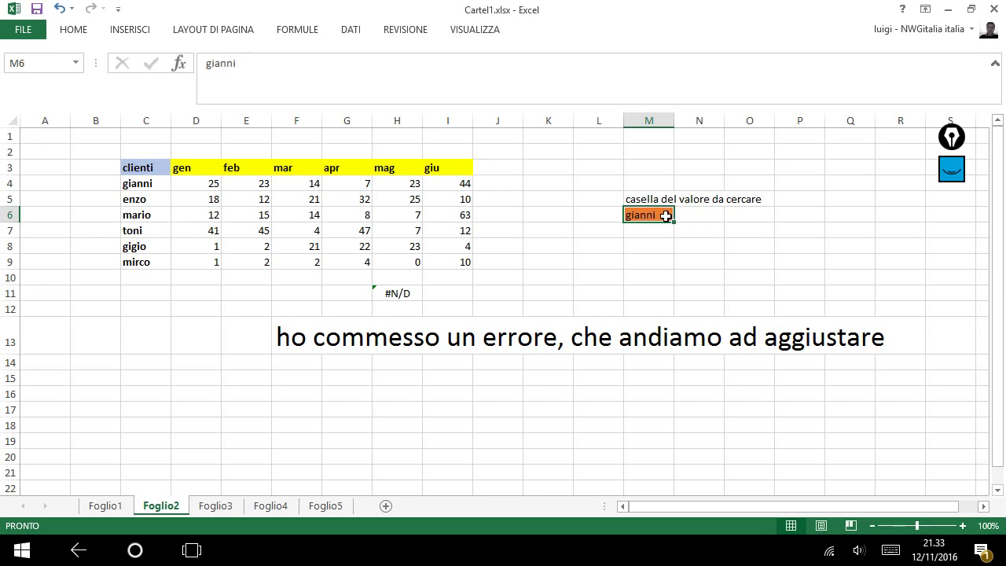
type("enzo")
key("Return")
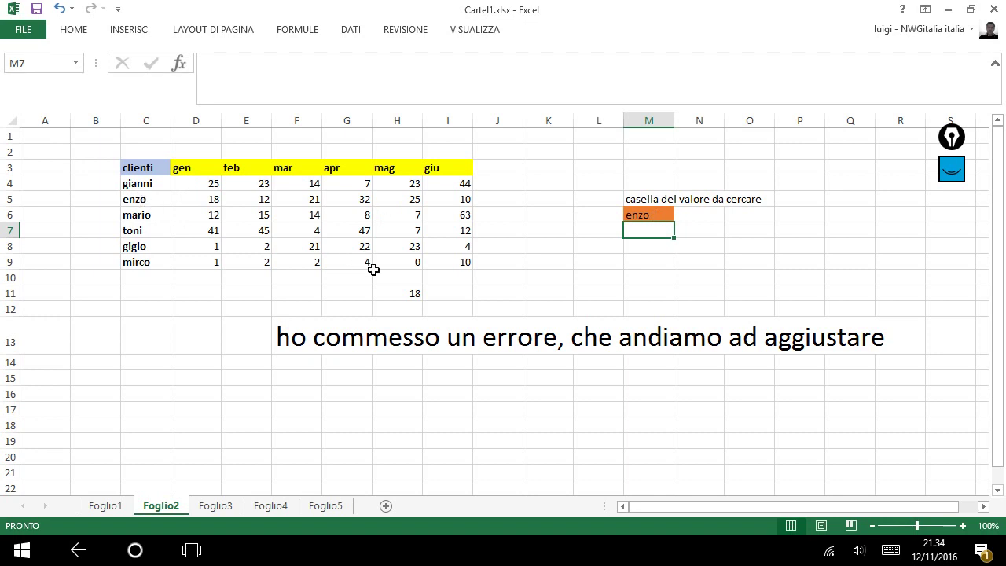
left_click(148, 201)
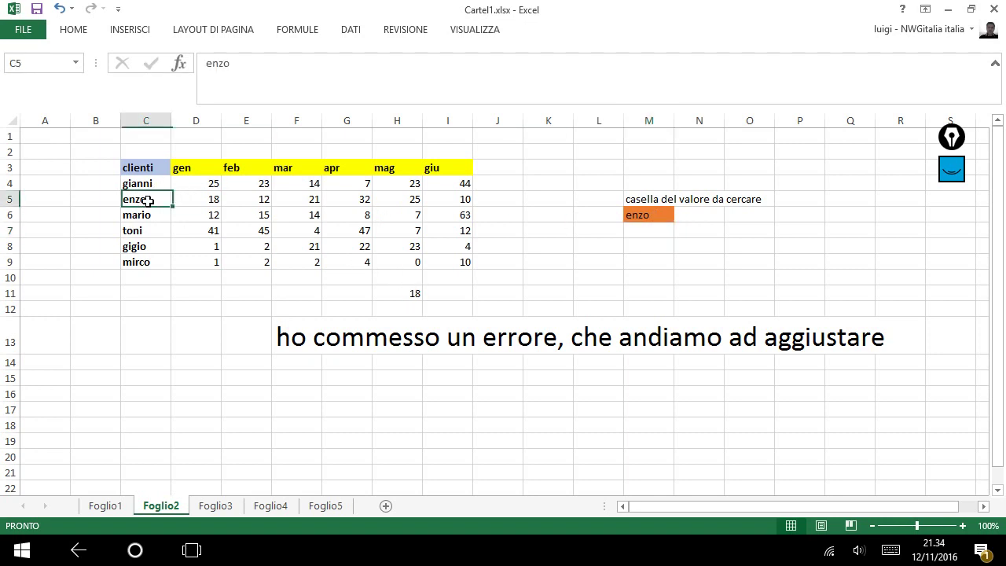
left_click(207, 200)
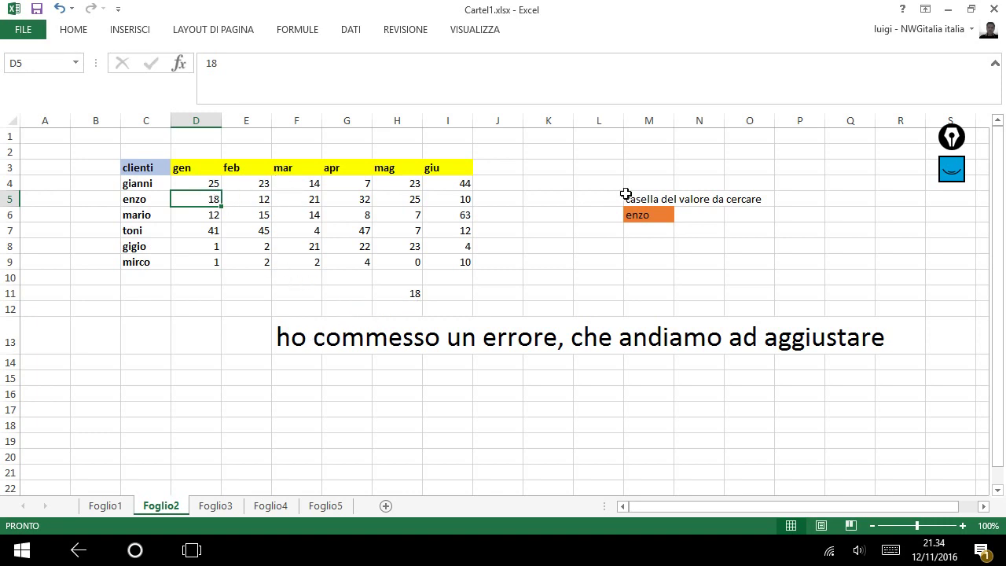
left_click(650, 217)
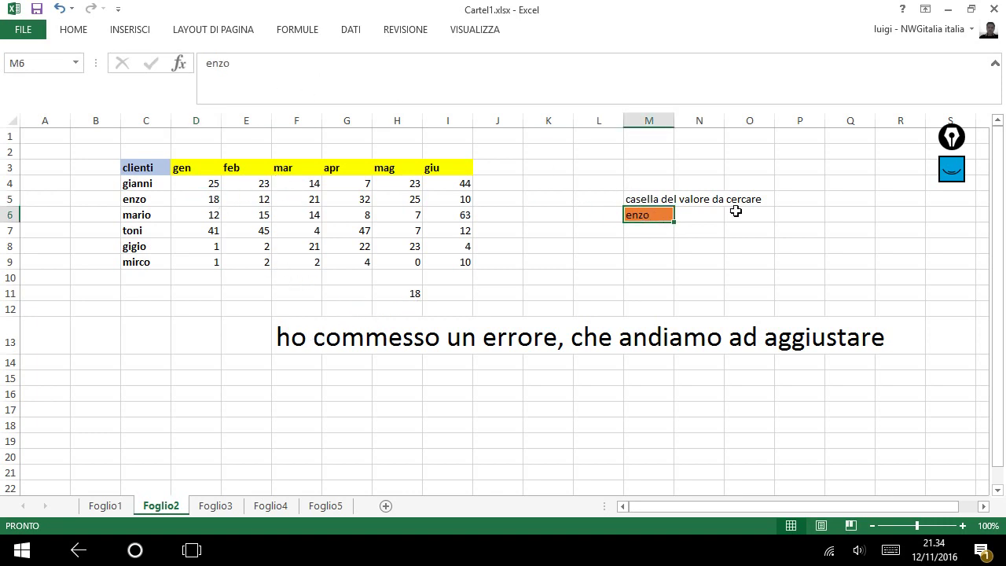
left_click(412, 291)
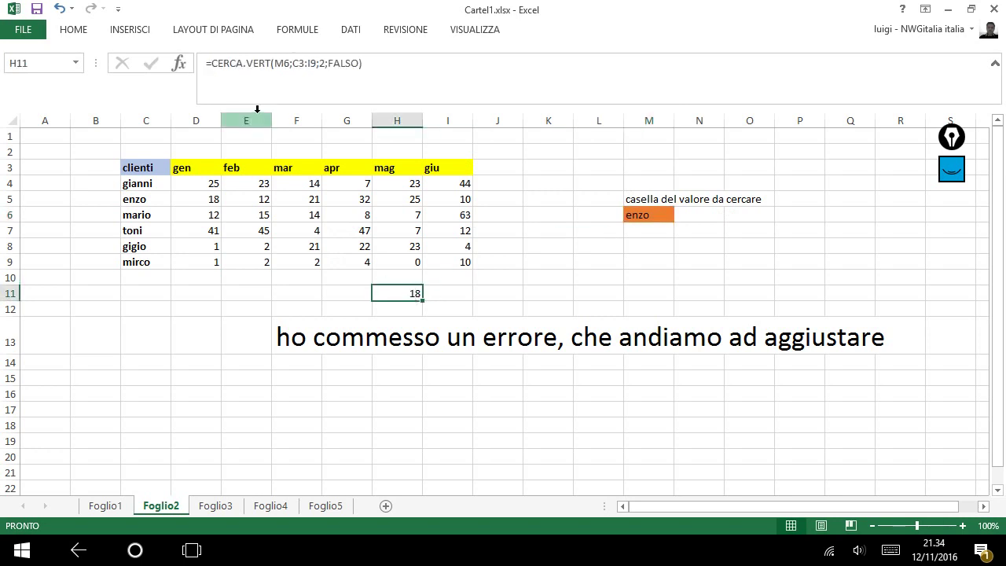
left_click(286, 63)
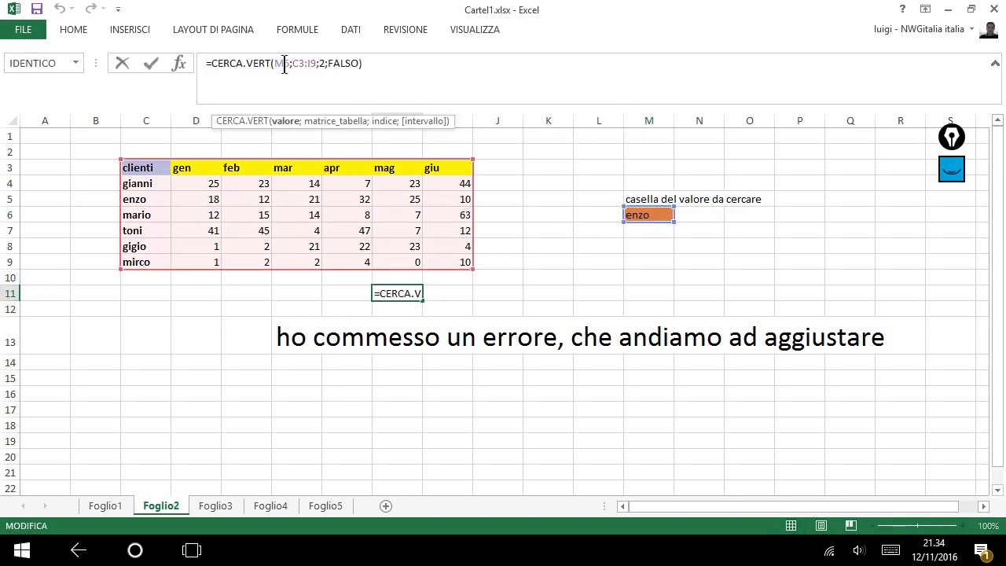
left_click(289, 122)
left_click(318, 122)
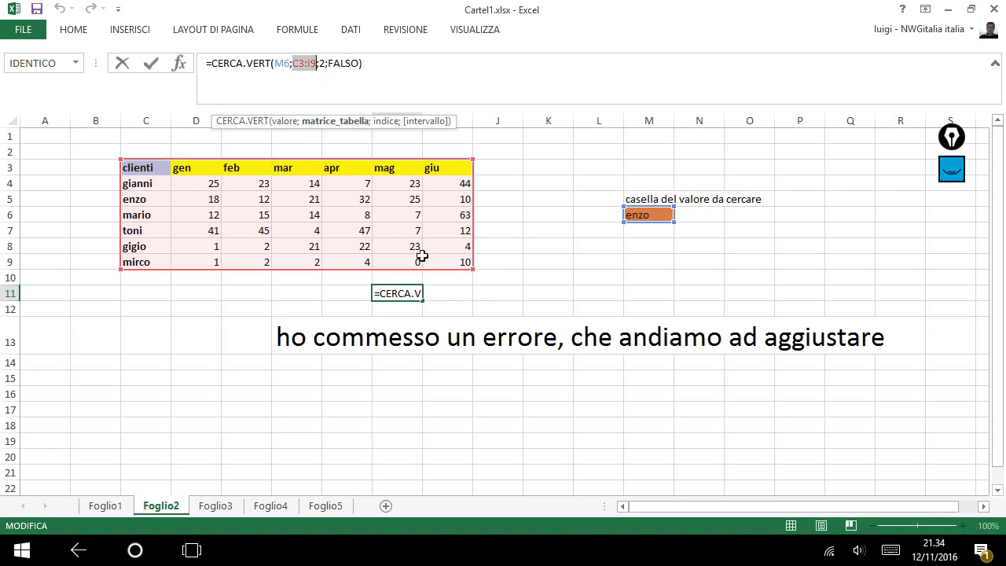
left_click(322, 63)
type("2")
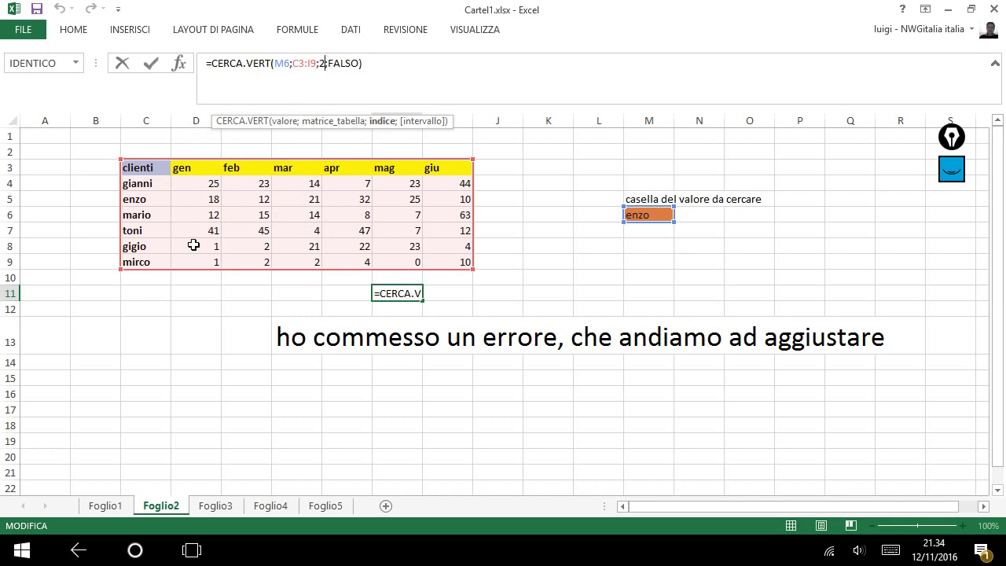
left_click(200, 149)
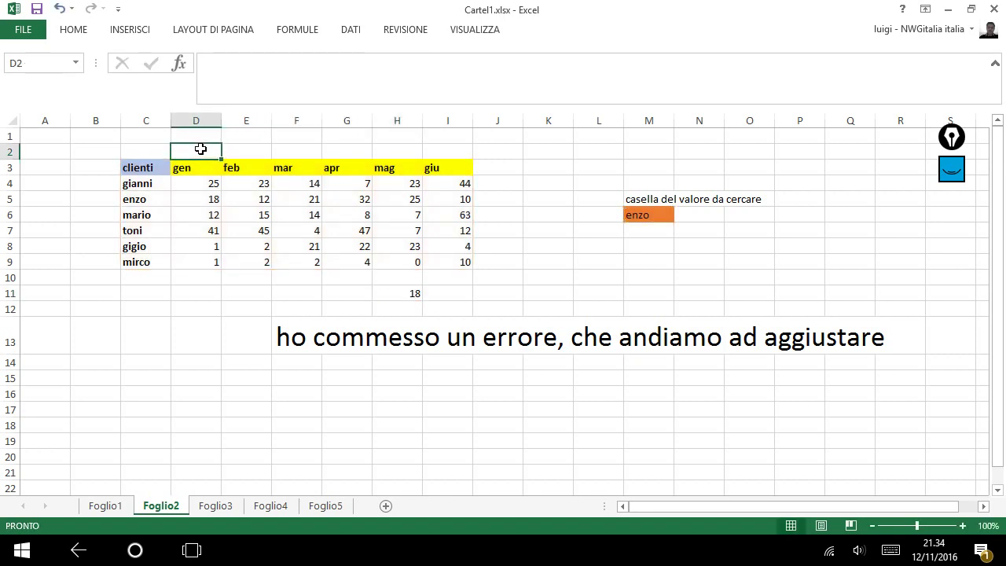
Label D2:I2 as col 2, col3, col4, col5, col6, col7, then undo and redo
type("col 2")
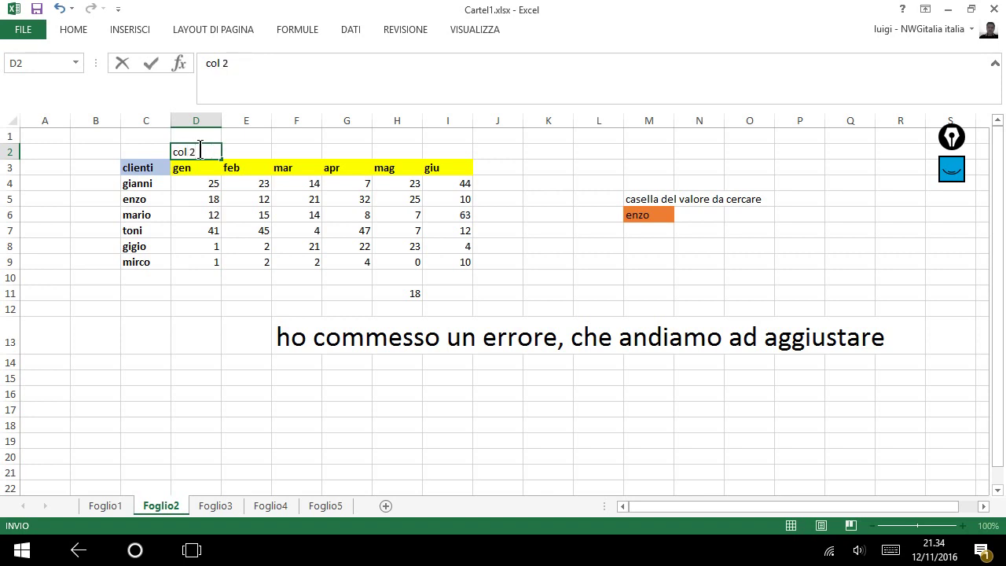
key("Tab")
type("cl")
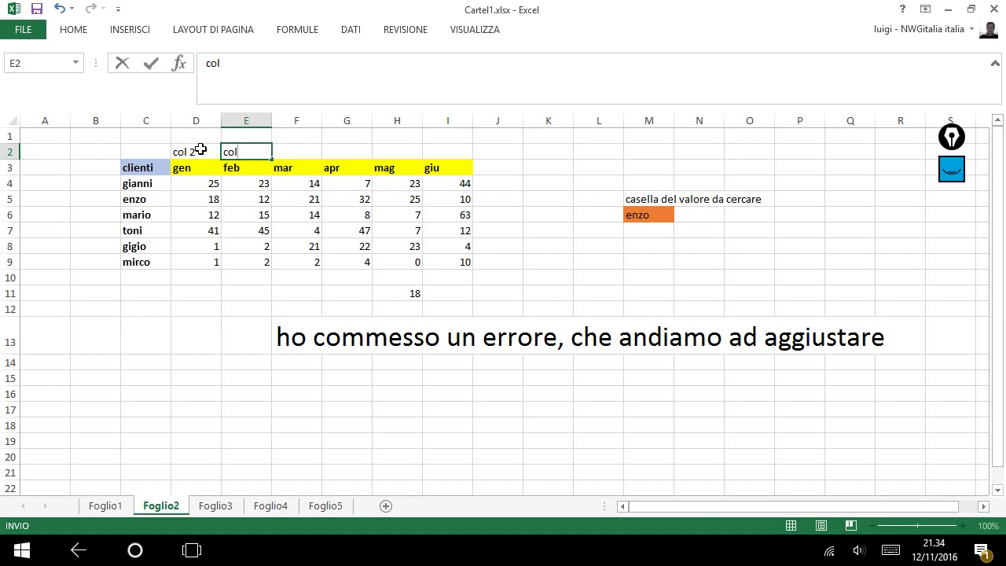
key("Tab")
type("c")
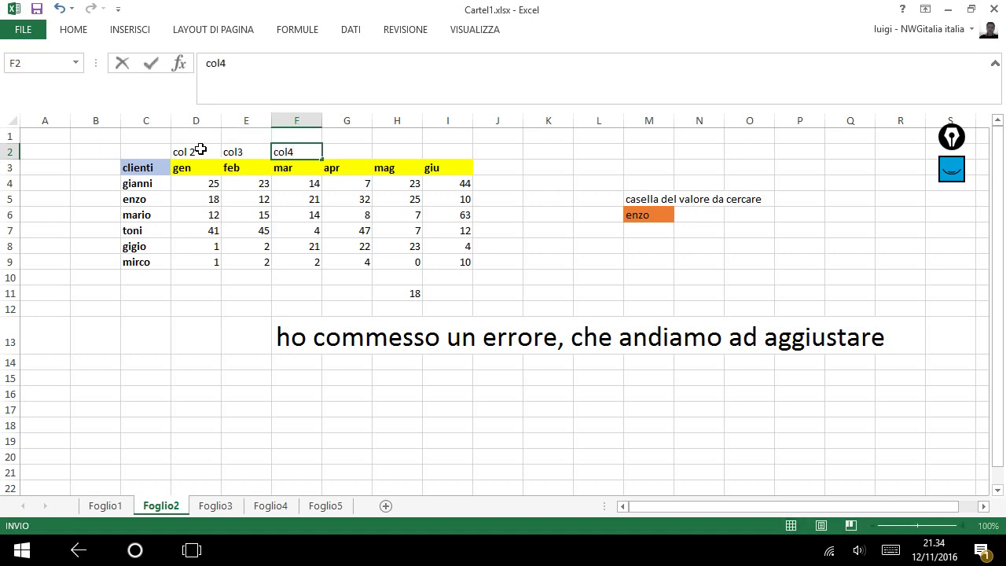
key("Tab")
type("co")
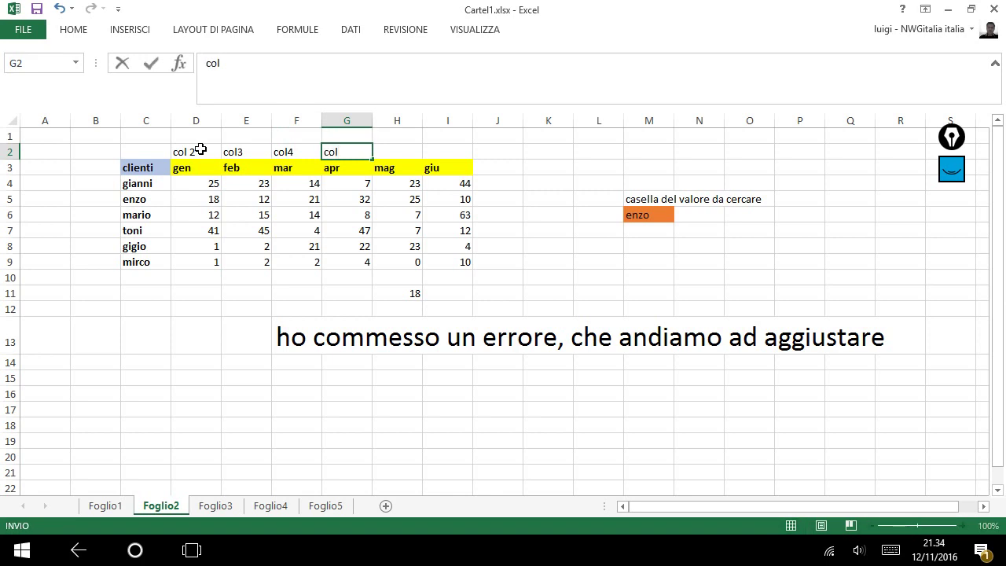
key("Tab")
type("c")
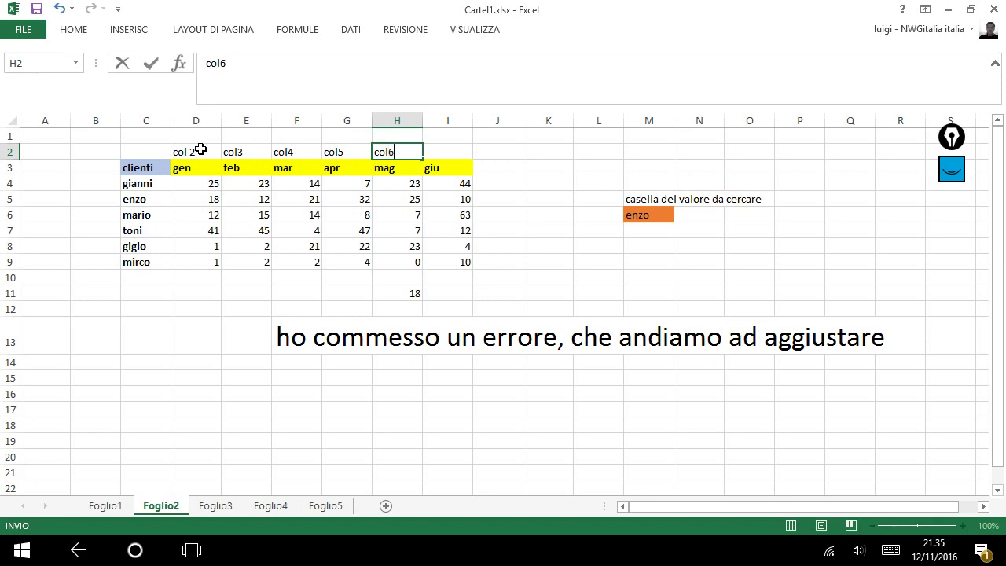
key("Tab")
type("c")
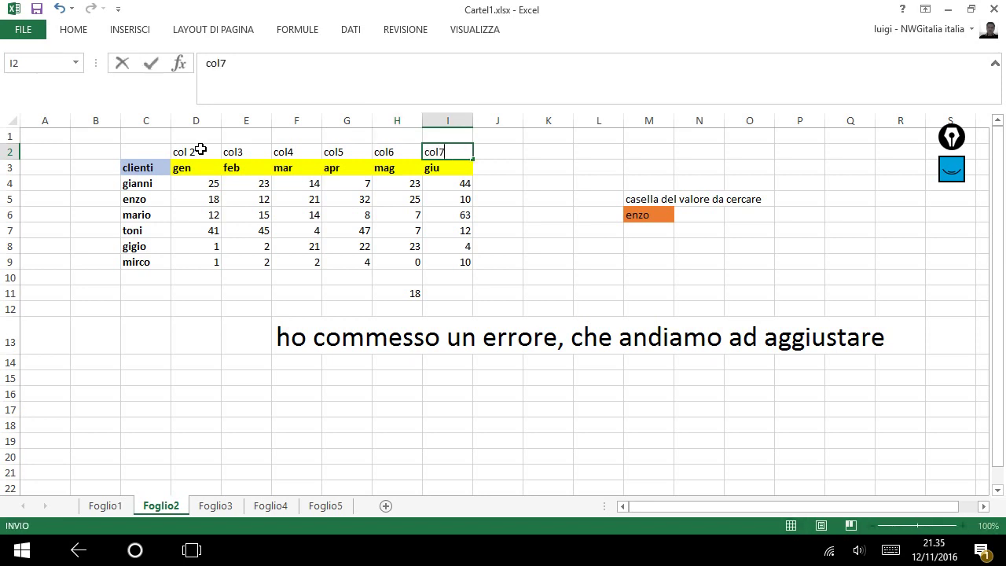
key("Tab")
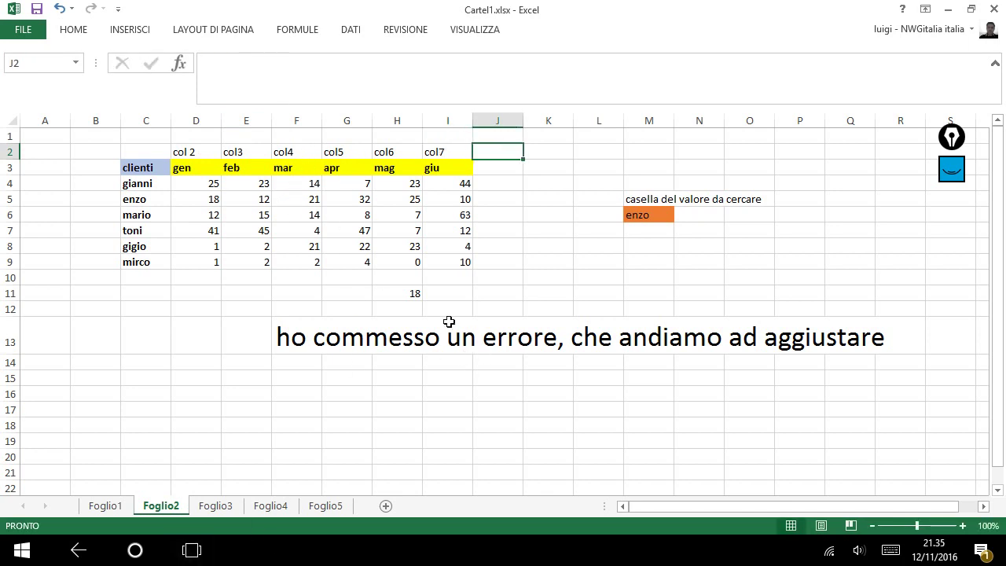
key("ctrl+z")
key("ctrl+y")
left_click(652, 216)
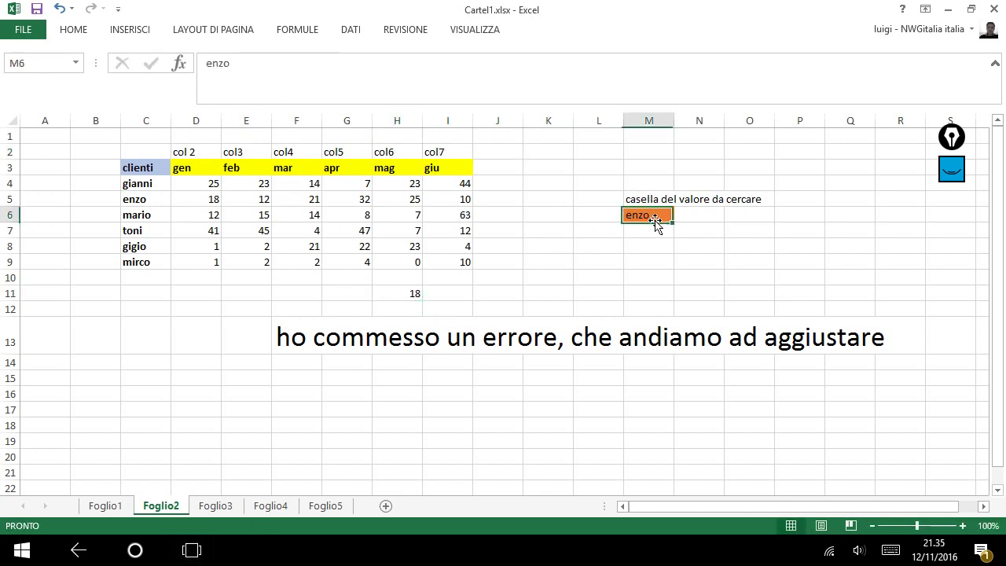
left_click(408, 292)
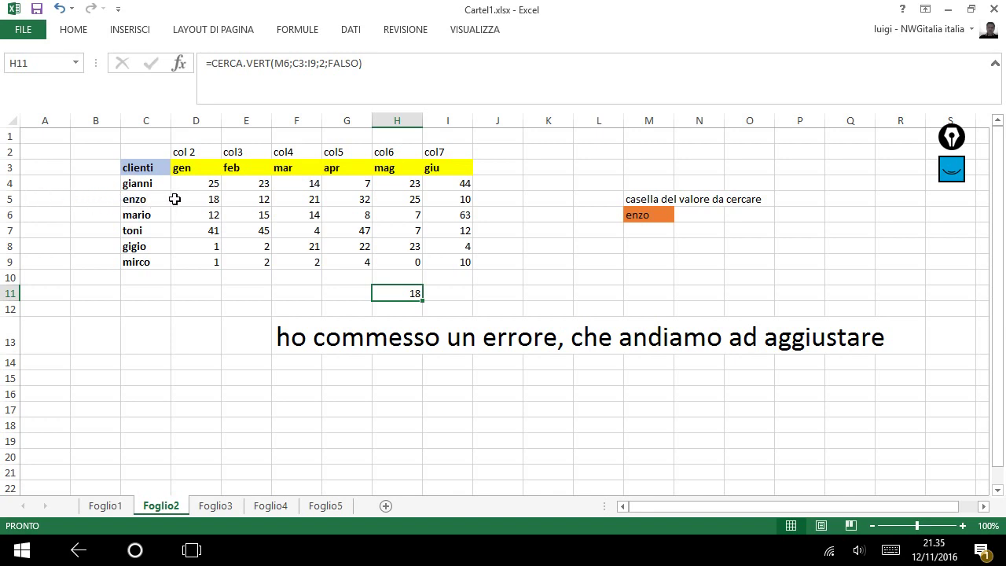
left_click(215, 201)
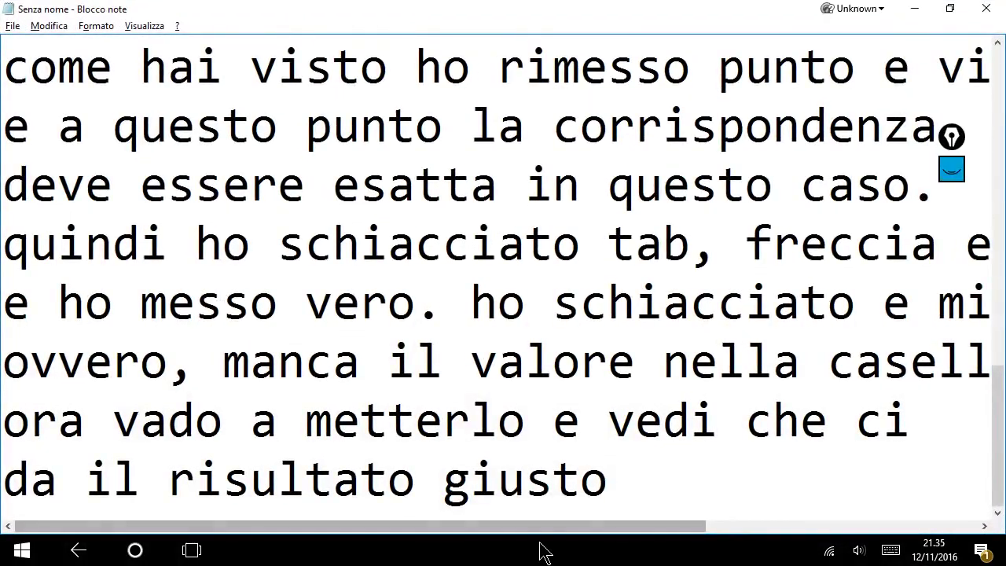
Note that looking up Enzo's January number gave the exact result
type(".")
key("Return")
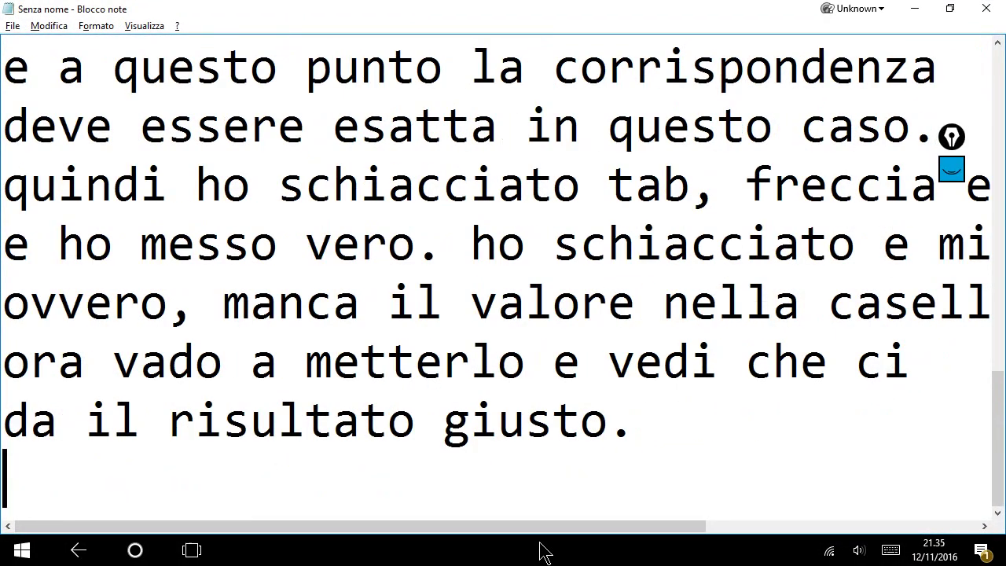
type("q")
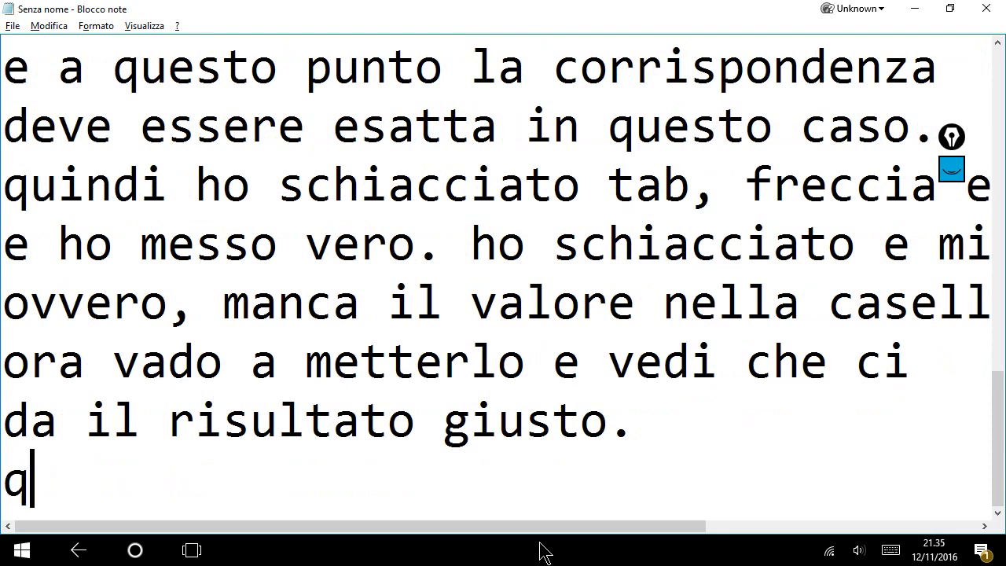
type("u")
key("BackSpace")
type("d")
key("BackSpace")
key("BackSpace")
type("du")
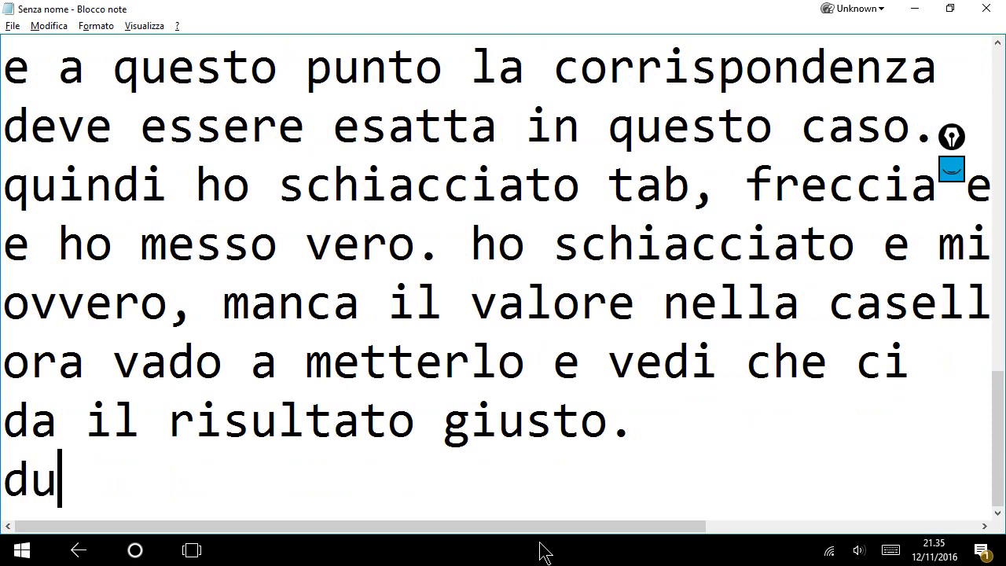
type("nque,")
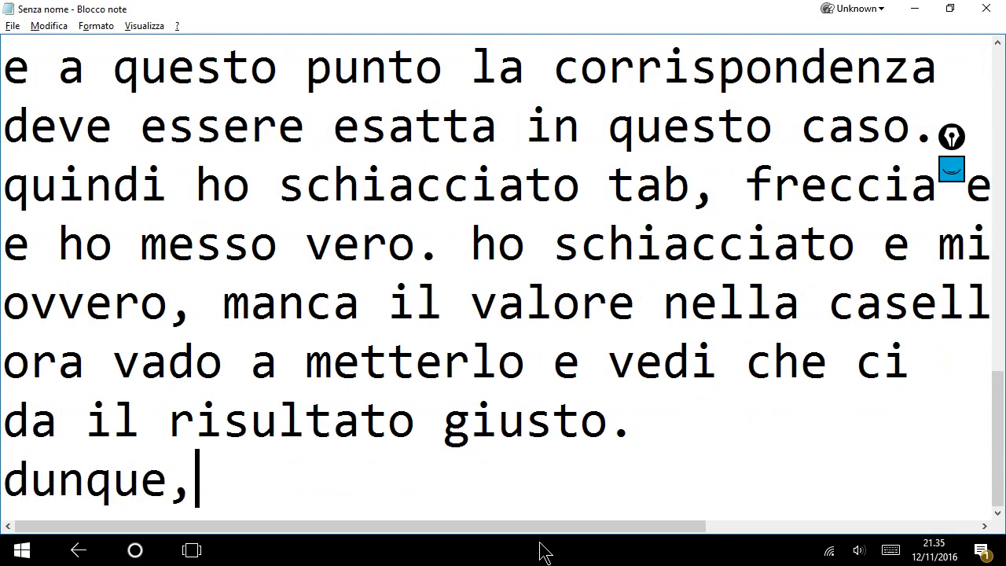
type(" io ho cercato")
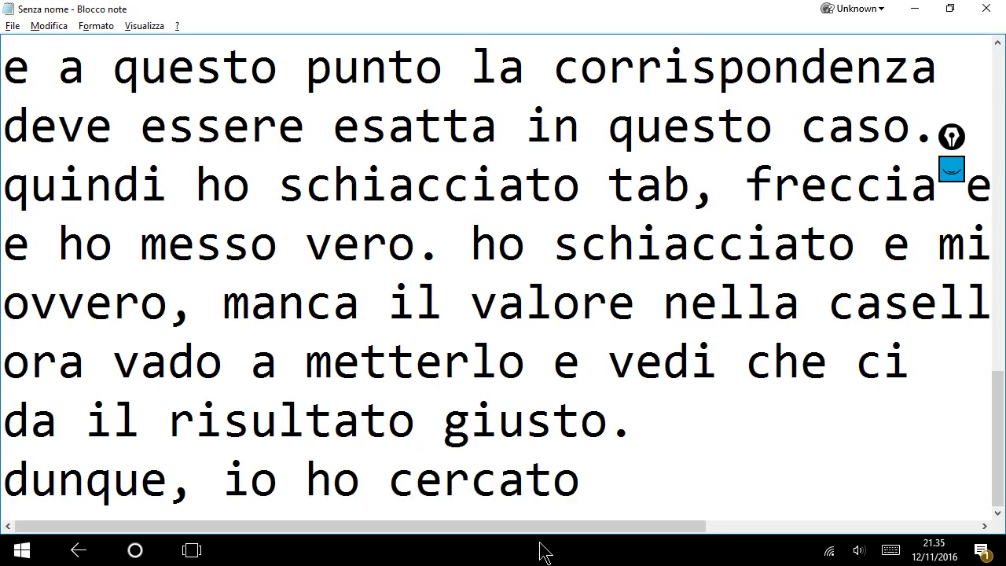
type(" ena")
key("BackSpace")
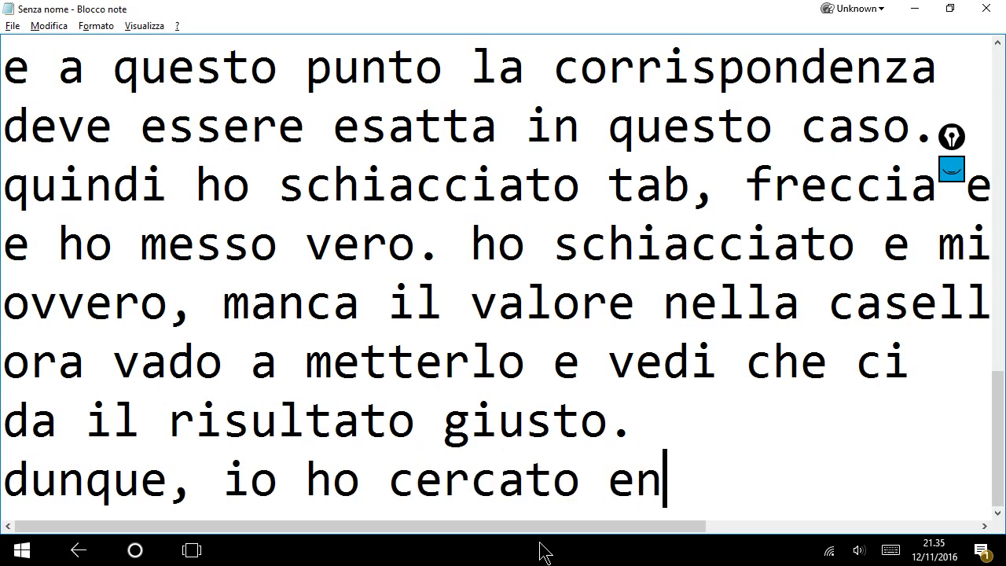
key("BackSpace")
key("BackSpace")
type("il ")
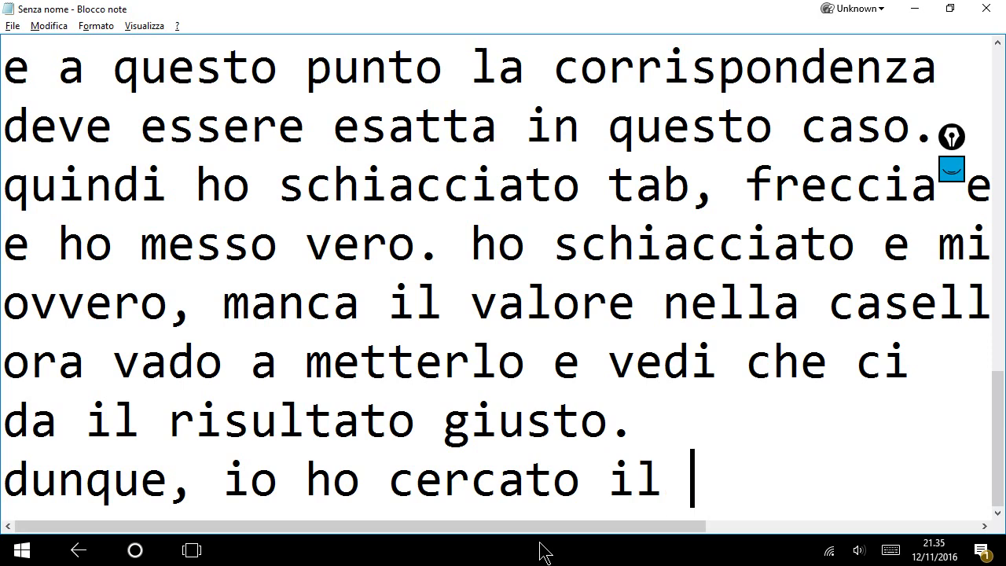
type("numero di e")
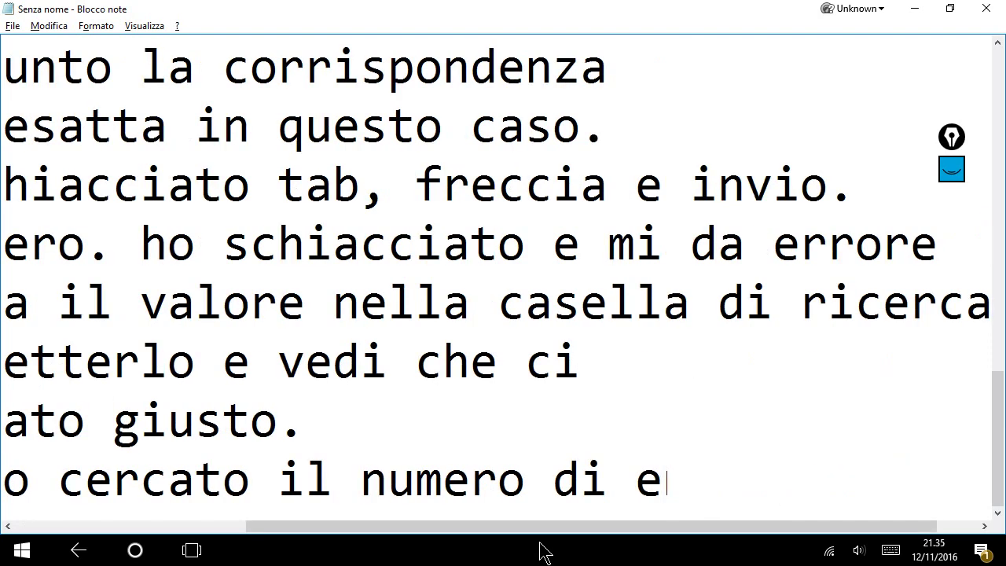
type("nzo a genna")
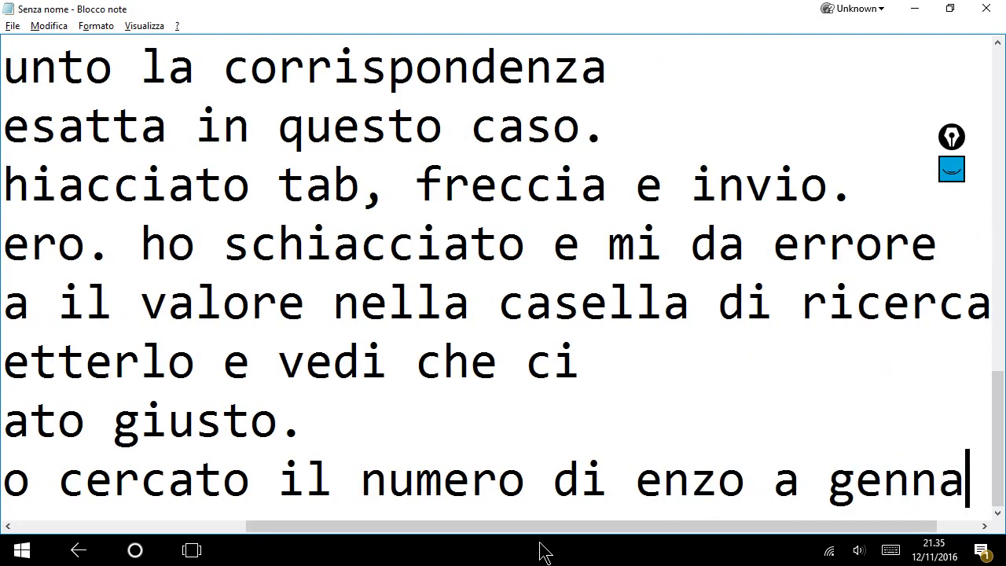
type("io")
key("Return")
type("e mi ha ")
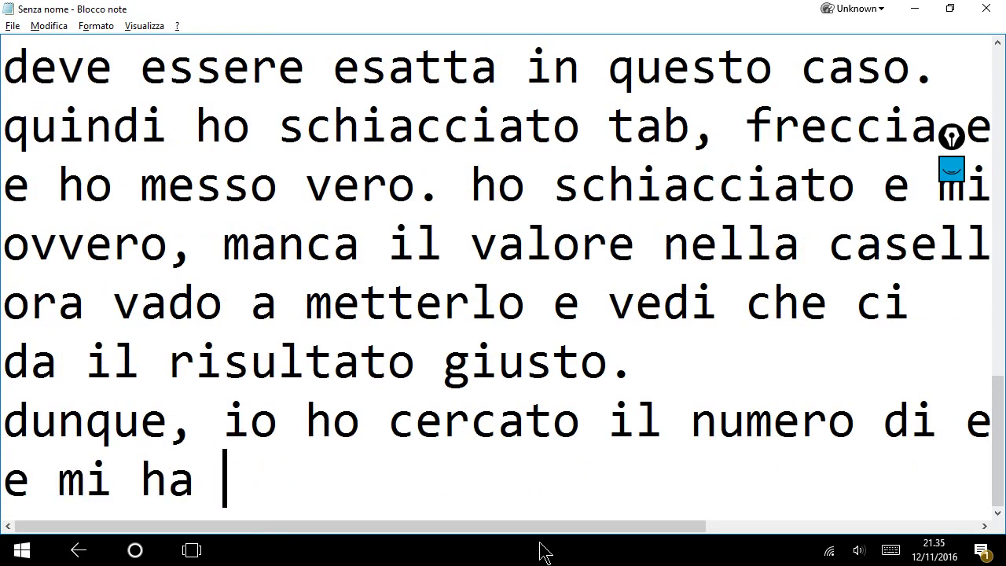
type("dato risul")
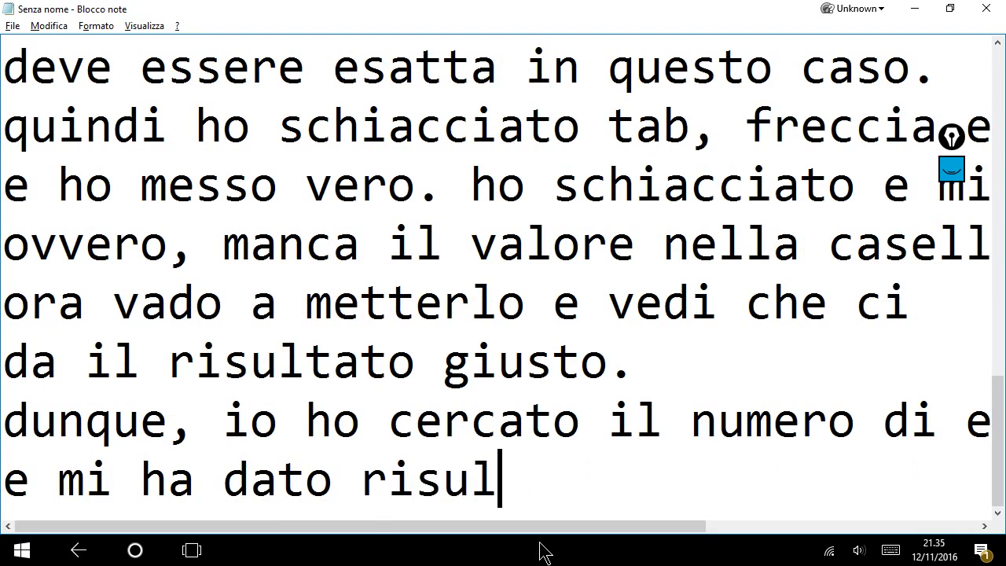
type("tato esatto")
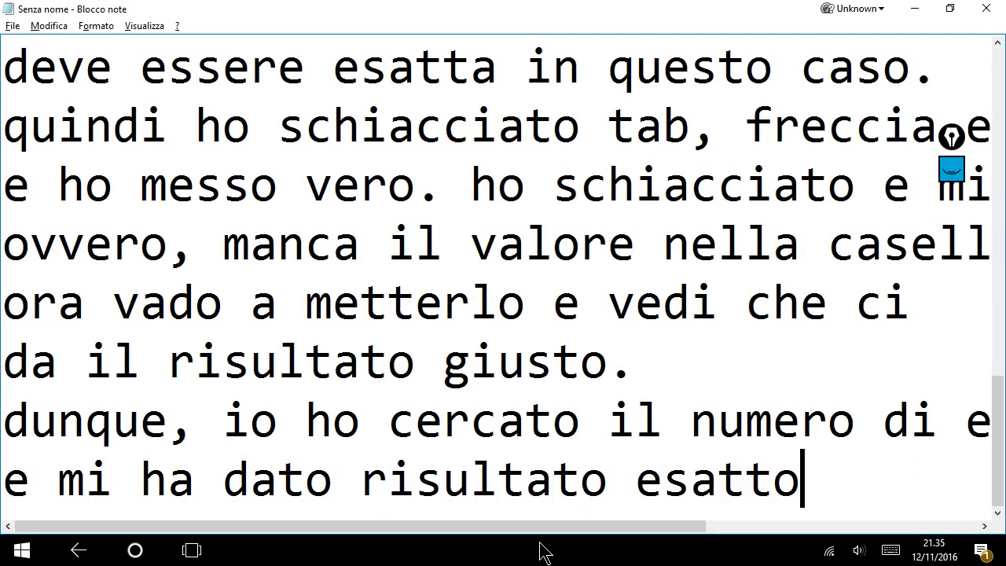
type(".")
key("Return")
Explain the formula alone is impractical since the column number must keep changing
type("ora ")
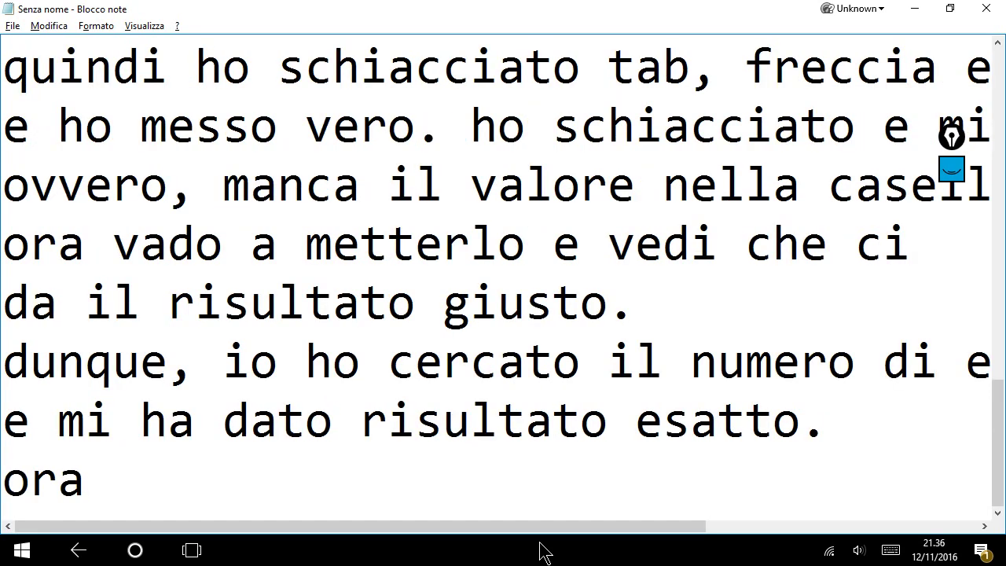
type("quesa")
key("BackSpace")
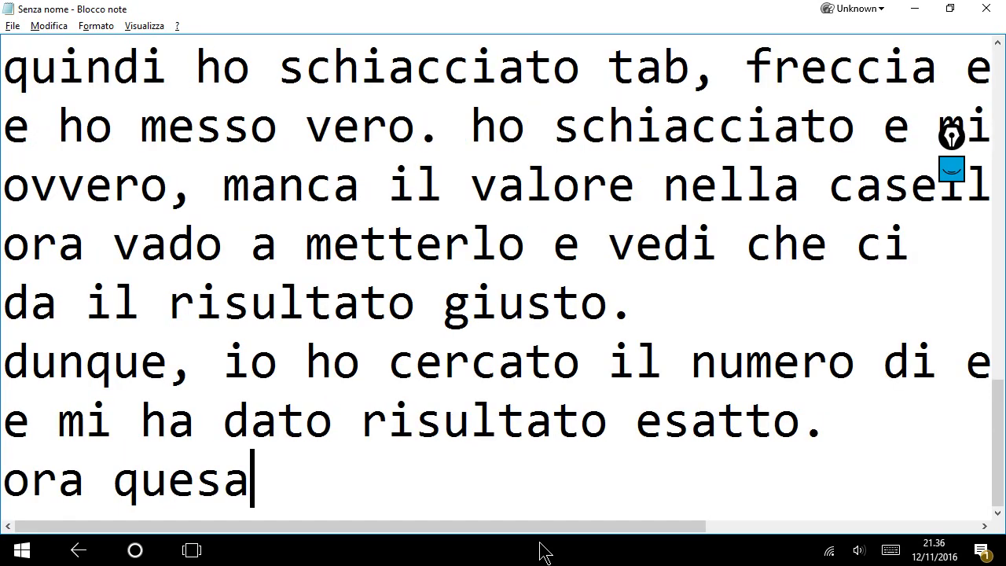
key("BackSpace")
type("ta fa")
key("BackSpace")
type("orm")
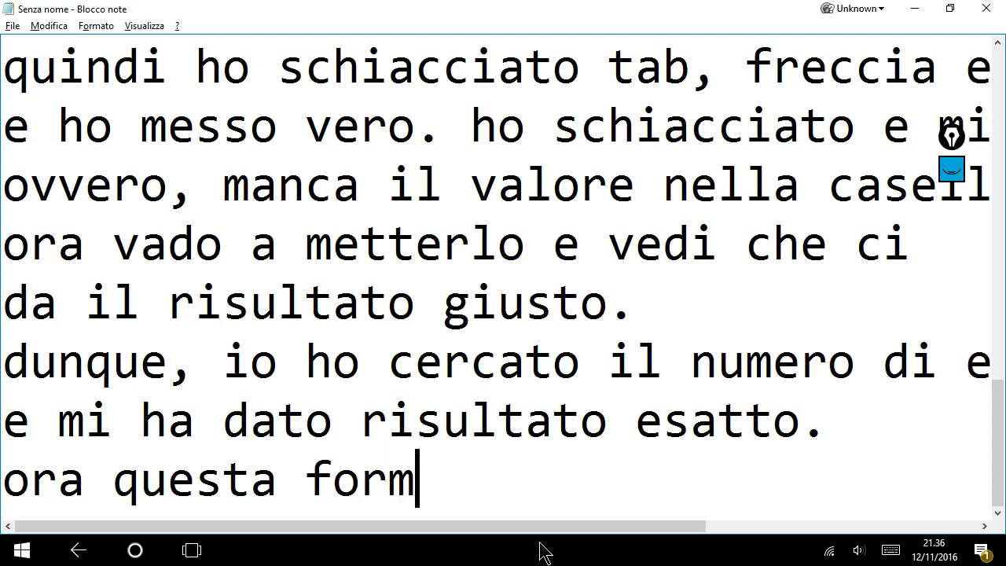
type("ula da sola")
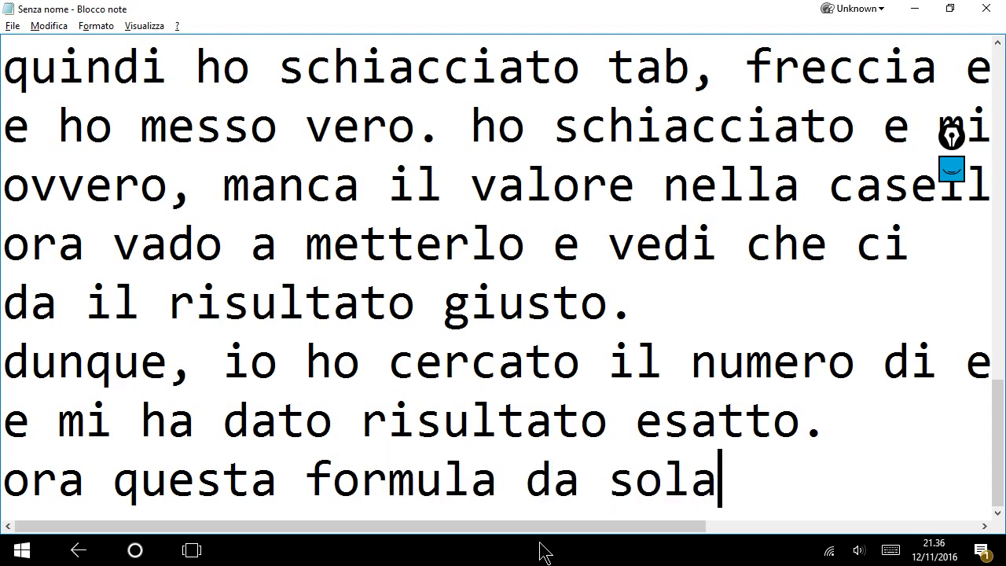
type(" non ")
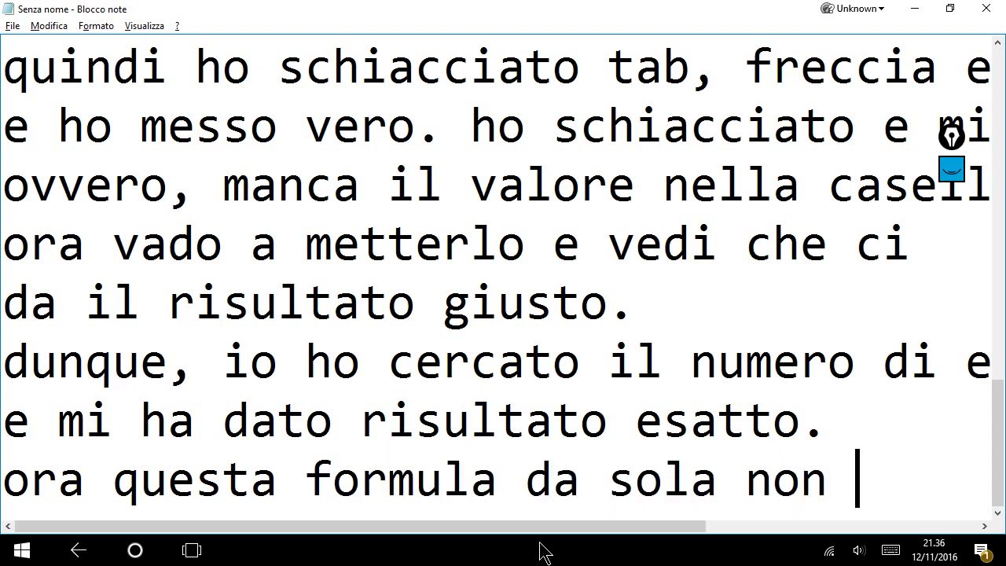
type("è molto")
key("Return")
type("molto u")
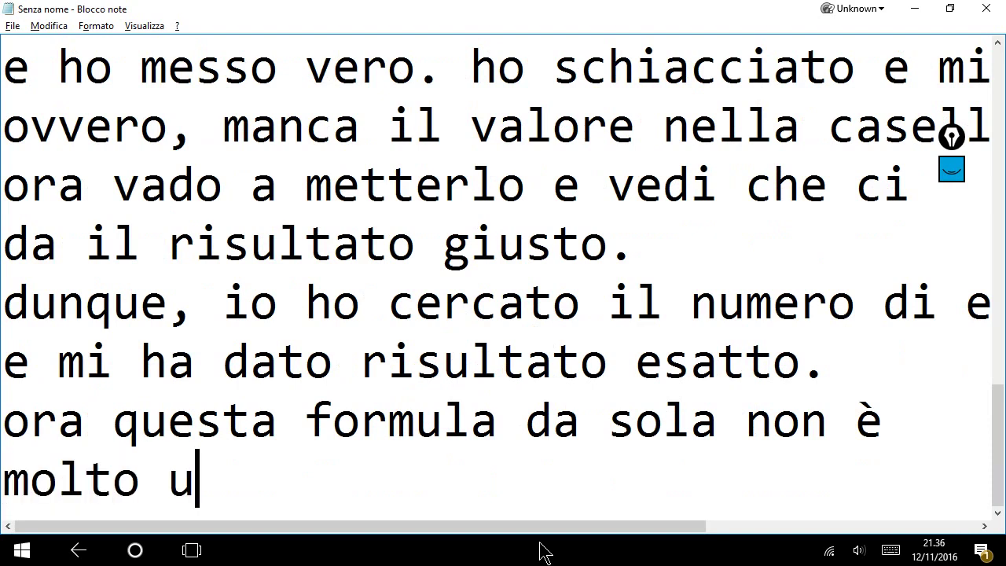
type("tile per")
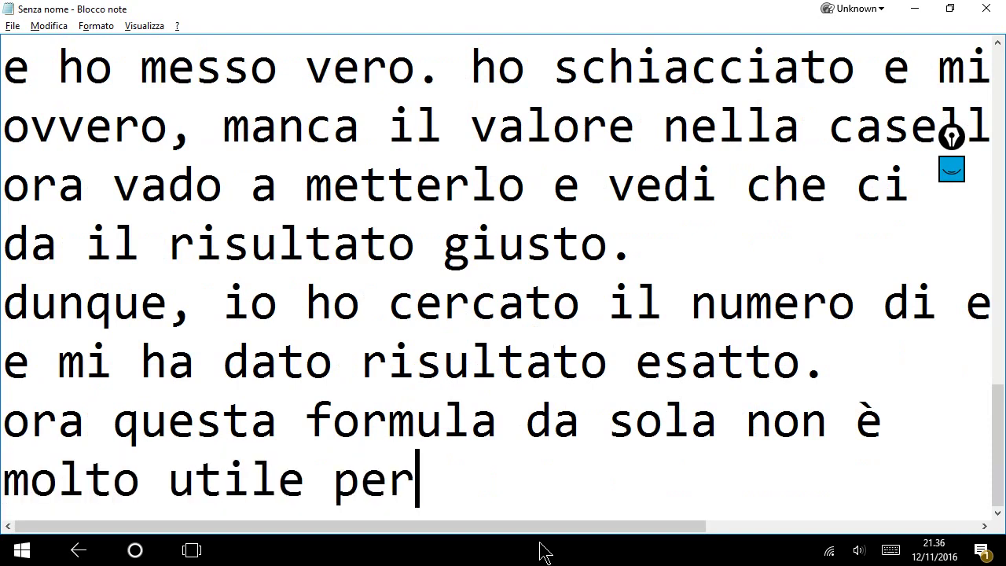
type("che per cerc")
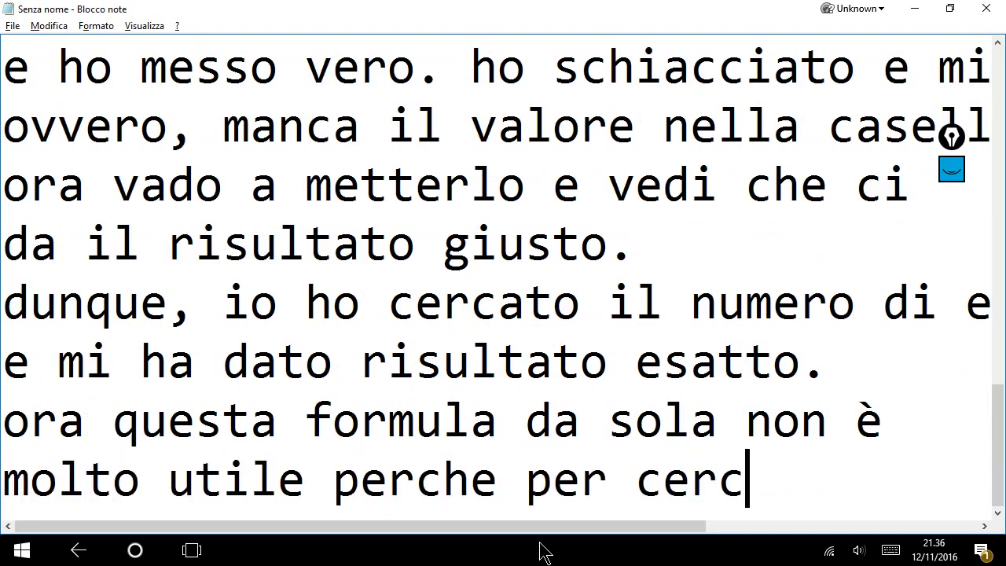
type("are altri")
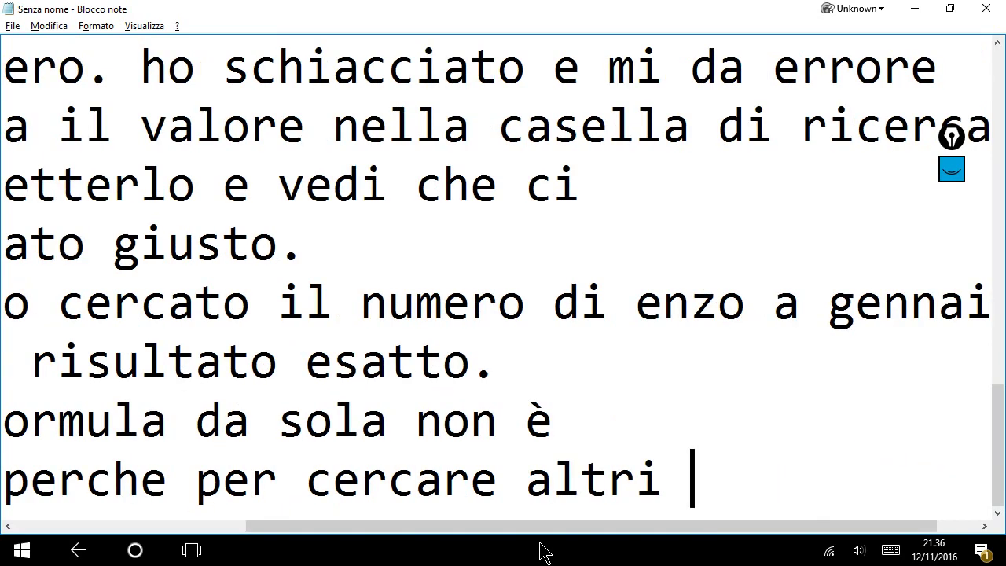
key("Return")
type("valore")
key("BackSpace")
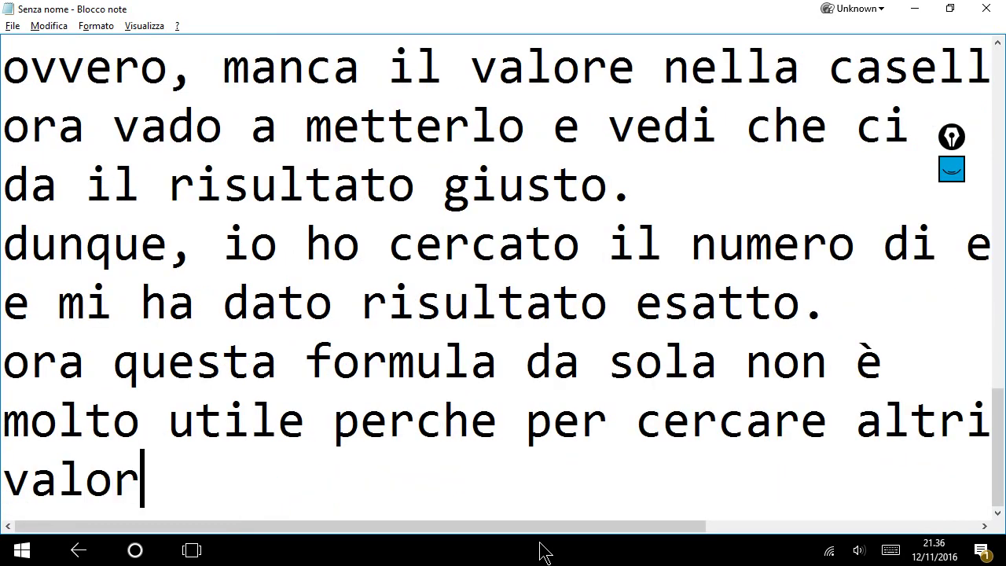
type("i devo andare")
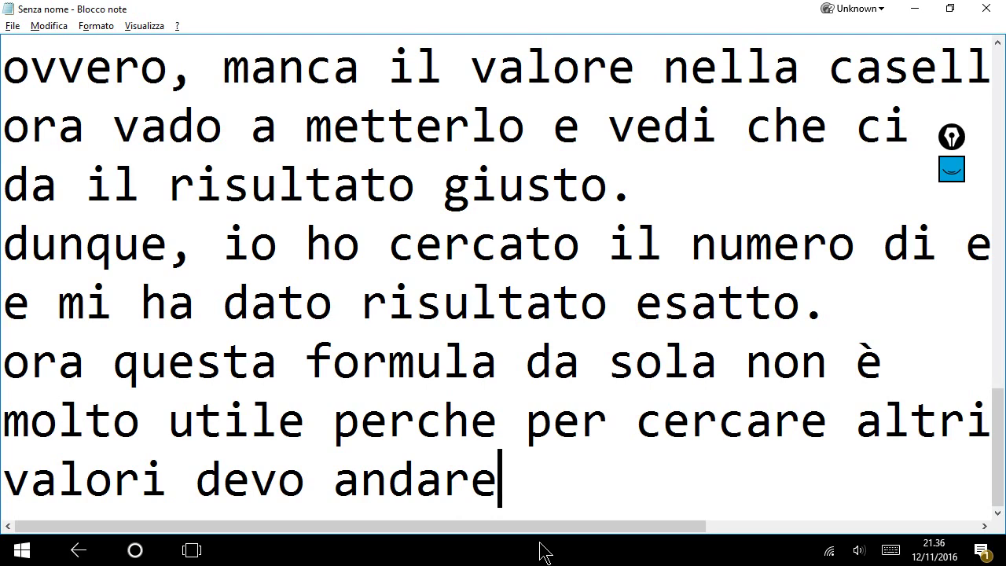
type(" semp")
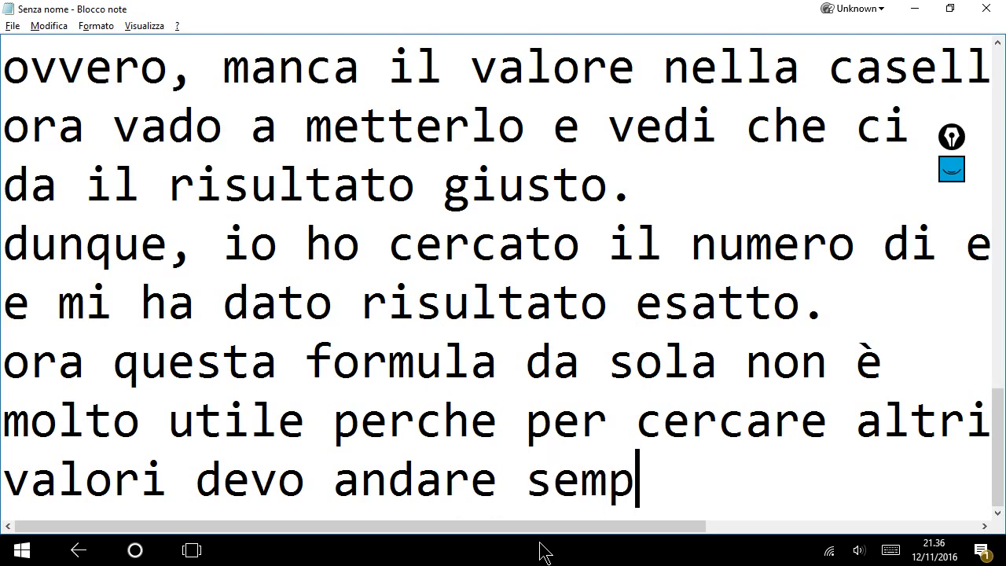
type("re a cambia")
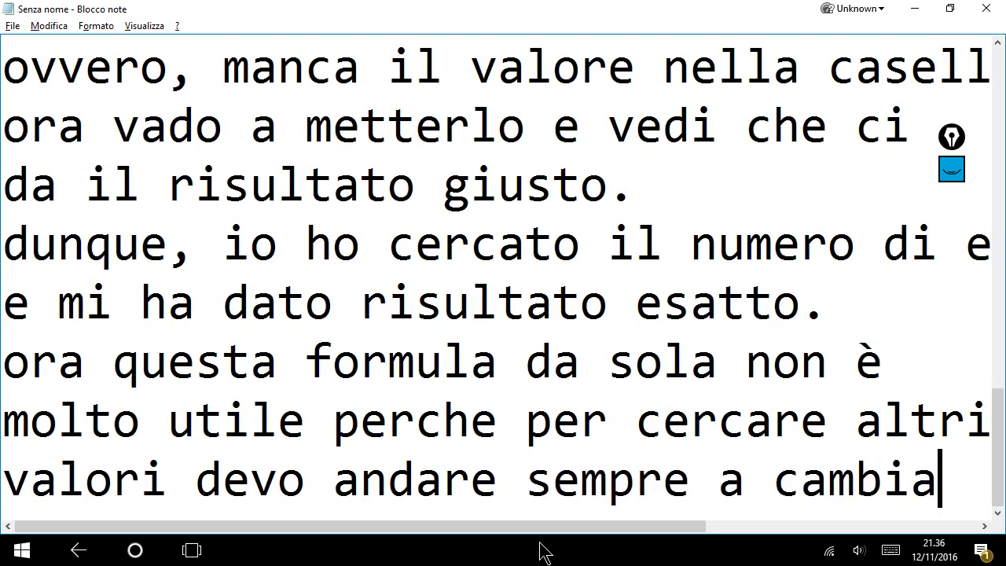
type("re il numero di ")
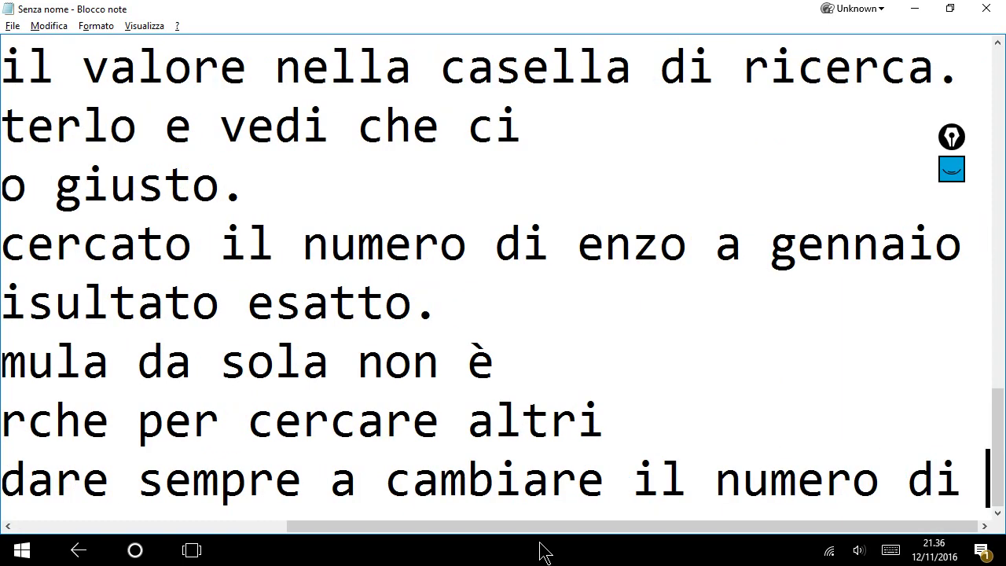
type("col")
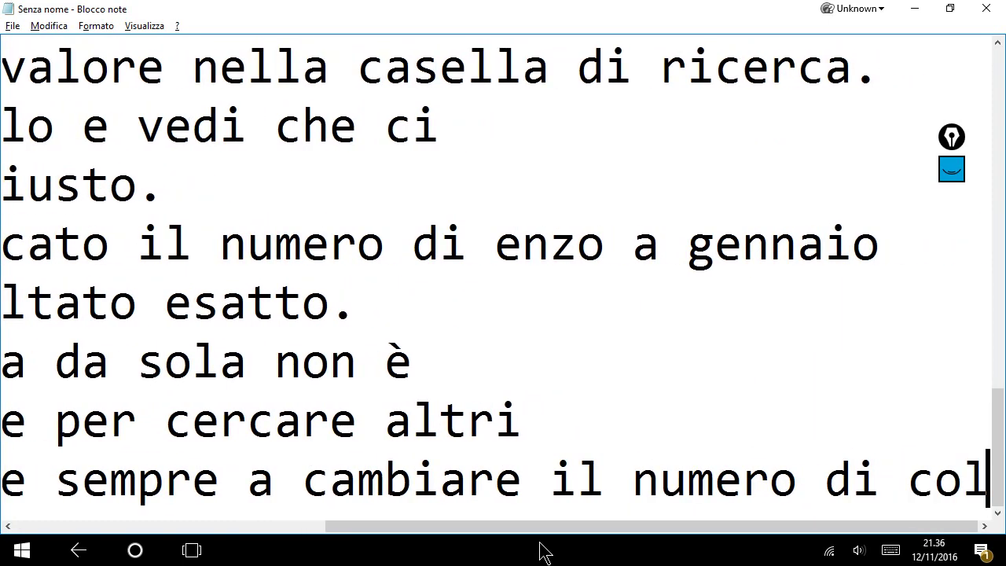
type("onna")
key("Return")
type("nella f")
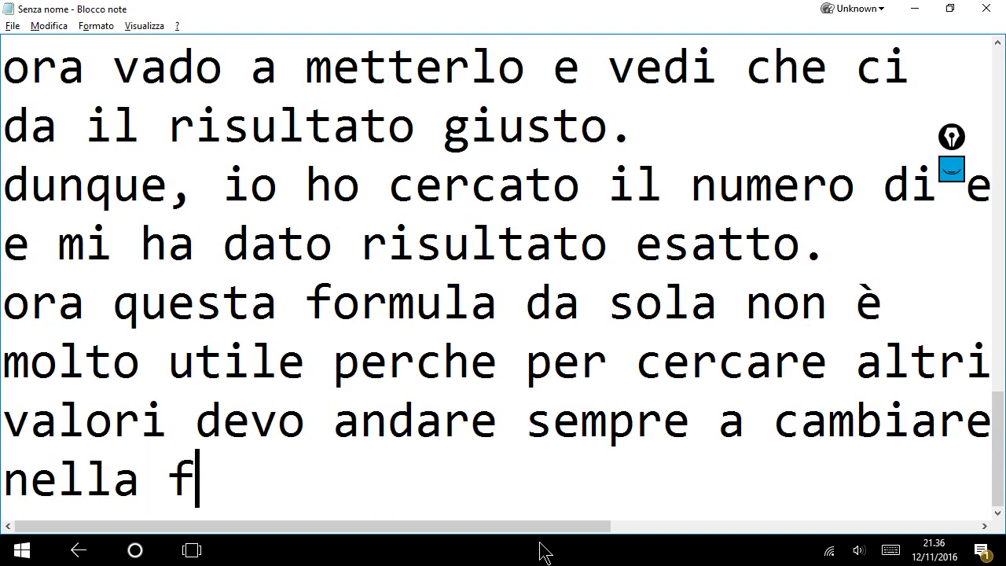
type("ormula")
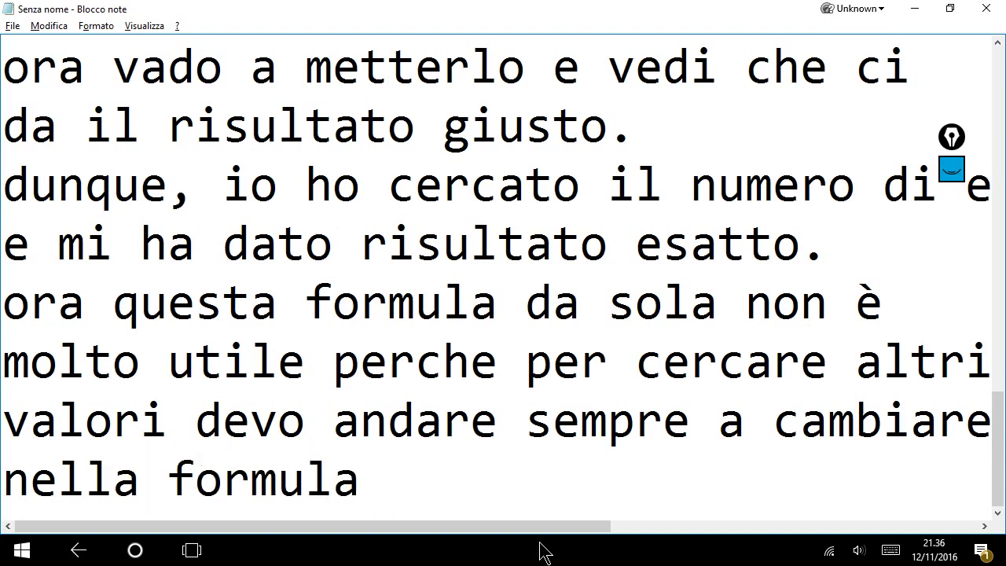
type(".")
Add the line 'per ovviare facciamo una tabella'
key("Return")
type("per ovvia")
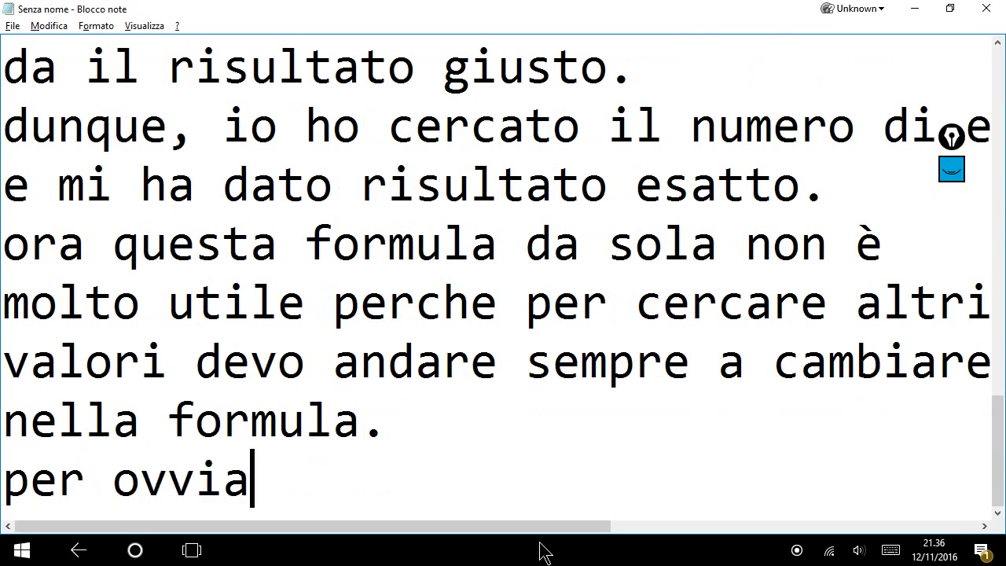
type("re facciam")
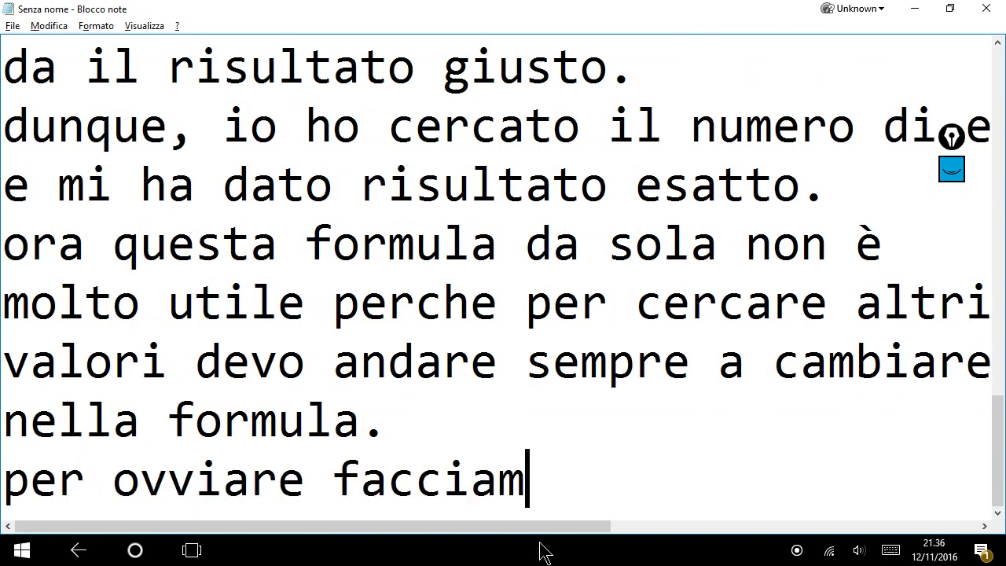
type("o  una ta")
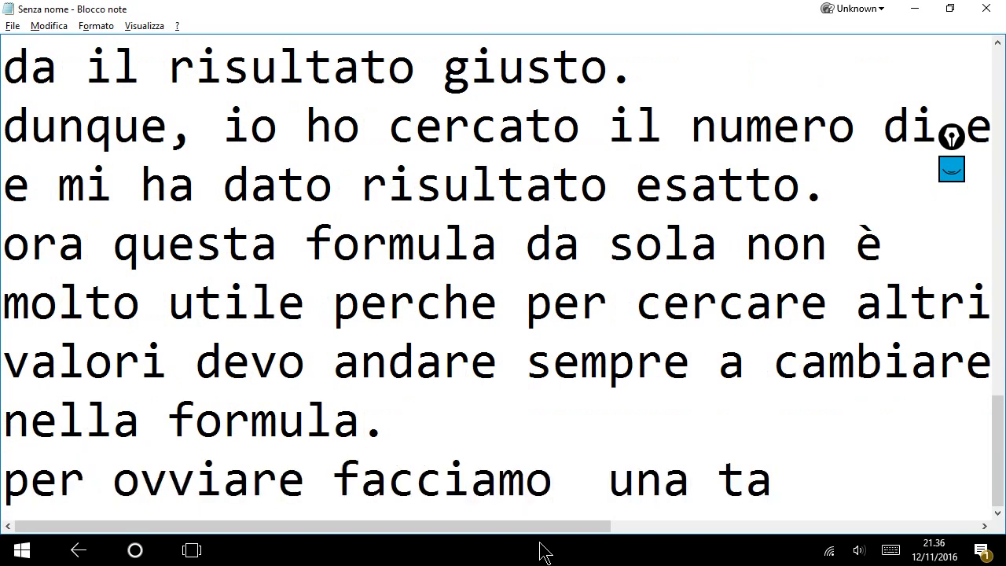
type("bae")
key("BackSpace")
key("BackSpace")
type("el")
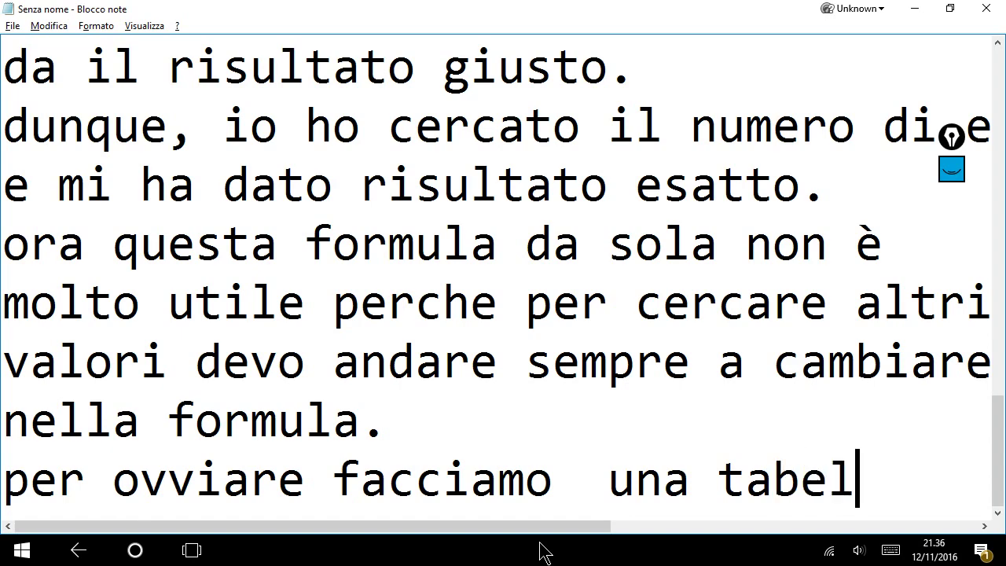
type("la")
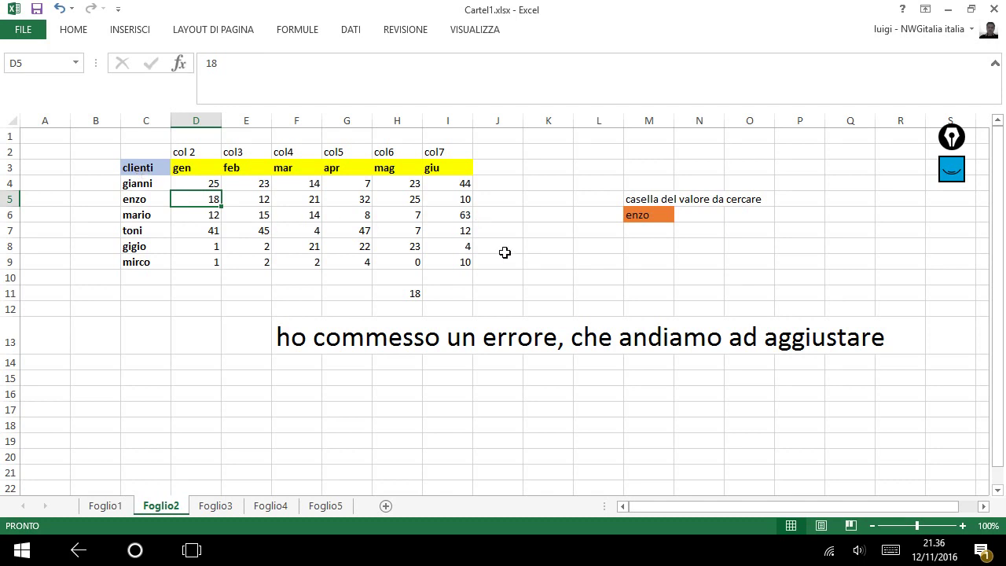
Select the range C3:I9, from the clienti header through the mirco row
left_click(589, 275)
left_click(138, 167)
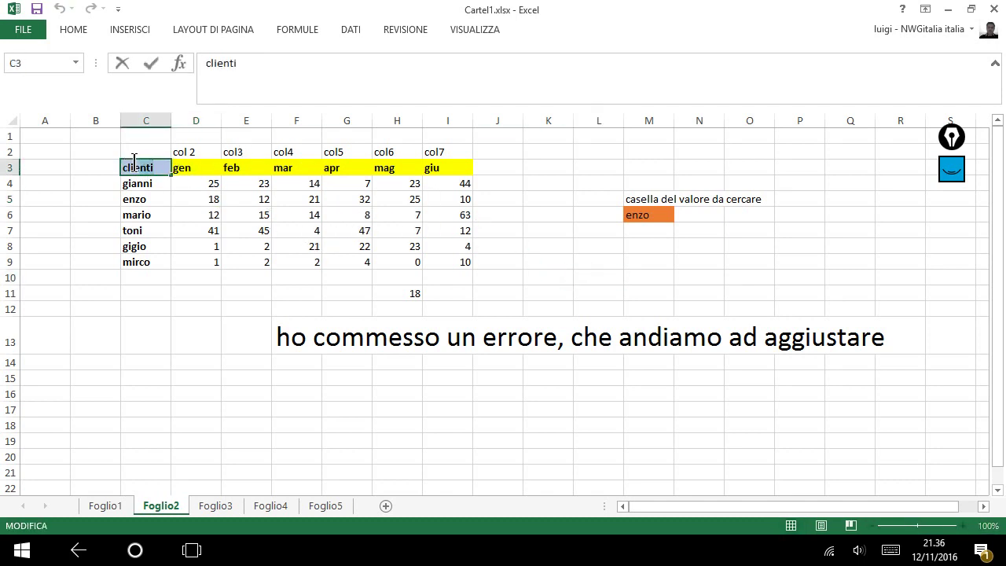
left_click(126, 153)
left_click_drag(135, 167, 440, 264)
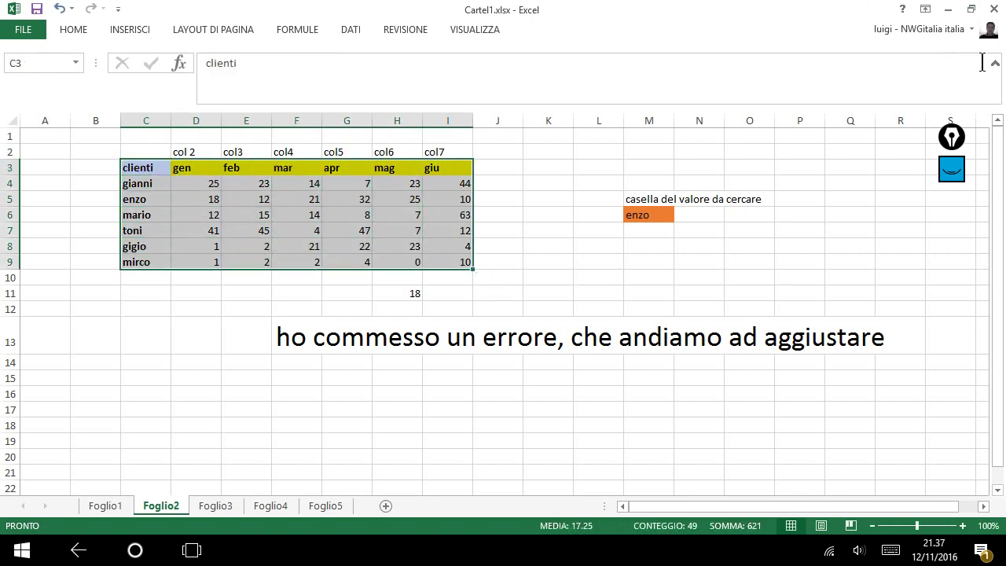
Browse the ribbon tabs, ending on INSERISCI with its Tabella command
left_click(472, 29)
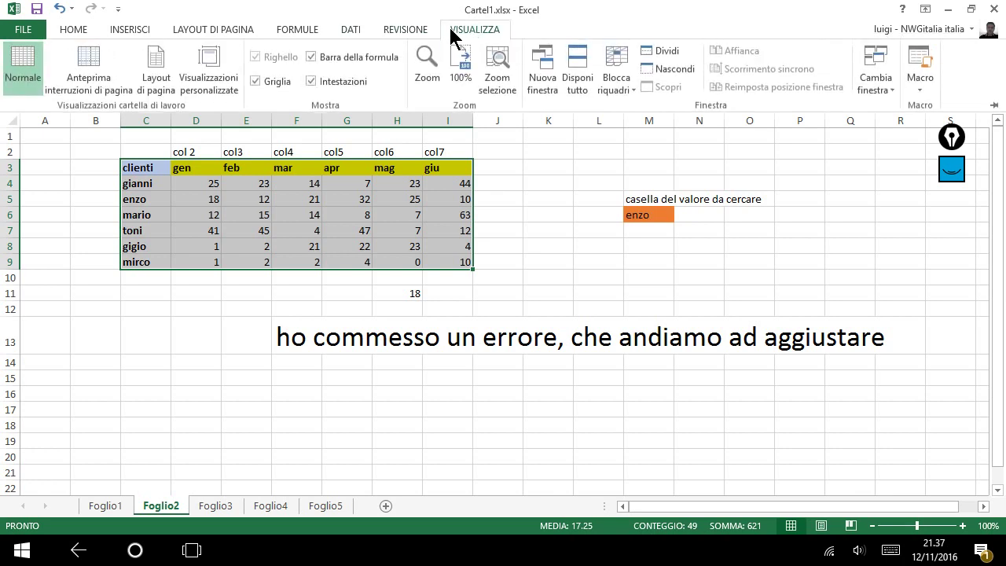
left_click(398, 24)
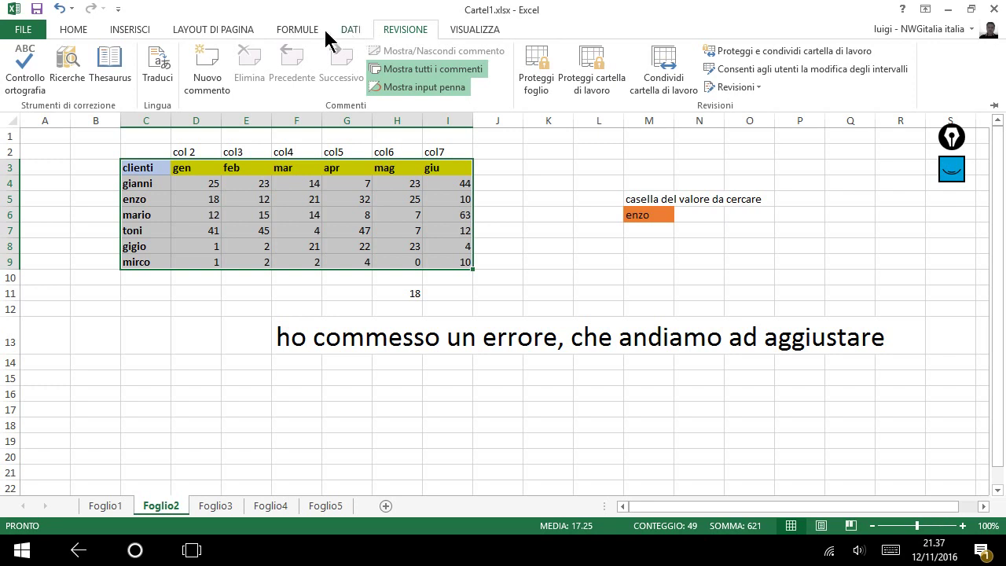
left_click(132, 29)
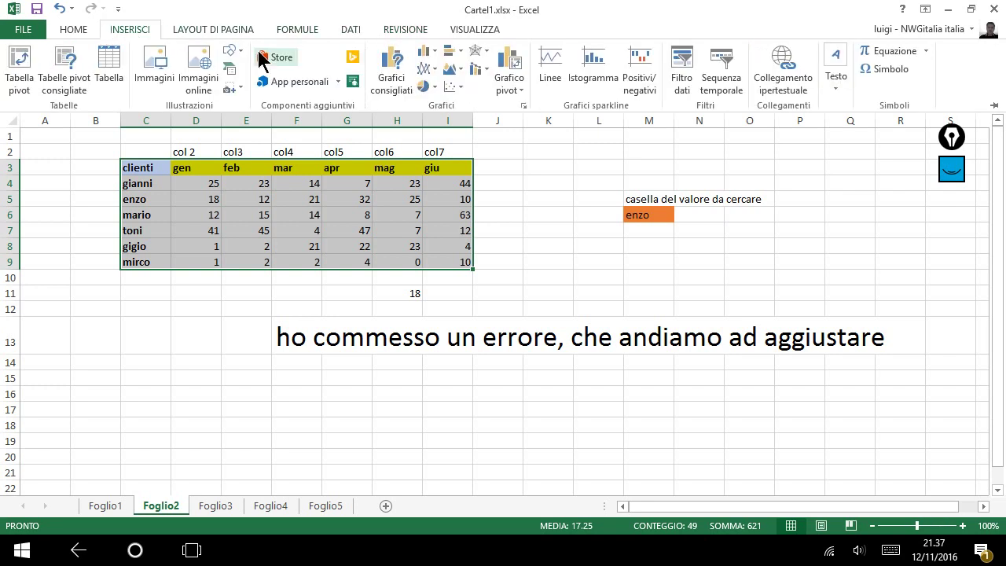
left_click(76, 32)
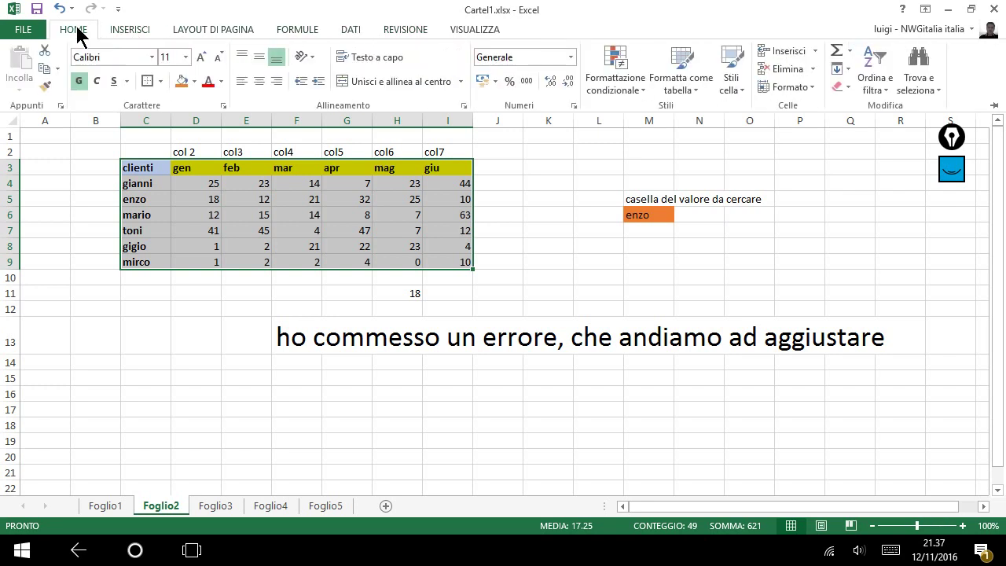
left_click(131, 30)
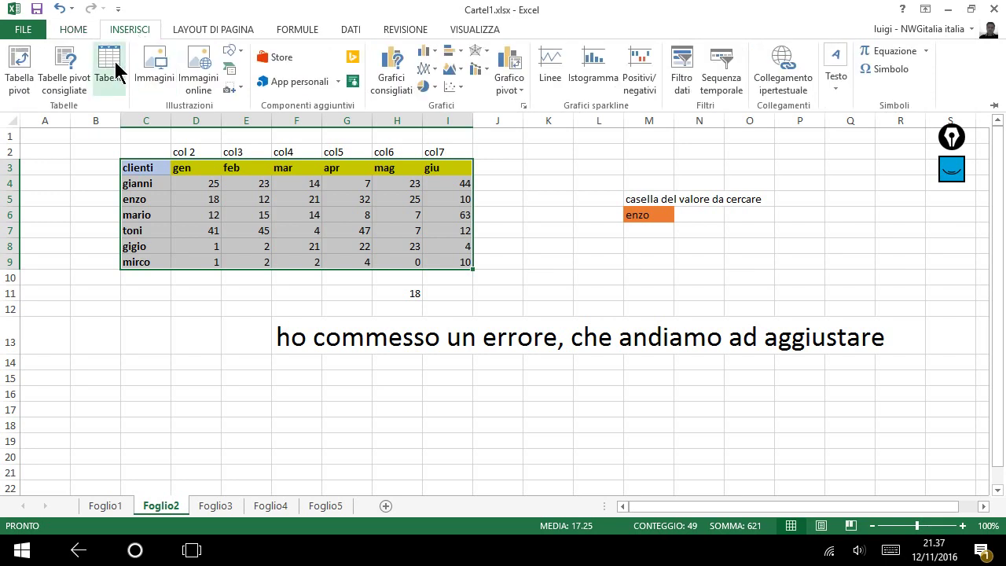
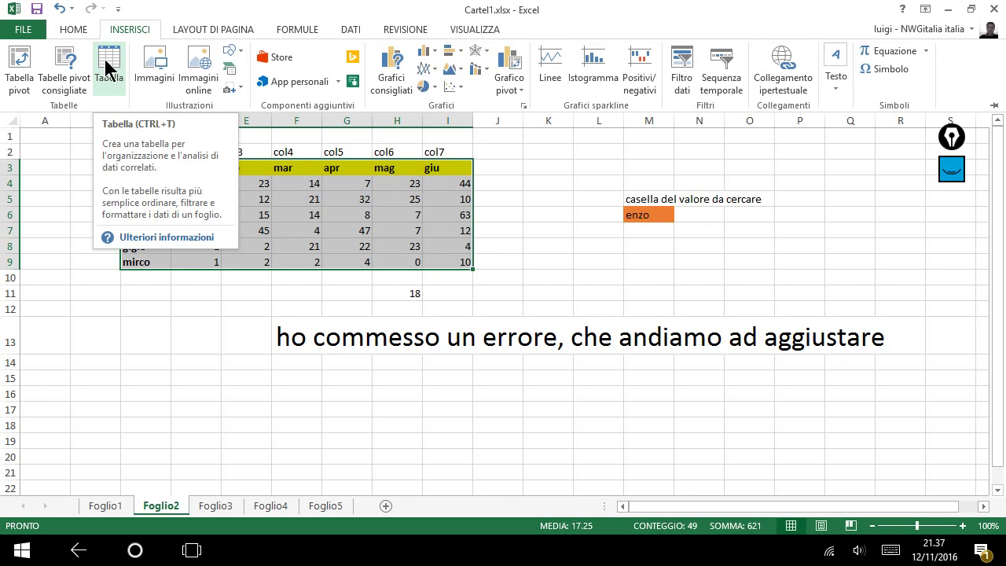
Extend the notes with 'cioe no, andiamo a prendere' and 'convalida dati dal menu Dati, ti faccio vedre e ti spiego dopo'
left_click(352, 31)
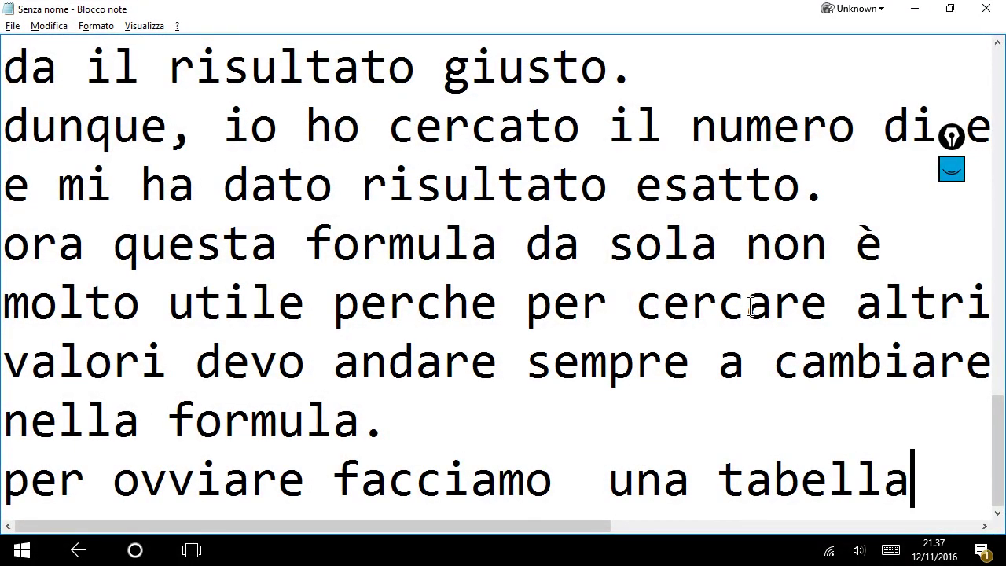
type(",")
key("Return")
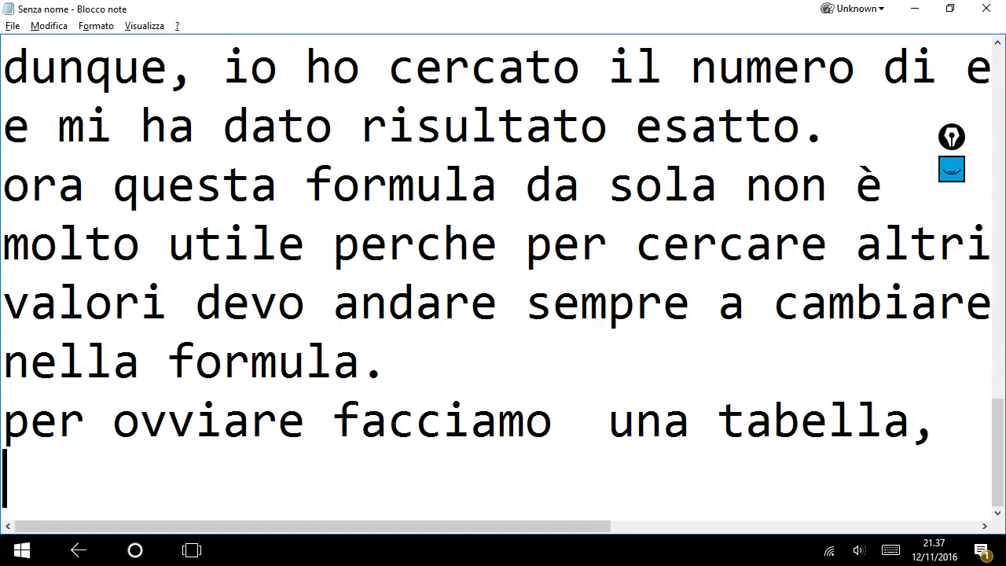
type("cioe no, ")
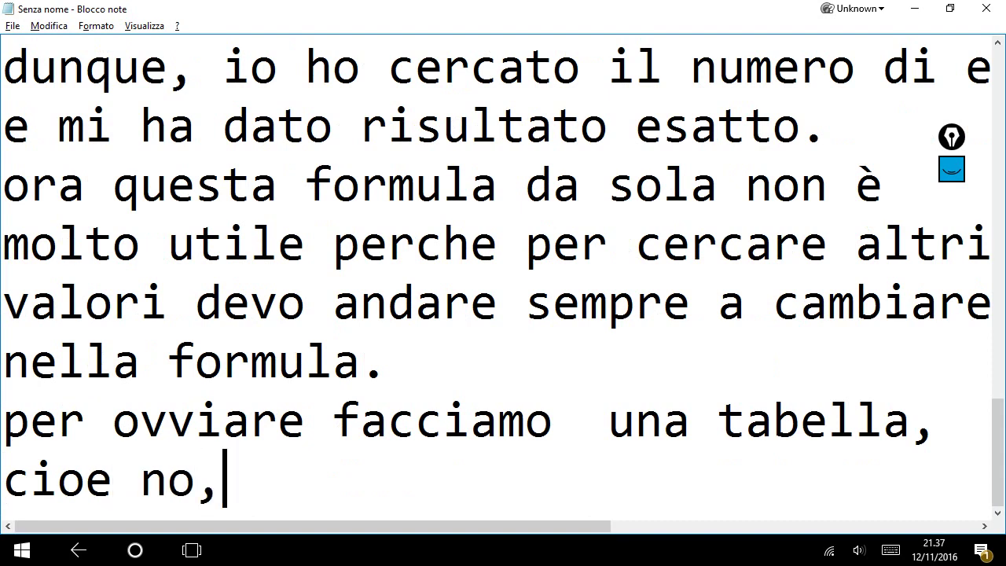
type("andiamo a p")
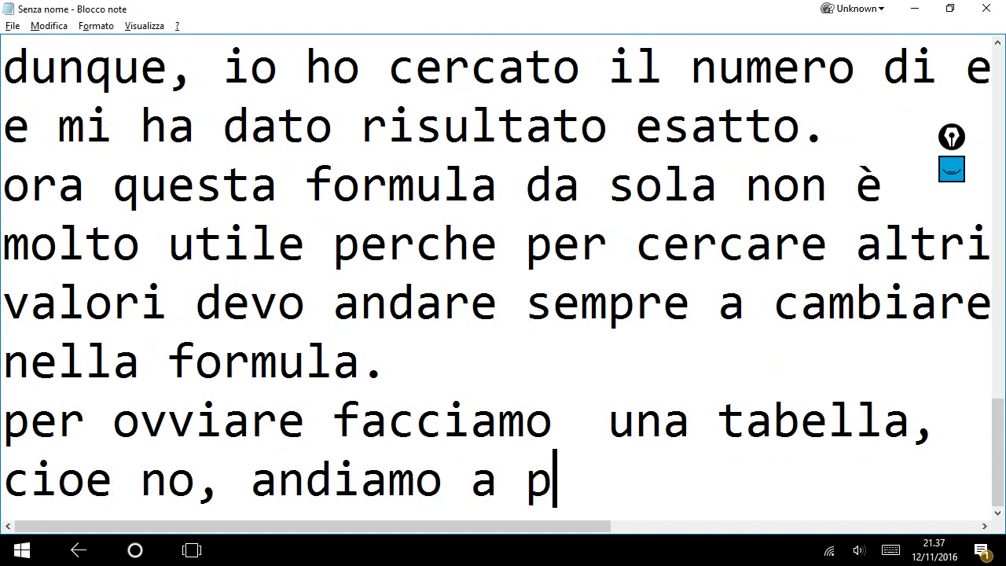
type("rendere")
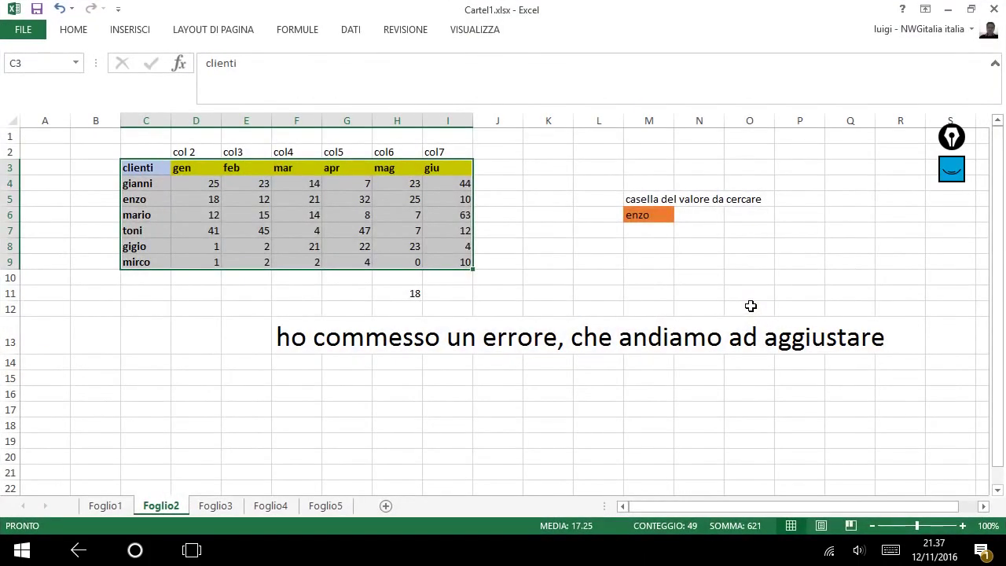
left_click(348, 29)
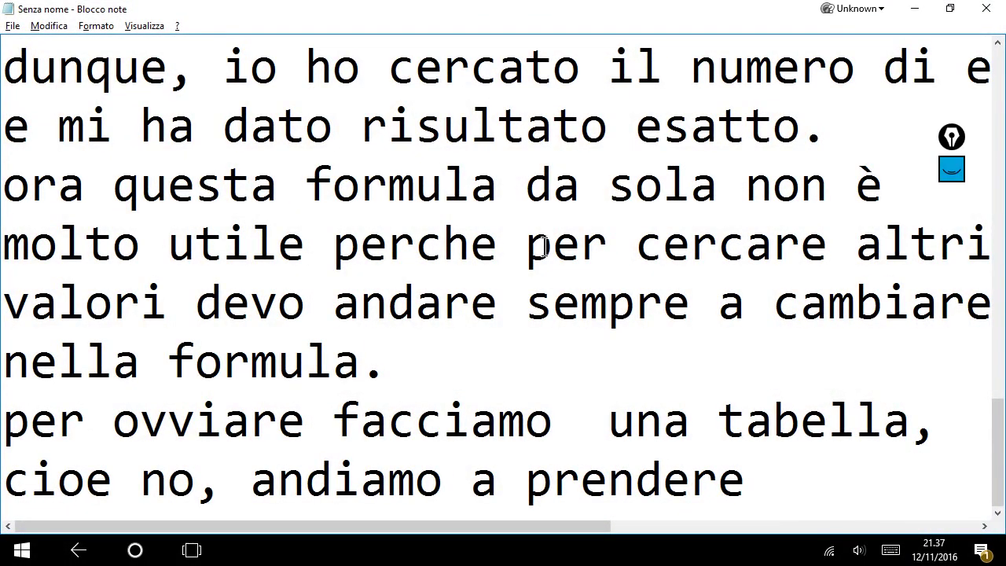
key("Return")
type("conv")
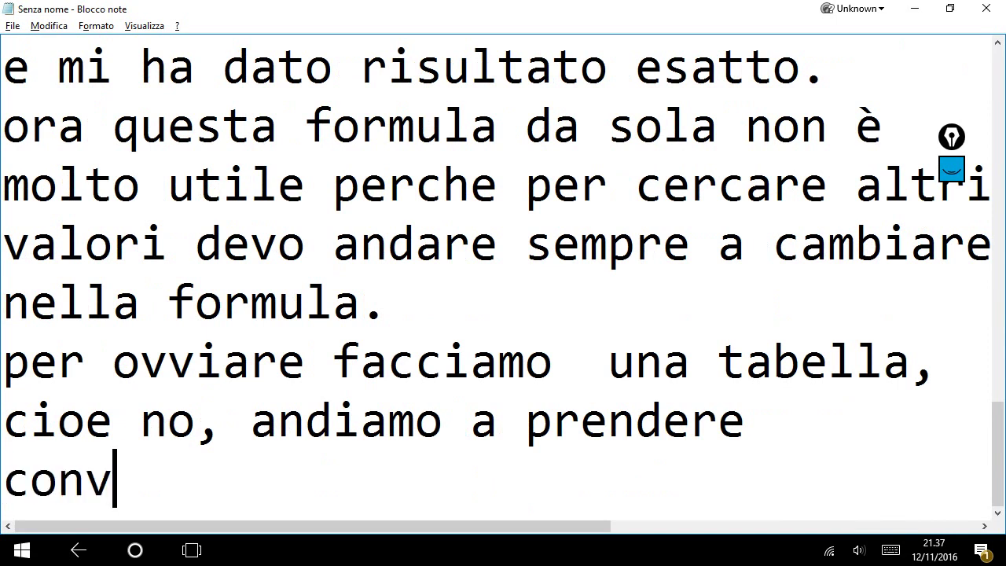
type("alida dati ")
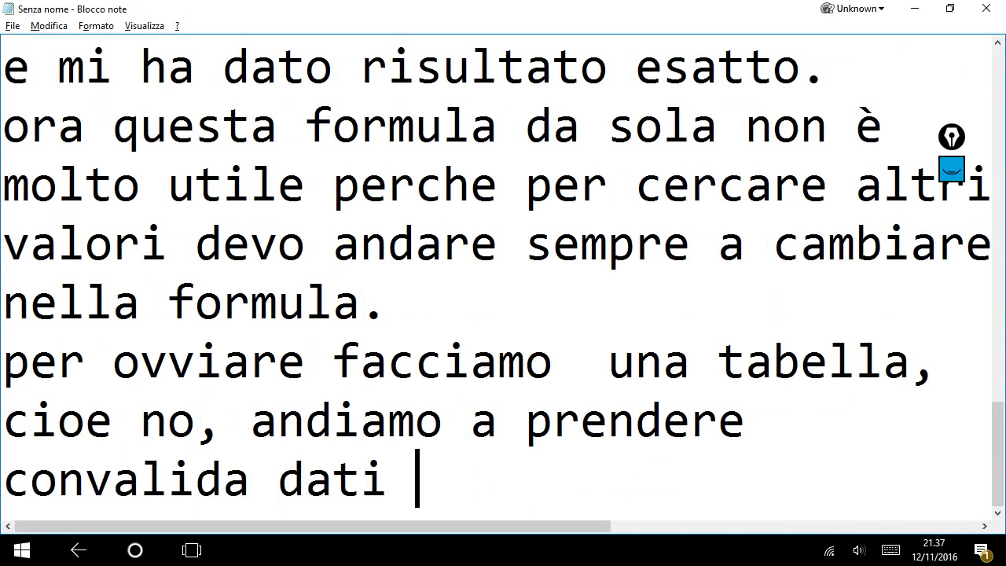
type("dalla")
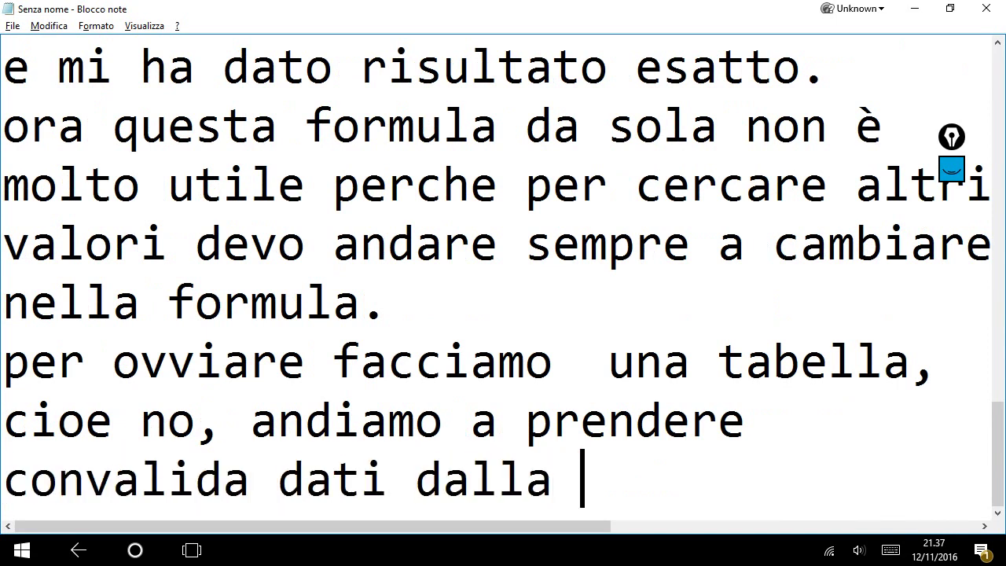
key("BackSpace")
key("BackSpace")
key("BackSpace")
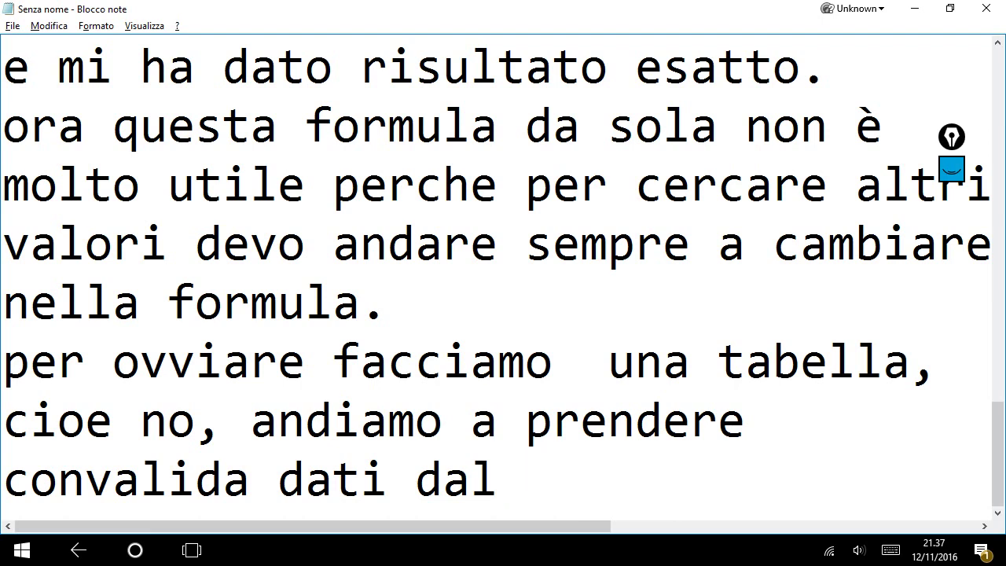
type("menu Dati")
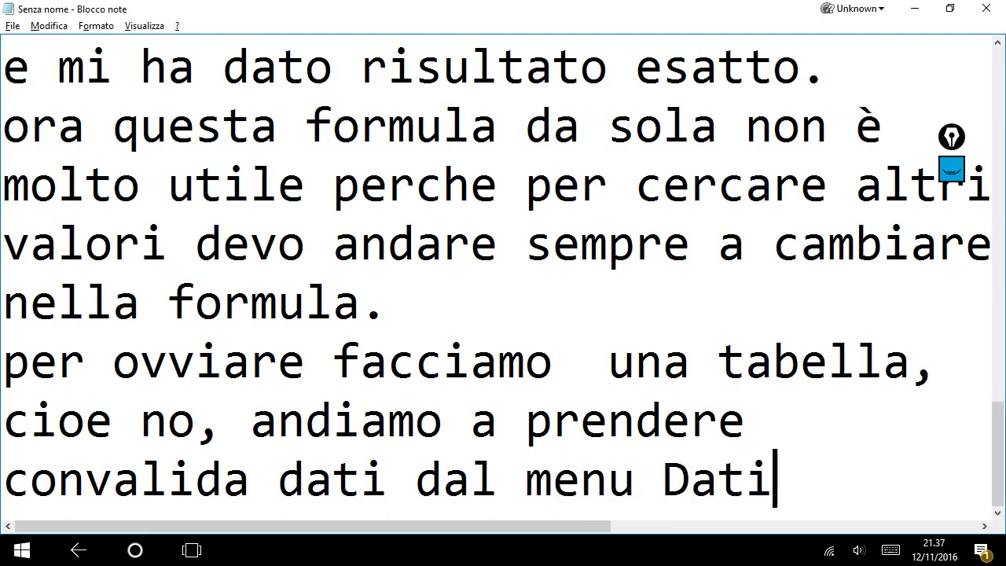
type(", ")
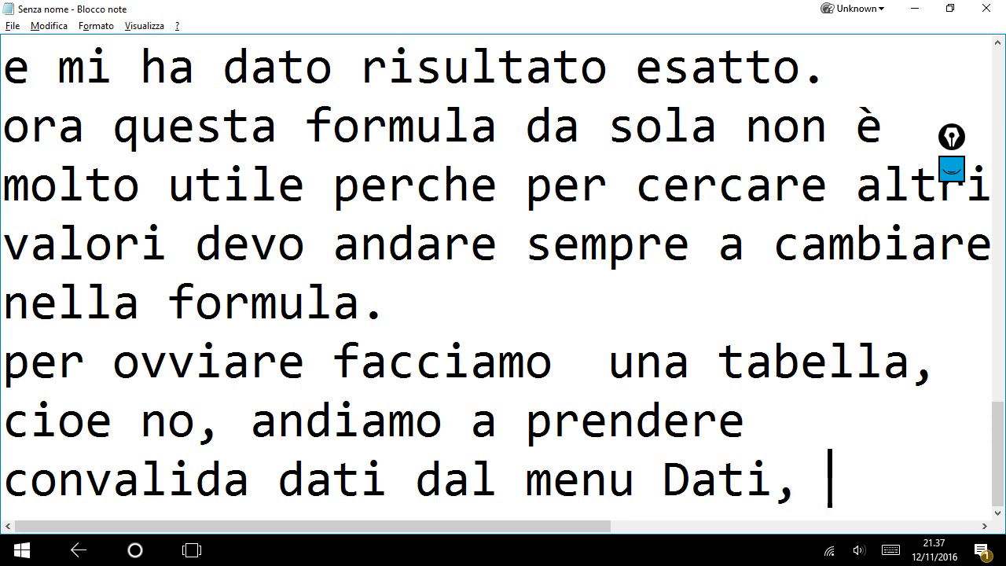
type("ti faccio ")
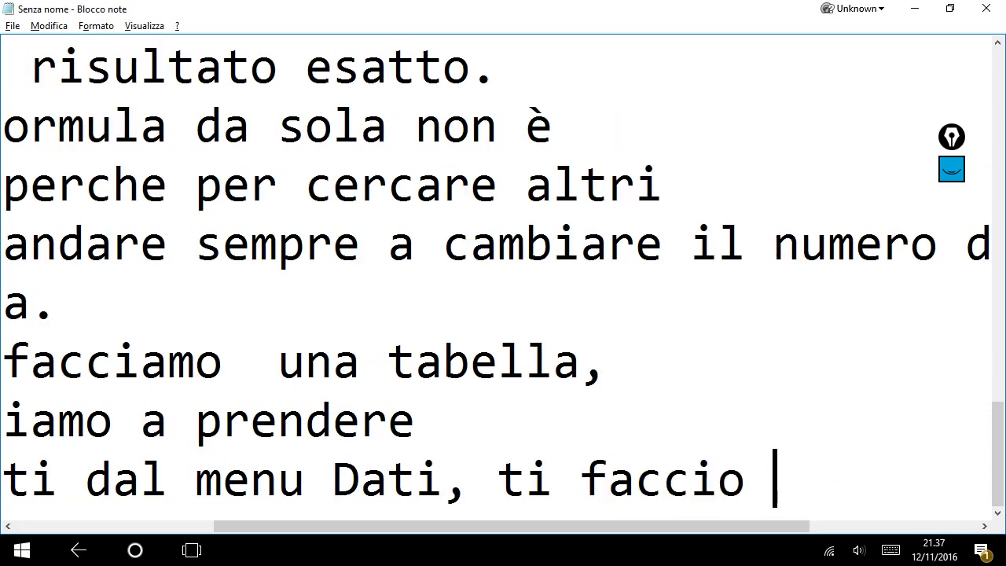
type("vedre e ti ")
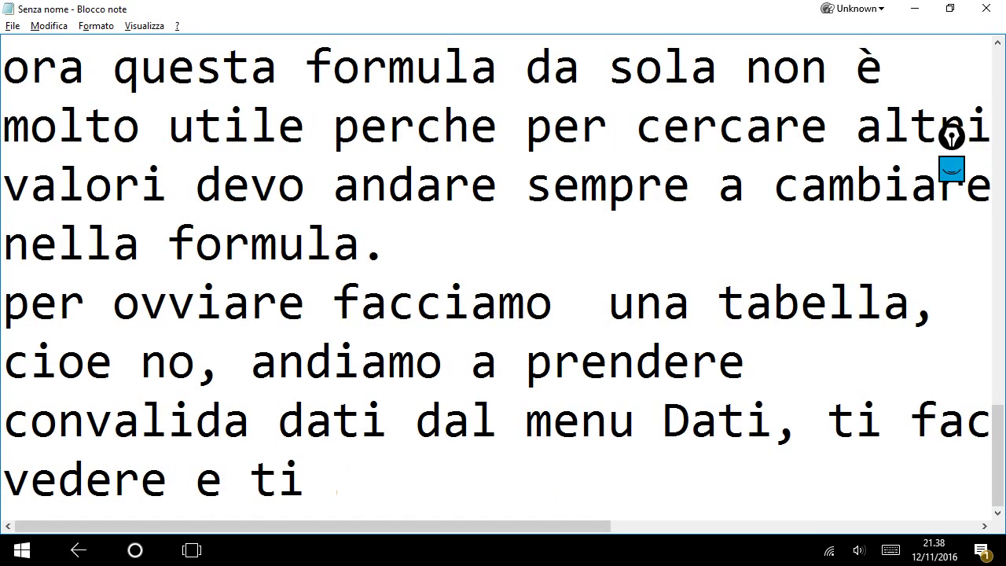
type("spiego dopo")
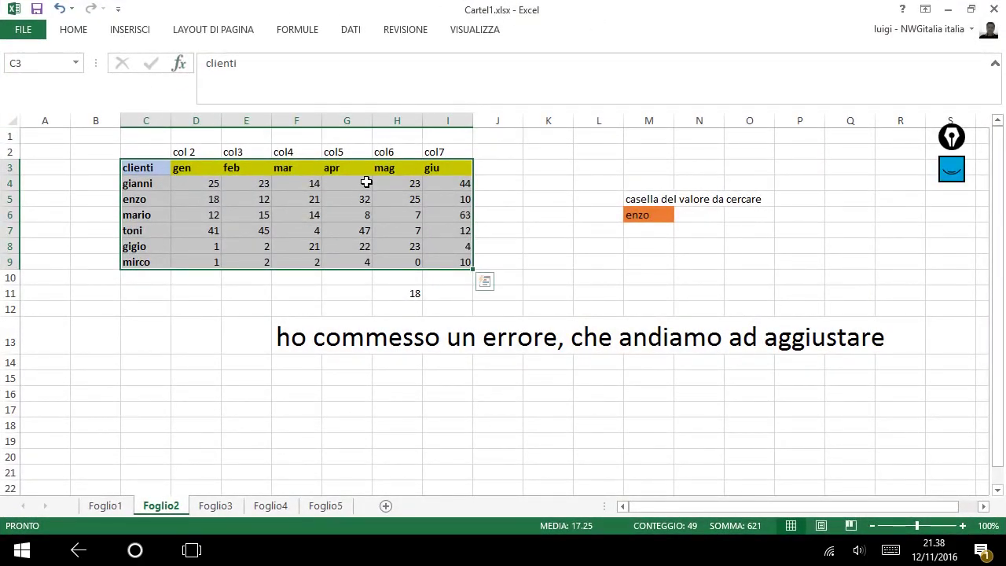
Pin the ribbon and give C3 an Elenco list validation sourced from C3:C9
left_click(349, 30)
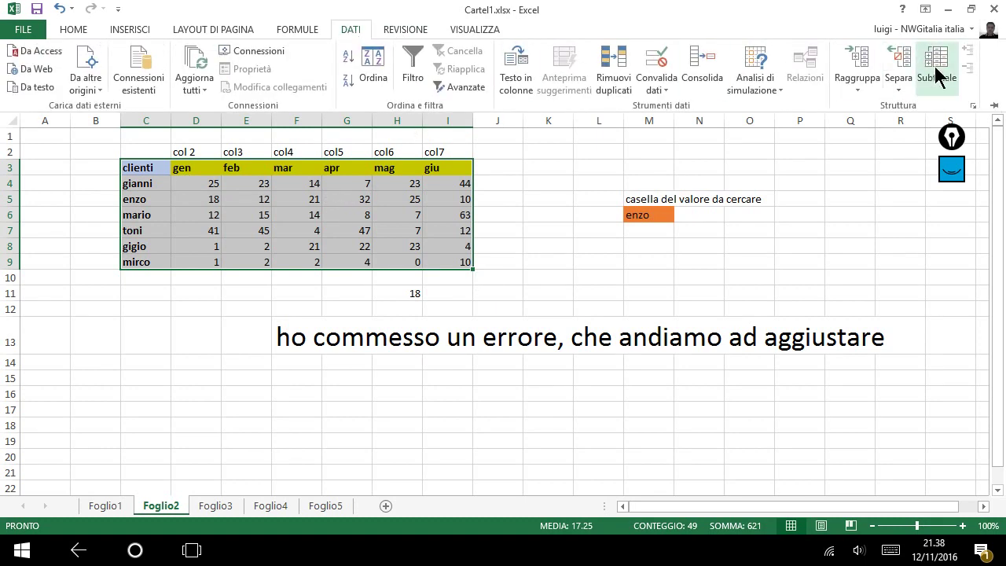
left_click(994, 105)
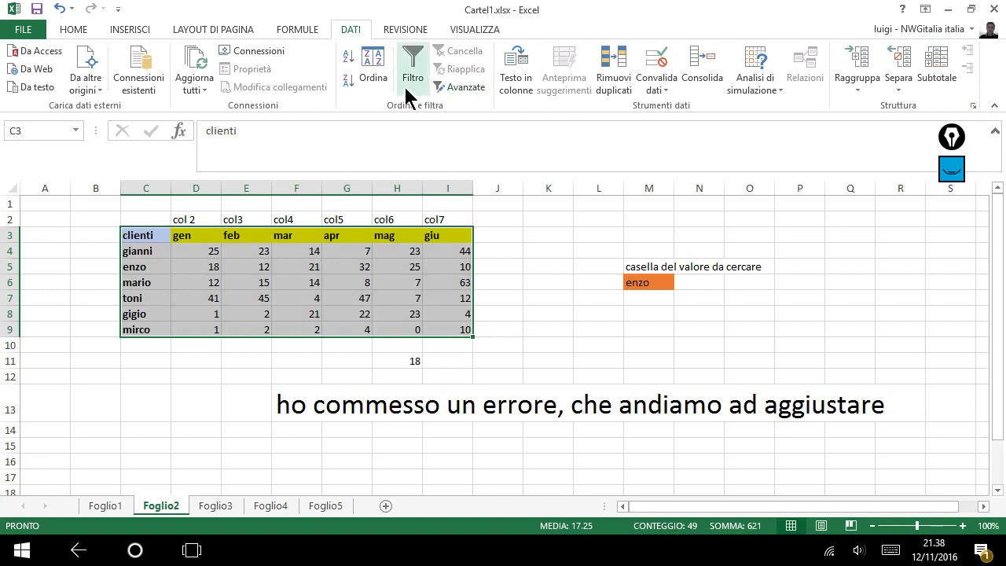
left_click(659, 67)
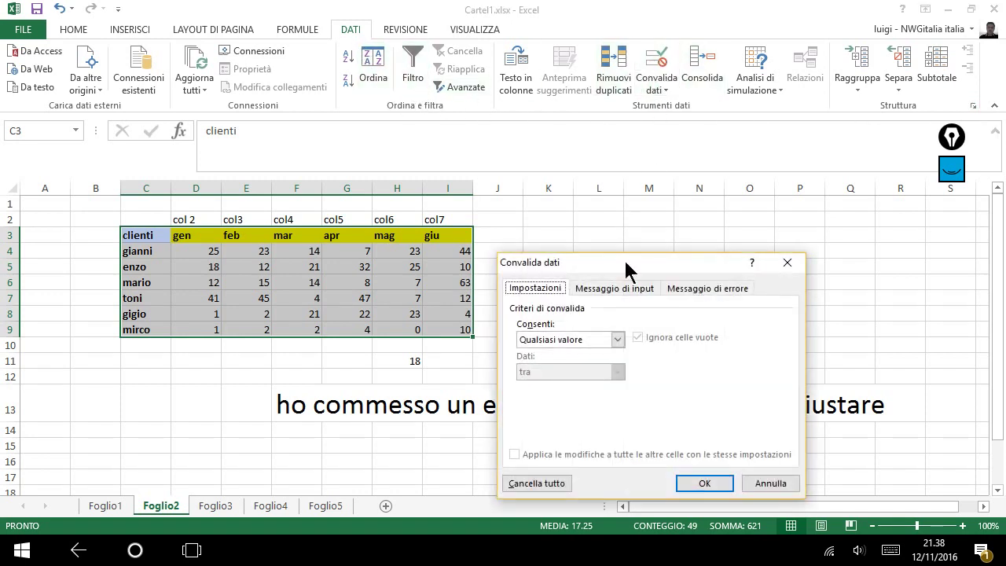
left_click(601, 343)
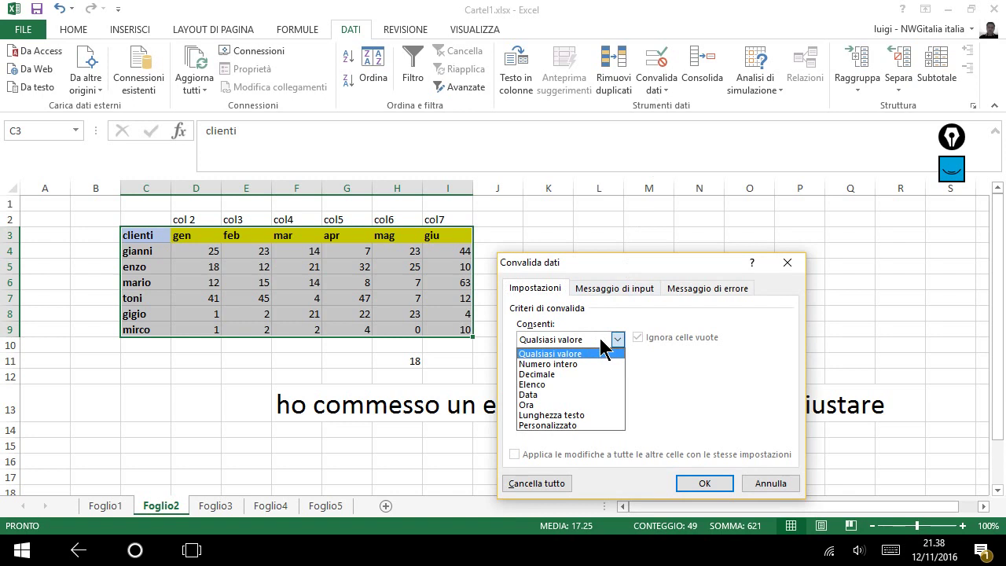
left_click(569, 385)
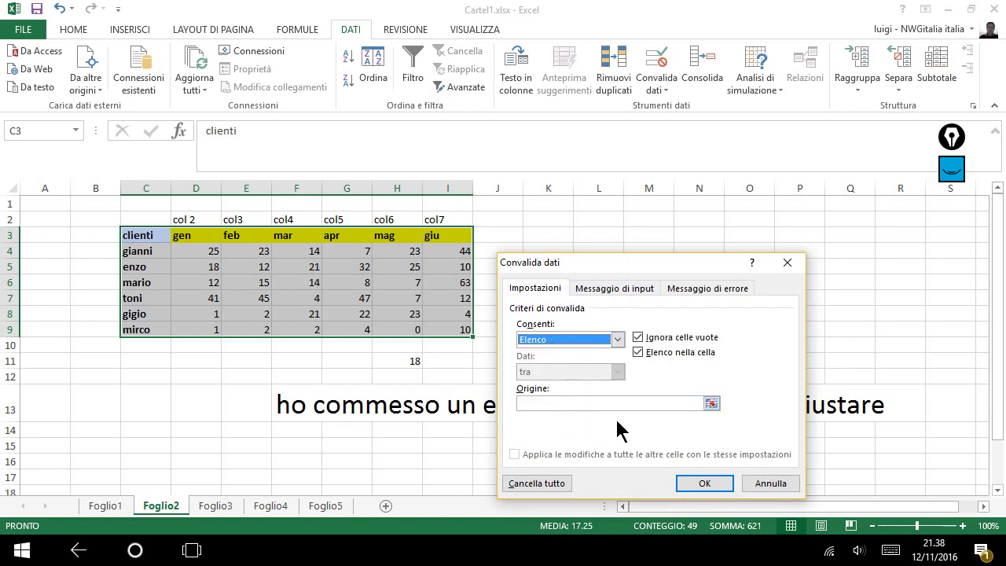
left_click(711, 403)
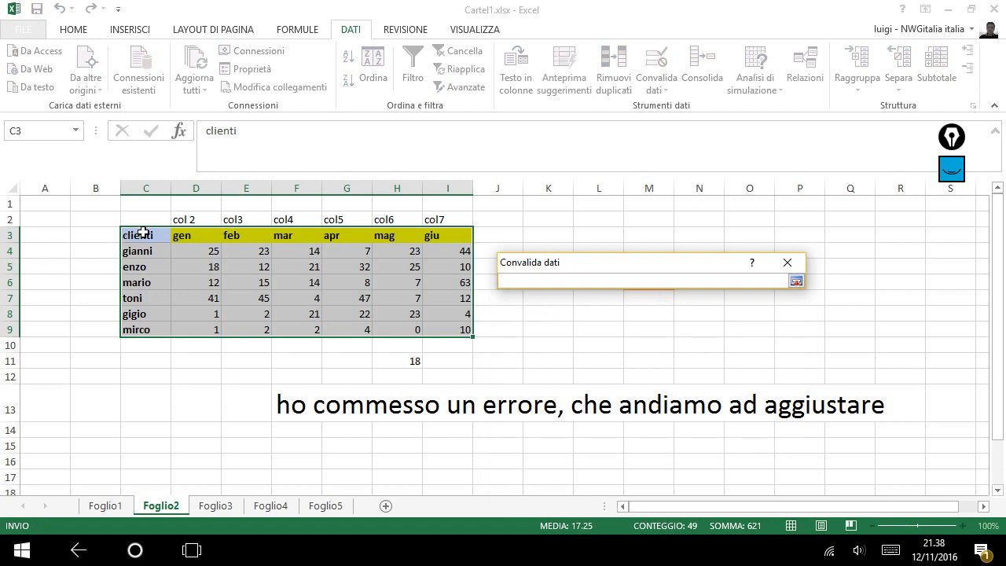
left_click_drag(142, 232, 142, 331)
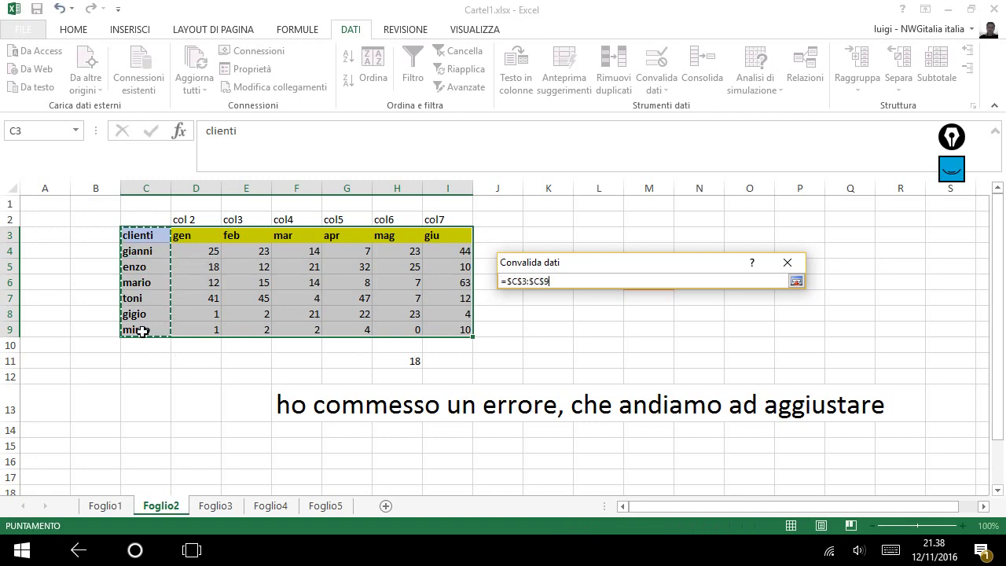
left_click(796, 279)
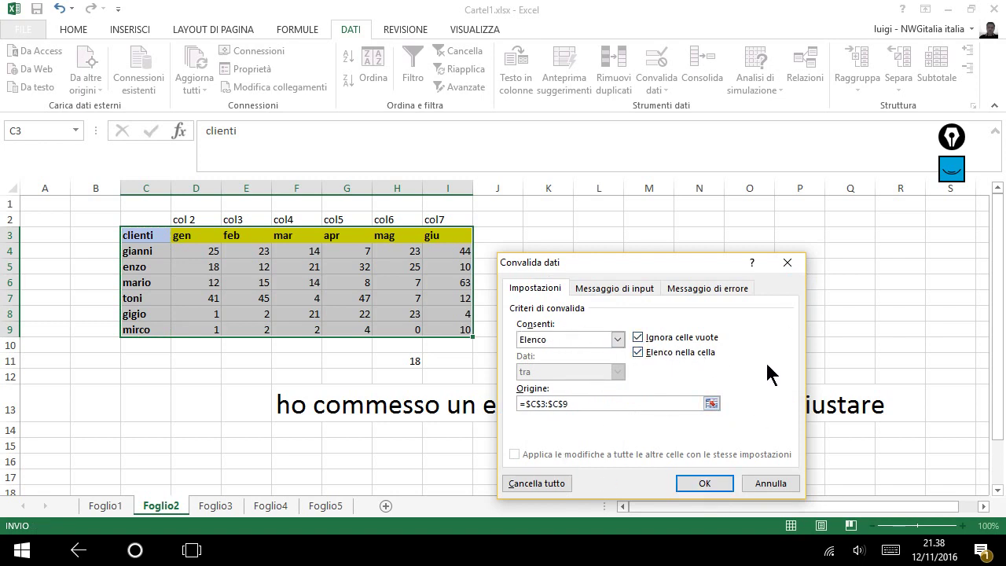
left_click(705, 483)
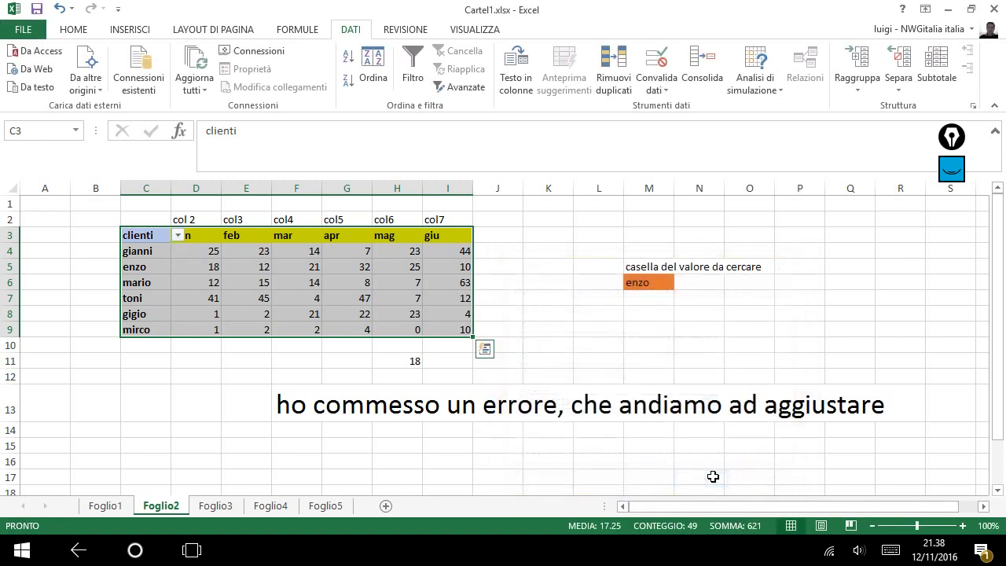
Inspect C3's new dropdown, the H11 lookup formula and the caption row F13:Q13
left_click(511, 301)
left_click(161, 235)
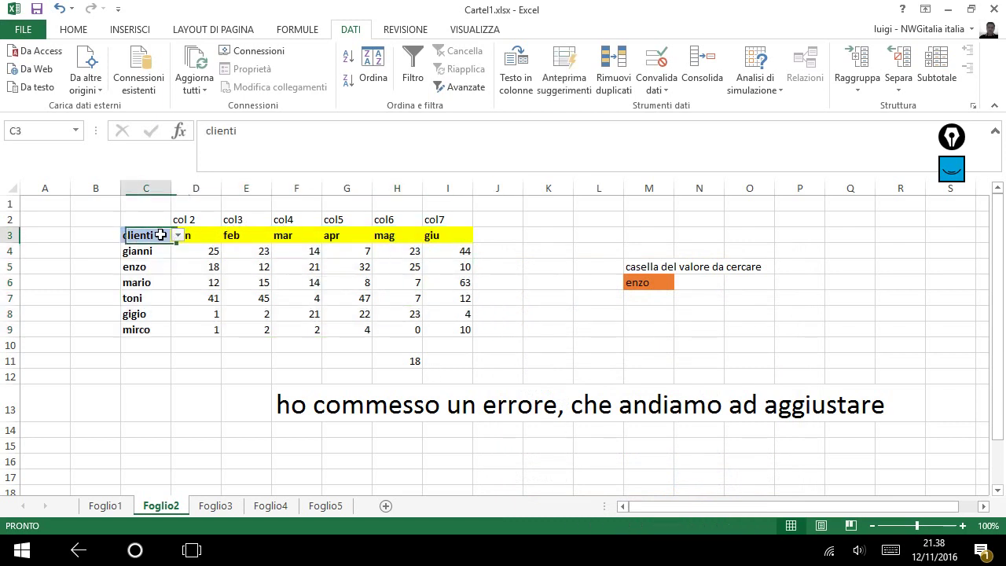
left_click(654, 282)
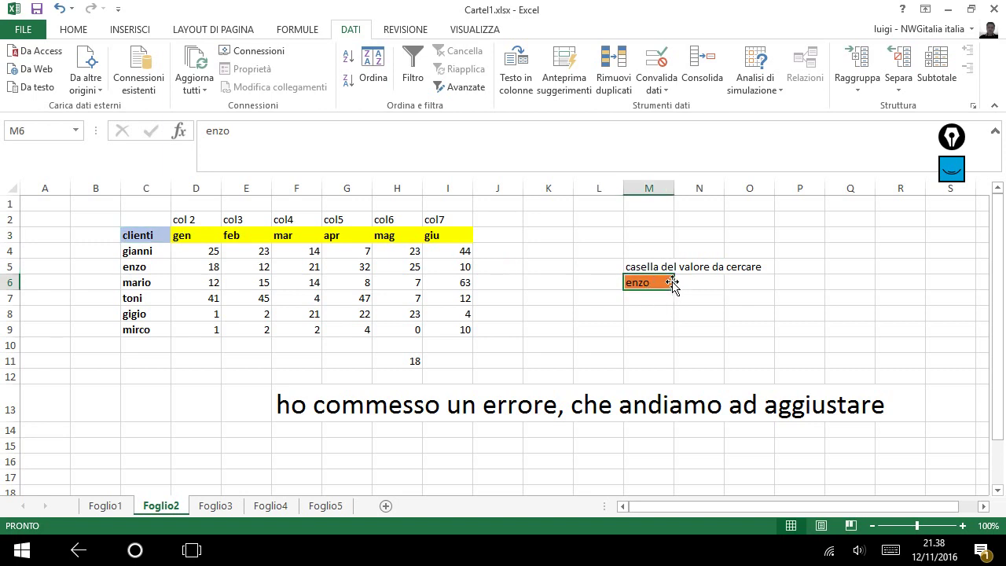
left_click(402, 362)
left_click(500, 364)
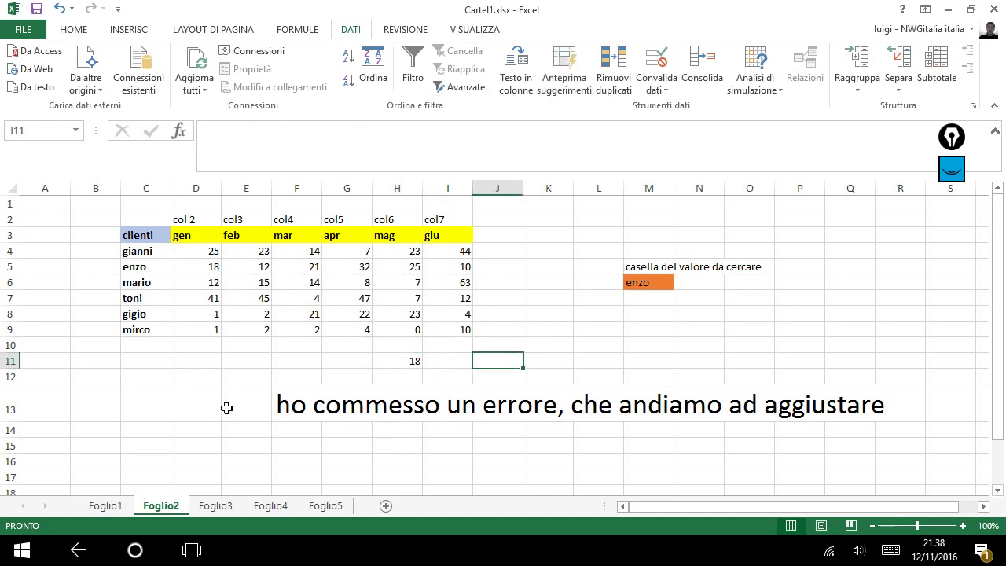
left_click(327, 400)
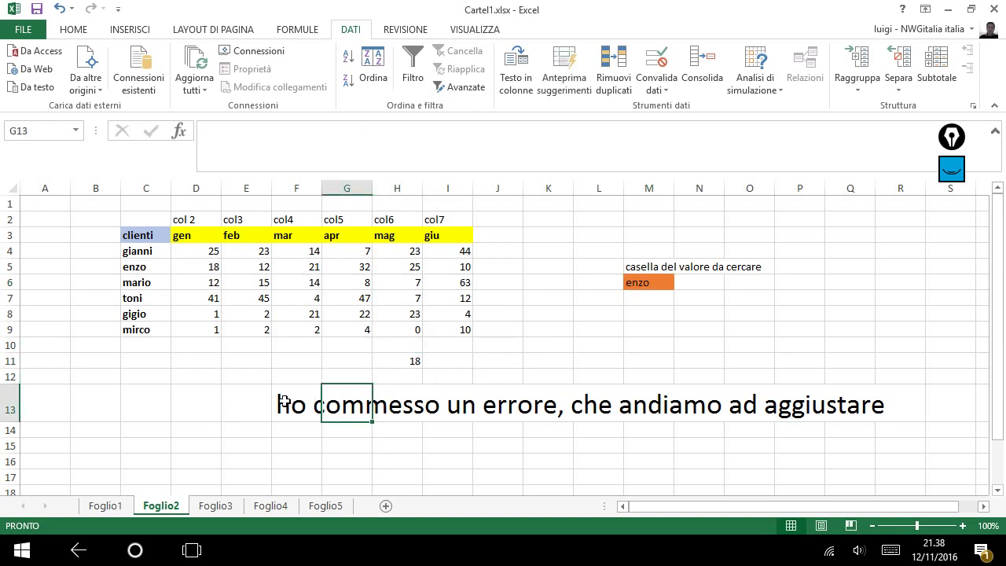
left_click_drag(283, 399, 833, 407)
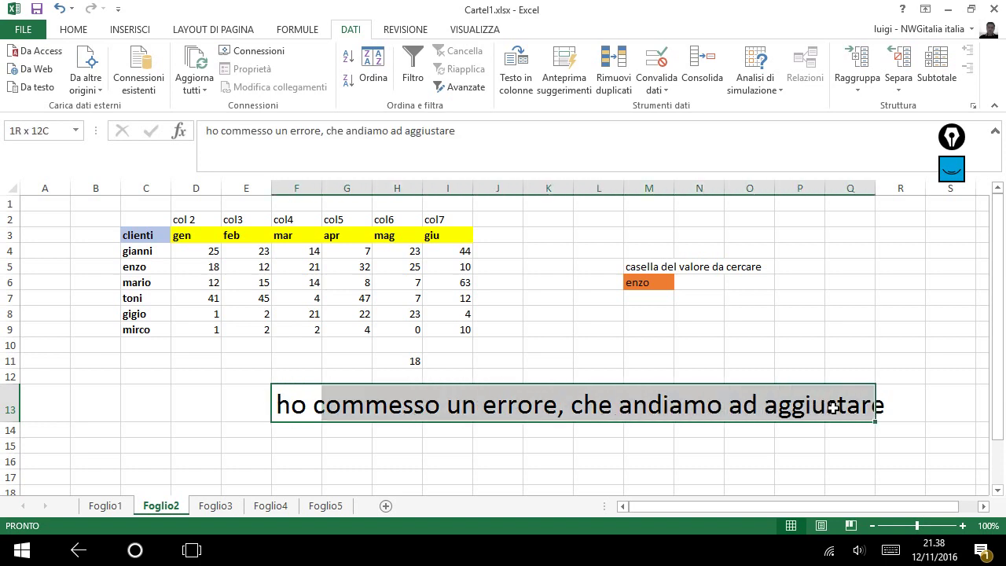
left_click_drag(839, 407, 840, 407)
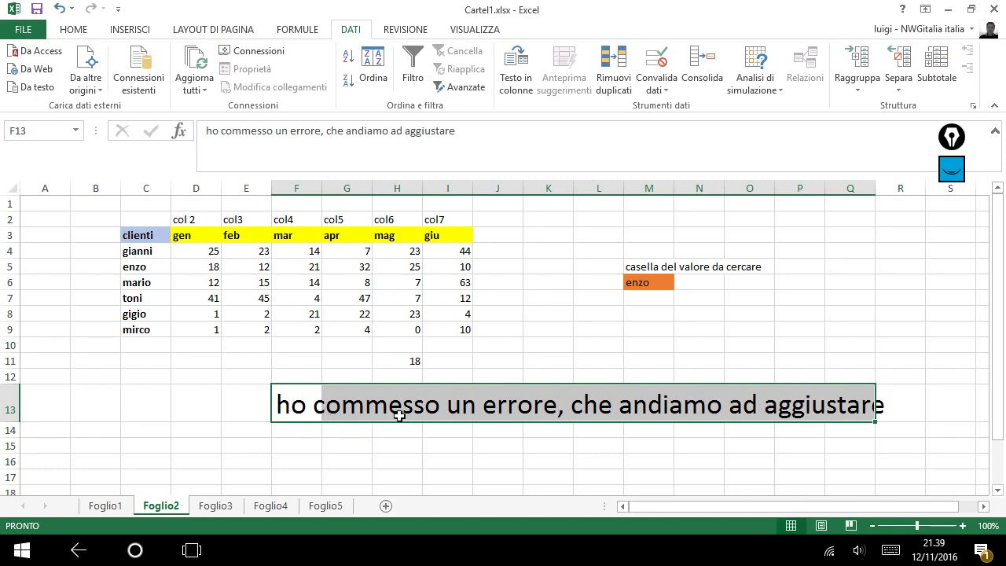
left_click(645, 340)
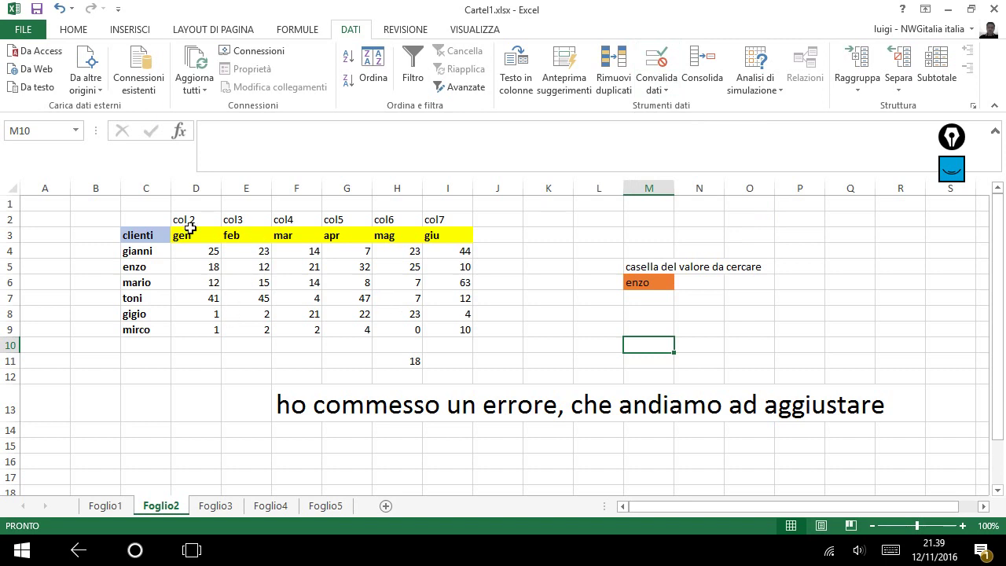
Undo the C3 list validation, checking it with Redo, then select M6
left_click(60, 7)
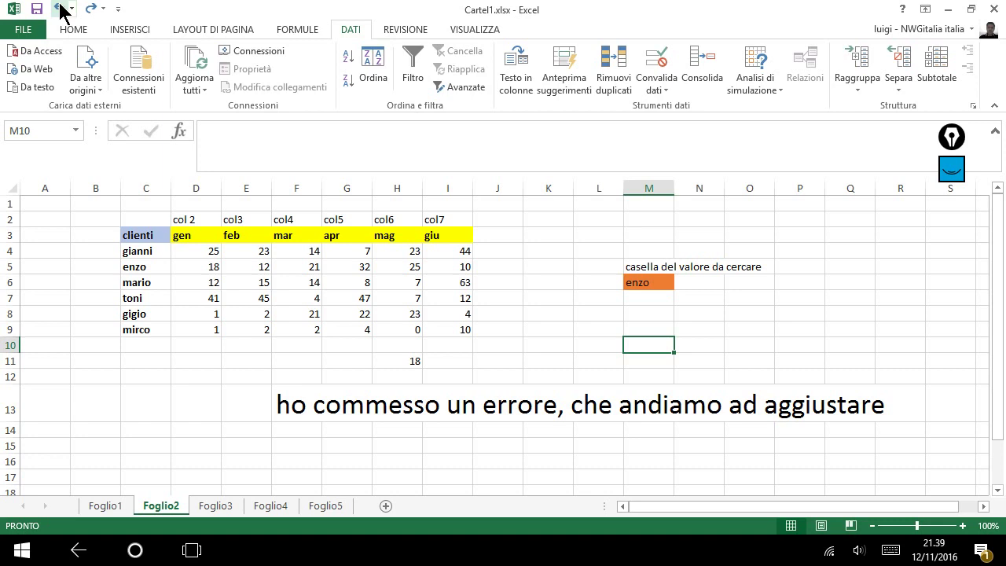
left_click(60, 7)
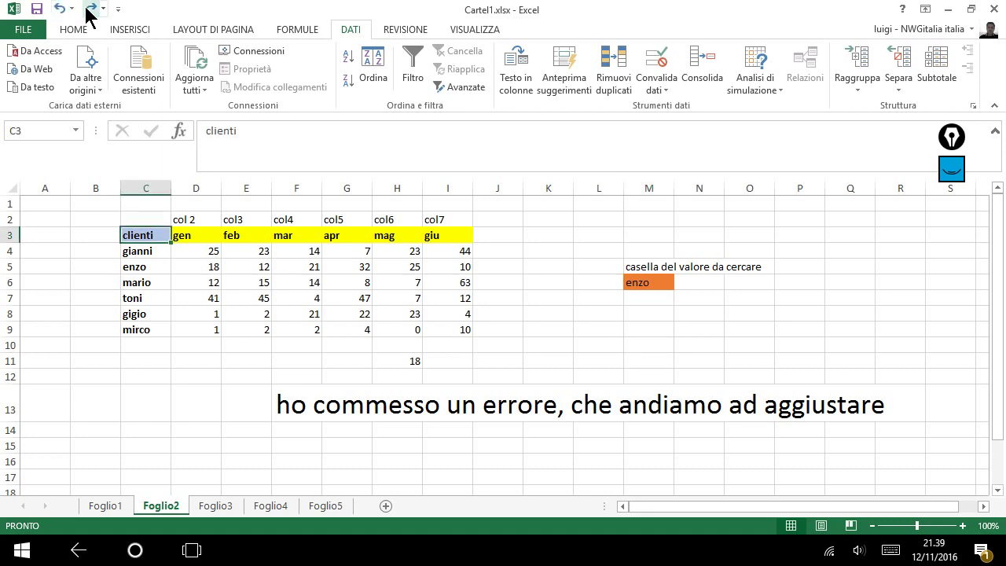
left_click(90, 9)
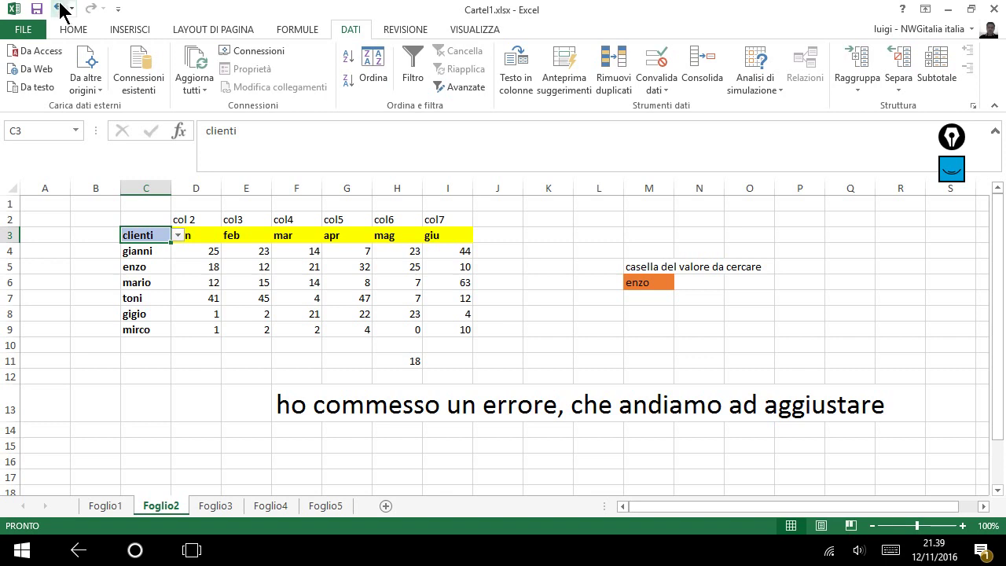
left_click(60, 8)
left_click(586, 334)
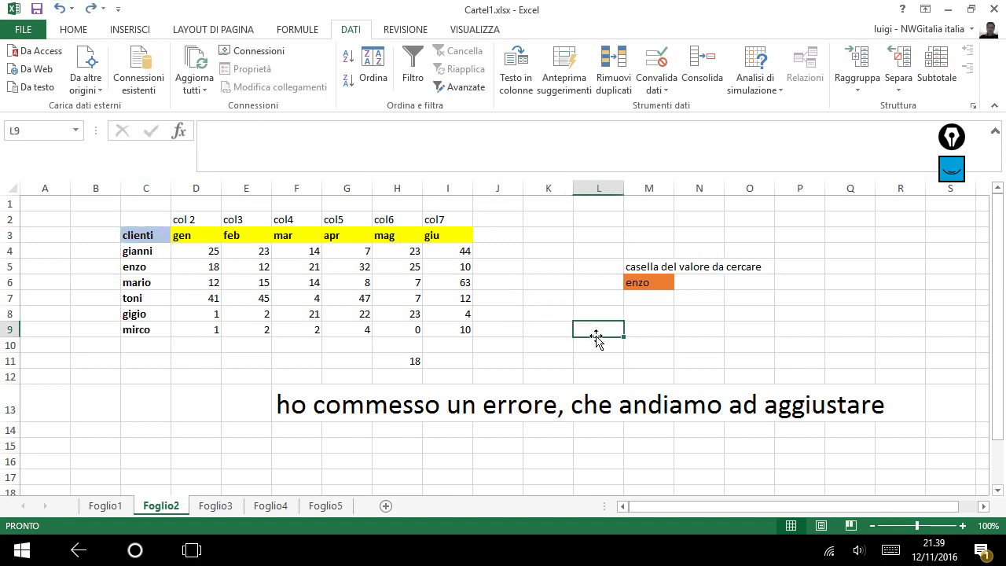
left_click(640, 283)
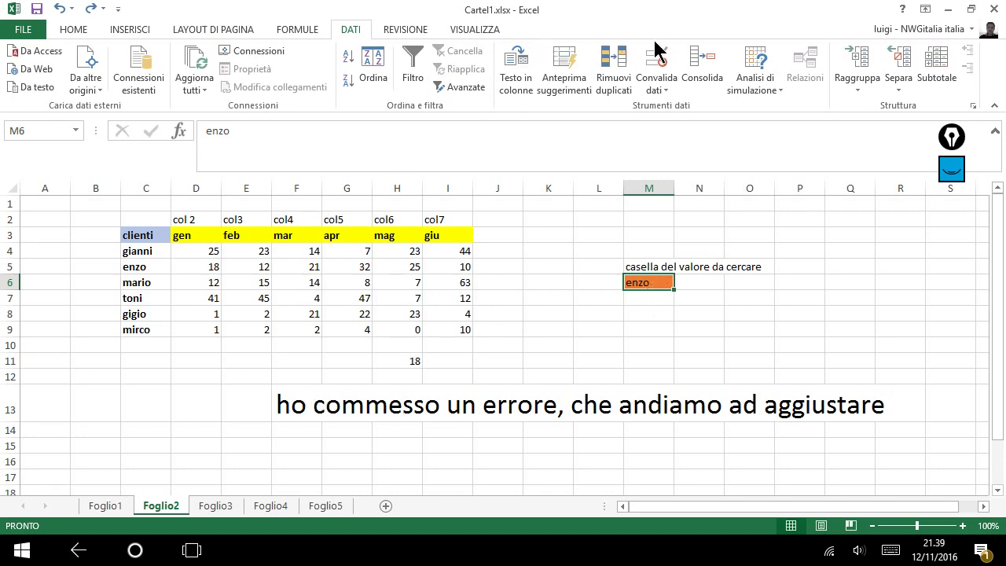
Give M6 an Elenco list validation sourced from the client names =$C$4:$C$9
left_click(660, 64)
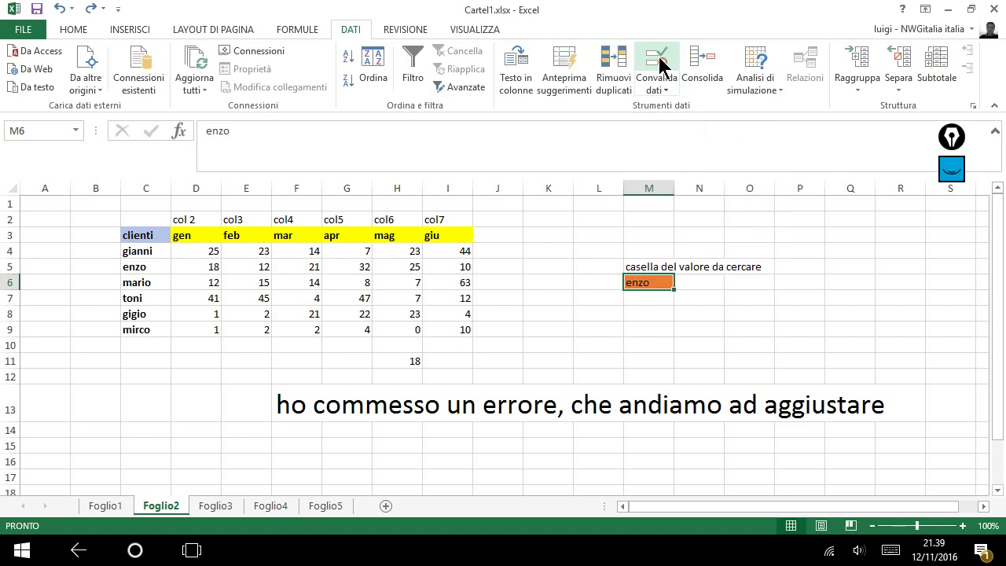
left_click(541, 341)
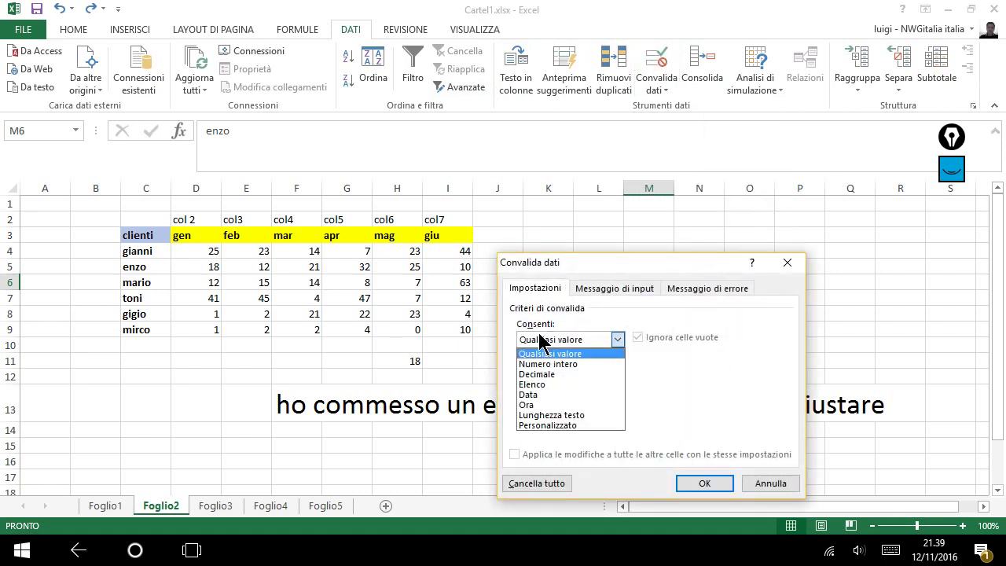
left_click(540, 391)
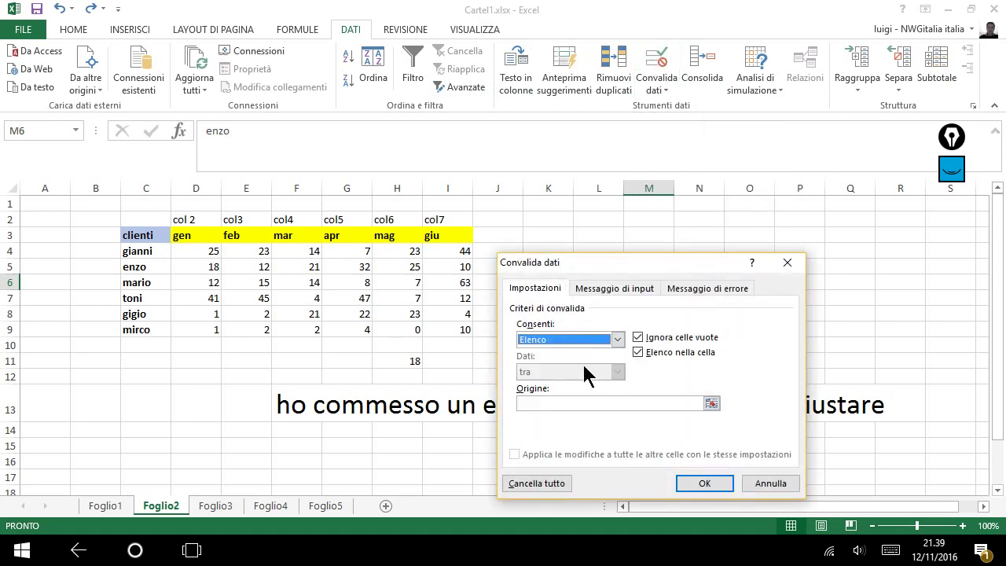
left_click(711, 403)
mouse_move(144, 235)
left_mouse_down()
mouse_move(69, 413)
mouse_move(92, 359)
mouse_move(138, 333)
left_mouse_up()
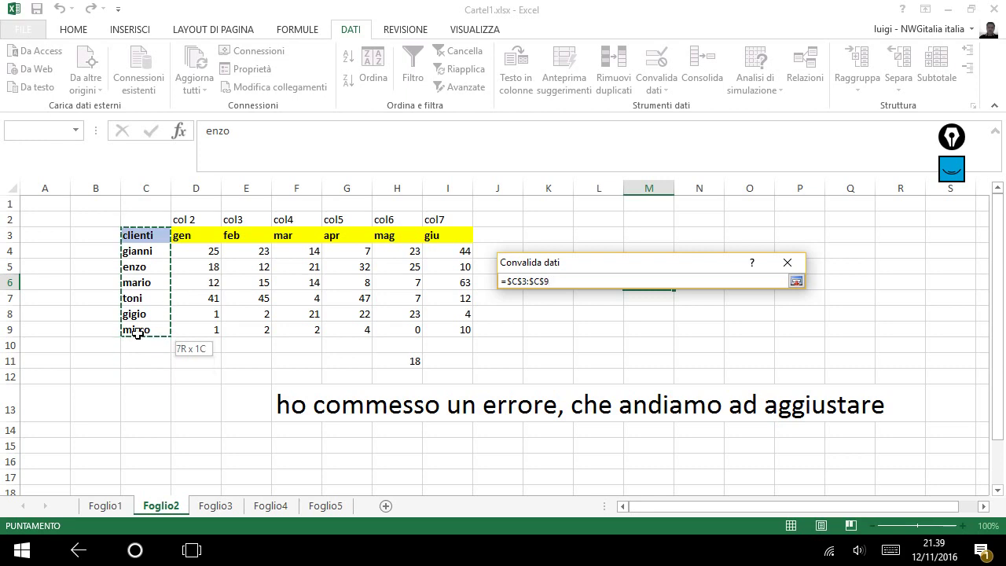
left_click_drag(139, 250, 138, 330)
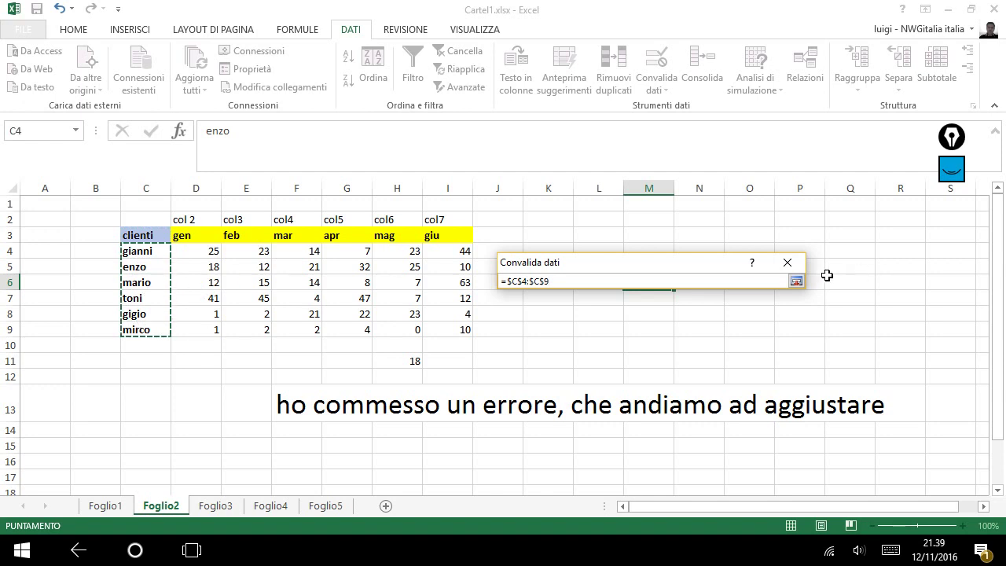
left_click(796, 281)
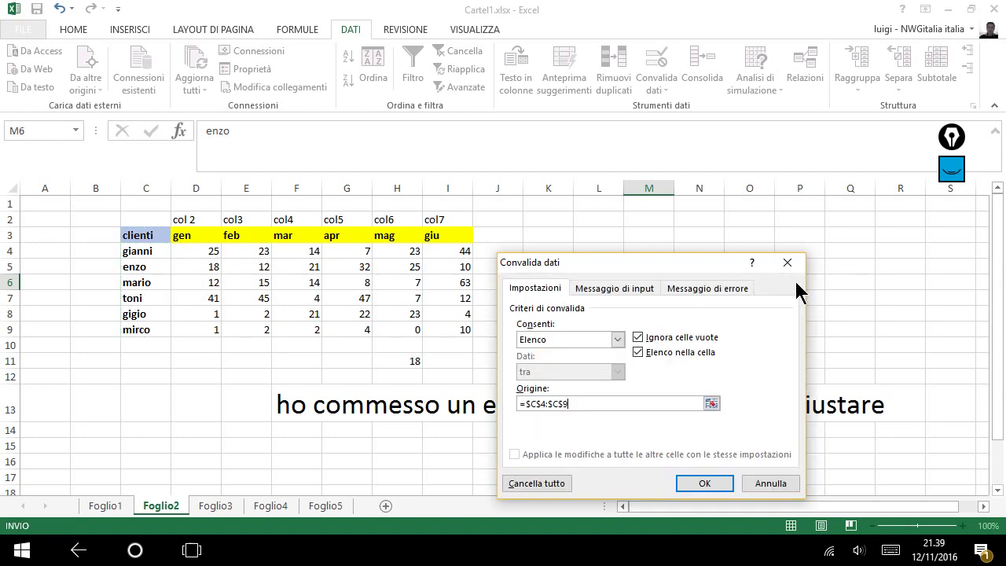
left_click(702, 479)
Cycle M6 through mario, toni, gigio, mirco, finishing on gianni
left_click(679, 284)
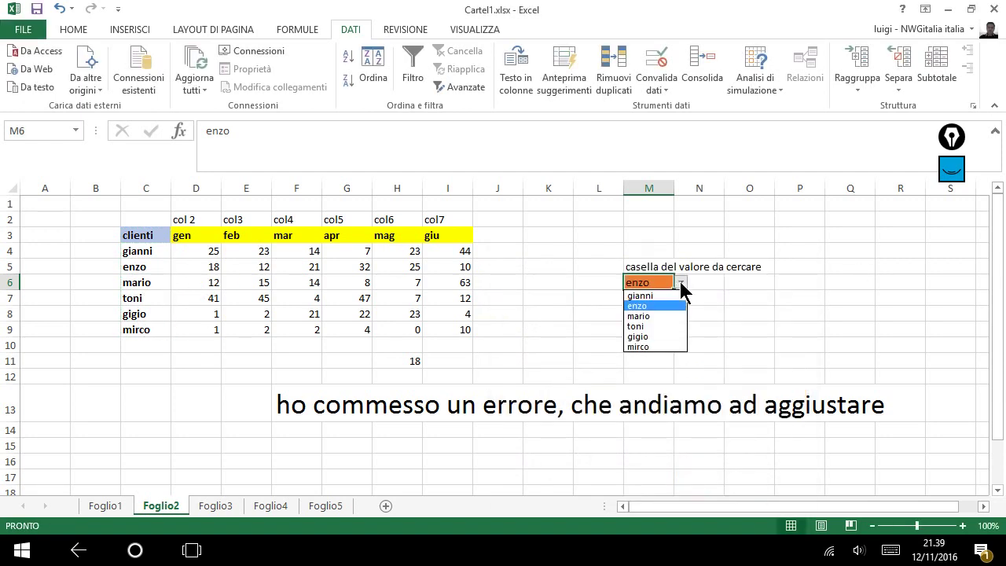
left_click(657, 317)
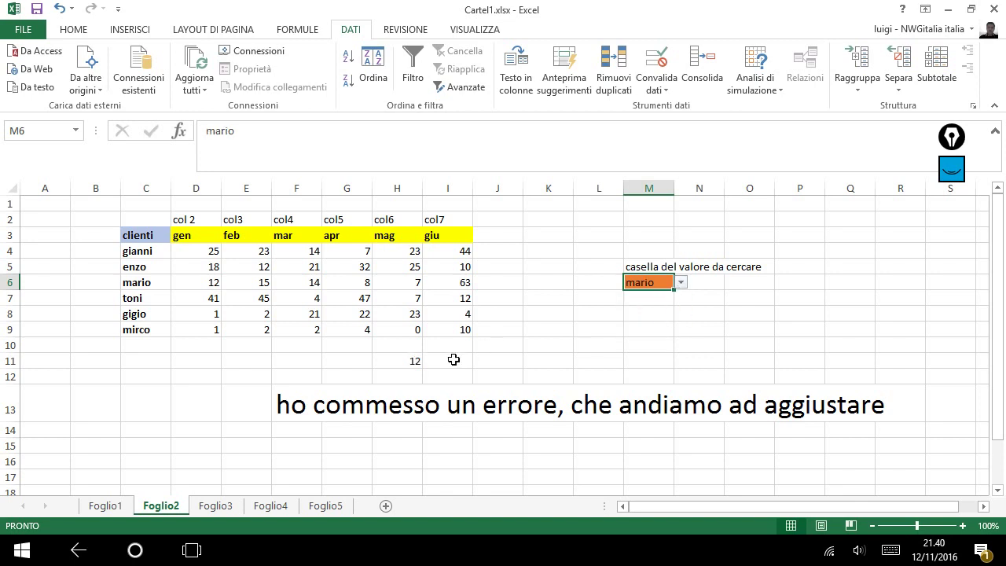
left_click(679, 282)
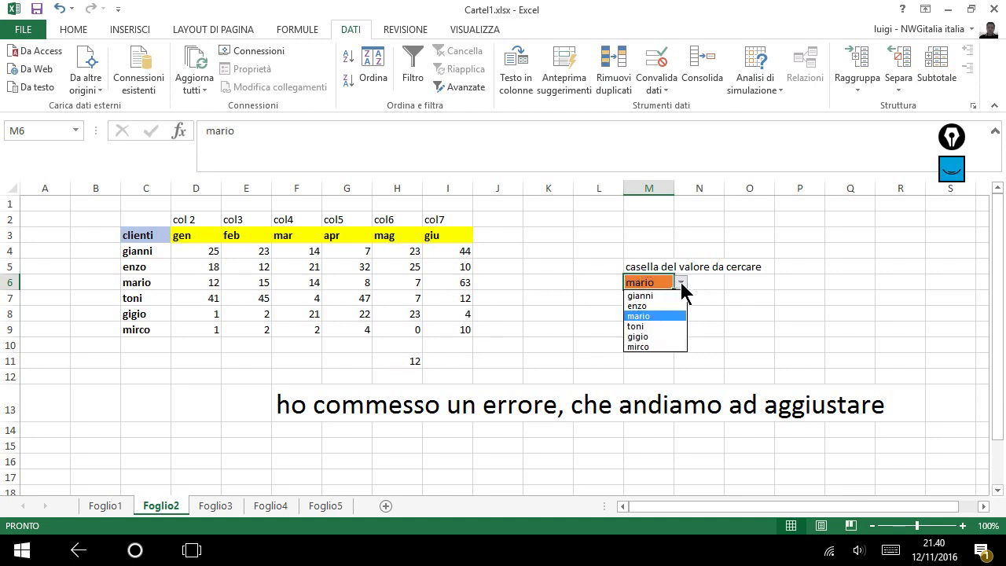
left_click(660, 328)
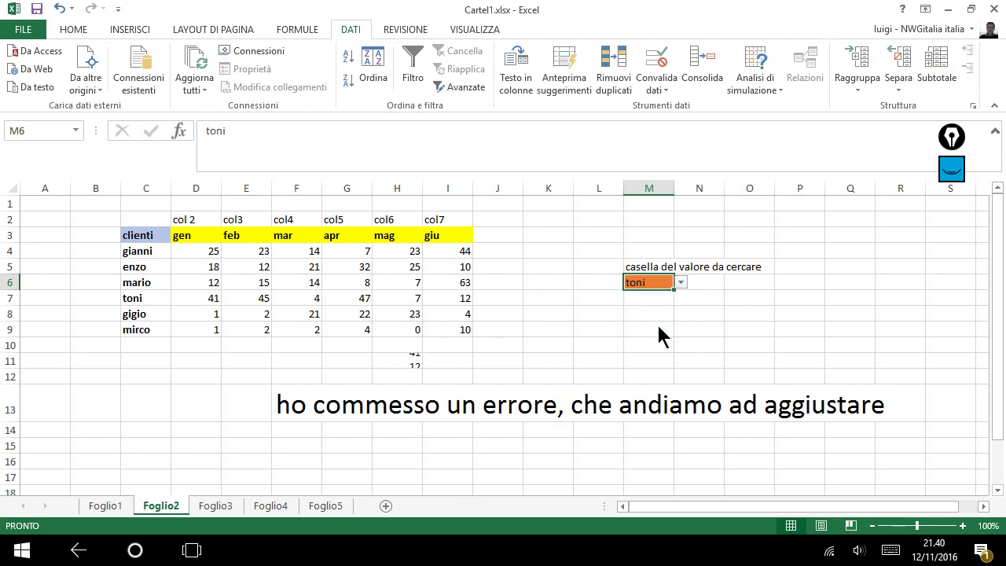
left_click(680, 283)
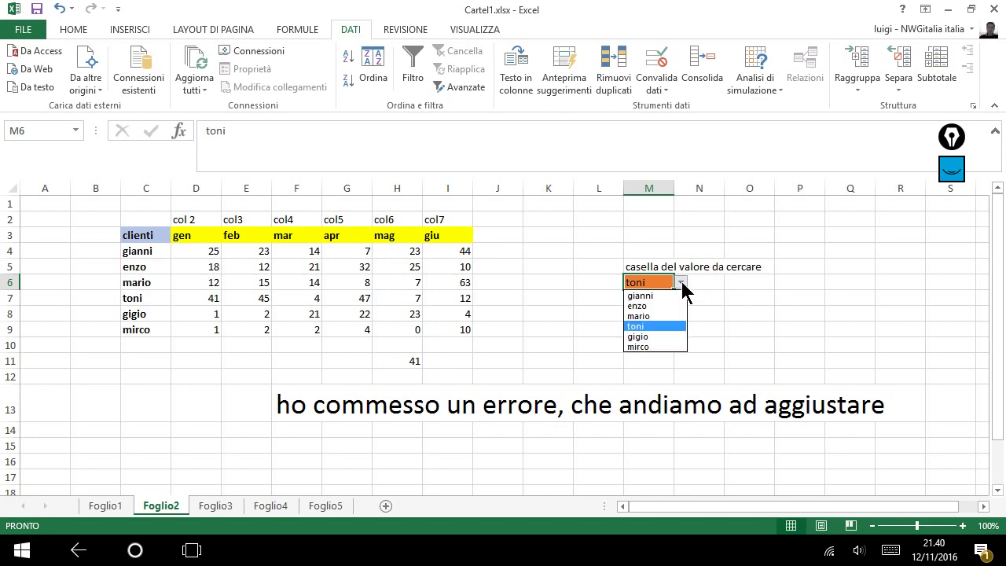
left_click(661, 336)
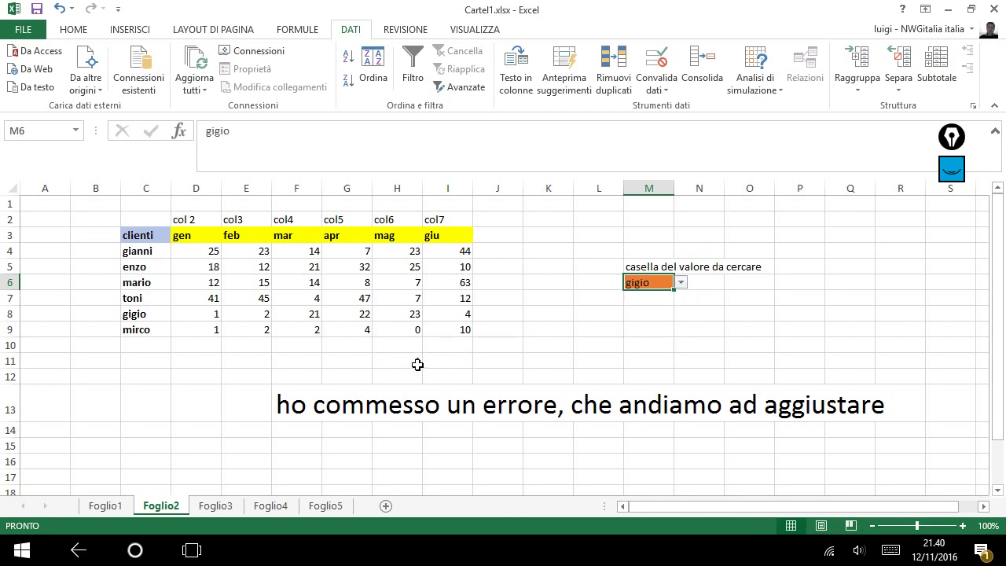
left_click(682, 280)
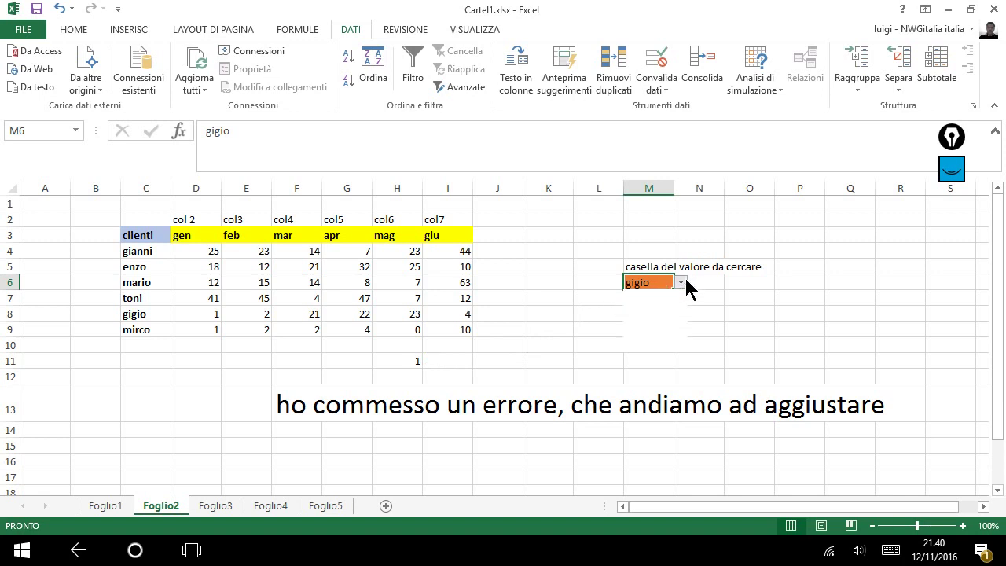
left_click(642, 346)
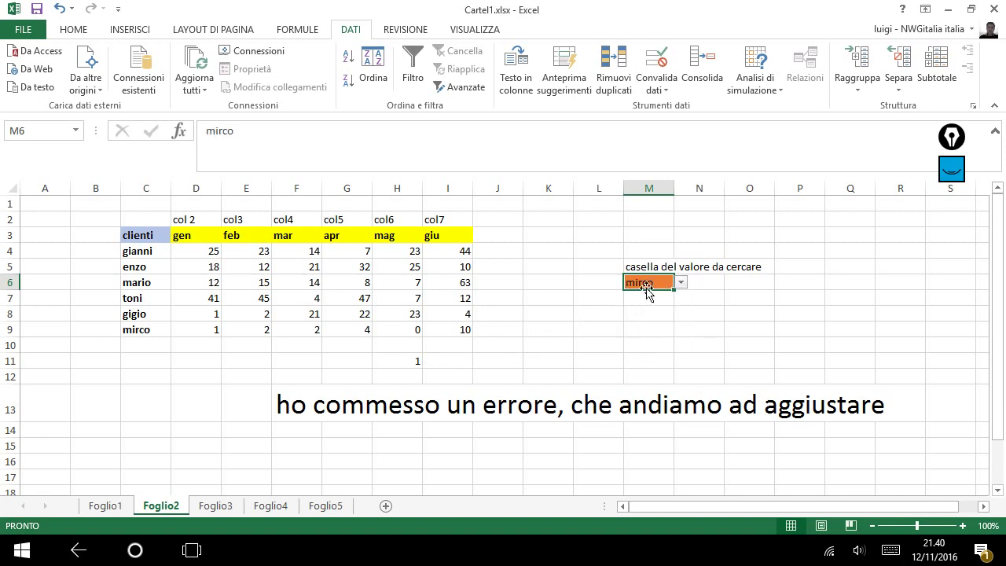
left_click(682, 281)
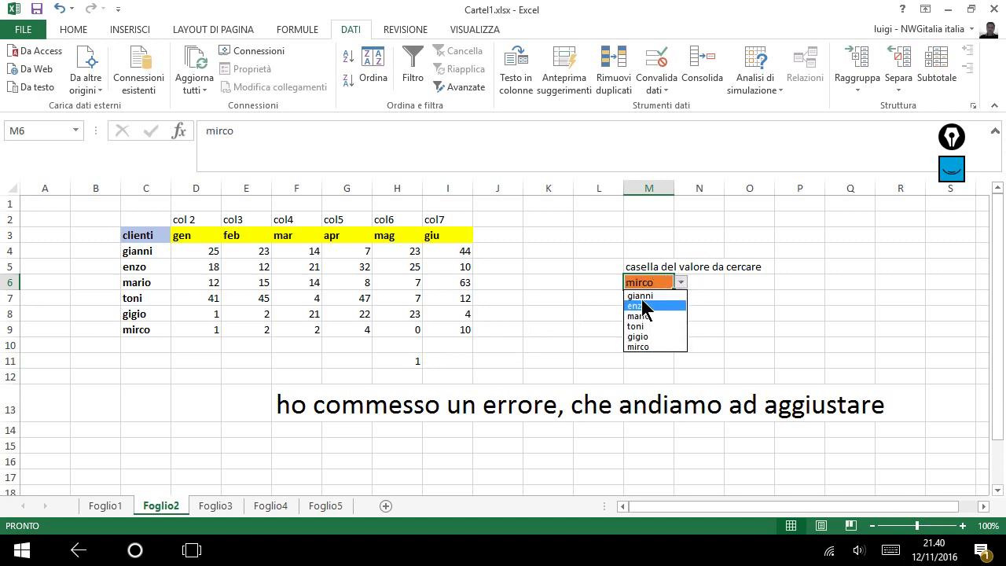
left_click(646, 298)
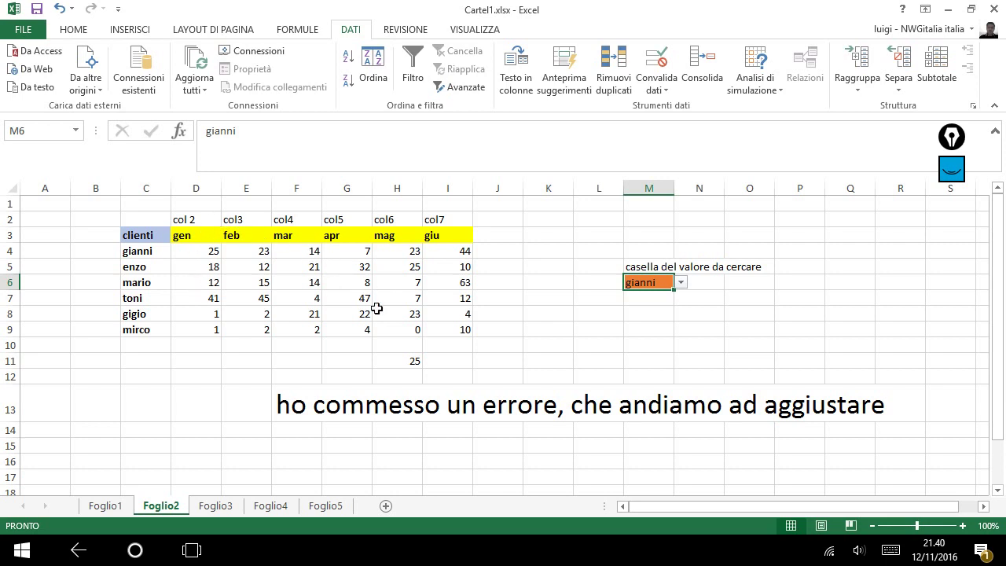
Check H11's lookup result against gianni's gen value in D4, then select M7
left_click(415, 359)
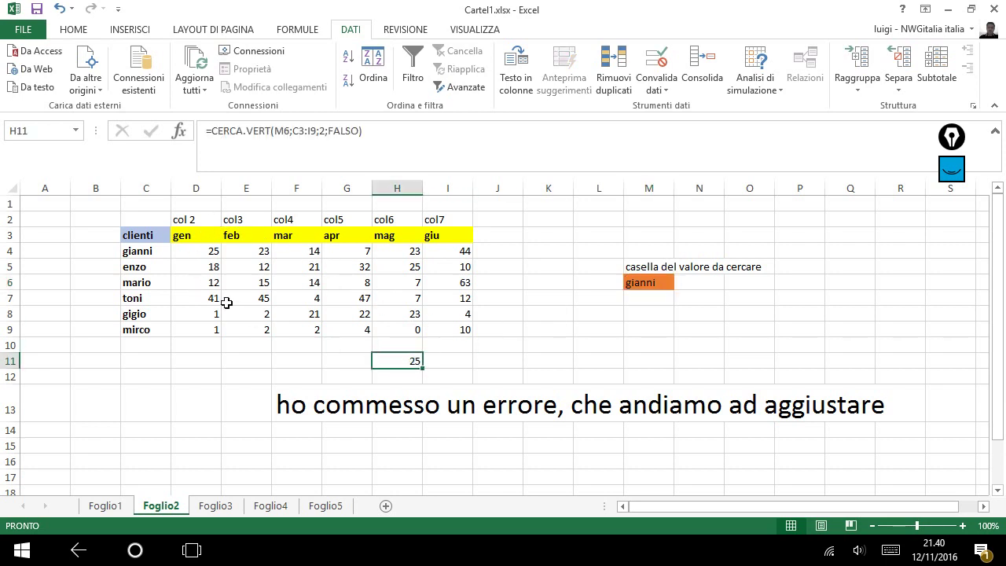
left_click(206, 254)
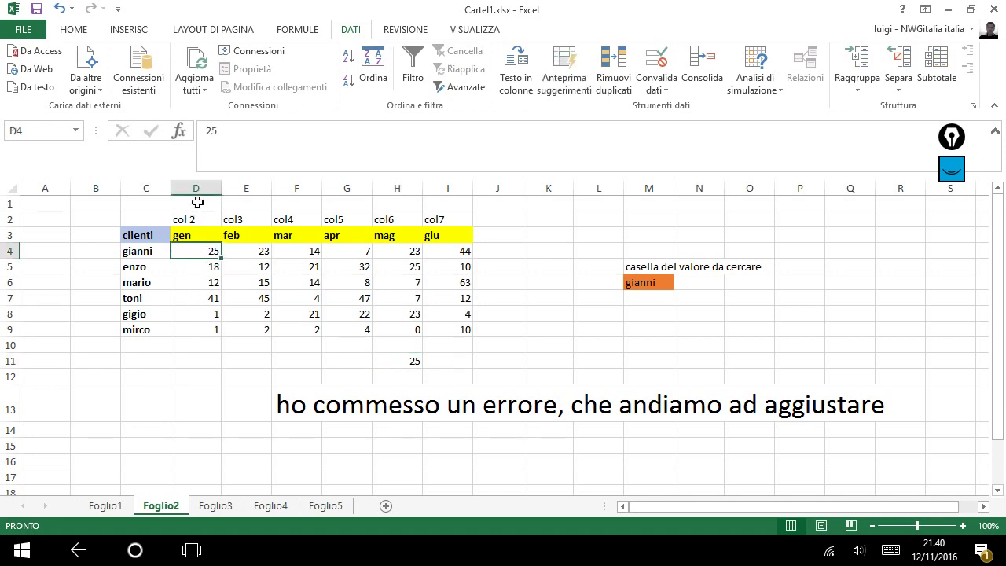
left_click(646, 297)
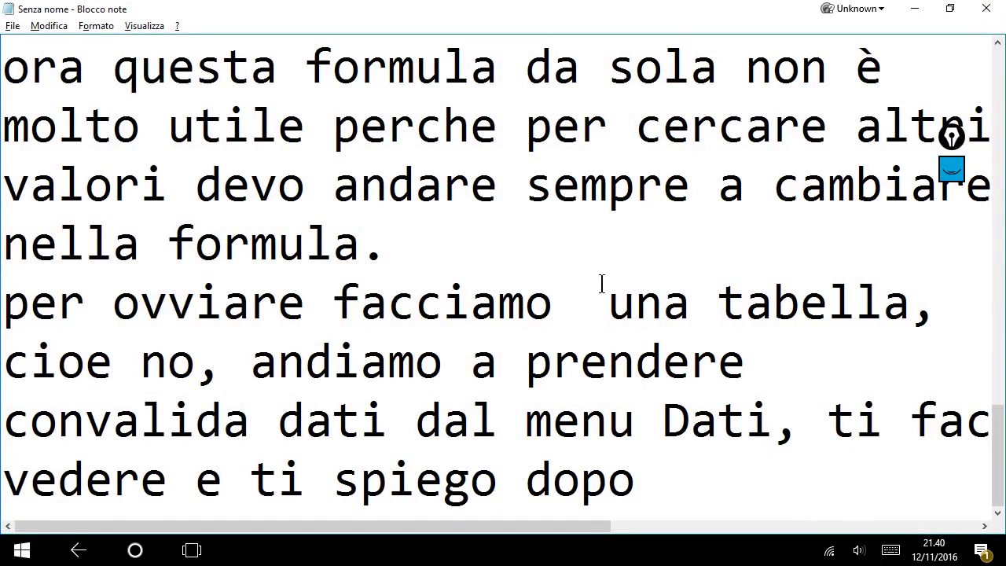
Note that the error was fixed using convalida dati and ticking the search box, as shown
type(".")
key("Return")
type("o")
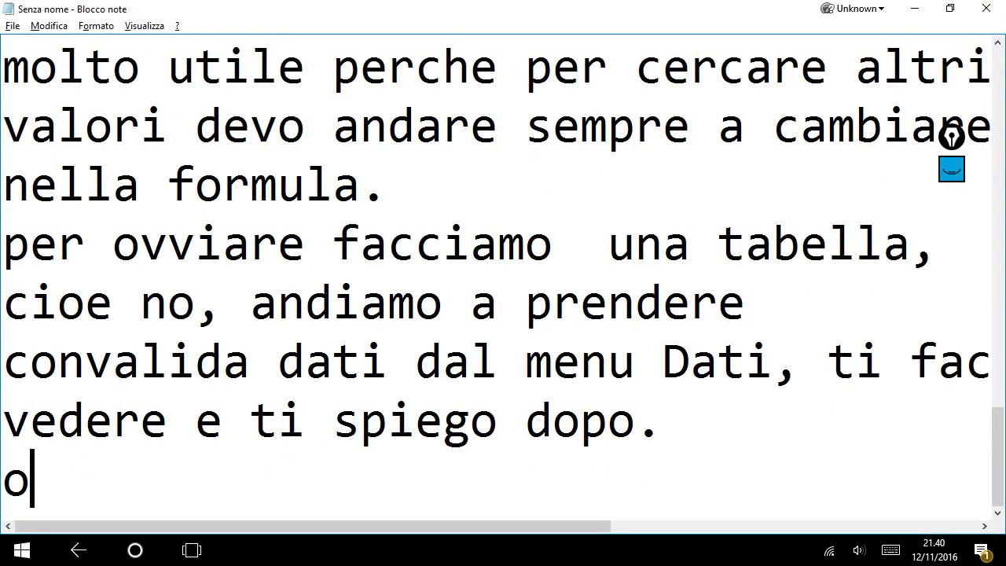
type("k, avevo f")
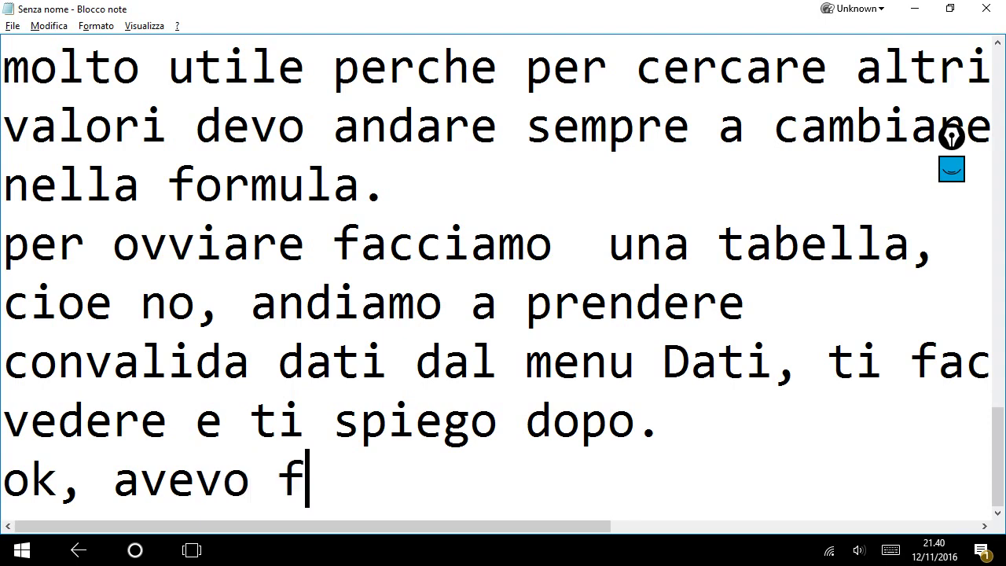
type("atto un erro")
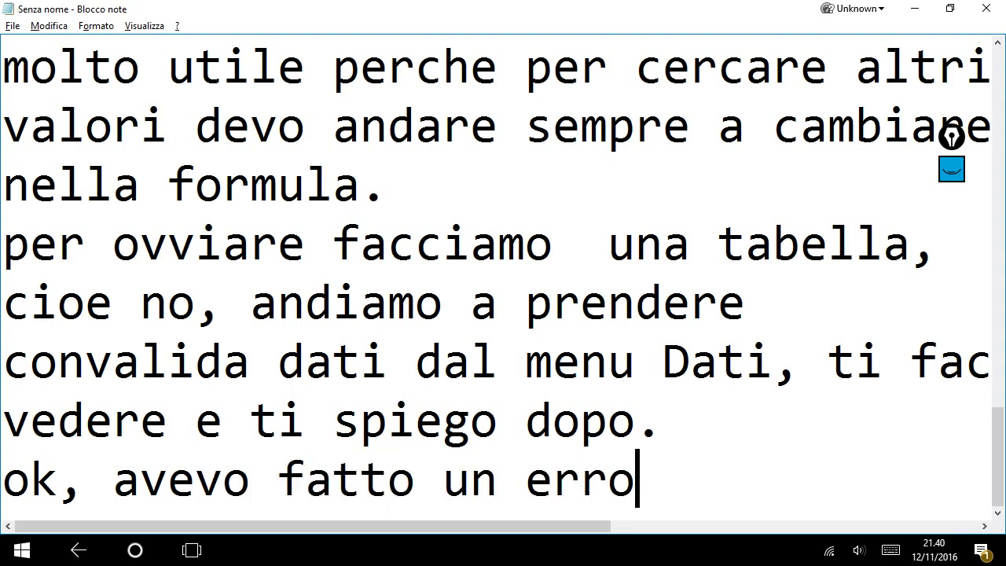
type("re")
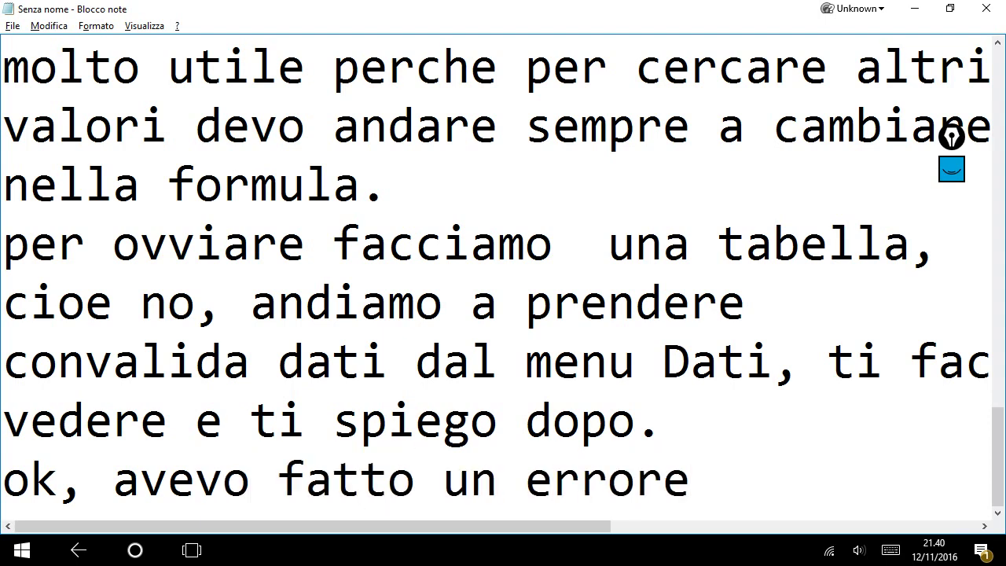
type(" che o")
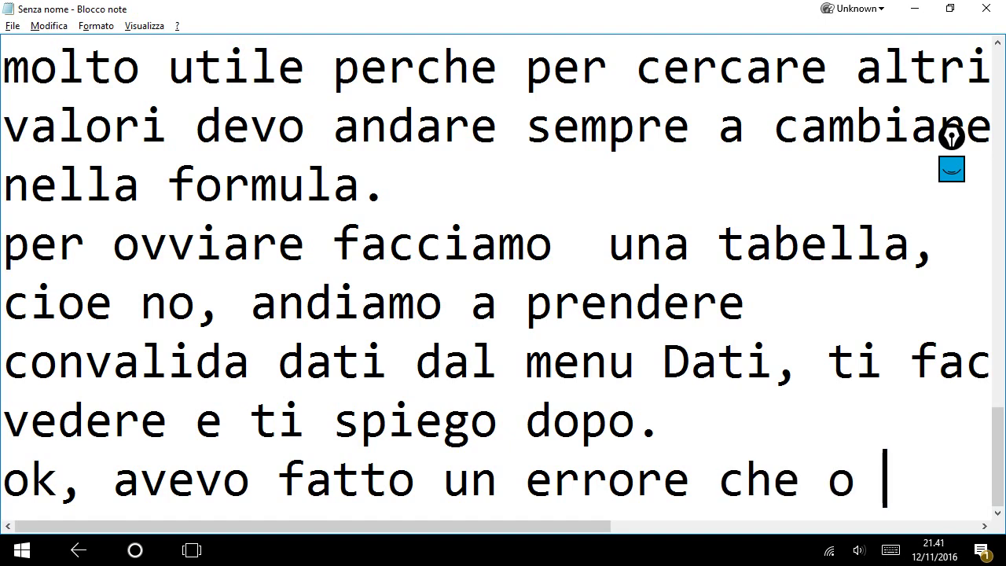
key("BackSpace")
key("BackSpace")
type("ho ripat")
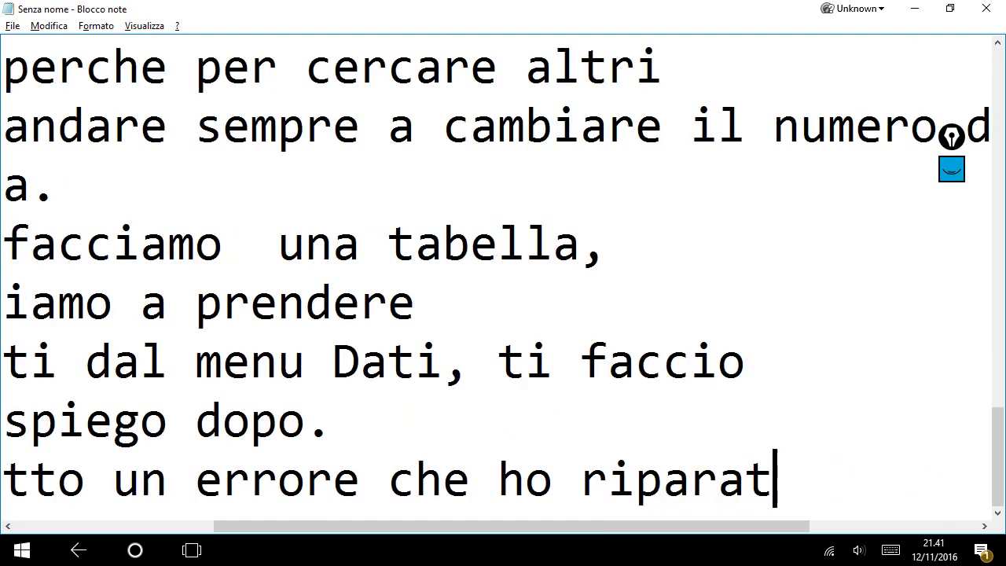
type("o")
key("Return")
type("come")
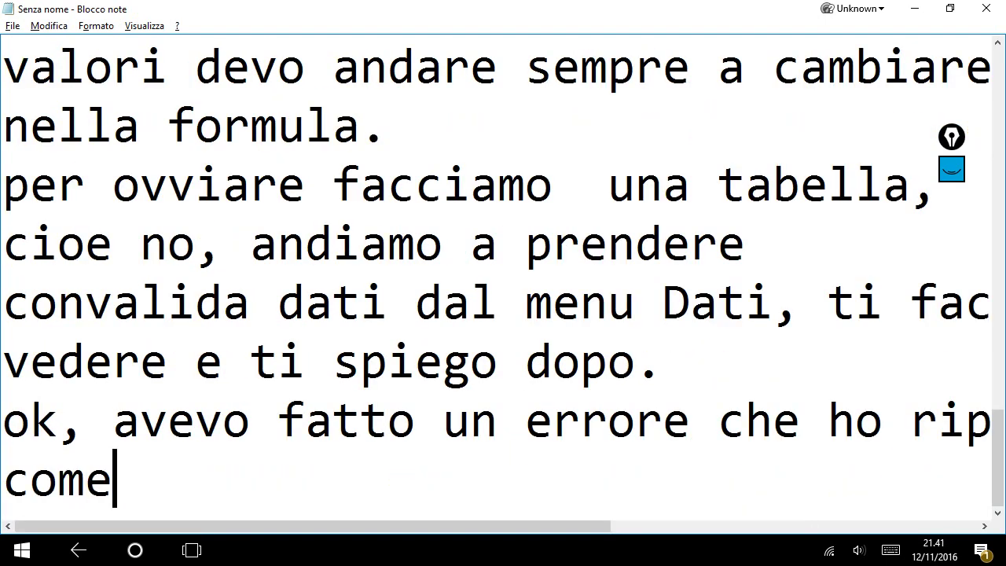
type(" hai visto ")
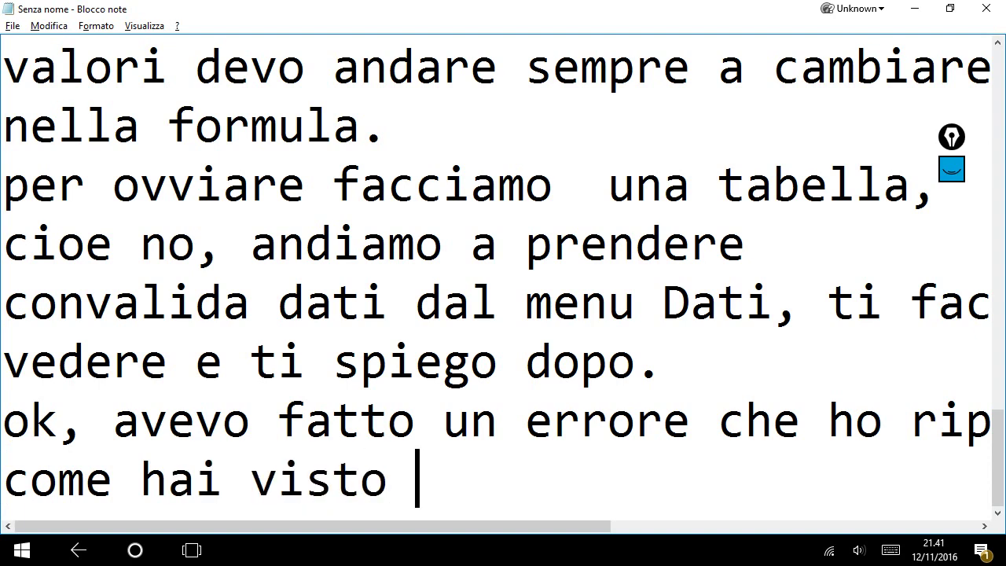
type("ho usa")
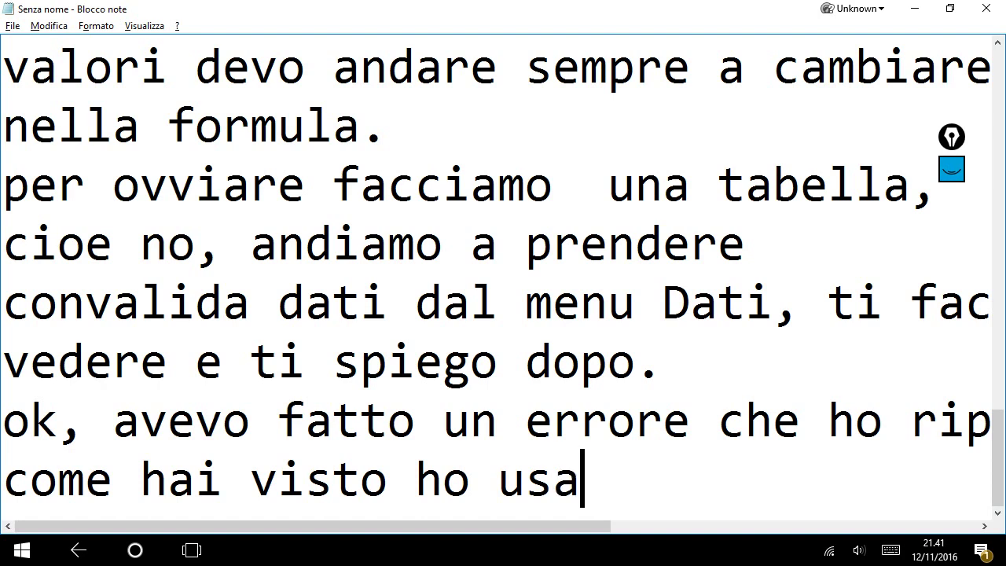
type("to la conval")
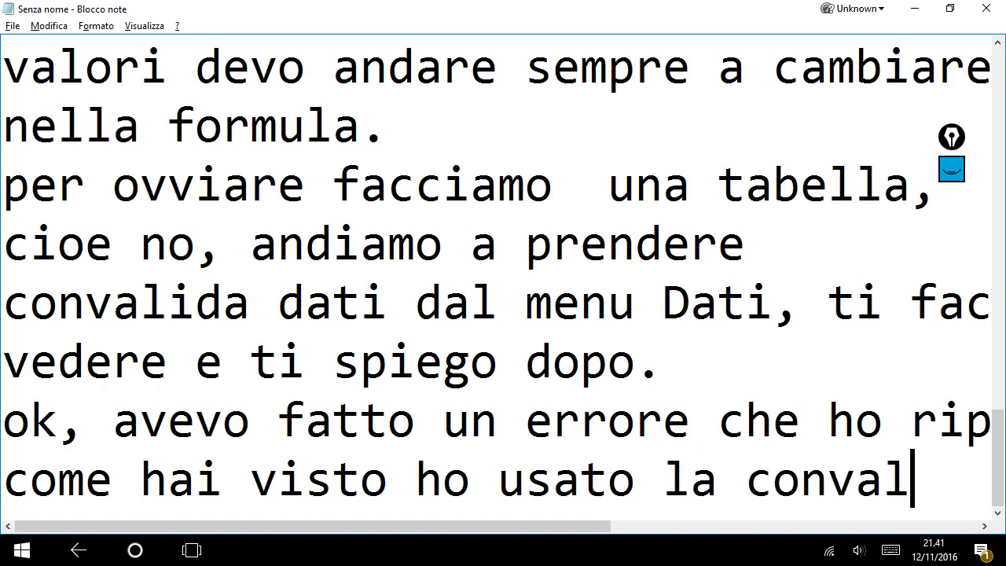
type("ida dat")
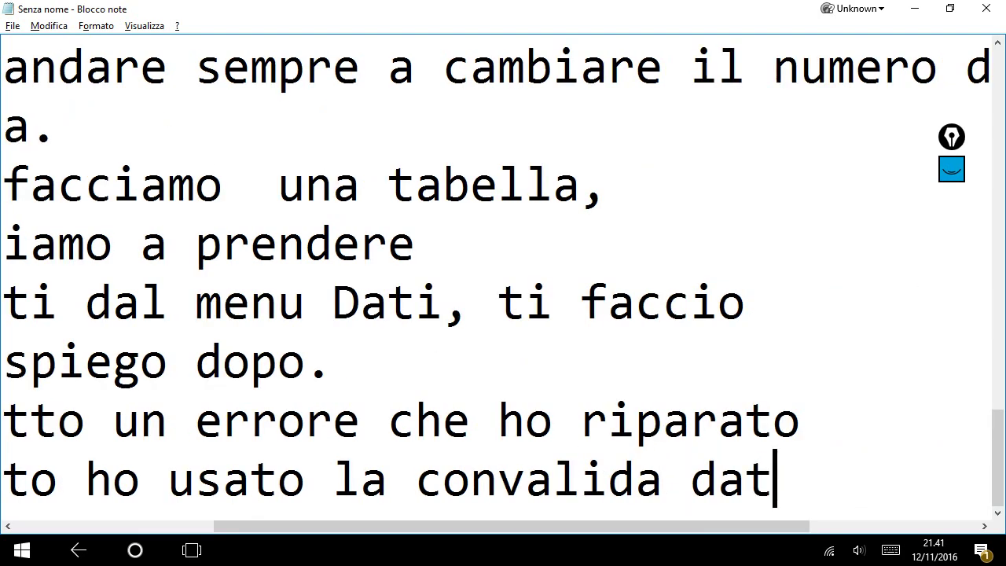
type("i")
key("Return")
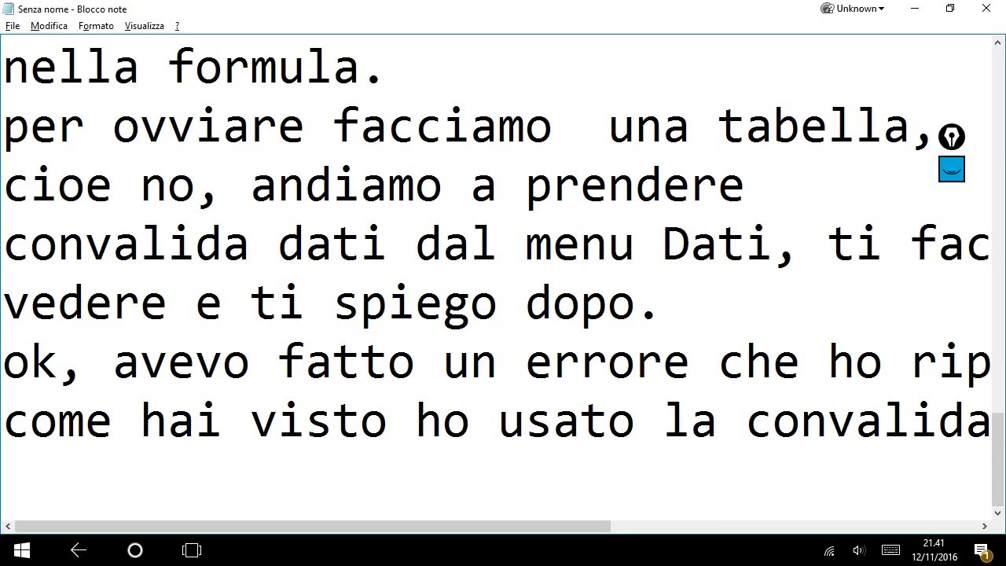
type("per conv")
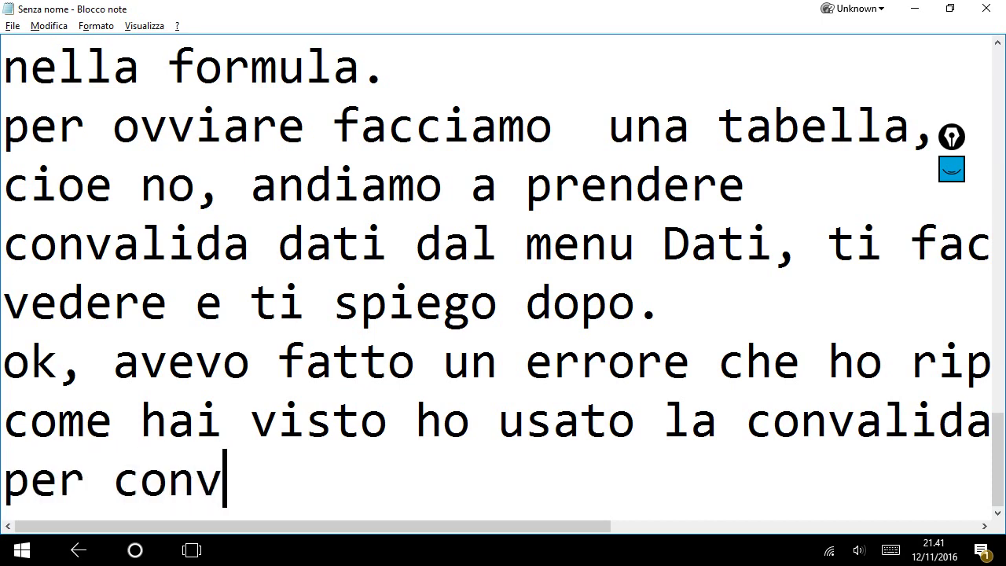
type("alidare de")
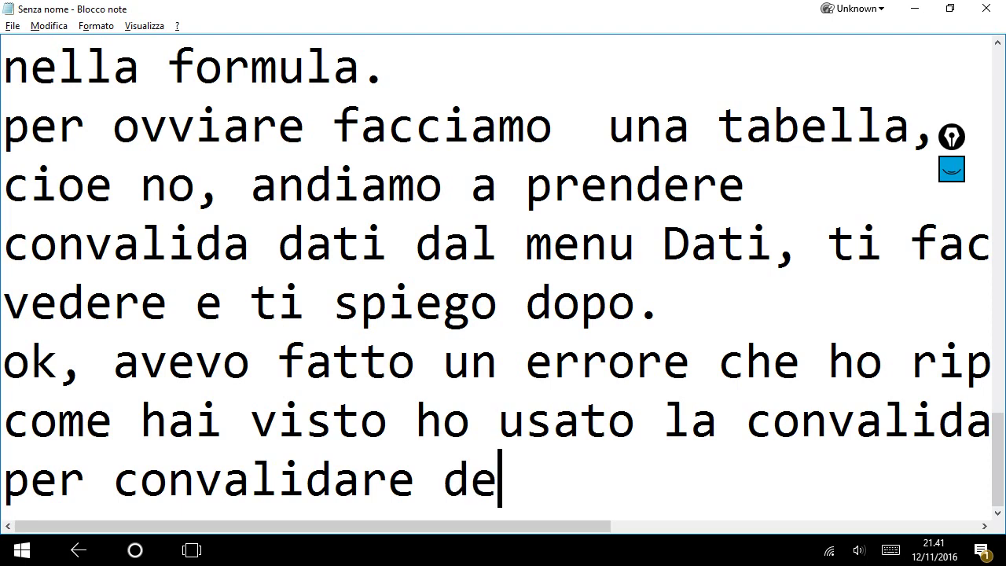
type("vi bar")
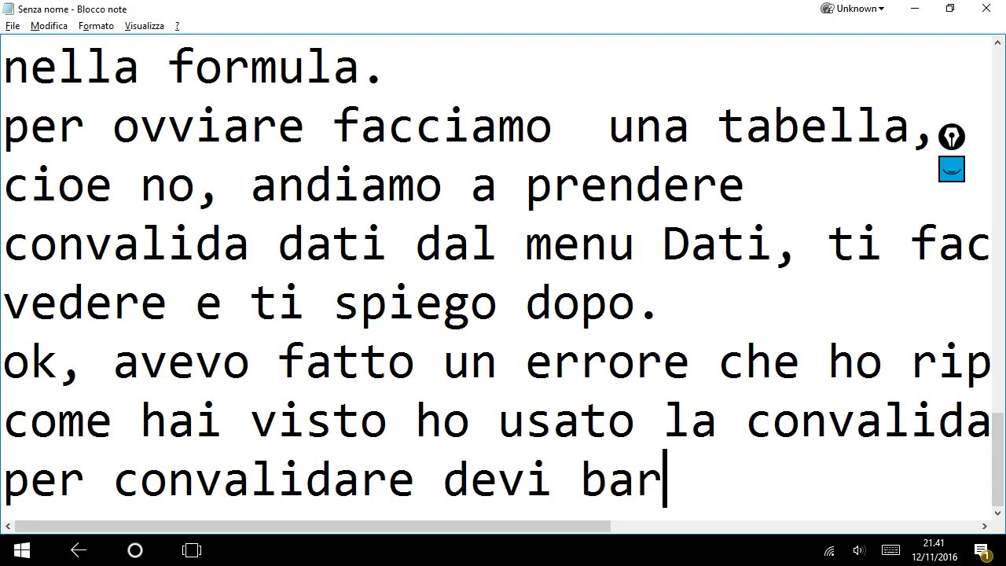
type("rare la cas")
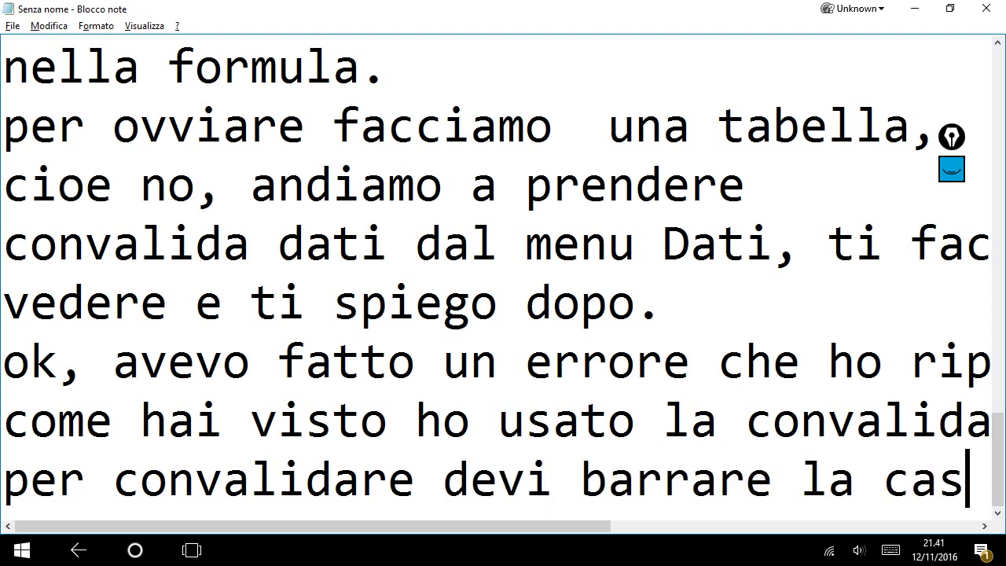
type("ella")
key("Return")
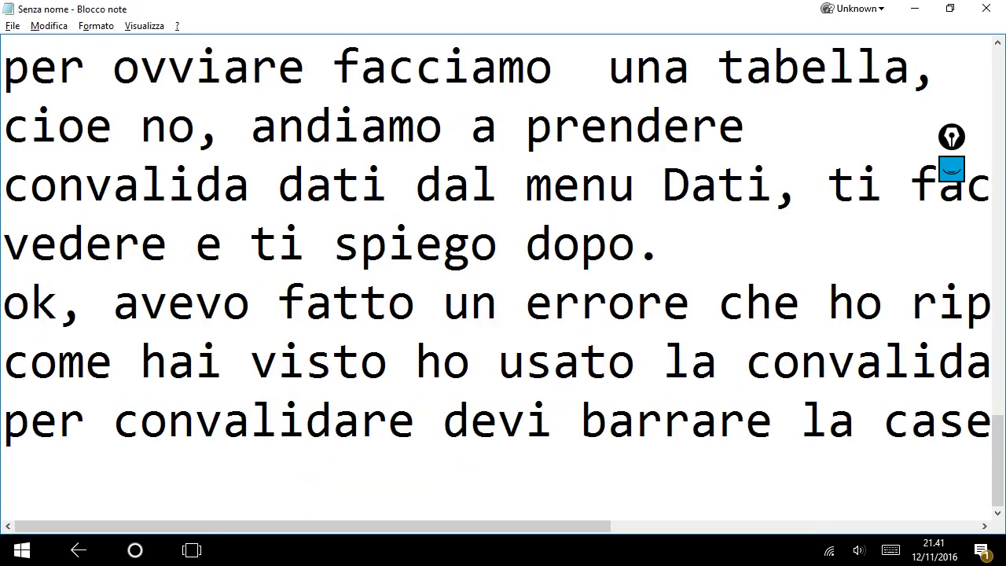
type("di ric")
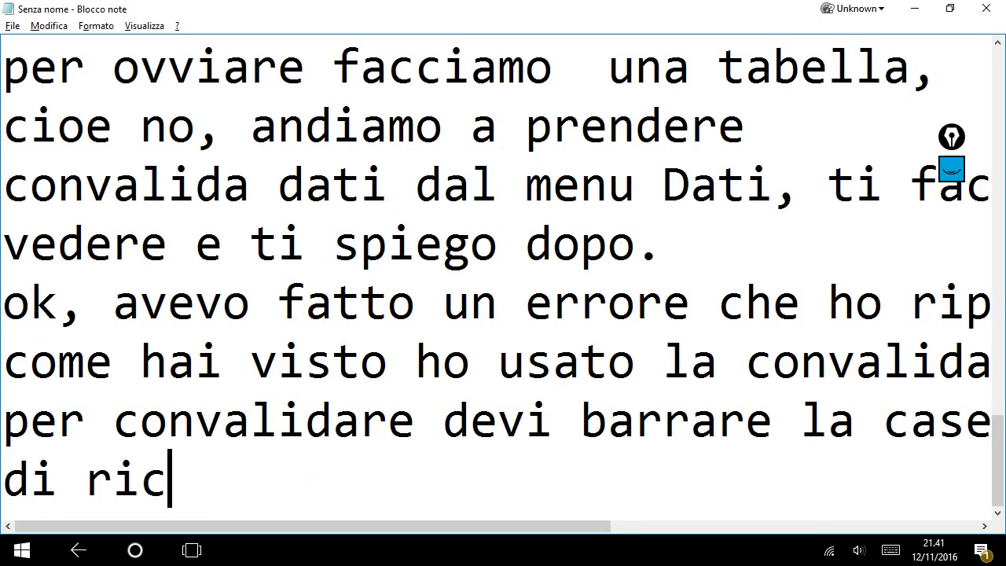
type("erca")
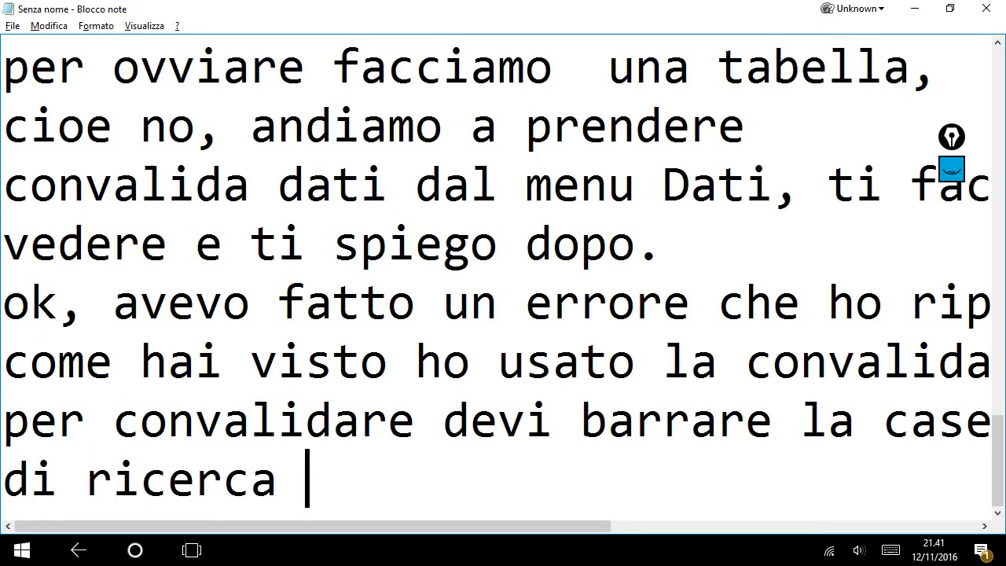
type(" come ho fatto")
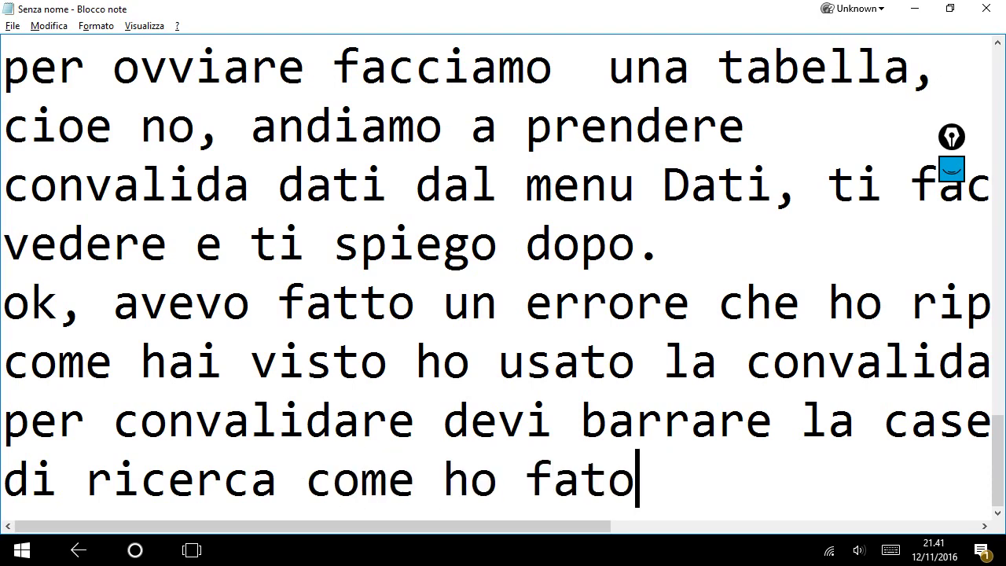
key("BackSpace")
type("to io.")
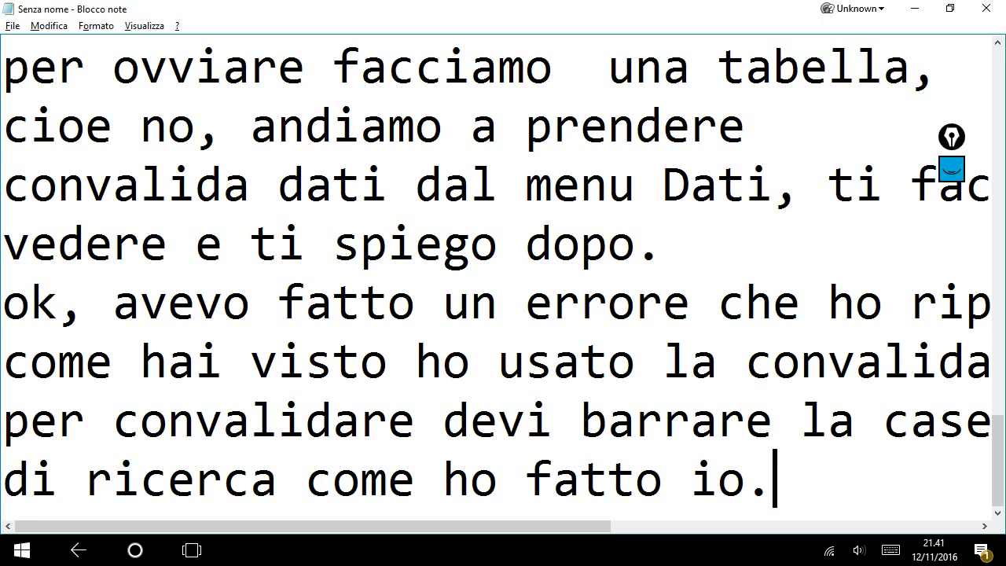
key("BackSpace")
type("e")
key("BackSpace")
type(", poi")
key("Return")
Add that you go to convalida dati, choose elenco, here the list of names
type("nad")
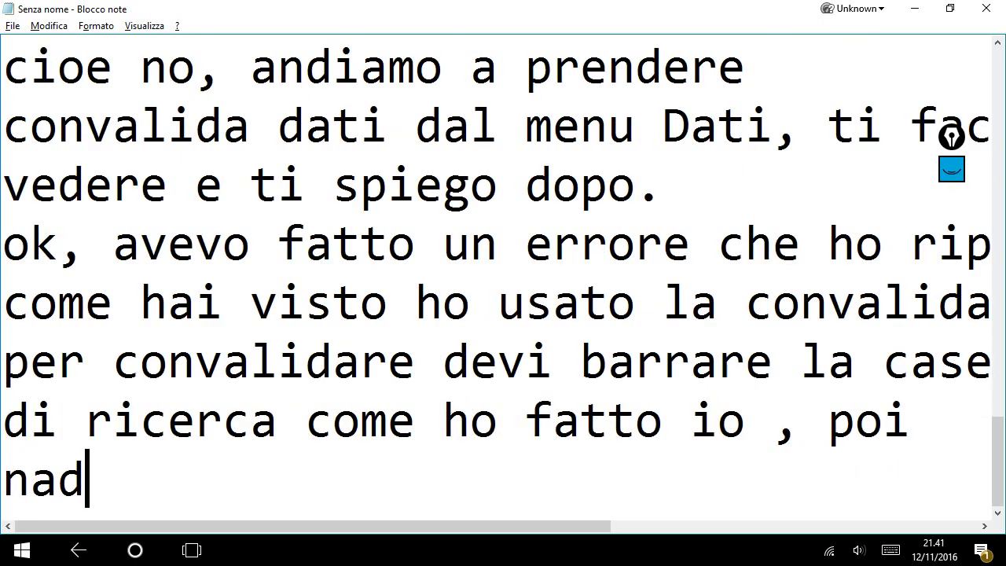
key("BackSpace")
key("BackSpace")
type("da")
key("BackSpace")
key("BackSpace")
type("a")
key("BackSpace")
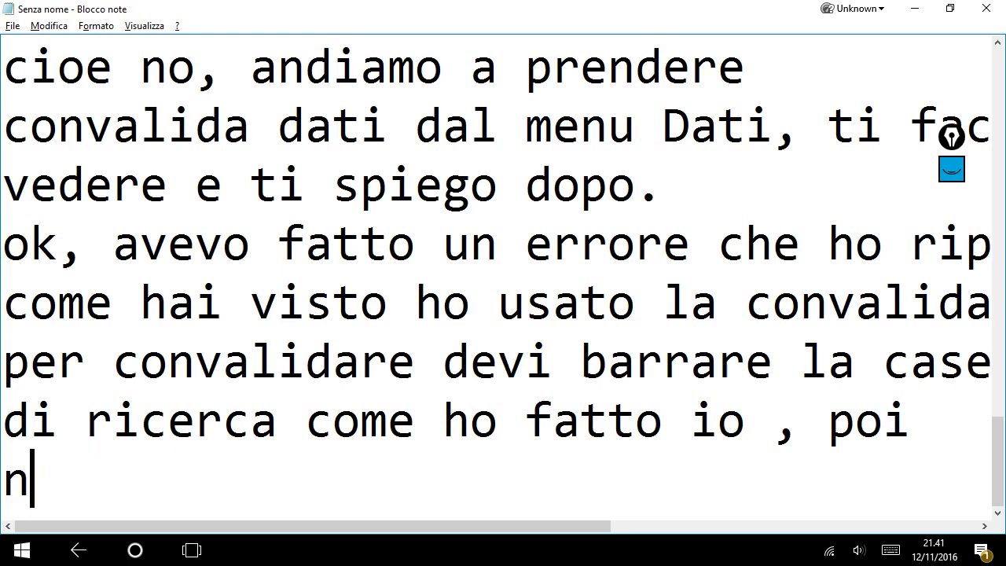
key("BackSpace")
type("adna")
key("BackSpace")
key("BackSpace")
key("BackSpace")
type("ndare su co")
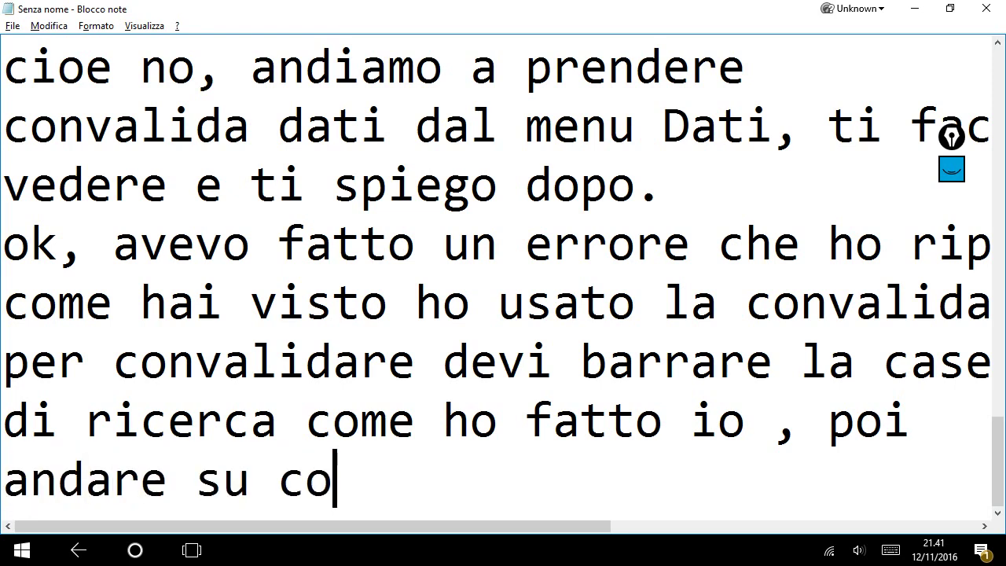
type("nv")
key("BackSpace")
type("nvalida")
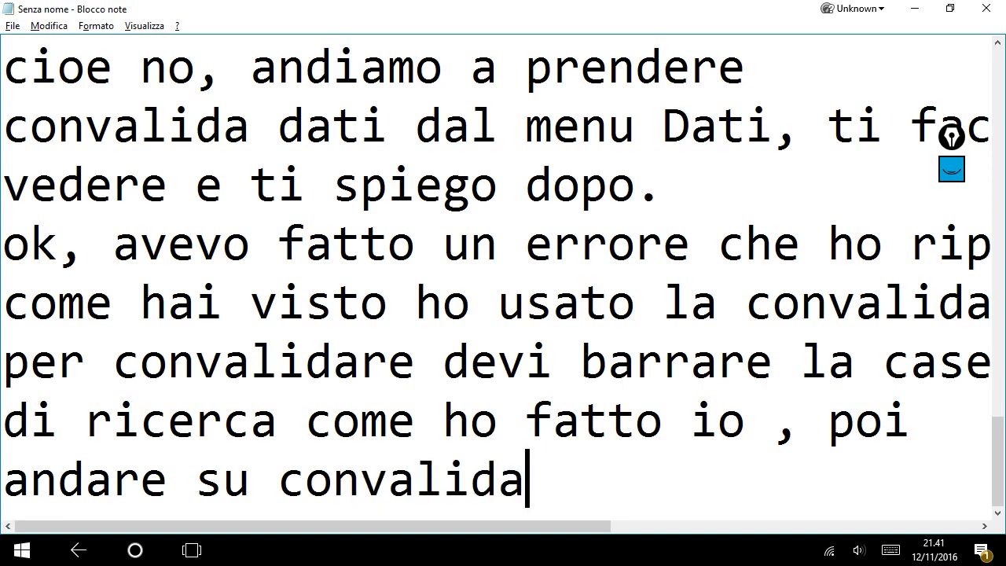
type(" dati e ")
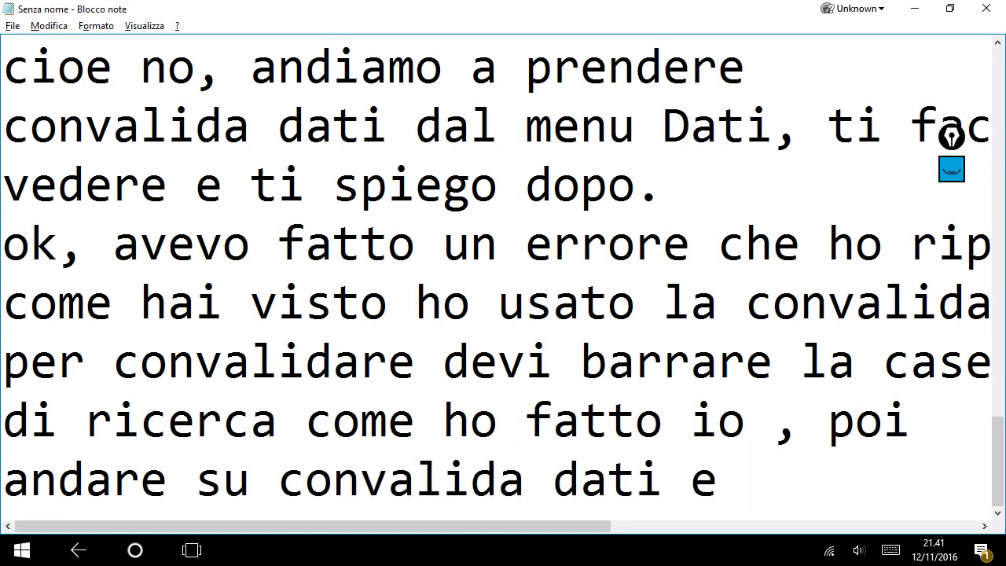
type("sceglie")
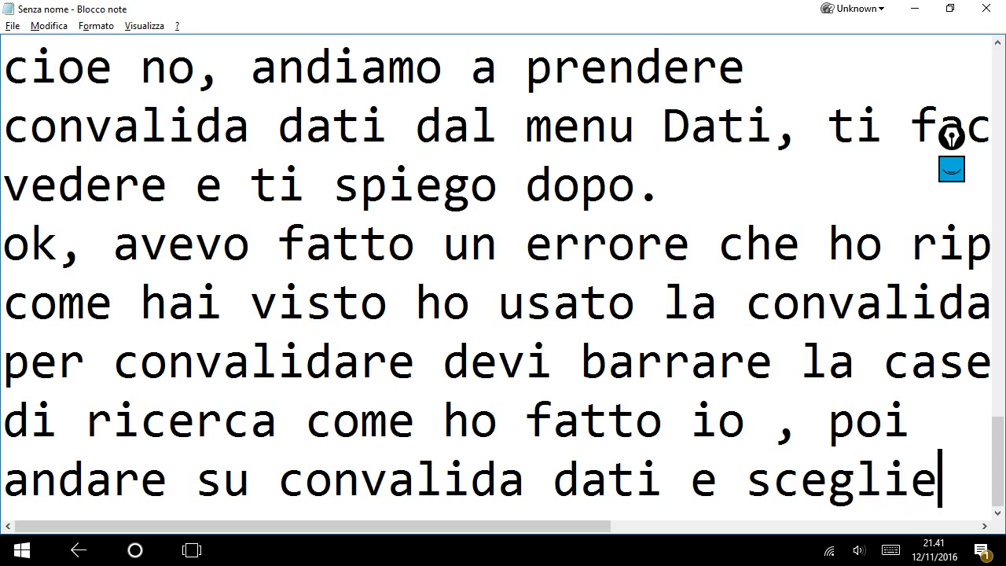
type("re")
key("Return")
type("elen")
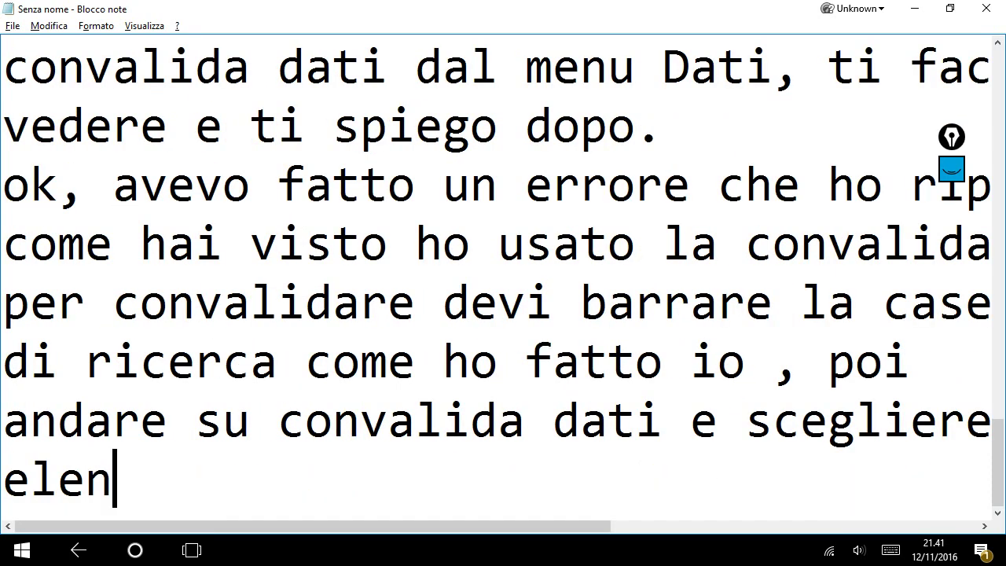
type("co, ")
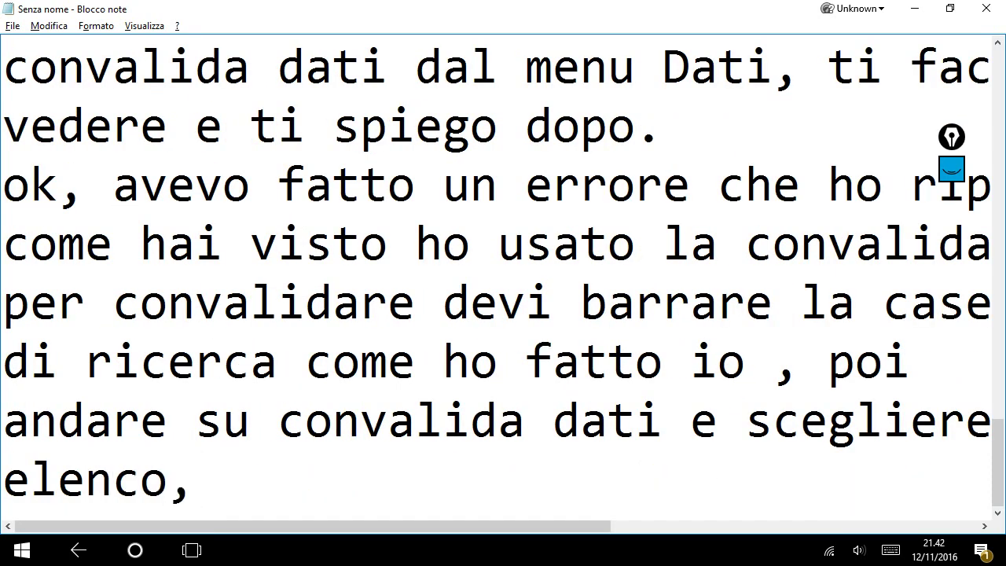
type("l'ele")
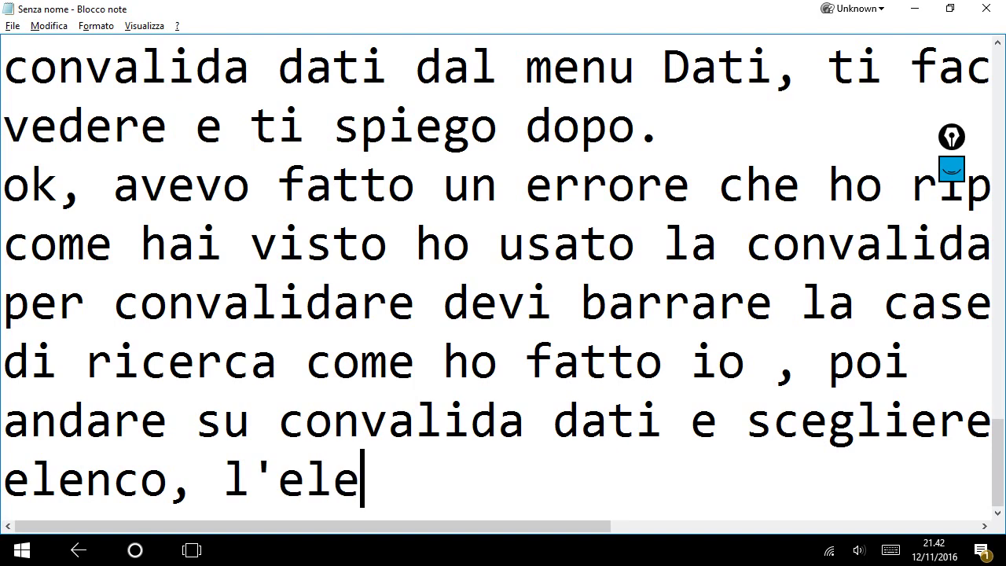
type("nco in que")
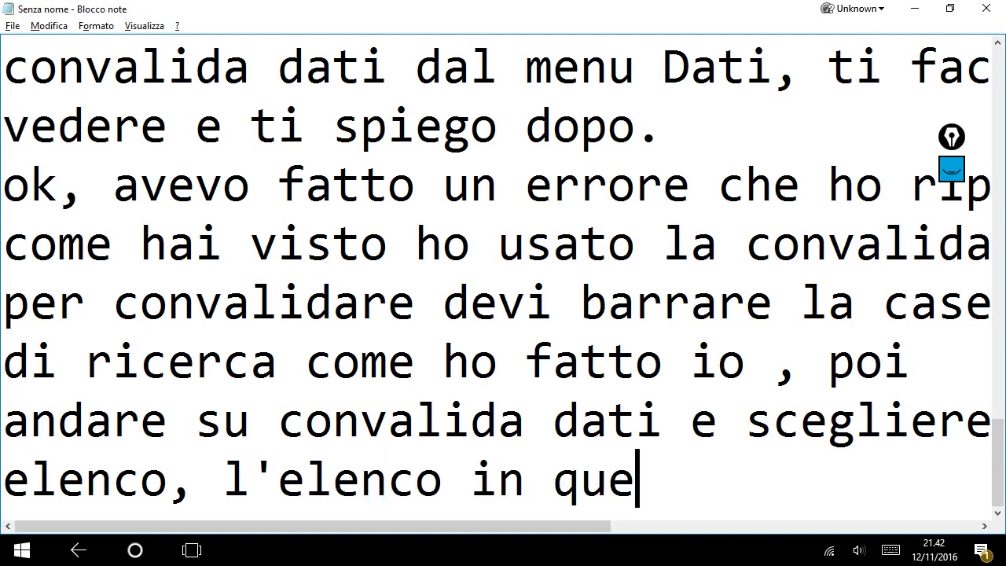
type("so ca")
key("BackSpace")
key("BackSpace")
key("BackSpace")
key("BackSpace")
type("ta")
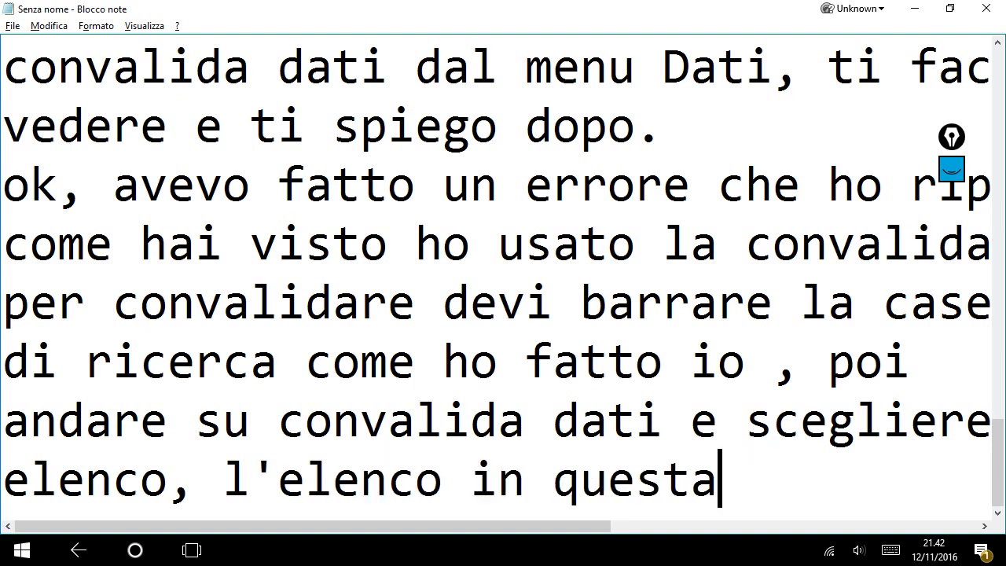
type("o c")
key("BackSpace")
key("BackSpace")
key("BackSpace")
key("BackSpace")
type("o ca")
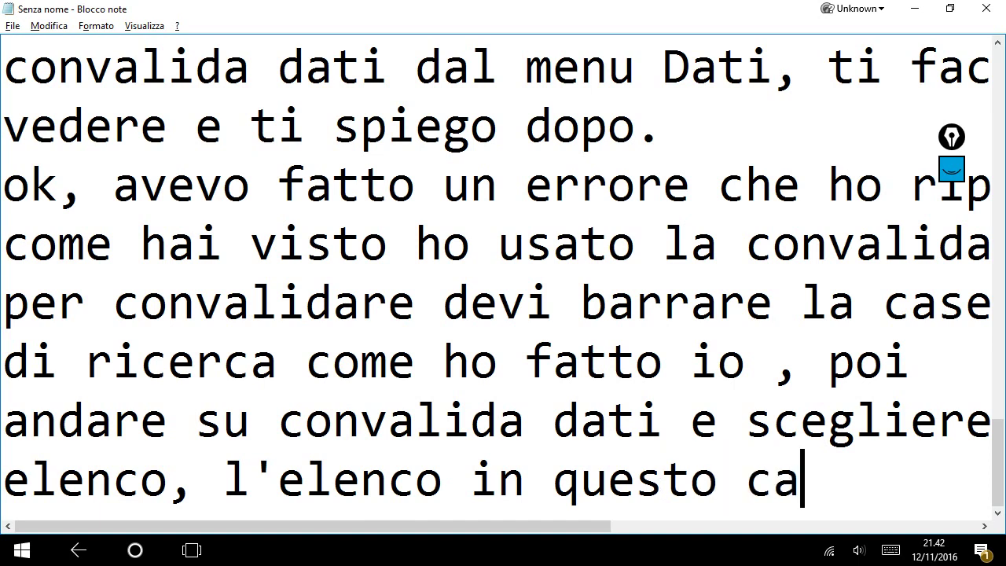
type("so sono i nom")
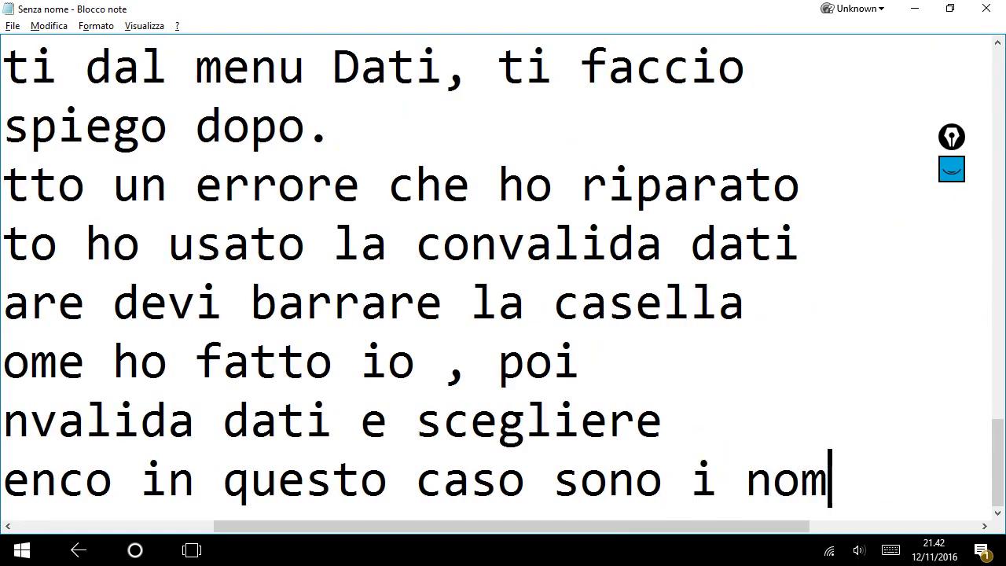
type("i")
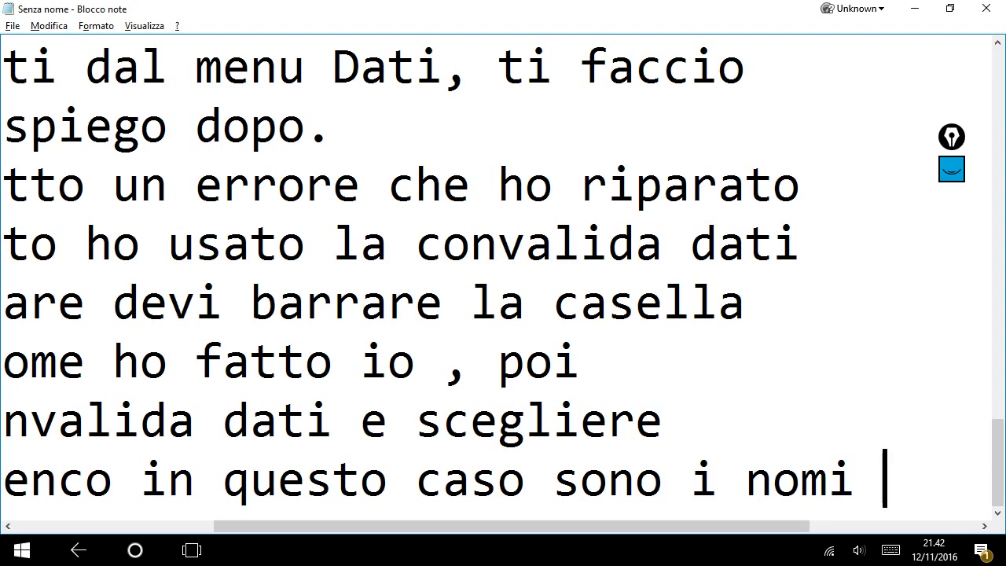
Add that values could be numbers but must be univoci, and the lookup searches column 3
key("Return")
type("ma po")
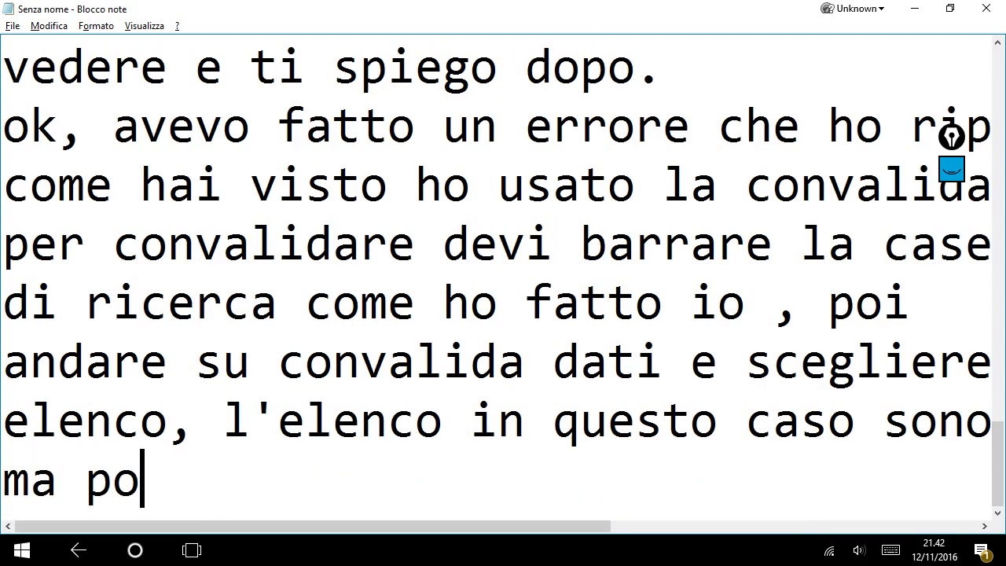
type("tevano a")
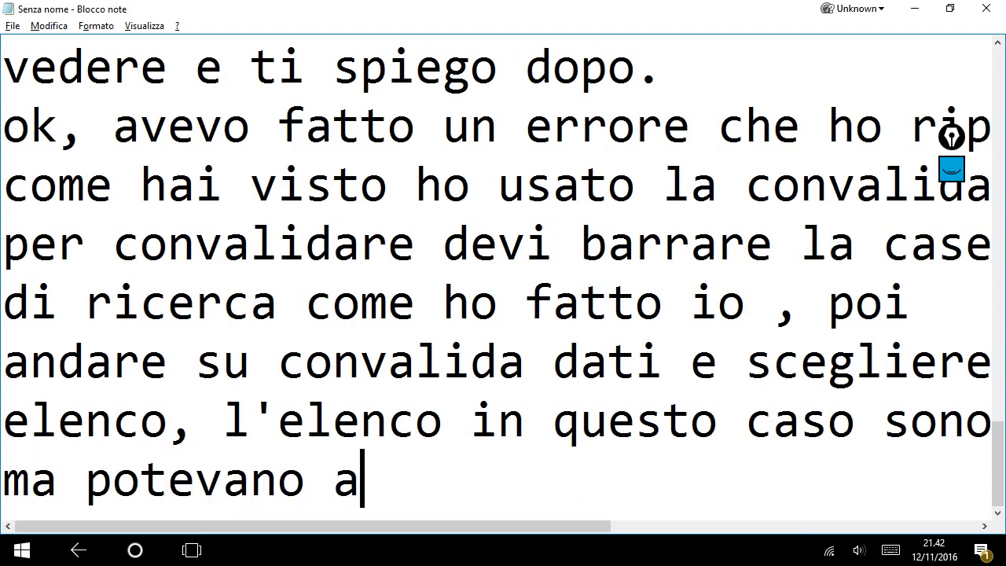
type("nche e")
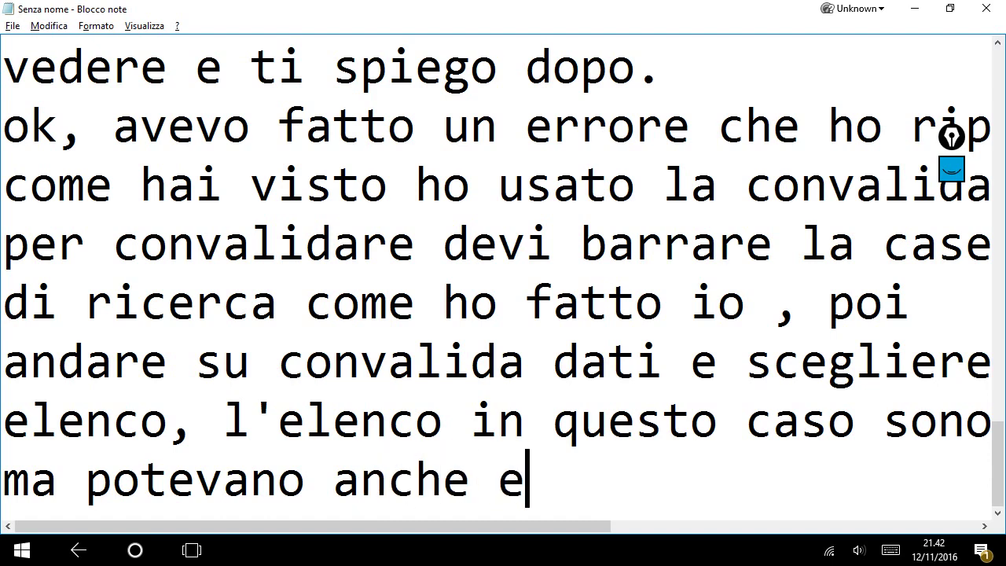
type("ssere numeri")
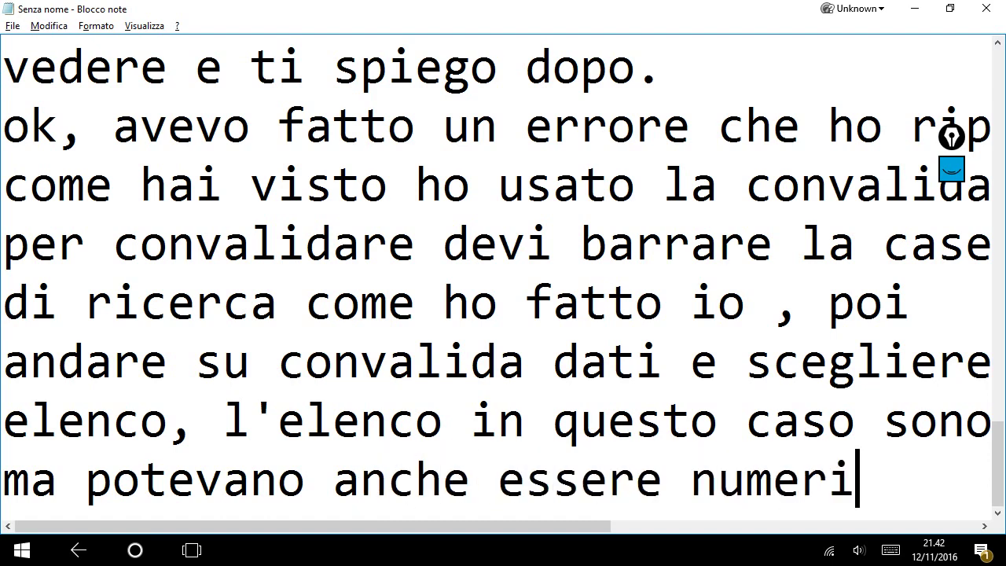
key("Return")
type("ma ")
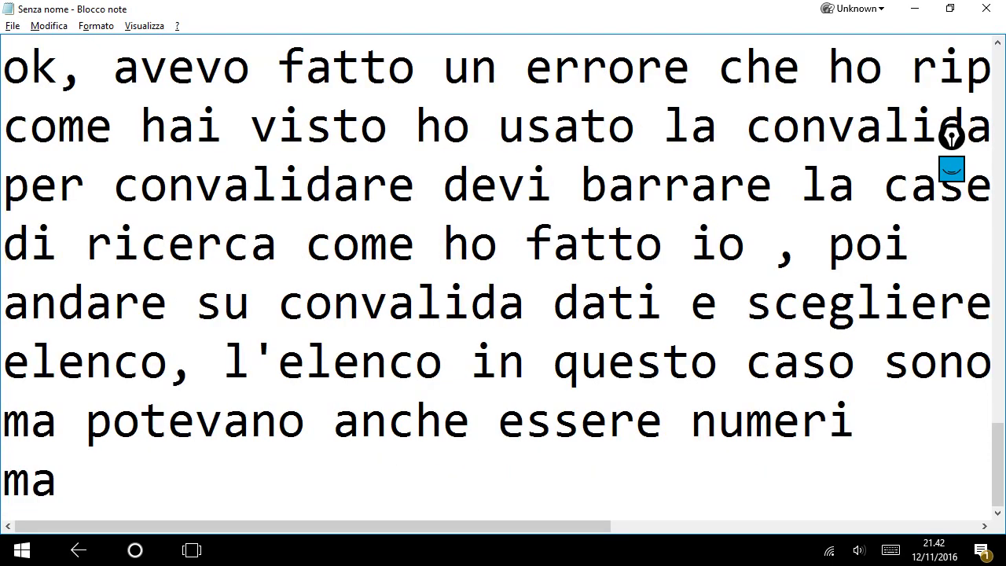
type("devono se")
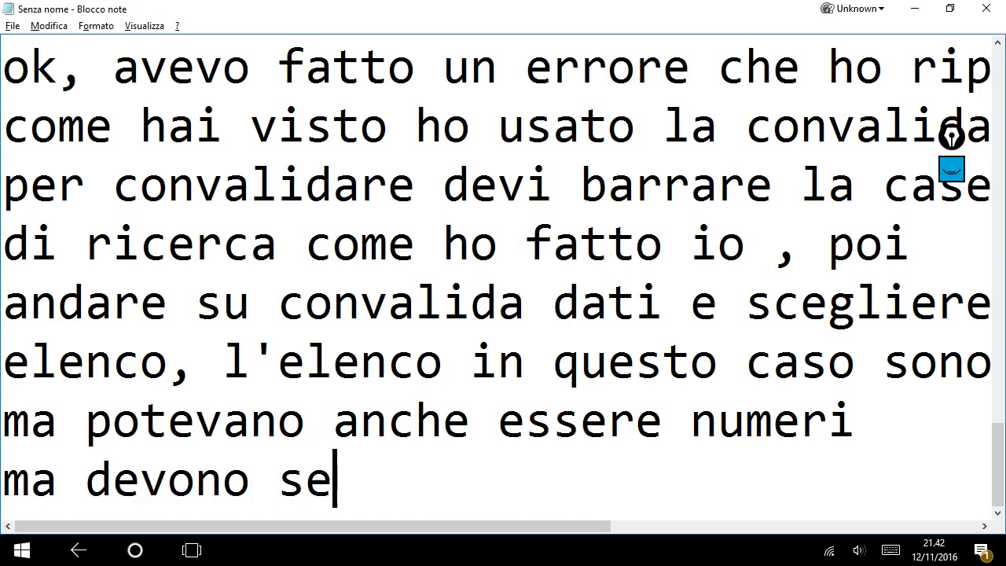
type("mpre essere ")
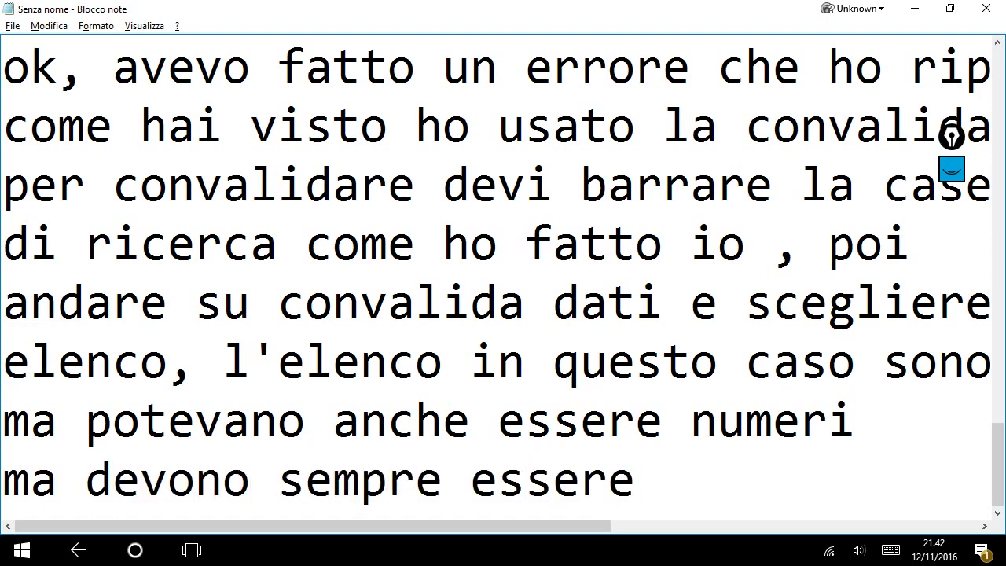
type("univol")
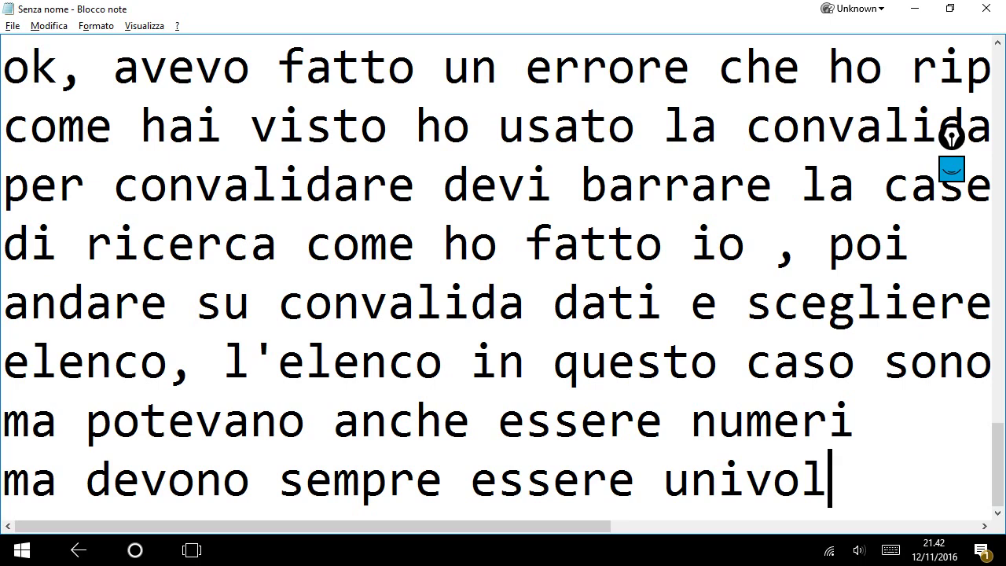
type("ci")
key("BackSpace")
key("BackSpace")
key("BackSpace")
type("ci")
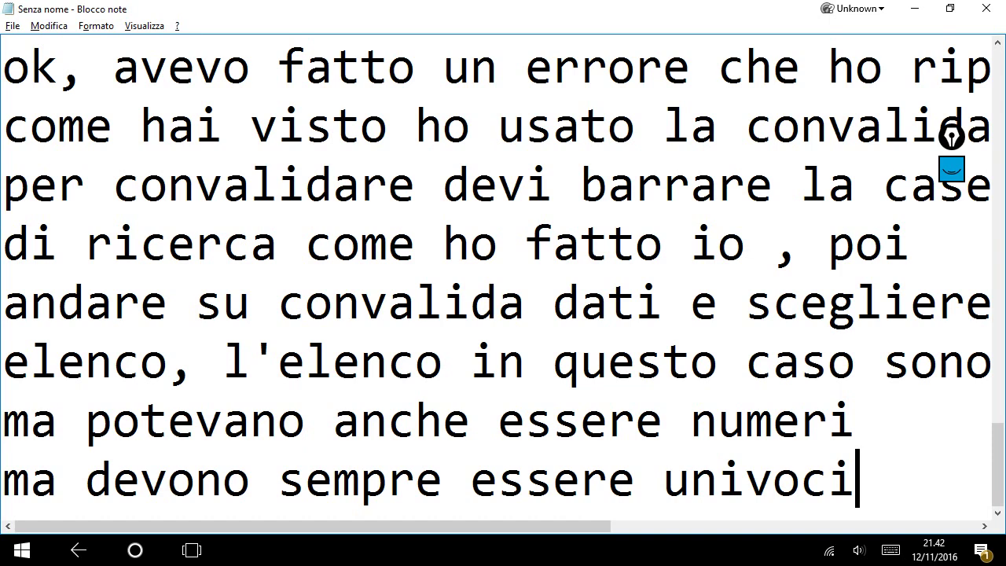
key("Return")
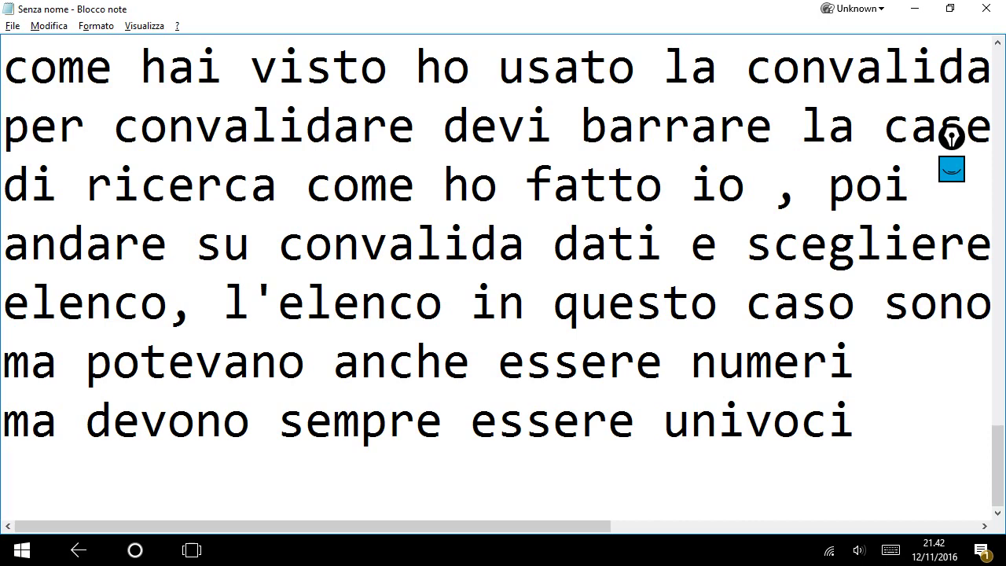
type("nel nos")
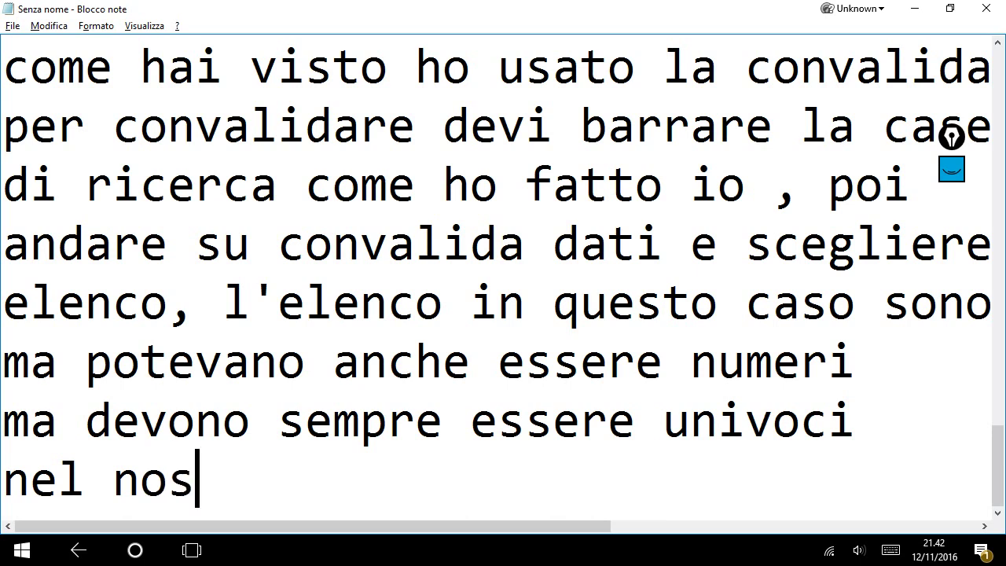
type("tro caso ")
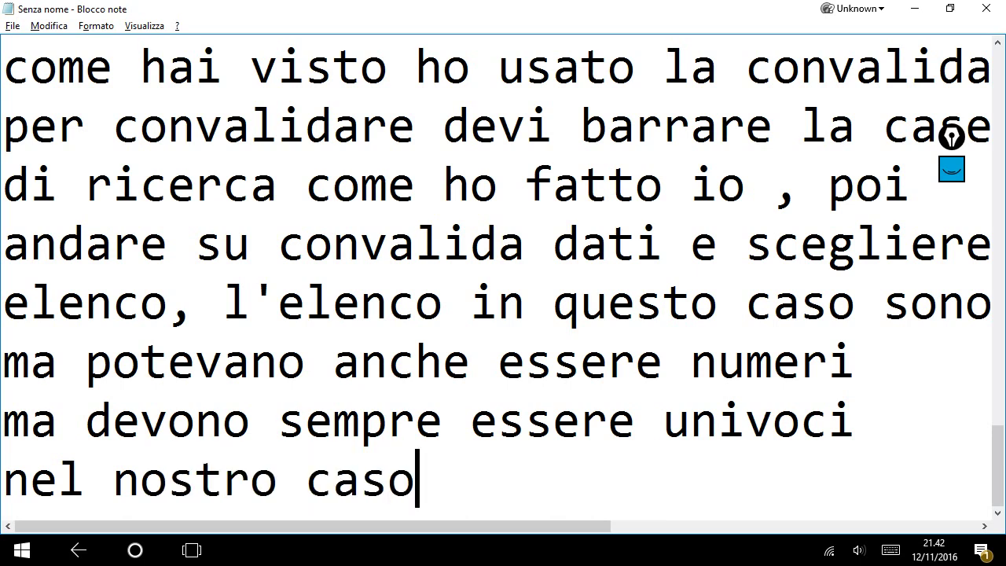
type("cerca ")
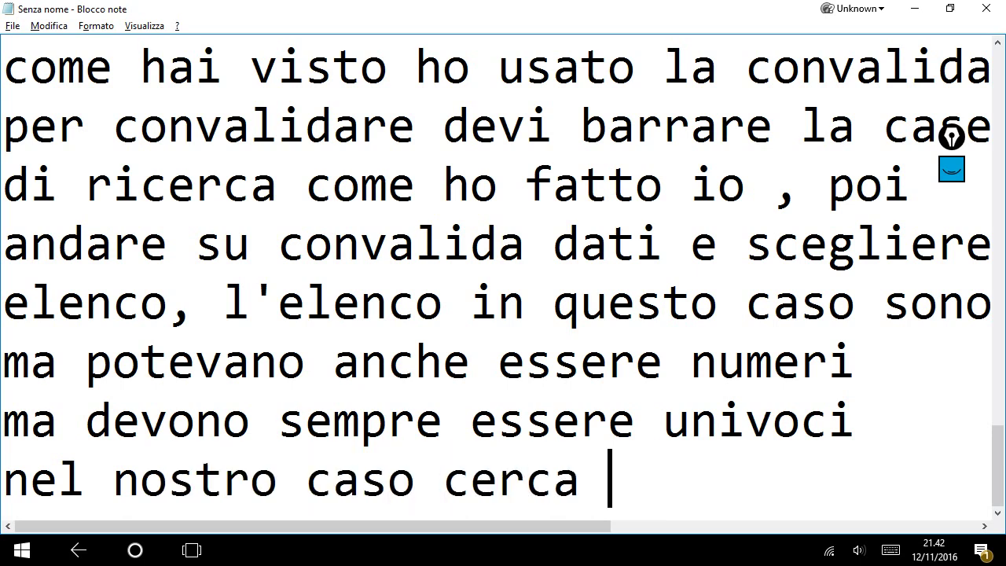
type("la col")
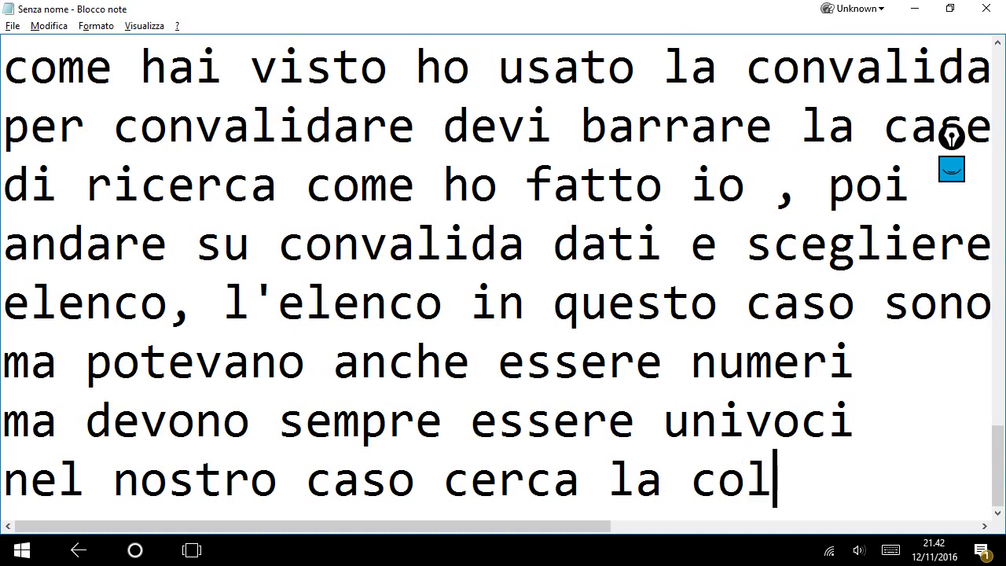
type("onna 3")
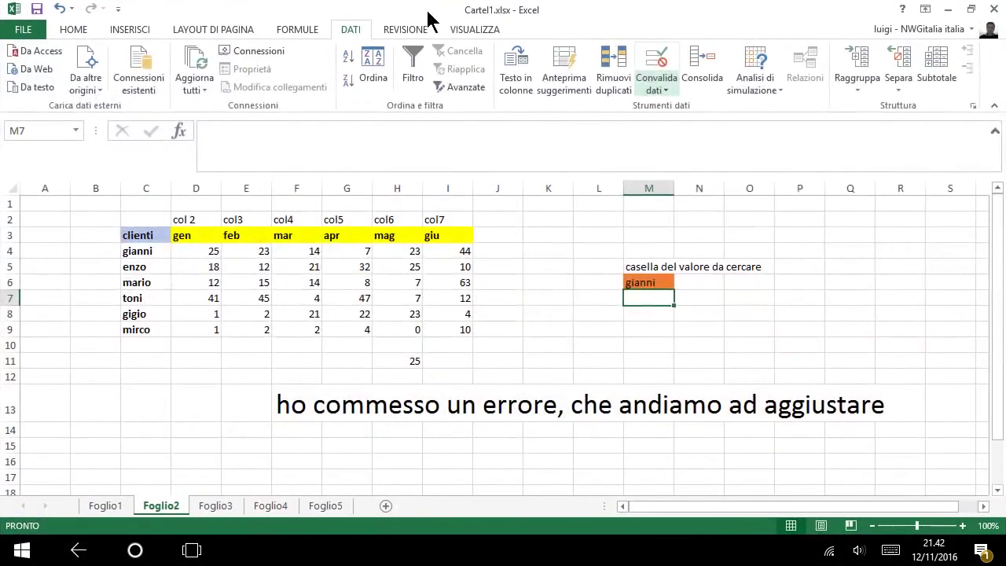
Correct the note to colonna 2 and add 'che è gennaio, per cercare nella colonna 3 ad esempio'
left_click(196, 188)
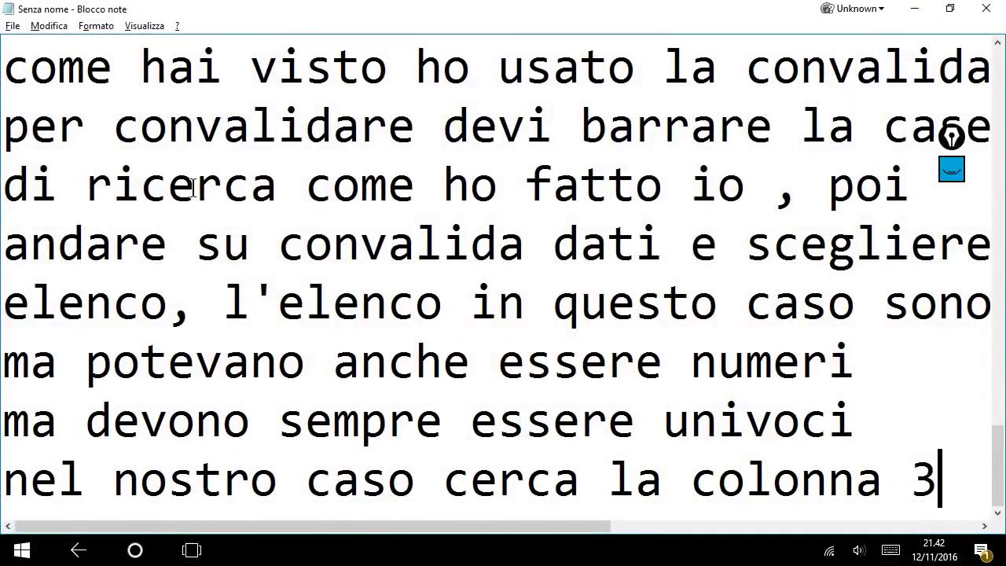
key("BackSpace")
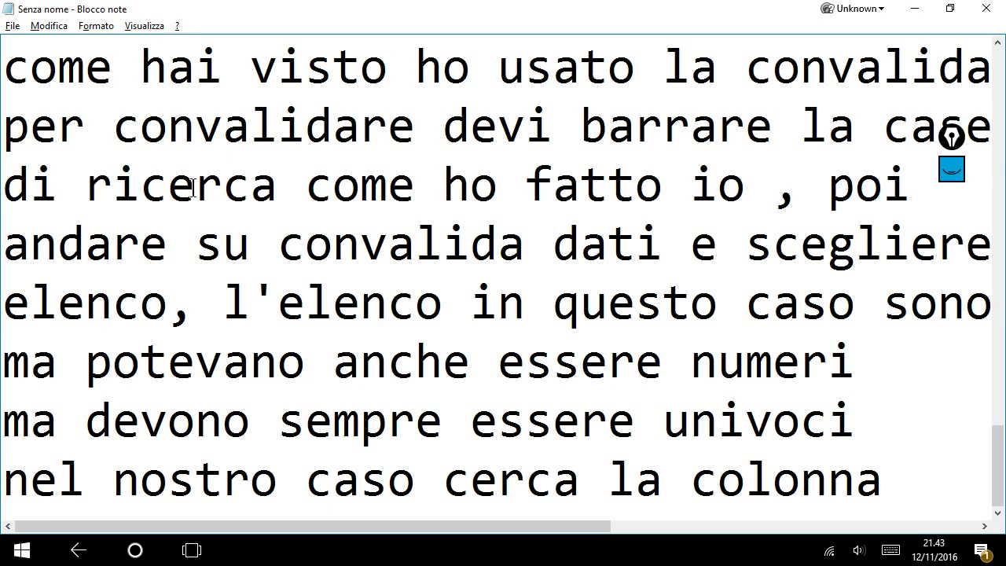
type(" 2")
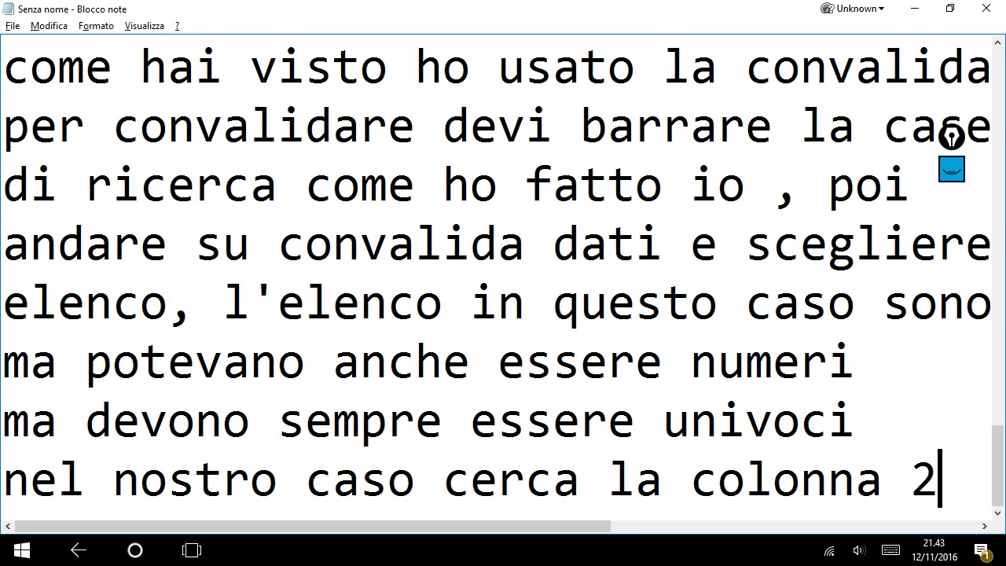
key("Return")
type("che è gen")
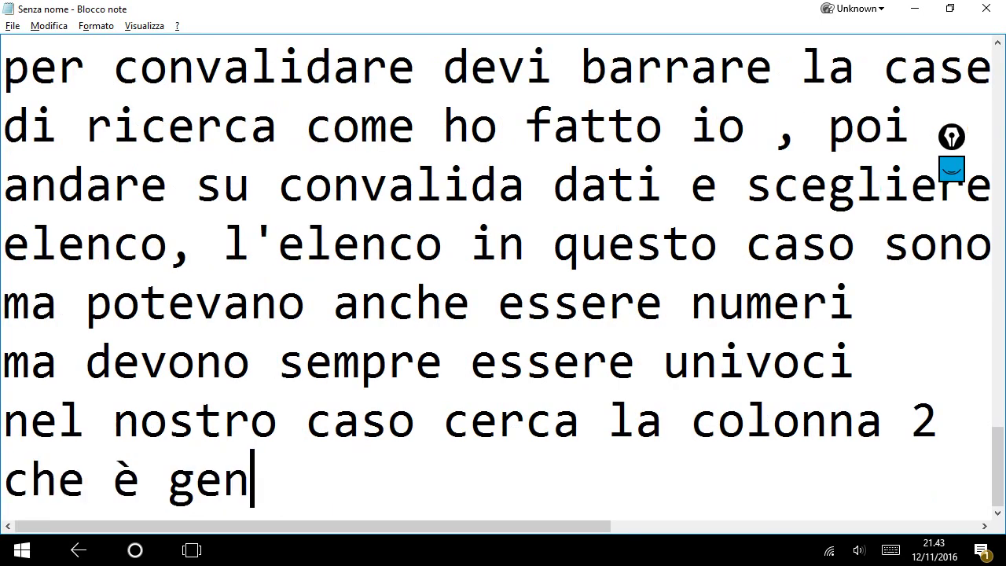
type("naio, pe")
type("r")
key("BackSpace")
type("i")
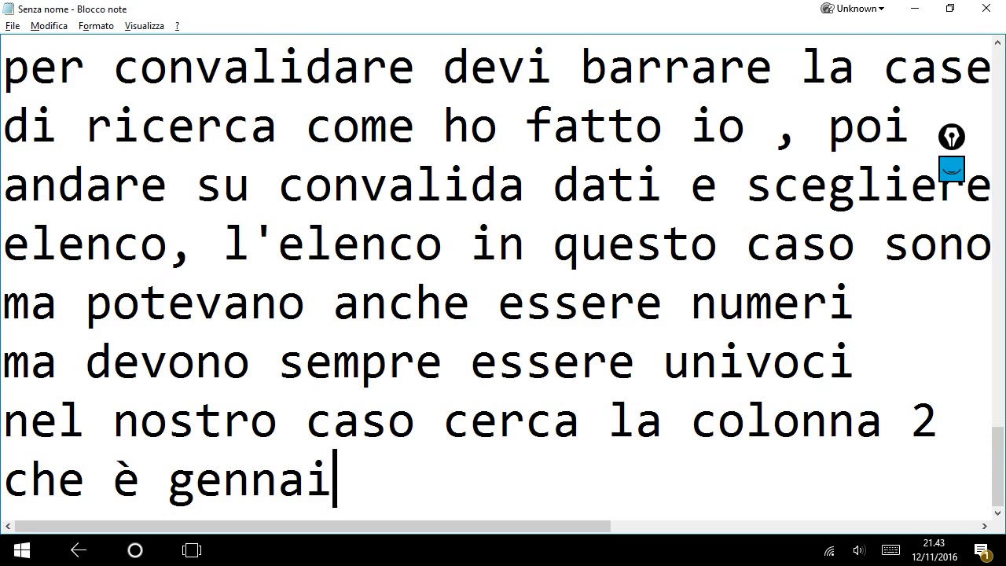
type("o, per c")
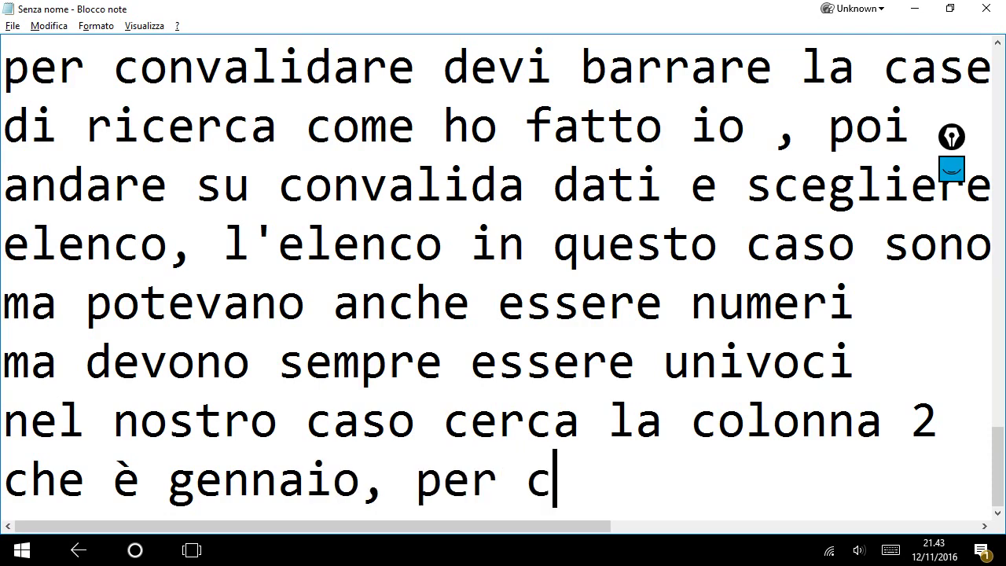
type("ercare ")
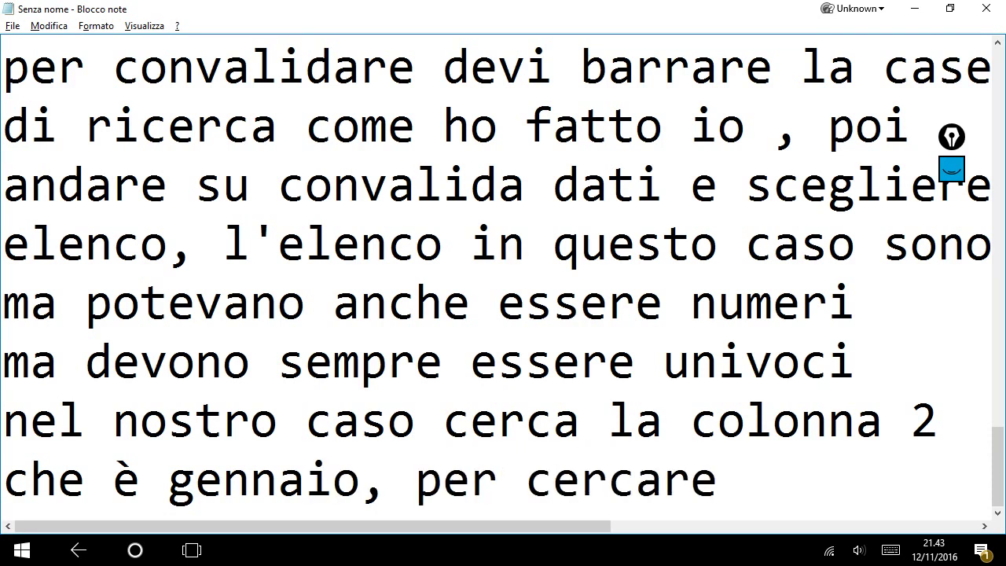
type("ne")
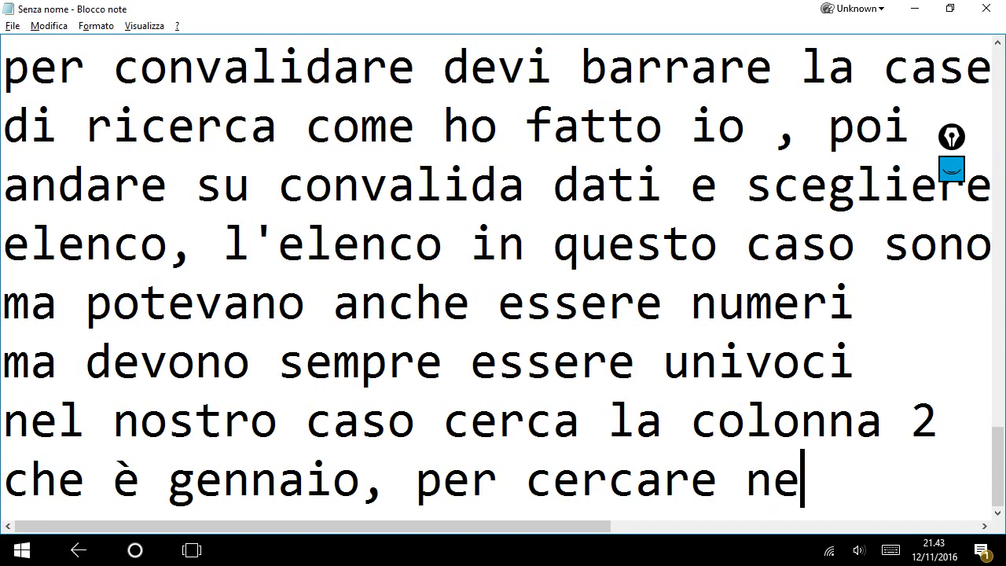
type("lla co")
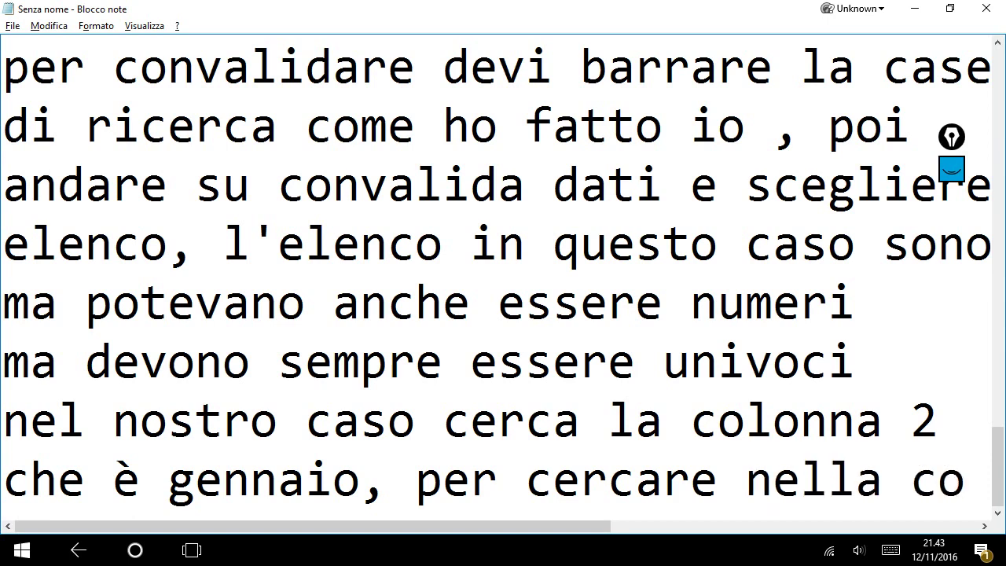
type("lonna")
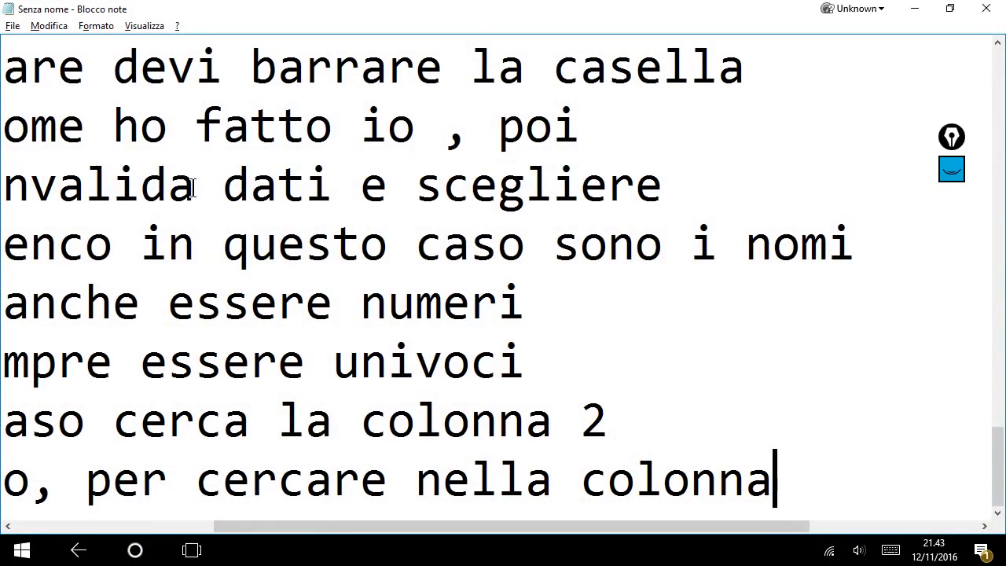
type("3 ad ")
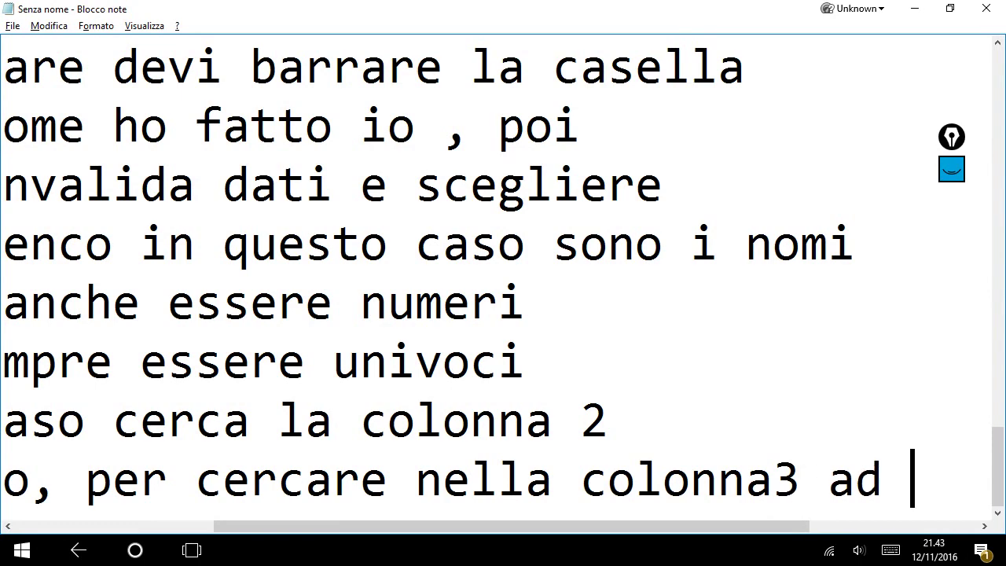
type("esempio")
Add the lines 'dobbiamo cambiare il valore,' and 'ti faccio vedere'
key("Return")
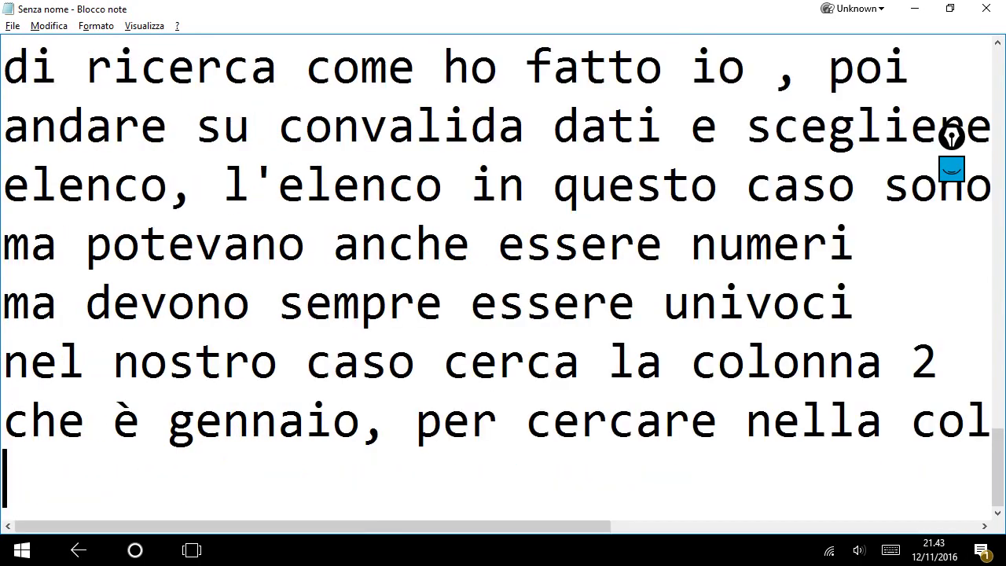
type("dobbia")
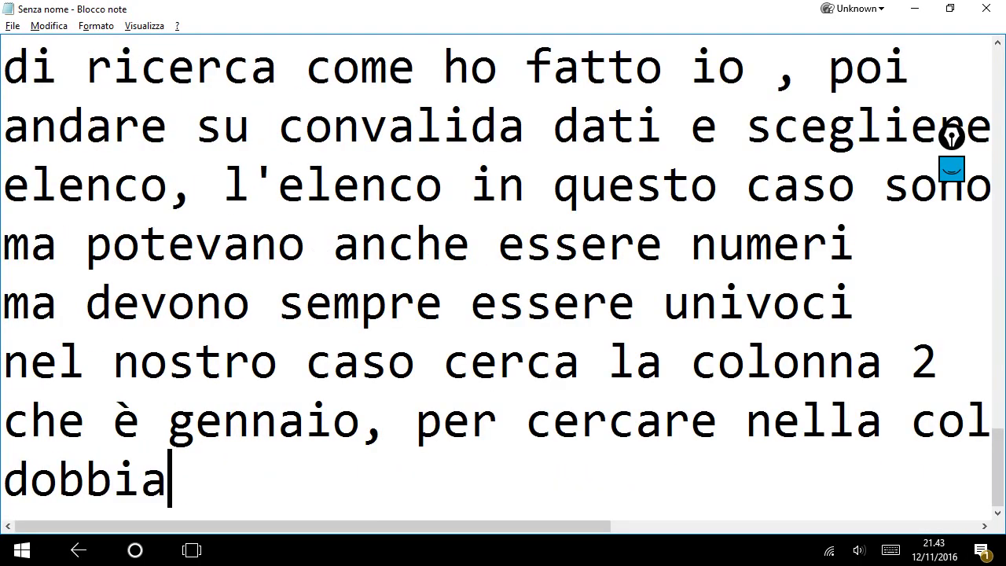
type("mo camb")
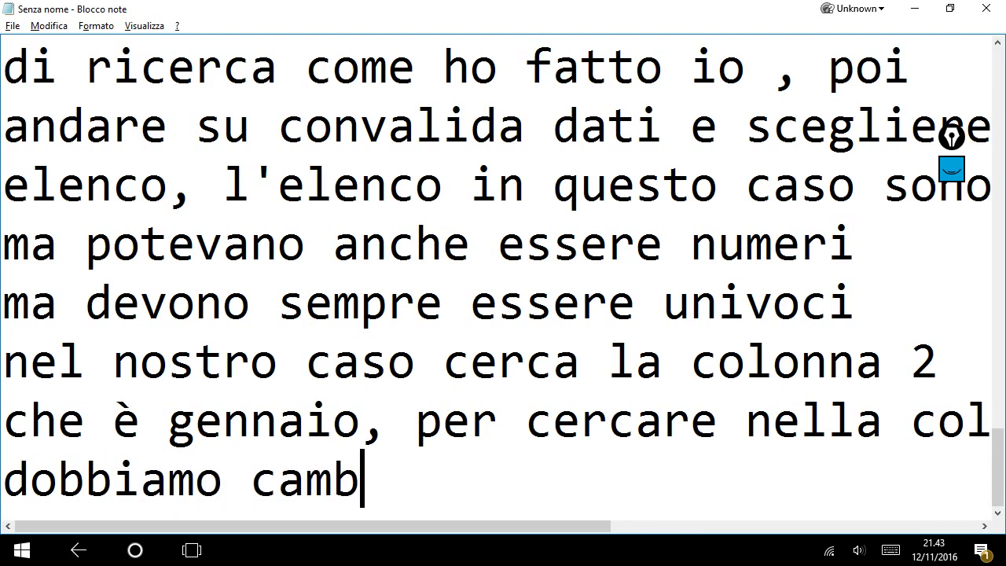
type("iare il val")
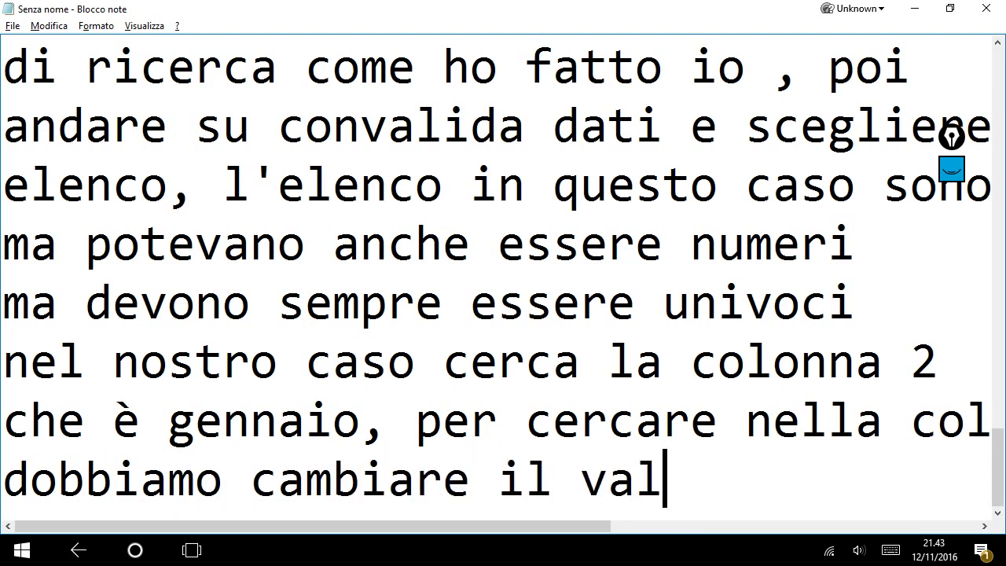
type("dor")
key("BackSpace")
key("BackSpace")
key("BackSpace")
type("ore")
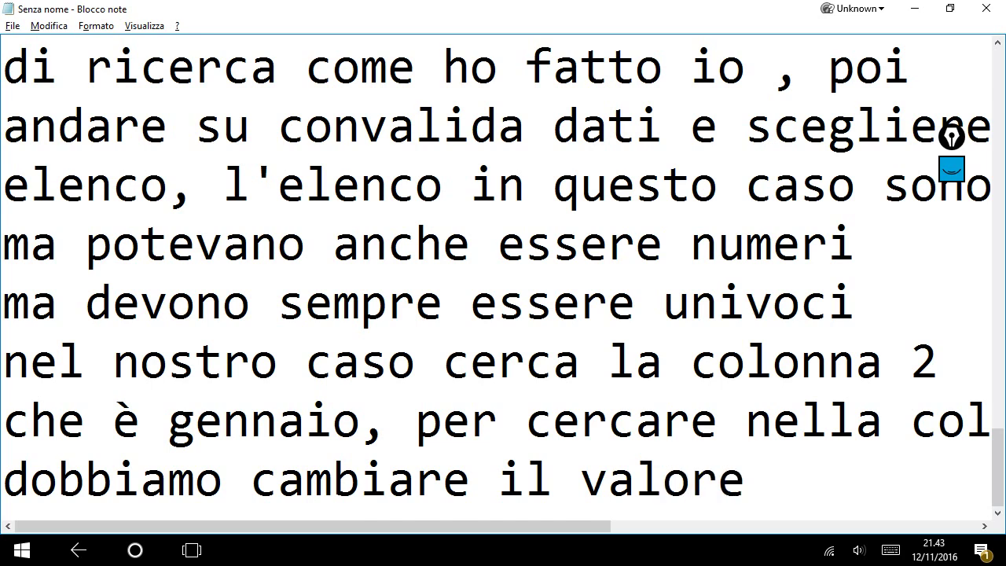
type(",")
key("Return")
type("ti facc")
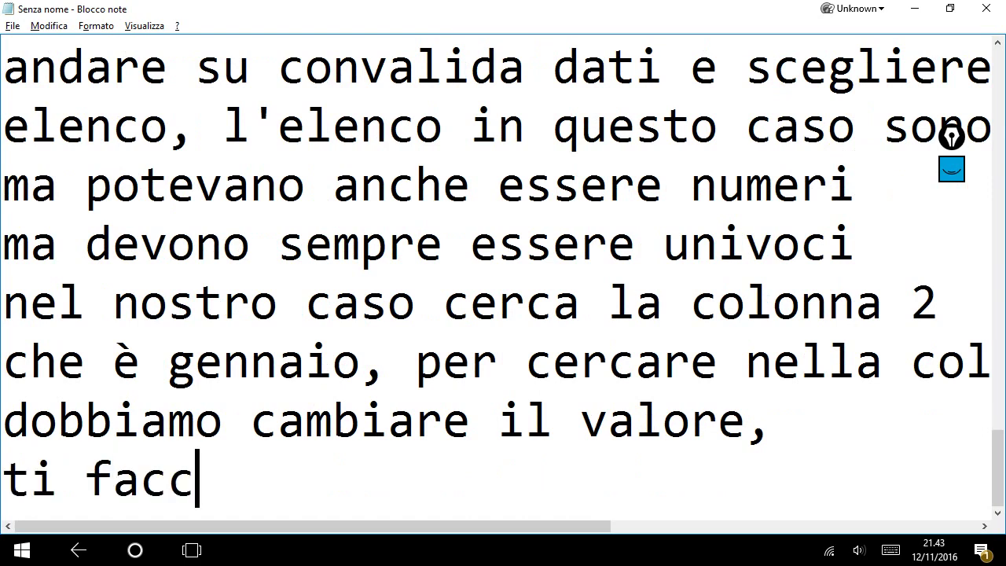
type("io vader")
key("BackSpace")
key("BackSpace")
key("BackSpace")
key("BackSpace")
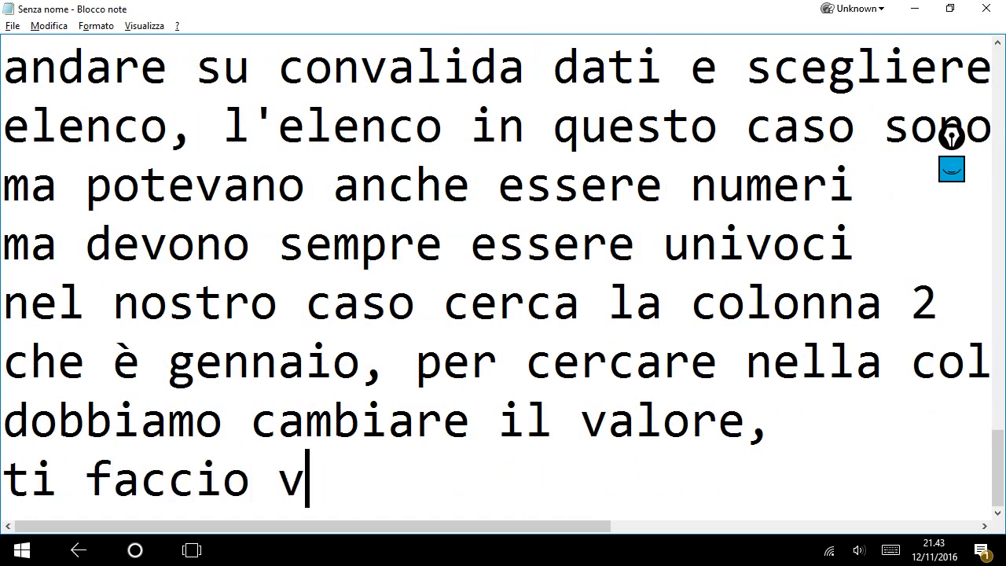
type("edere")
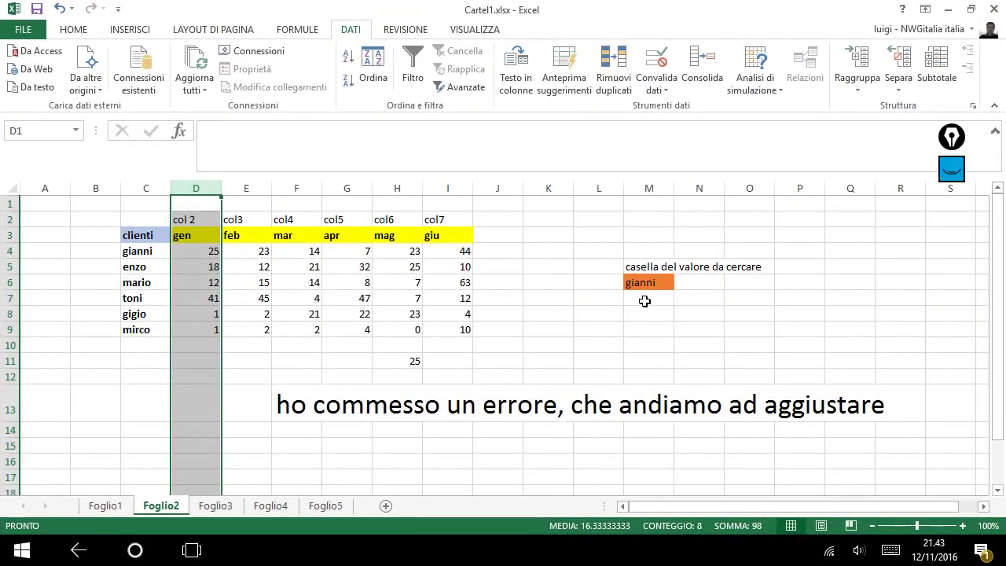
Give M7 a light fill colour, then confirm M6 shows gianni
left_click(644, 301)
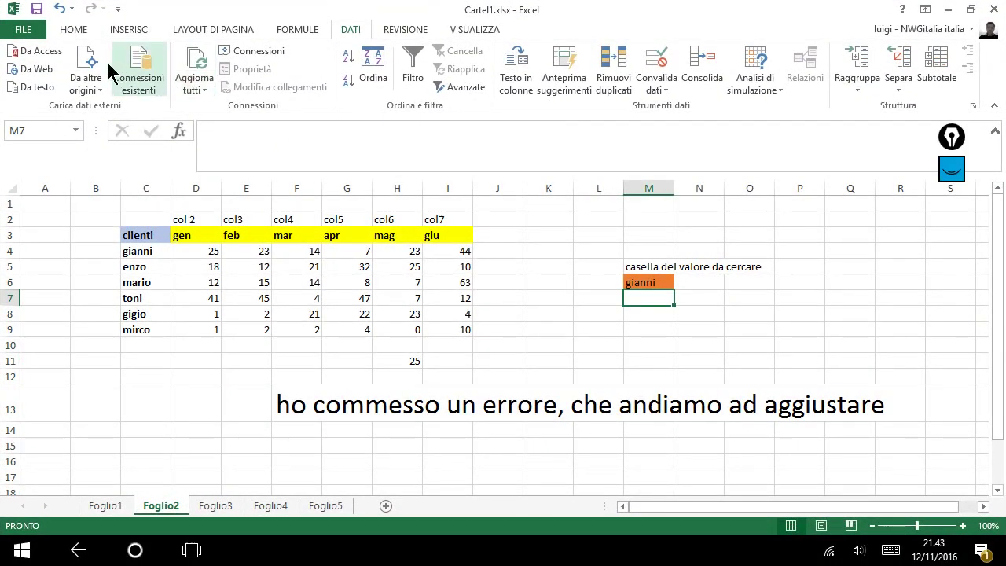
left_click(87, 34)
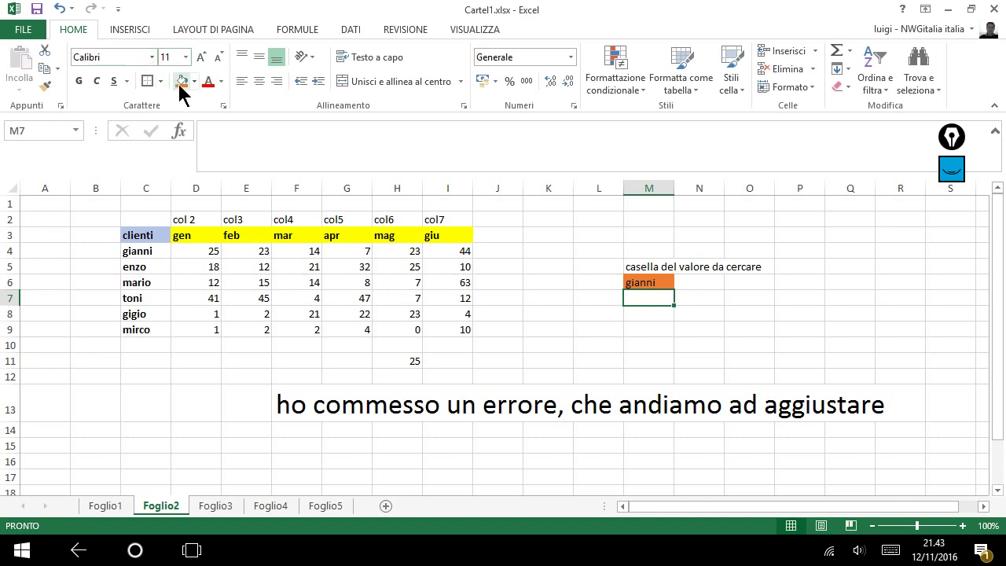
left_click(194, 81)
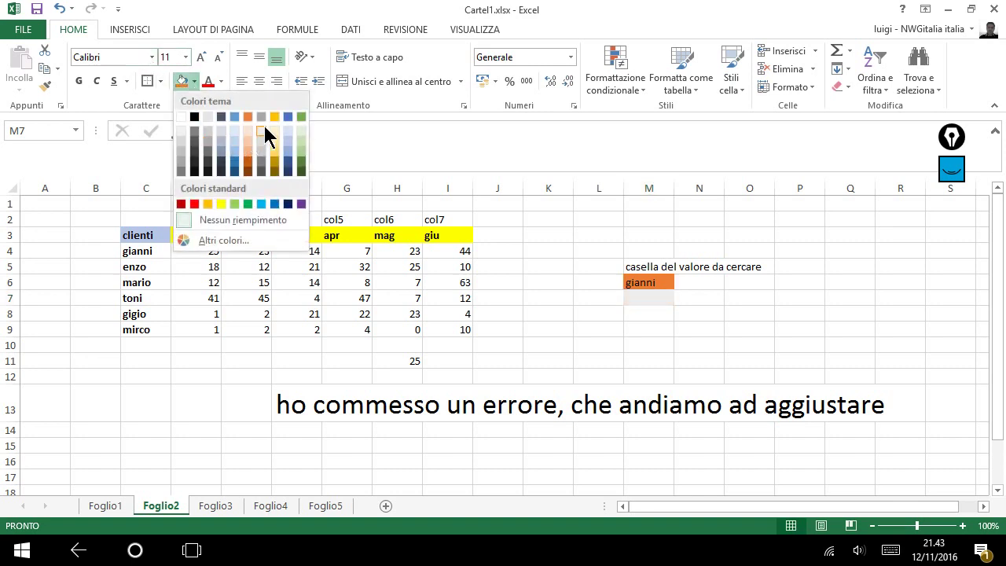
left_click(286, 123)
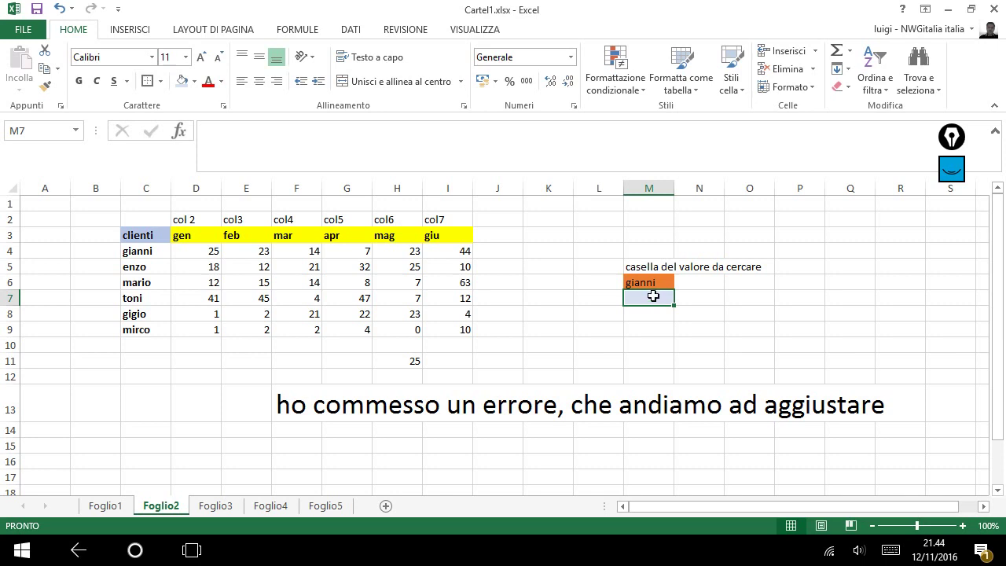
left_click(648, 283)
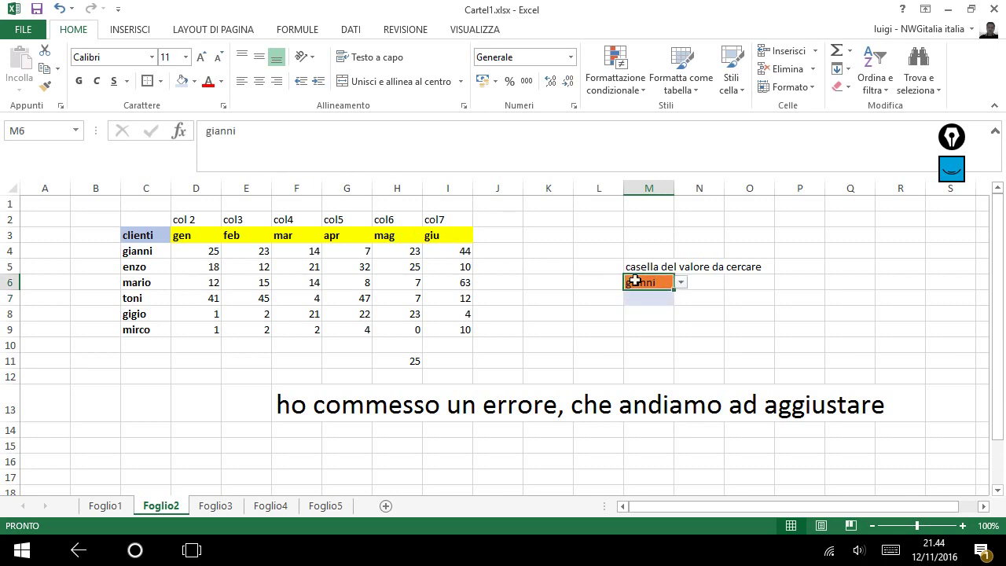
Review the H11 lookup formula and colour its result 25 red
left_click(400, 362)
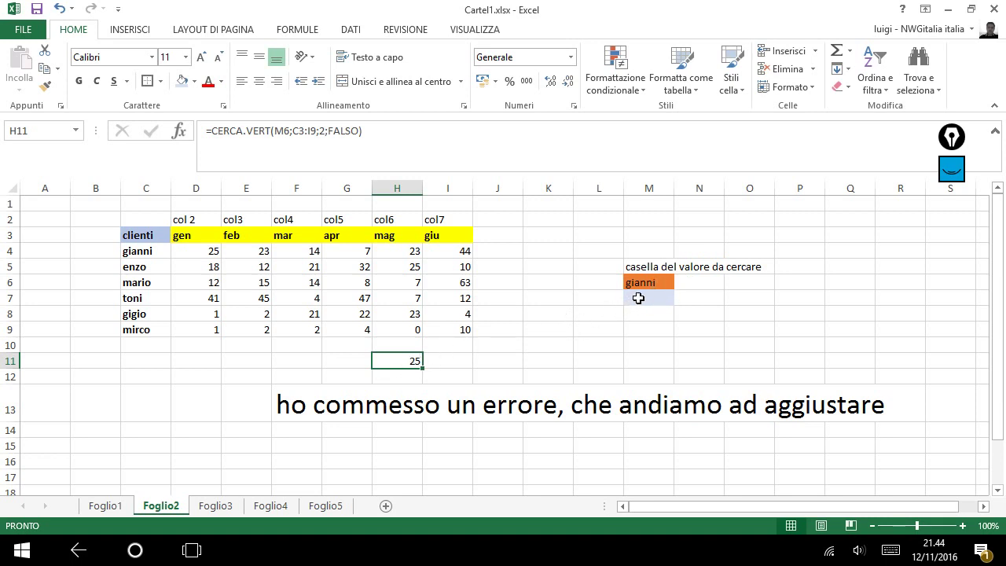
left_click(638, 298)
left_click(410, 362)
left_click(461, 360)
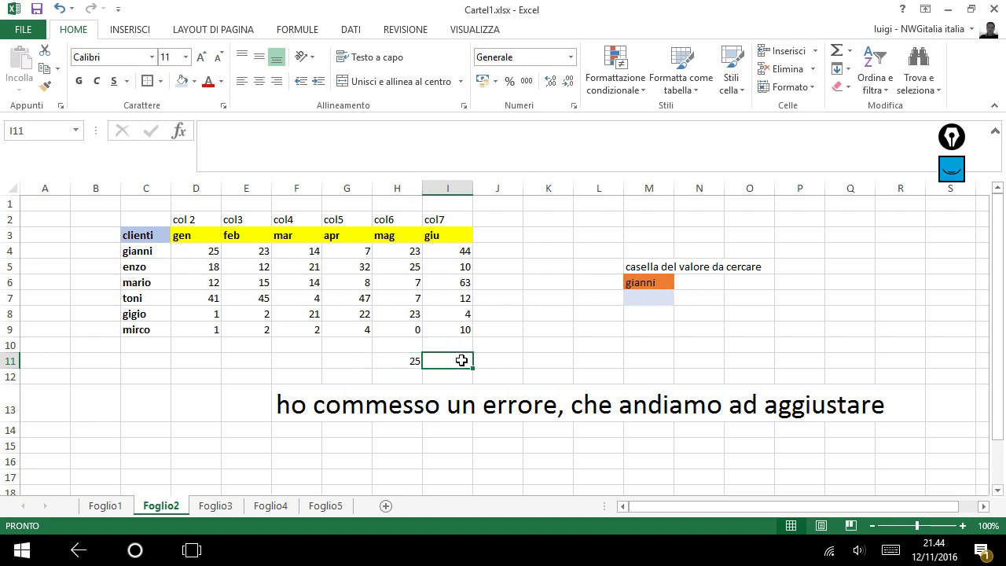
left_click(410, 359)
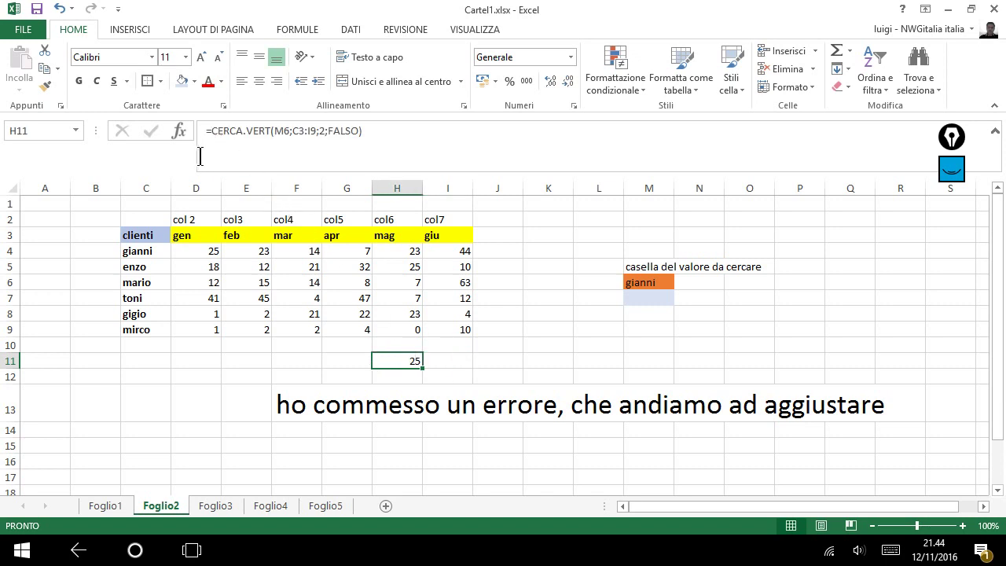
left_click(216, 80)
left_click(221, 81)
Reset H11's font colour to Automatico and fill H11 orange
left_click(224, 105)
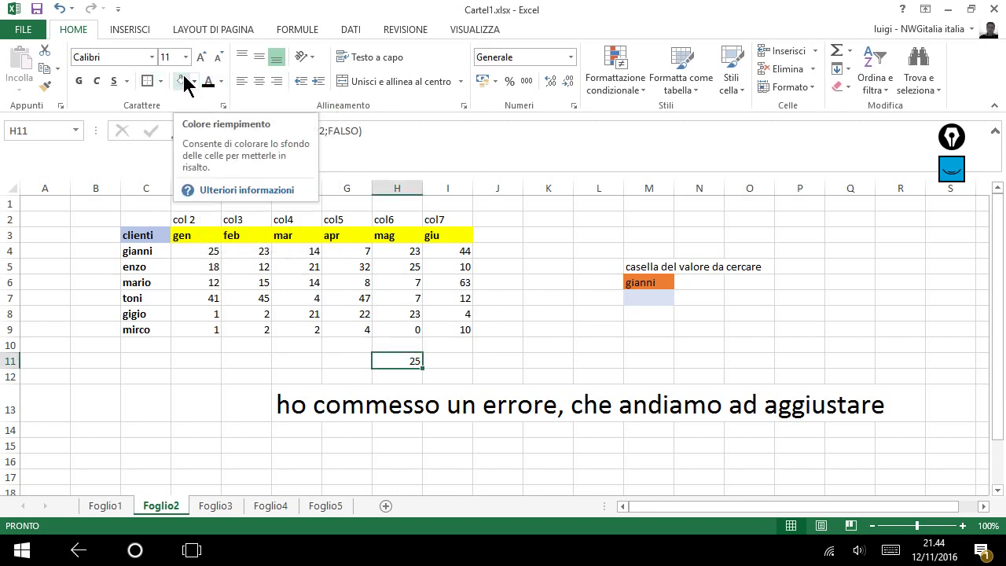
left_click(194, 82)
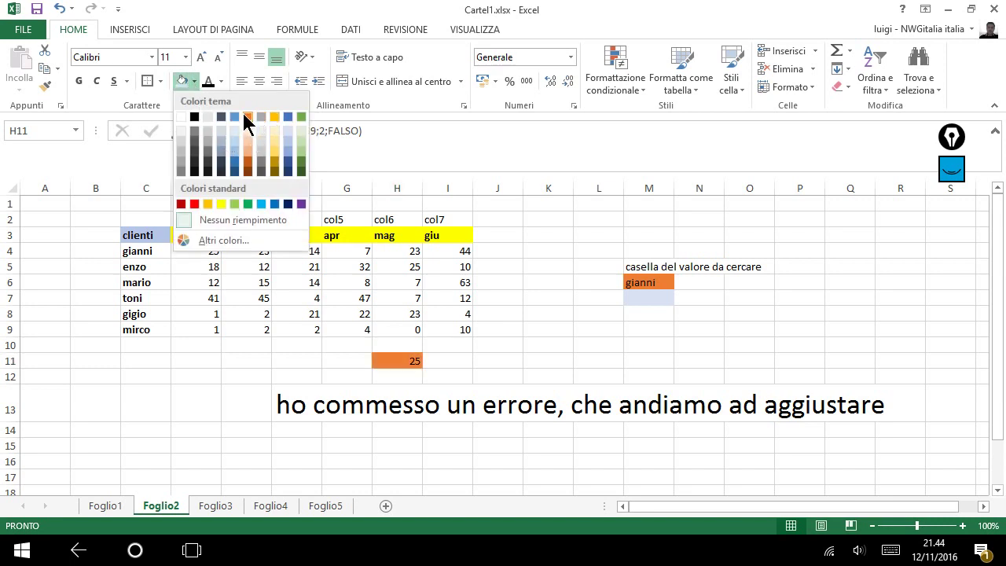
left_click(248, 116)
Fill I11 light gold to match M7
left_click(453, 358)
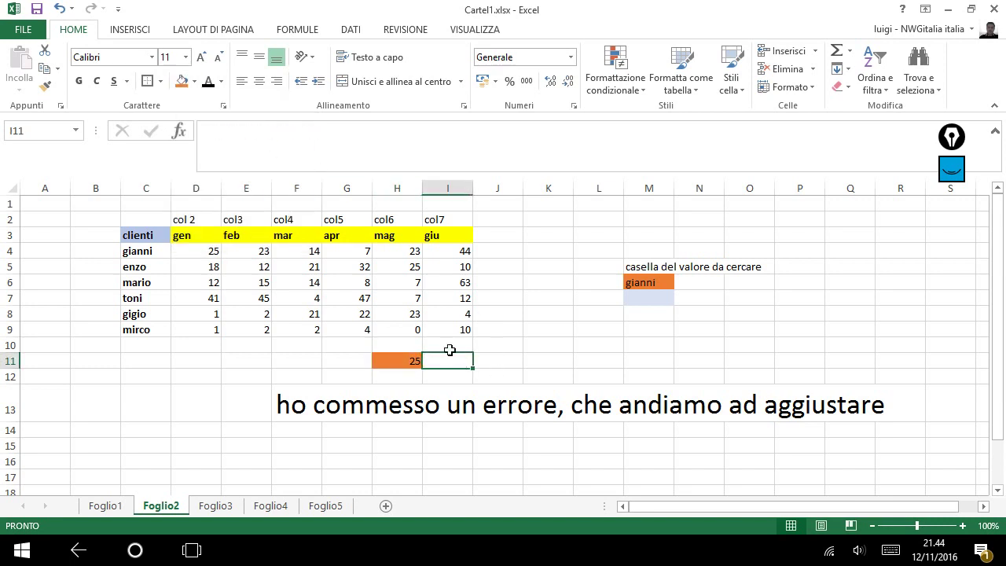
left_click(194, 82)
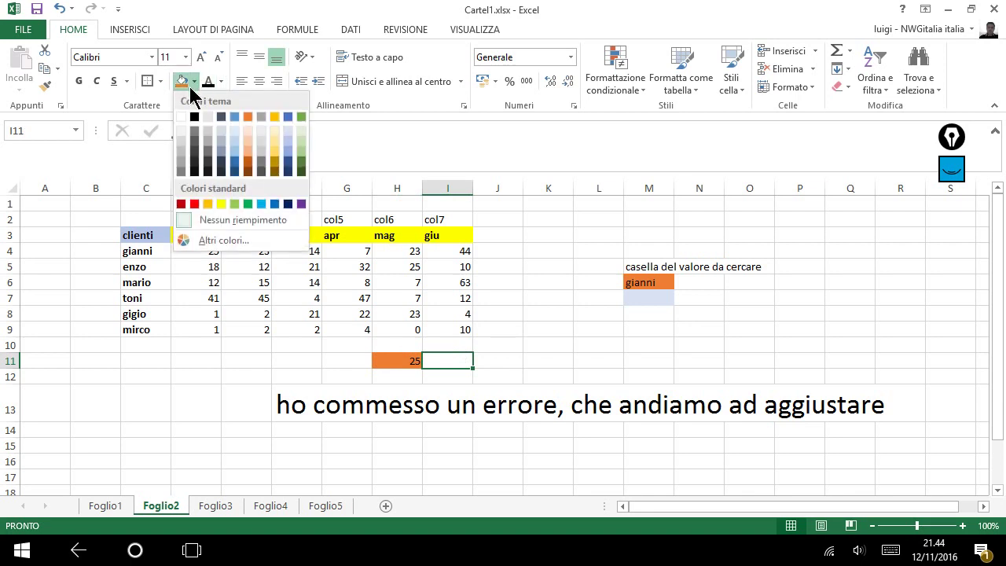
left_click(275, 150)
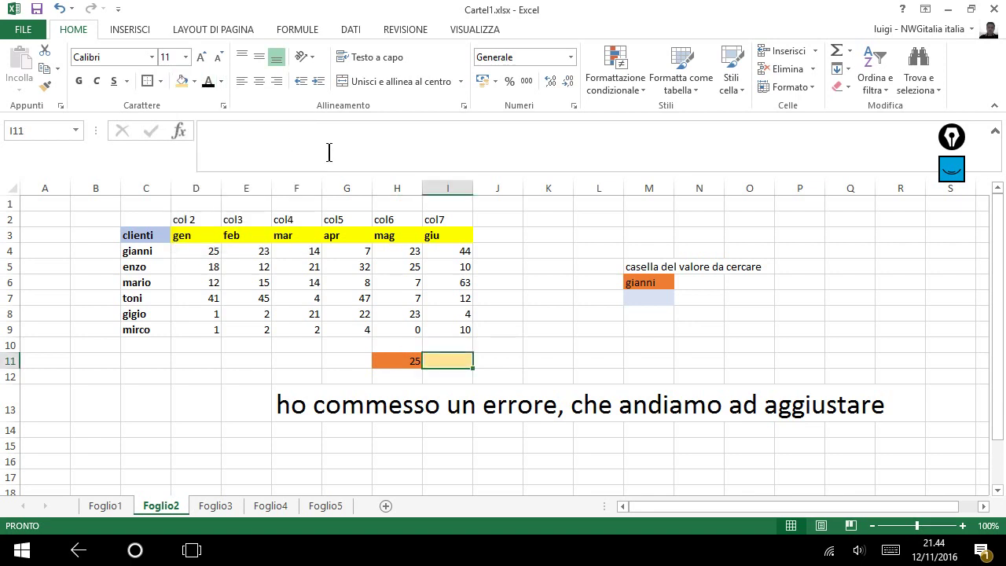
left_click(643, 299)
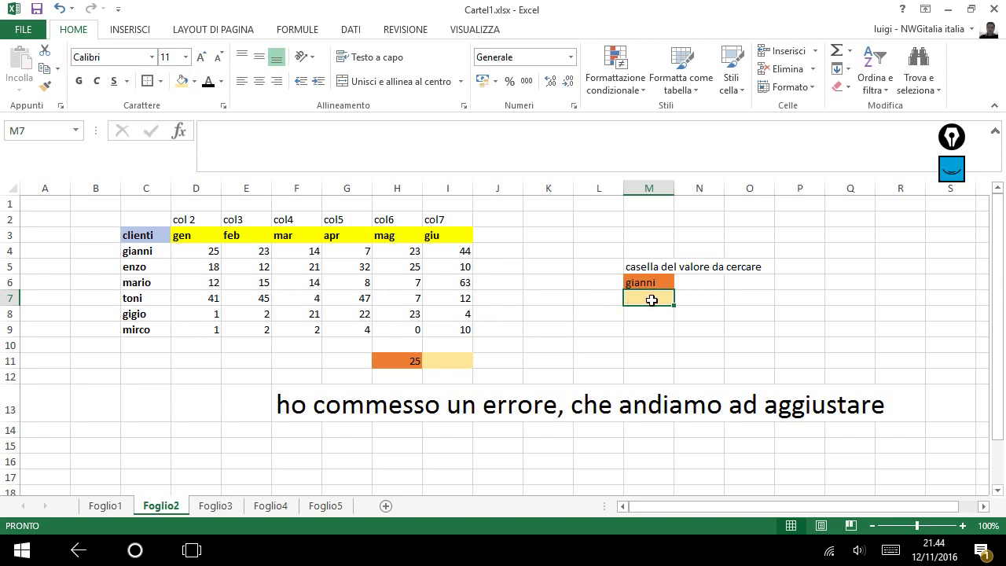
left_click(447, 363)
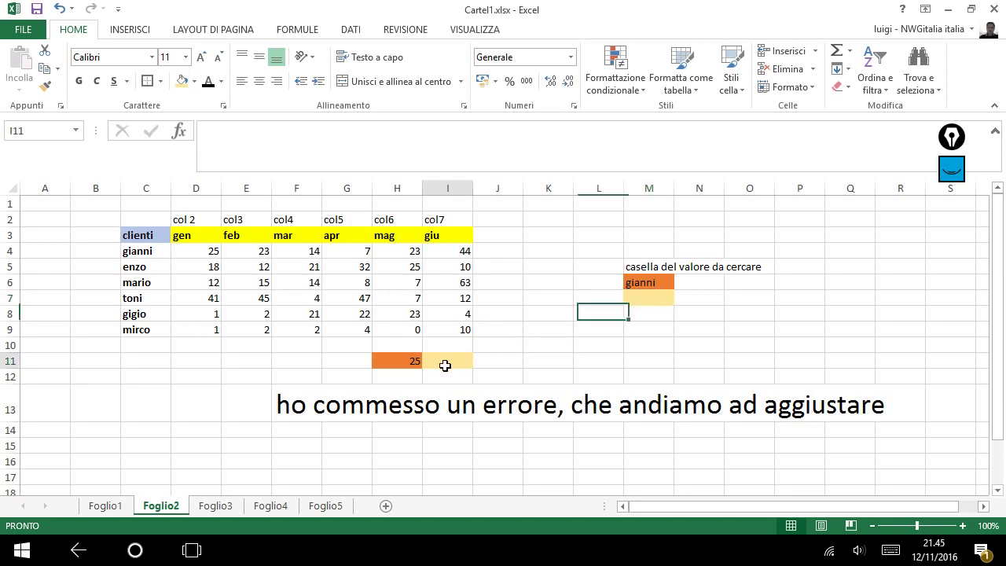
left_click(395, 361)
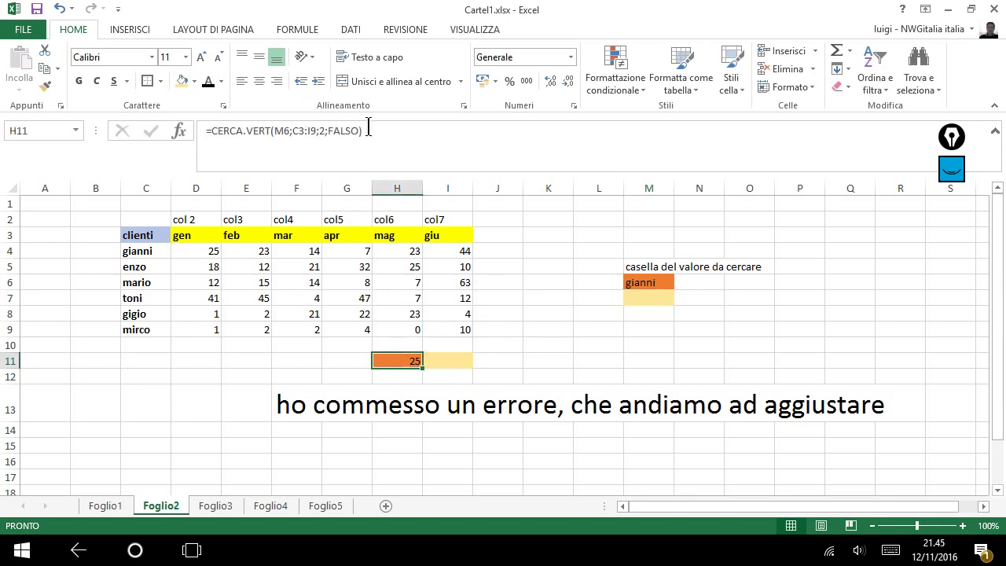
mouse_move(368, 131)
left_mouse_down()
mouse_move(167, 105)
mouse_move(157, 114)
left_mouse_up()
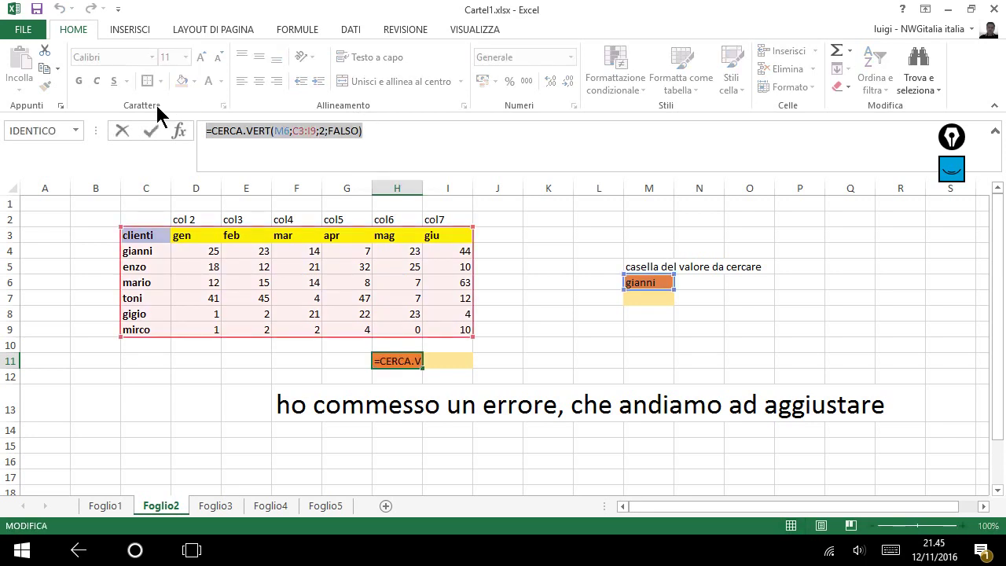
key("ctrl+c")
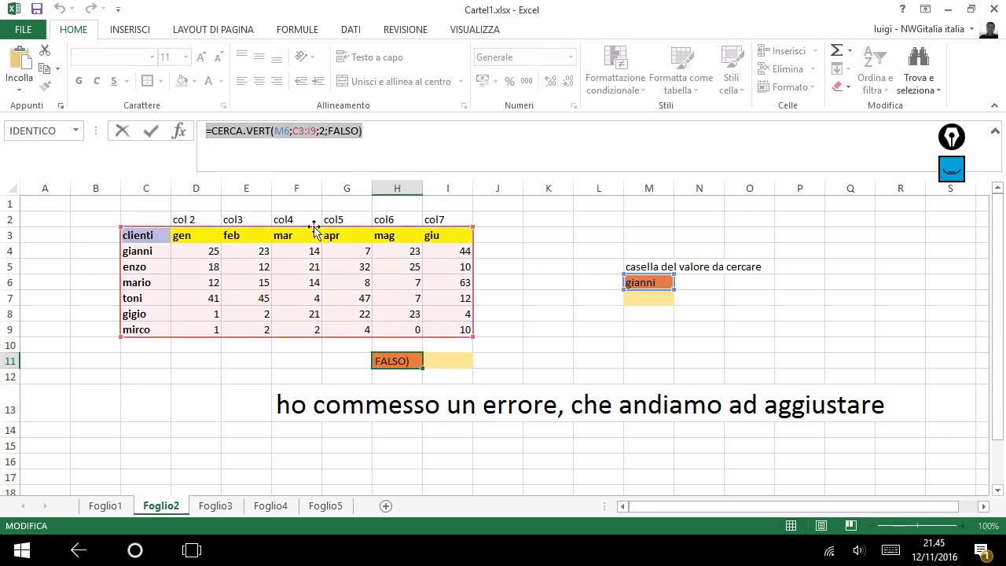
left_click(460, 361)
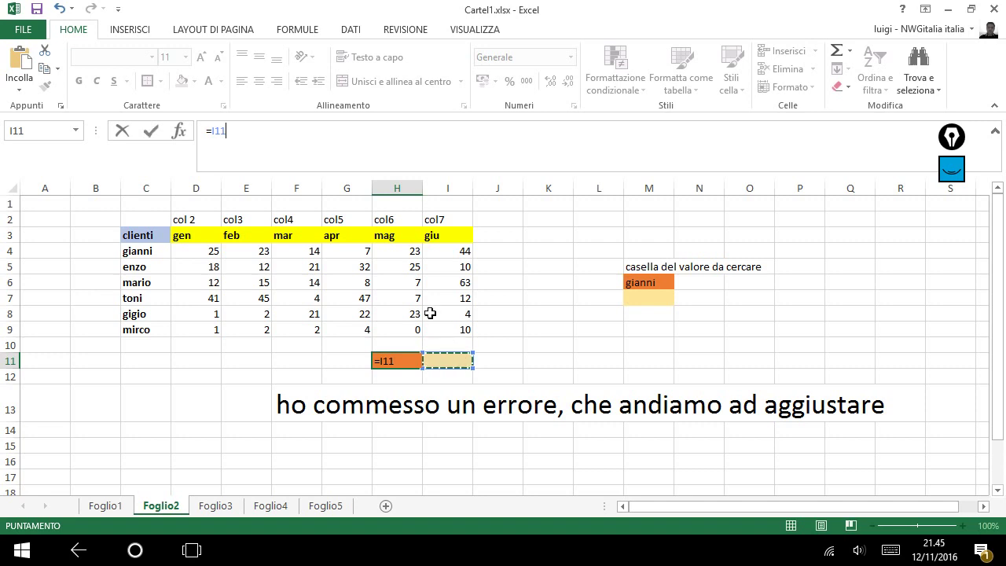
key("ctrl+v")
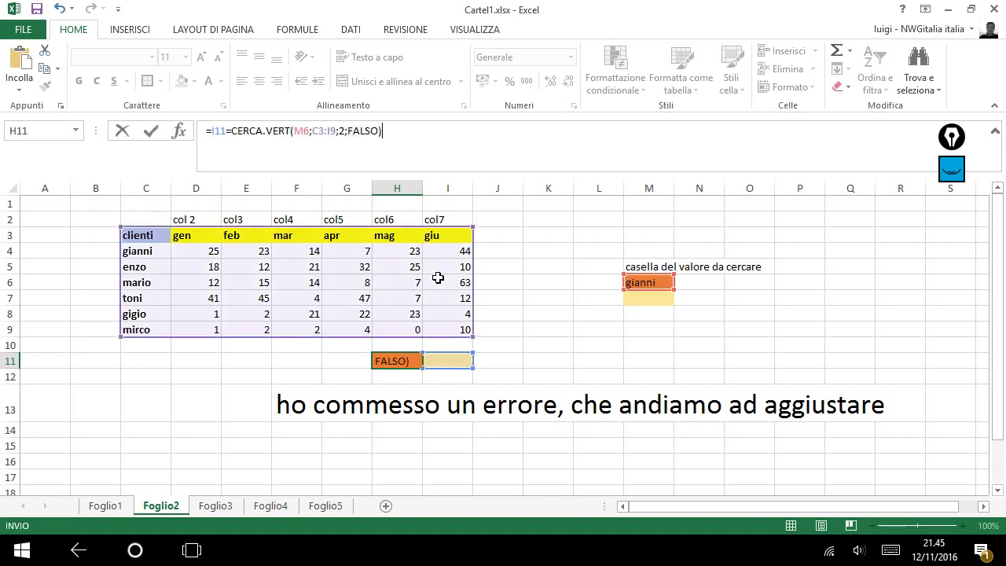
left_click(227, 134)
left_click_drag(221, 134, 184, 135)
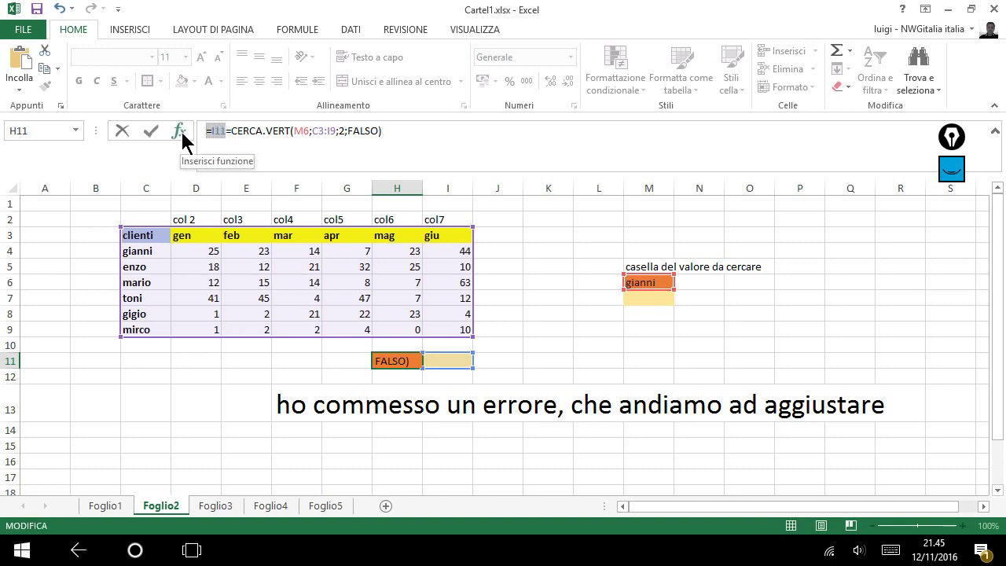
key("BackSpace")
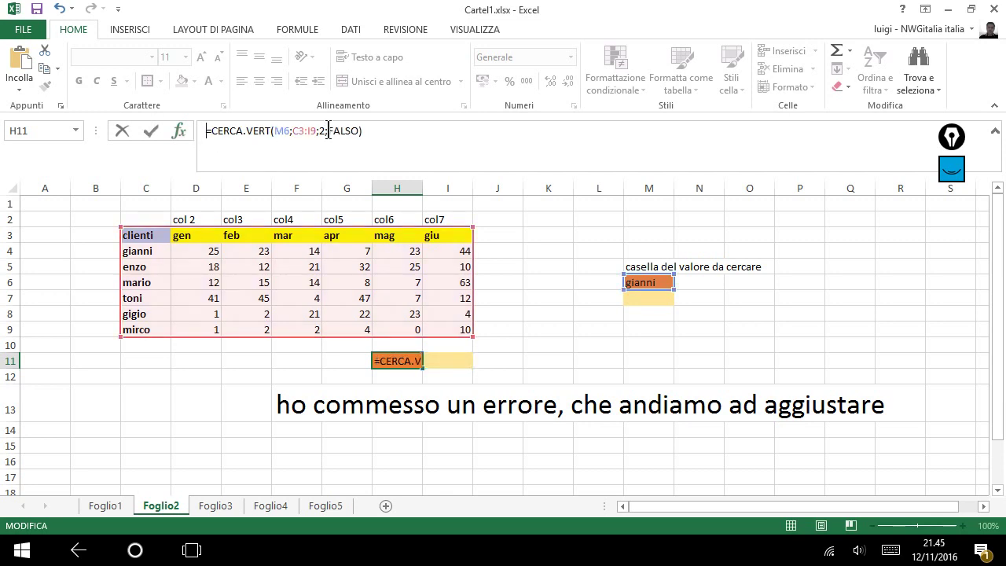
left_click(323, 131)
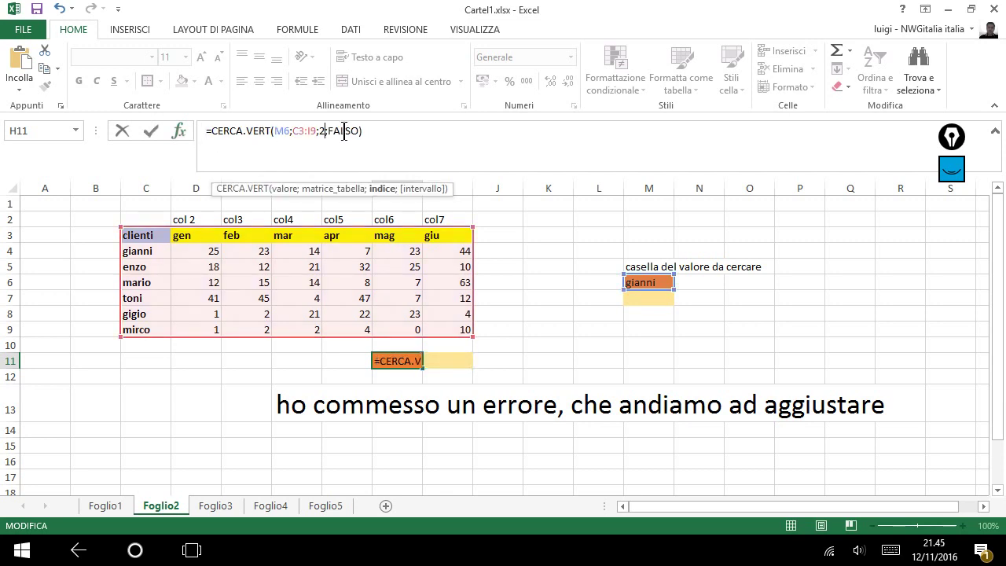
key("BackSpace")
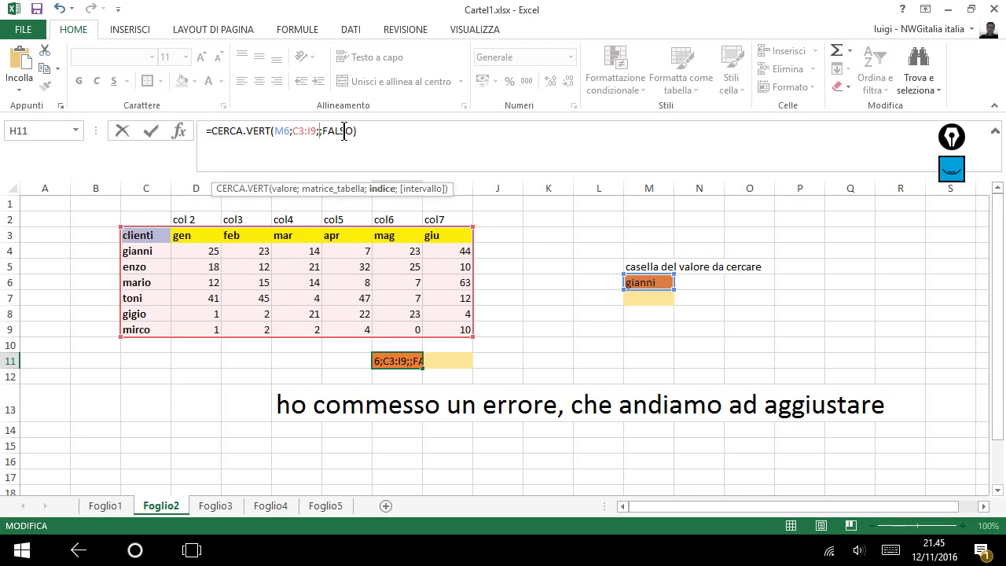
type("3")
key("Return")
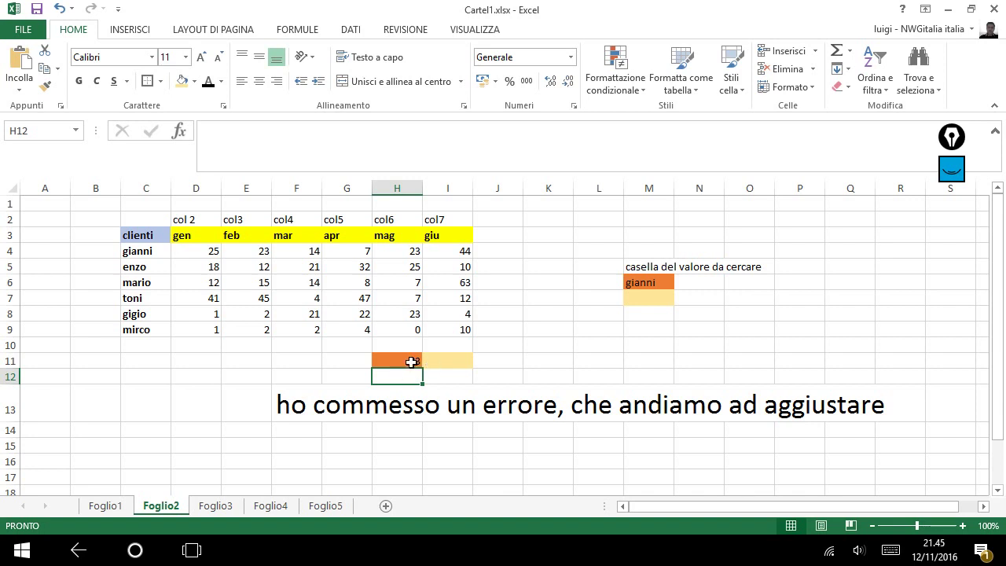
left_click(409, 361)
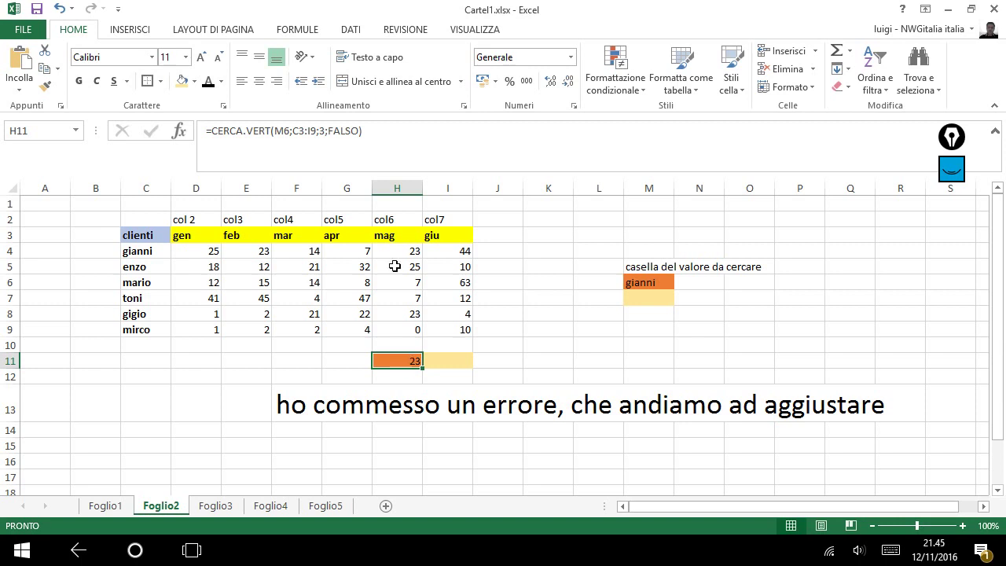
left_click(323, 130)
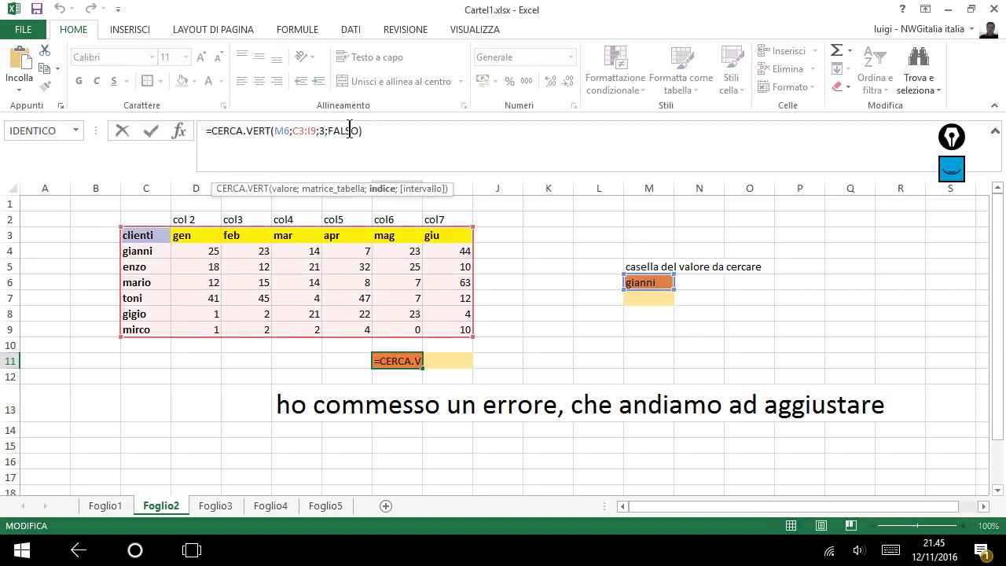
key("BackSpace")
type("2")
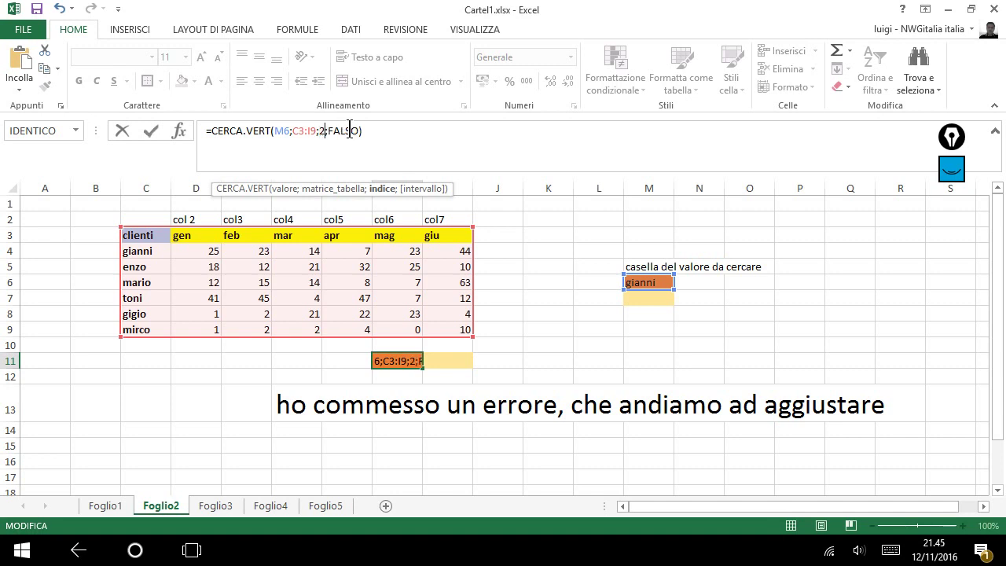
key("Return")
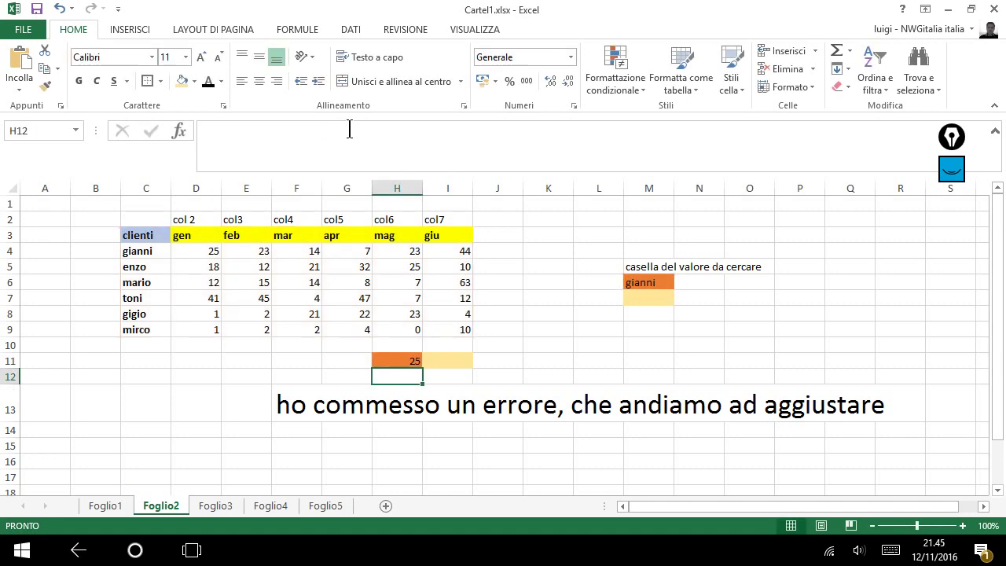
left_click(460, 358)
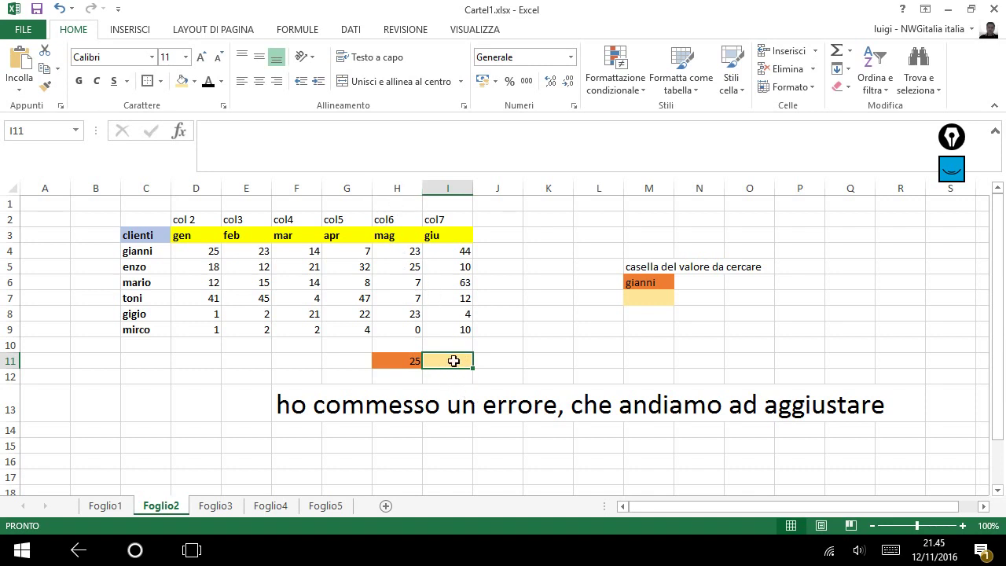
type("=")
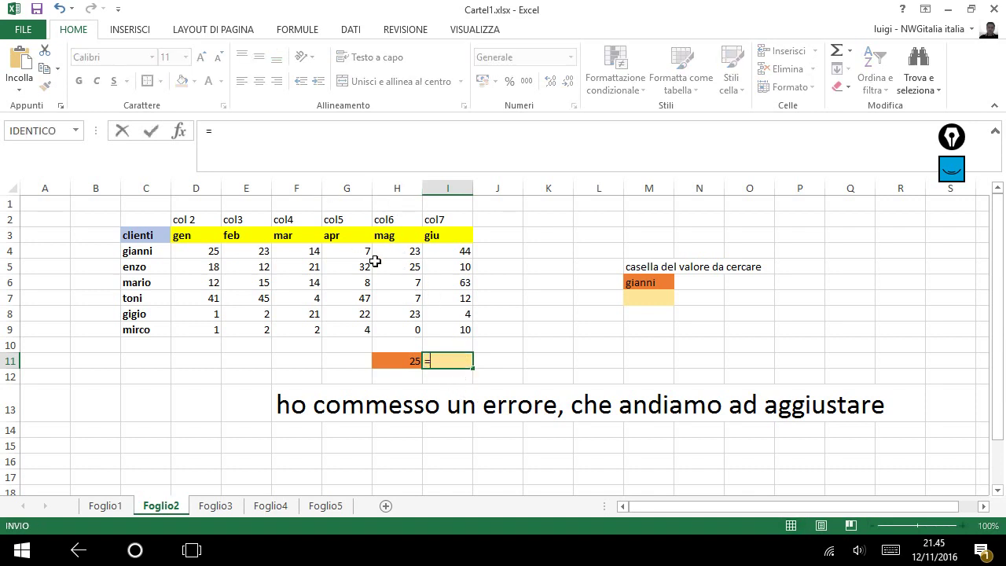
key("ctrl+v")
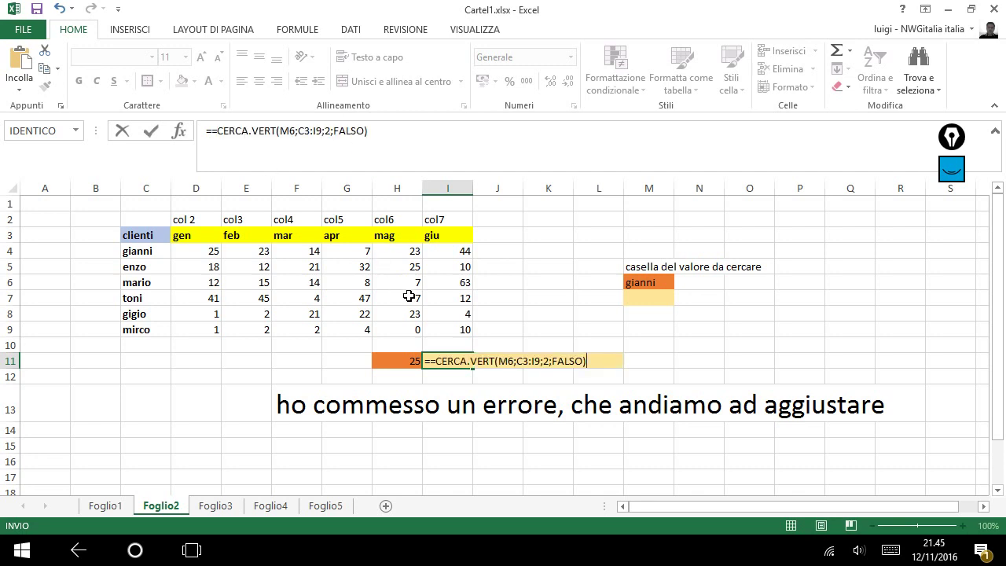
left_click_drag(212, 131, 199, 130)
key("Delete")
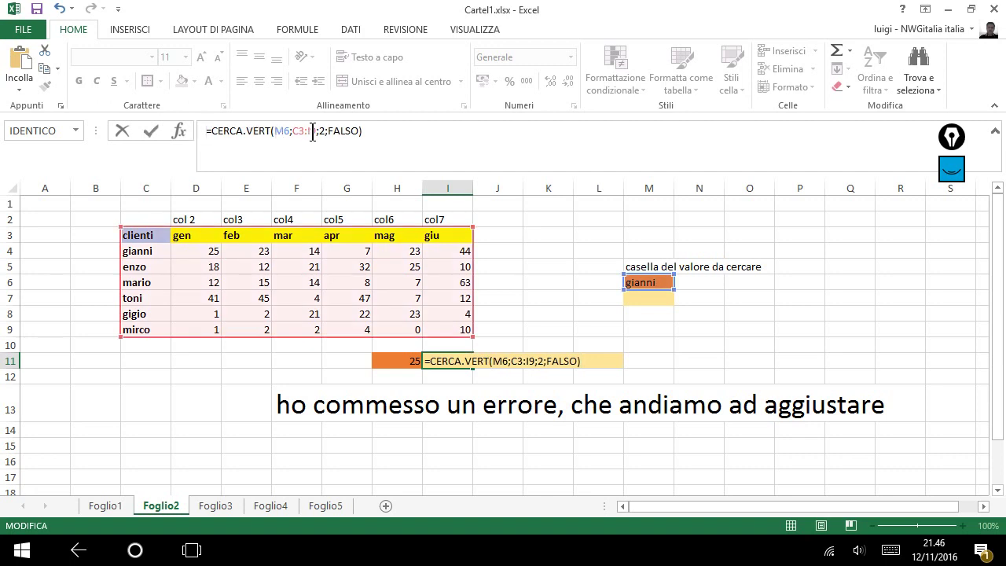
left_click(325, 131)
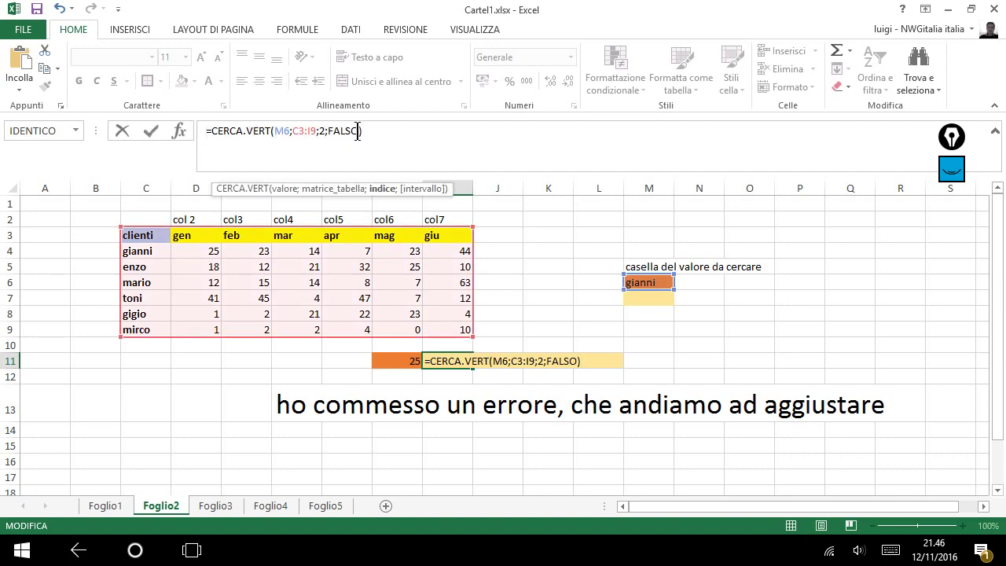
key("BackSpace")
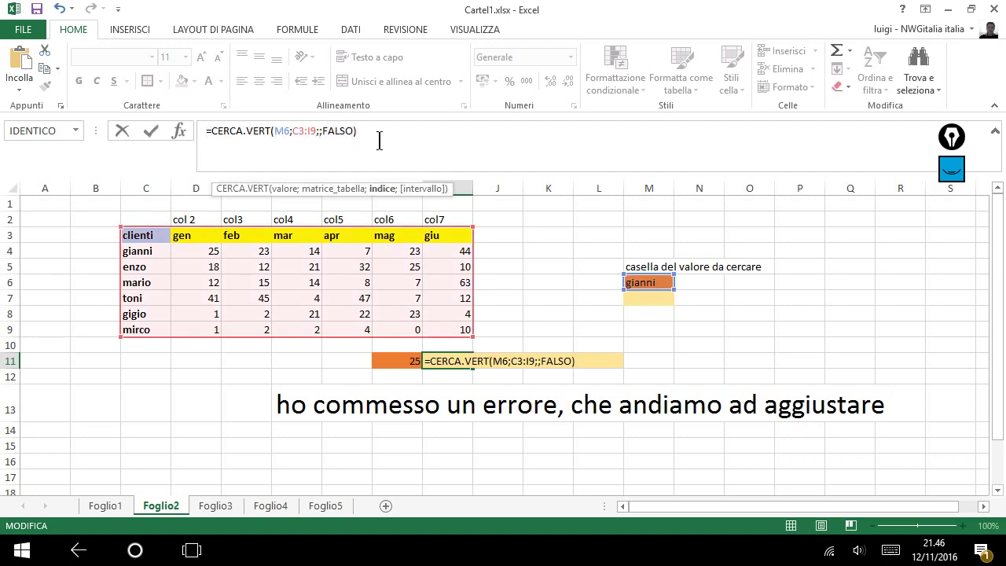
key("Return")
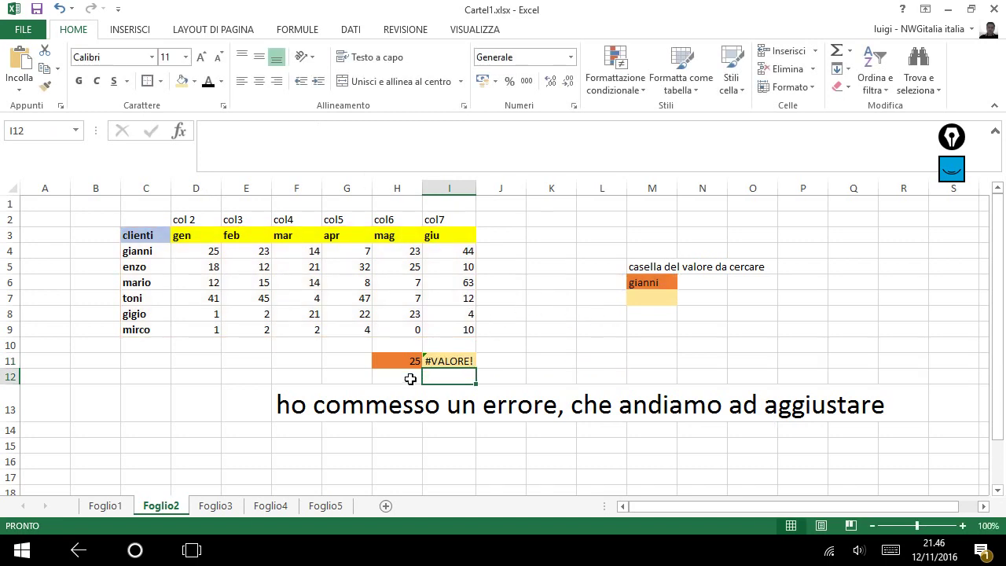
left_click(450, 360)
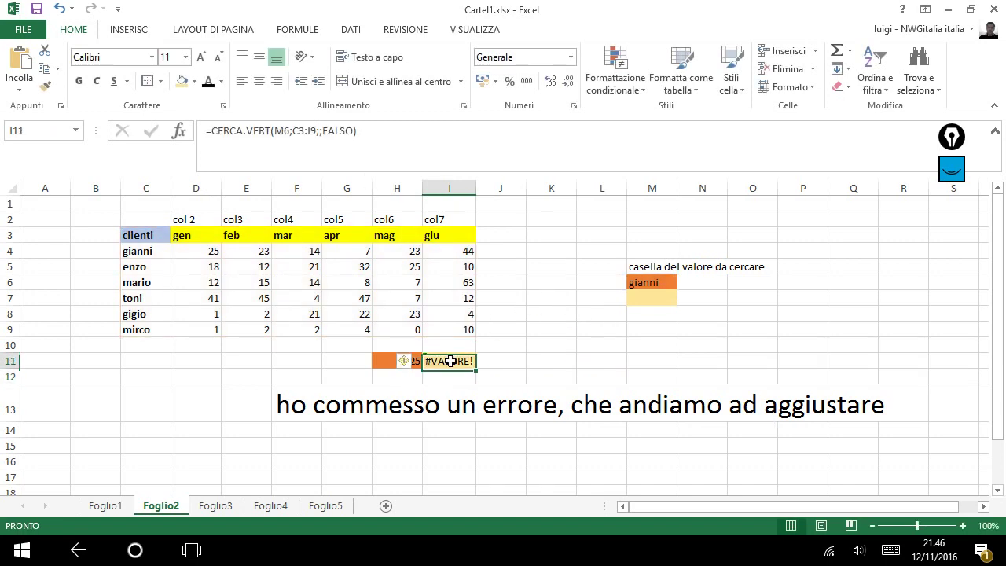
Enter gianni in M7 and check it against the I11 lookup formula
left_click(651, 298)
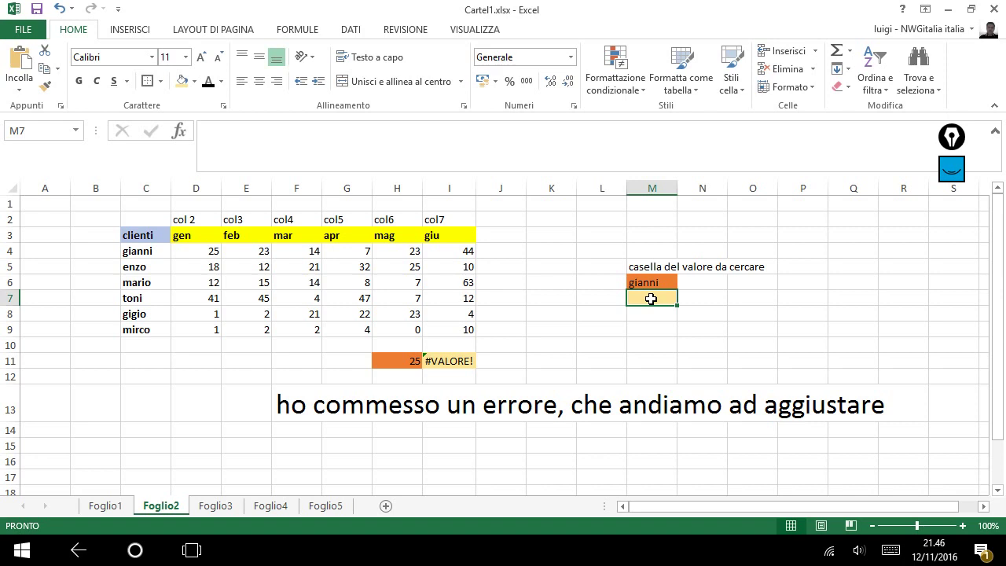
type("gianni")
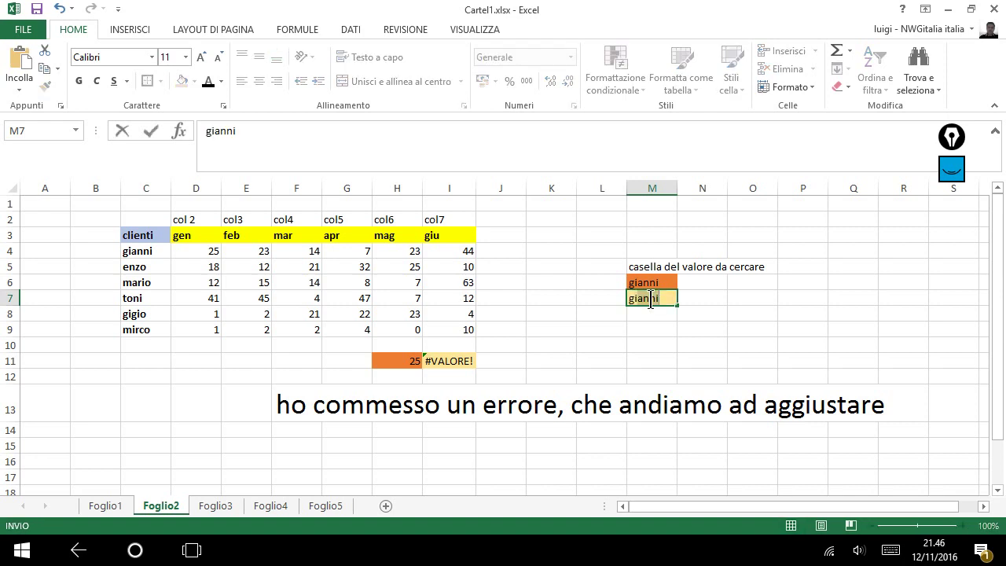
key("Return")
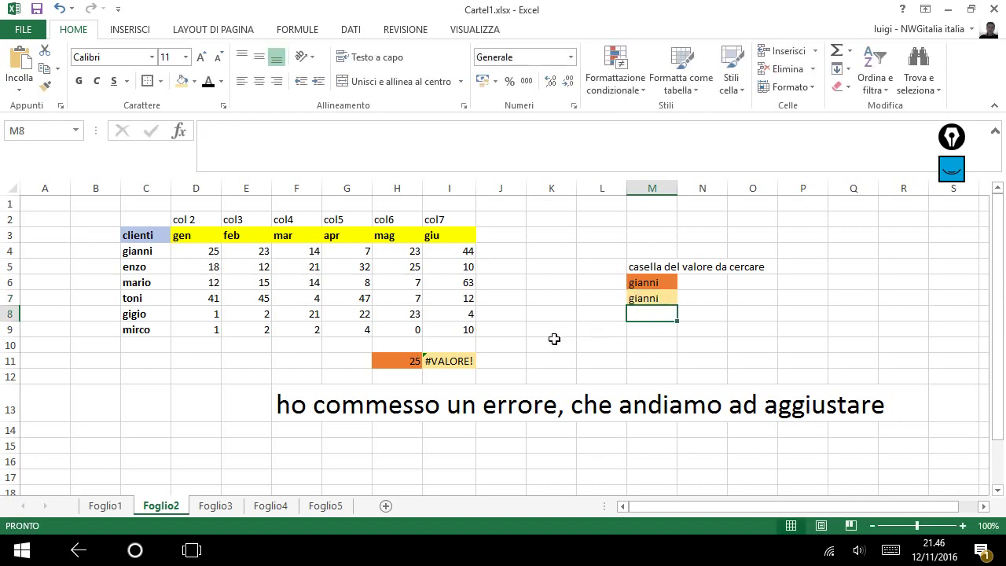
left_click(455, 364)
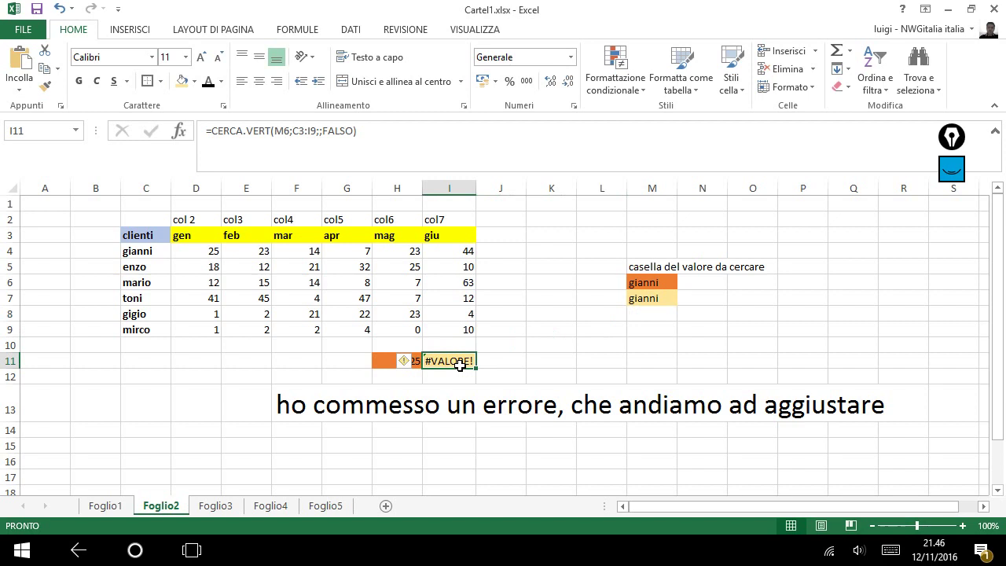
left_click(657, 301)
left_click(461, 363)
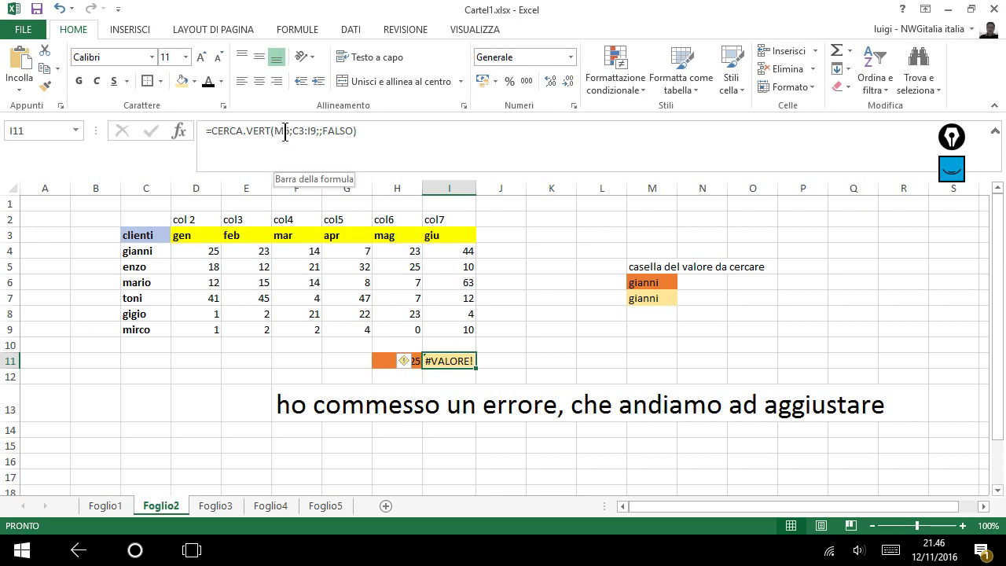
Change the I11 formula's lookup reference from M6 to M7
left_click(285, 131)
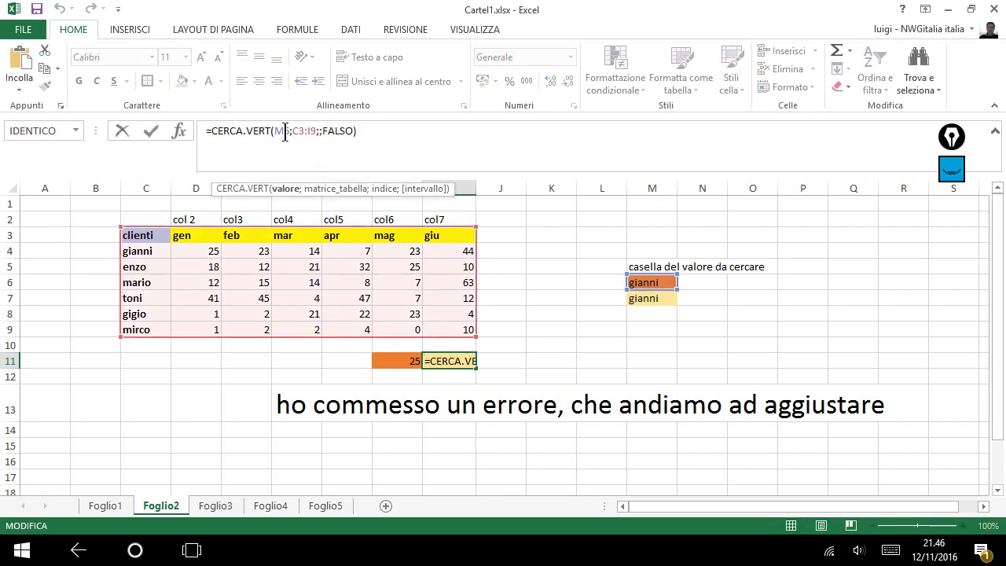
left_click(293, 191)
left_click(654, 300)
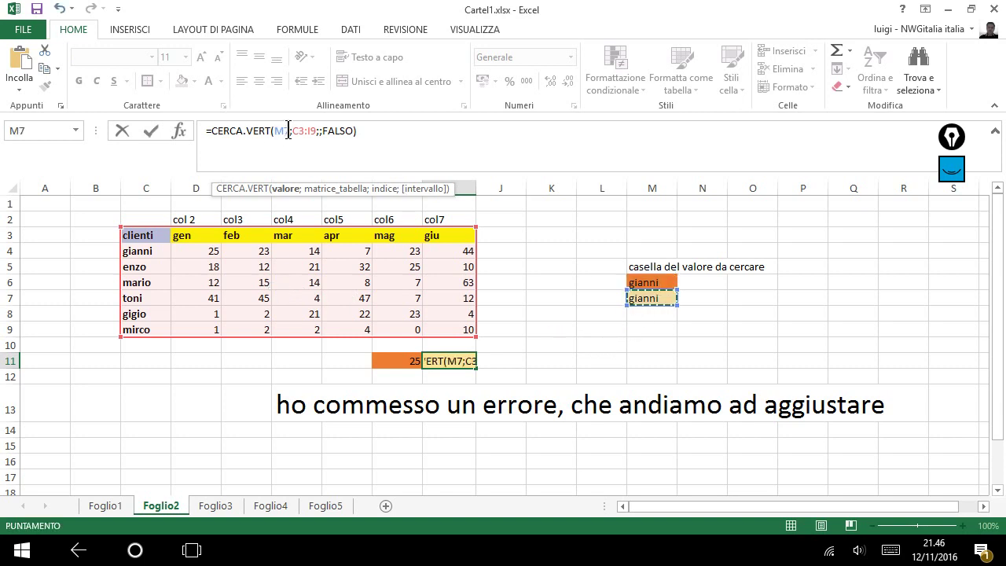
key("BackSpace")
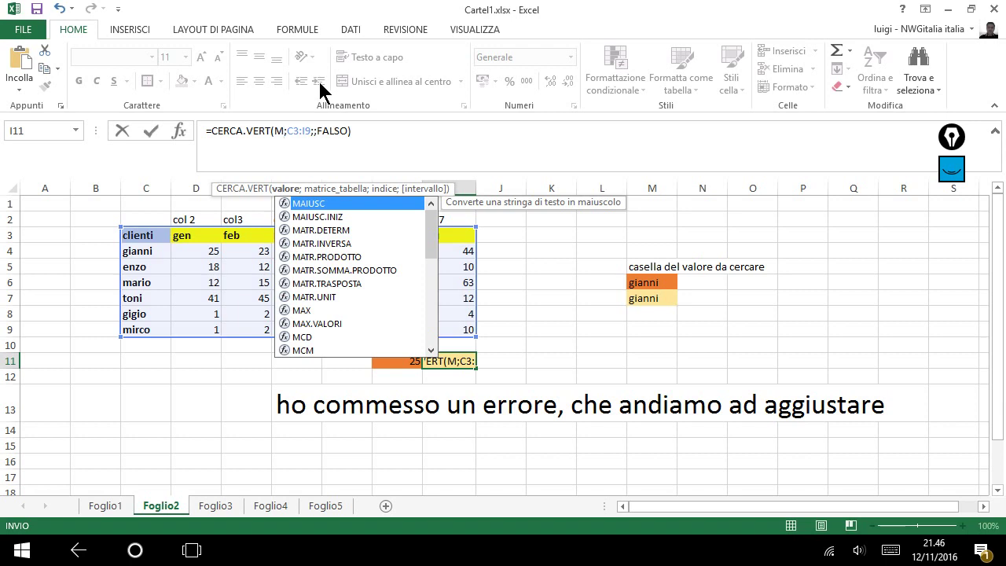
type("7")
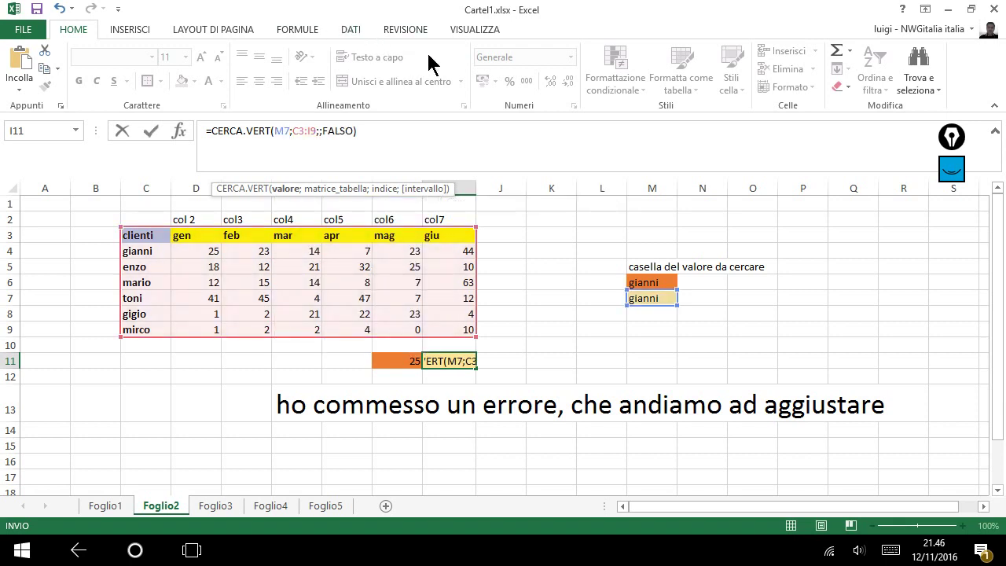
key("Return")
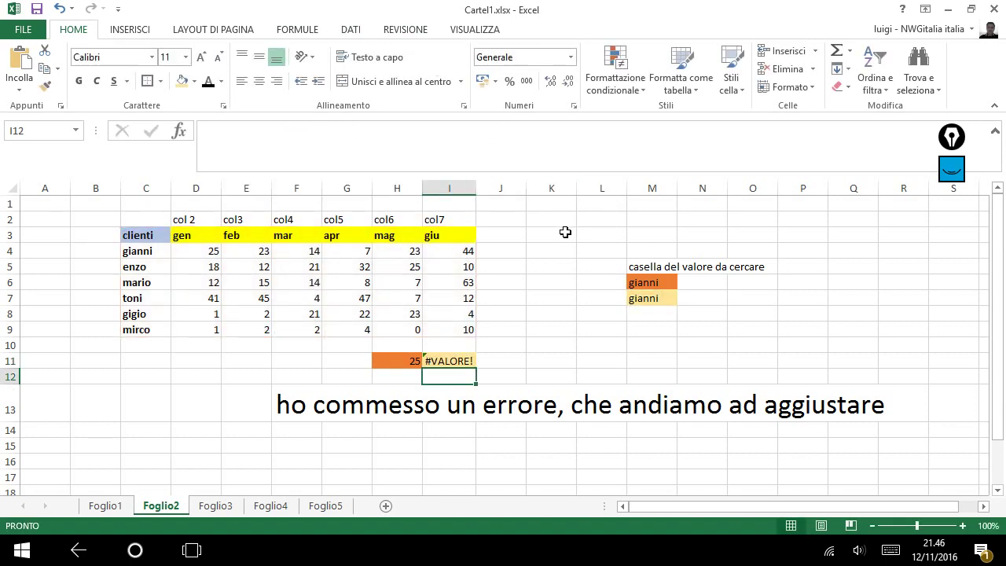
Clear the broken I11 formula and start a new CERCA.VERT function
left_click(459, 363)
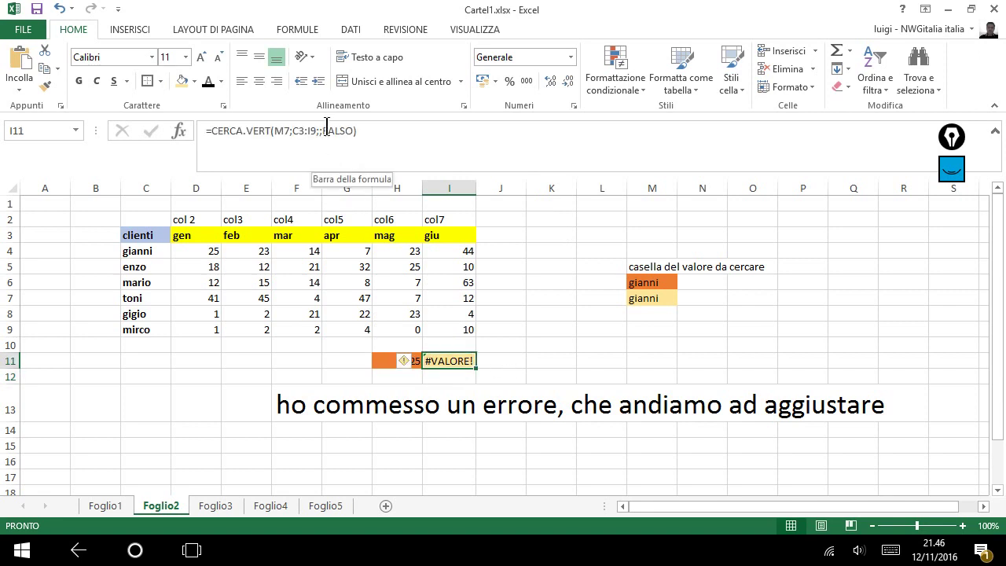
left_click(662, 298)
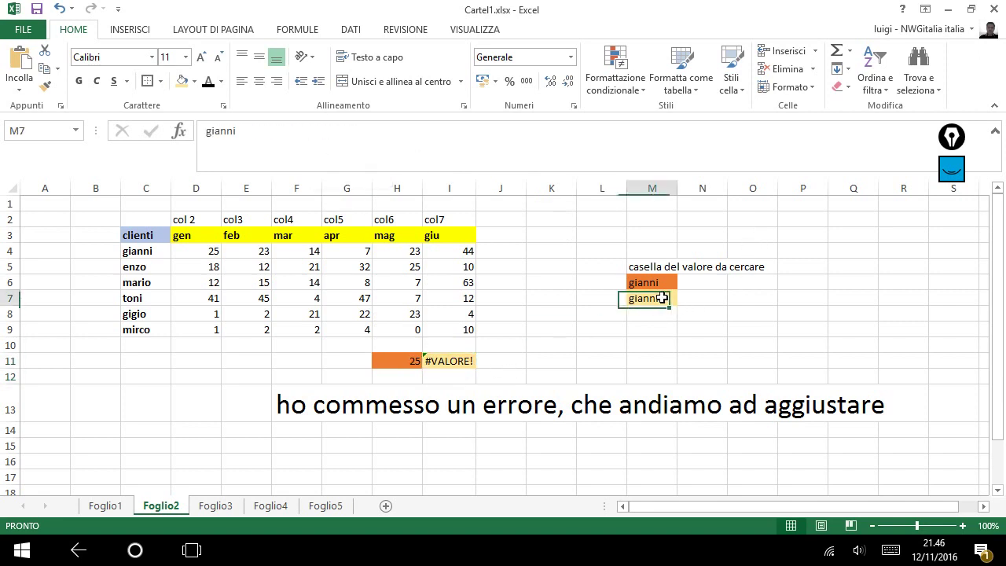
left_click(448, 362)
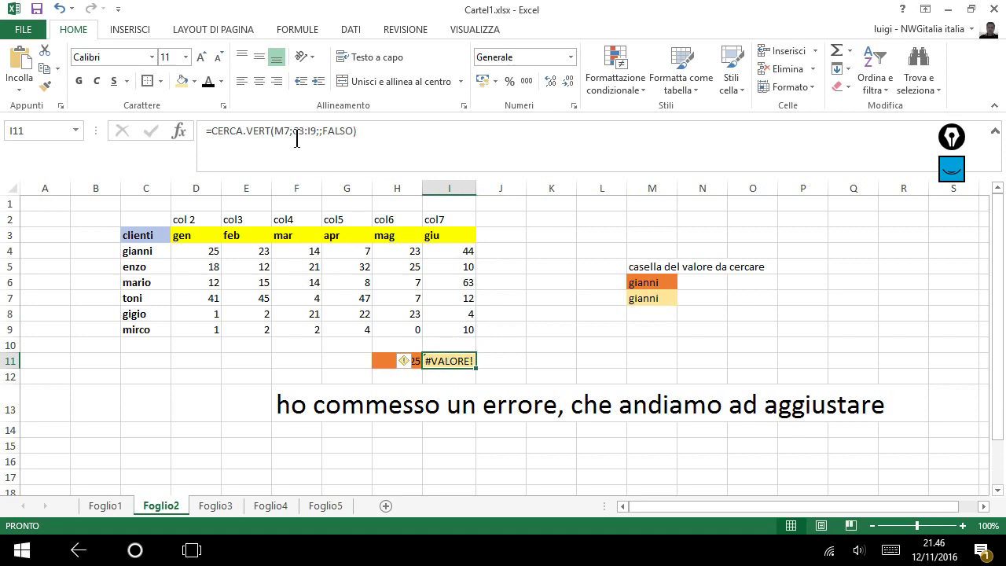
key("Delete")
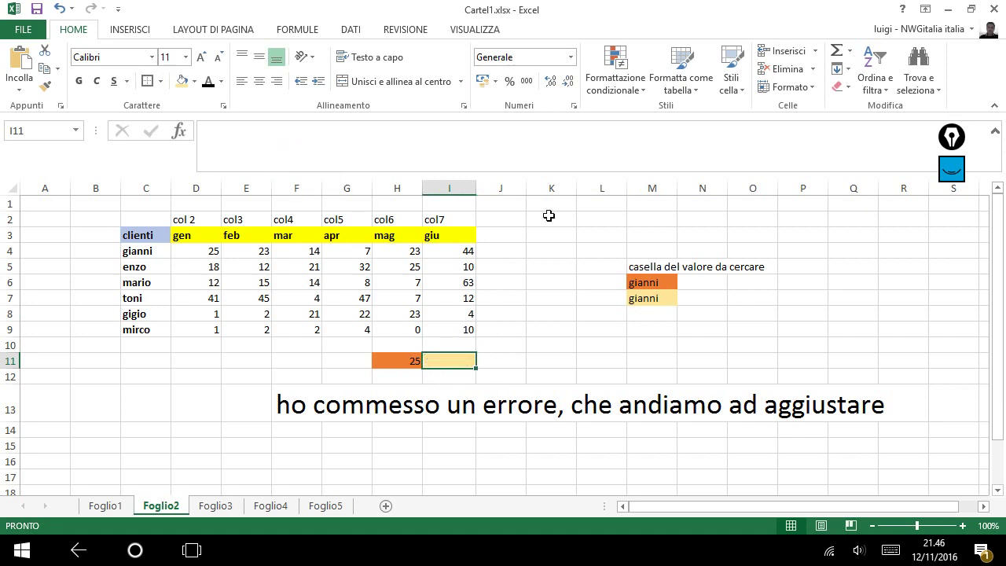
type("=")
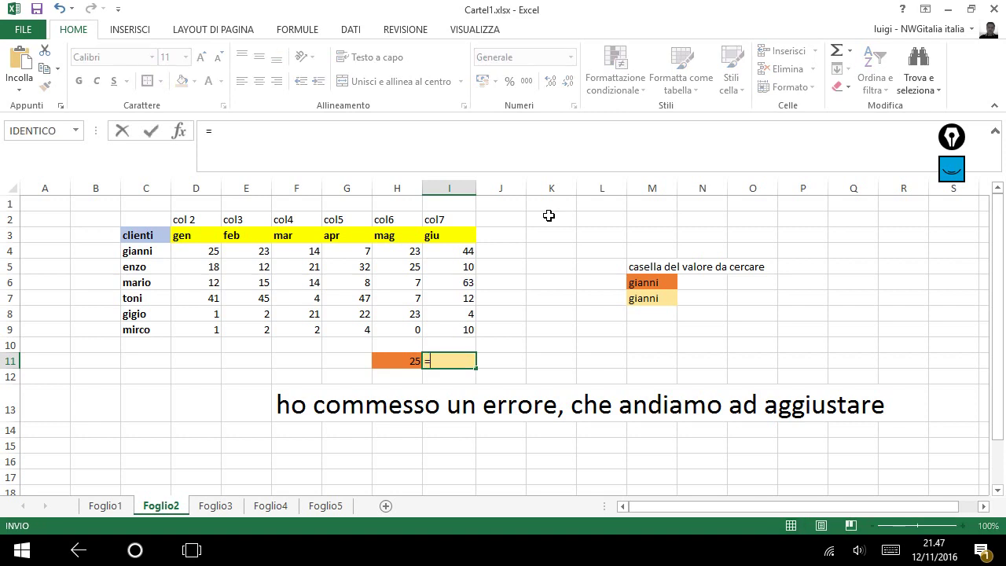
type("cerc")
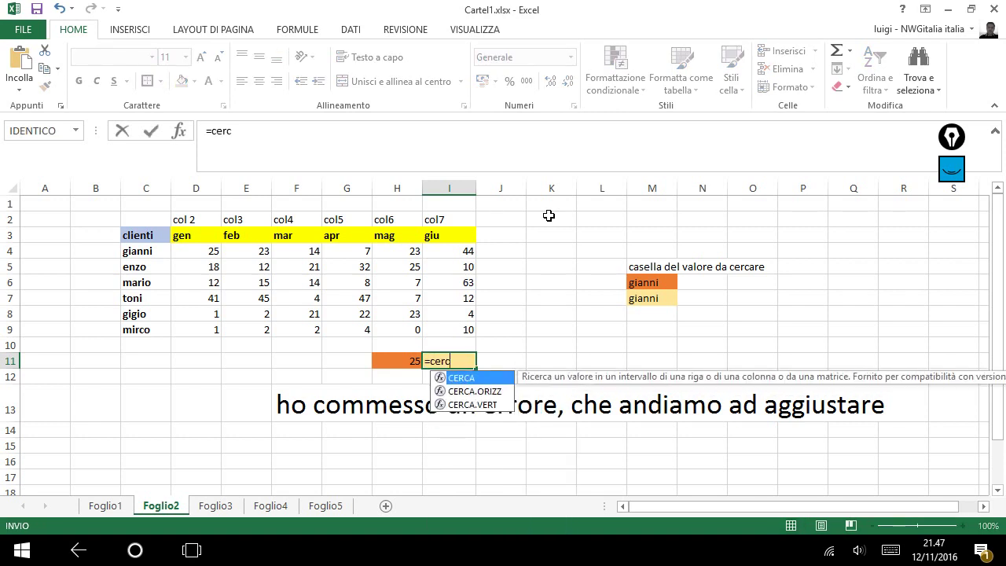
key("Down")
key("Down")
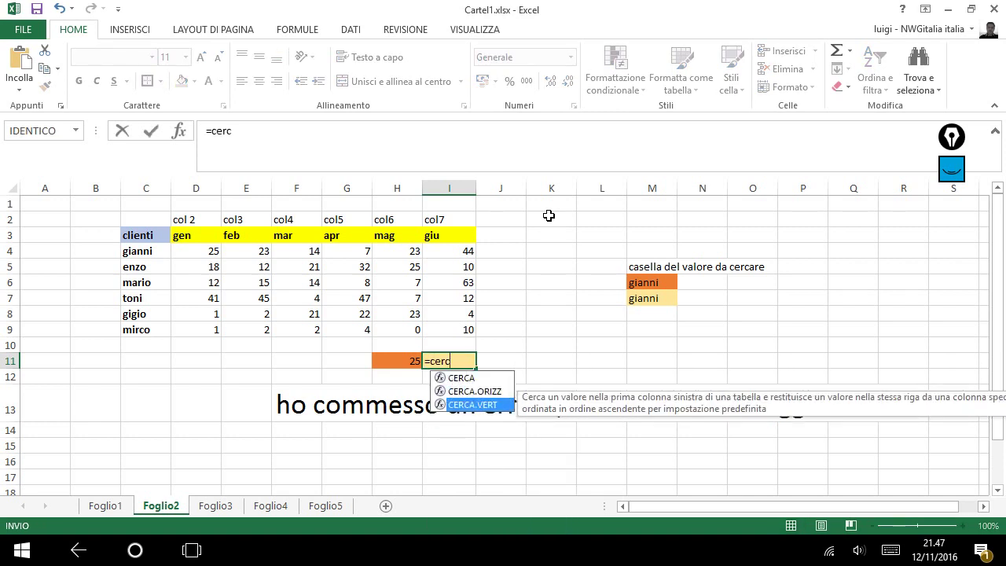
key("Tab")
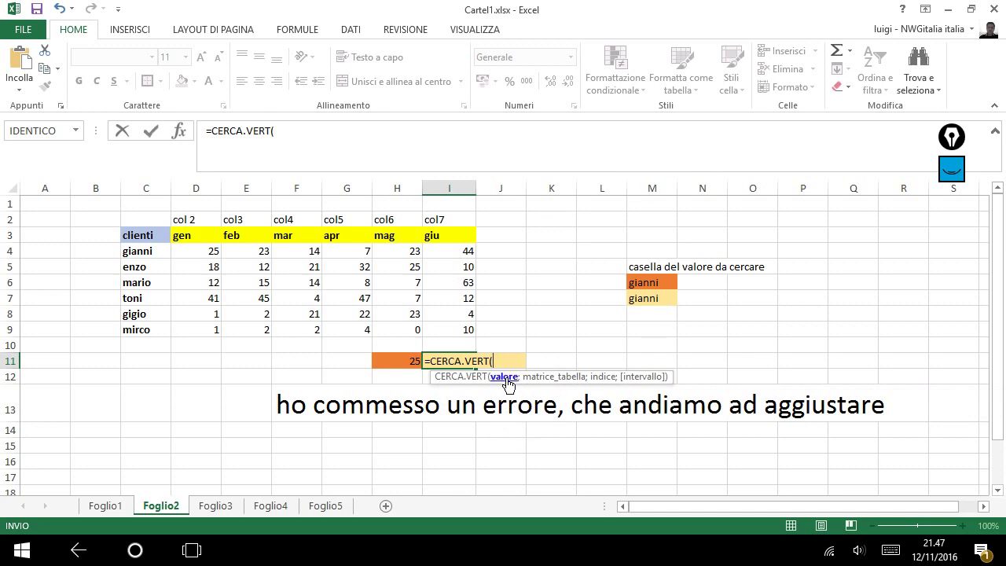
Complete I11 as =CERCA.VERT(M7;C3:I9;3;FALSO), returning 23
left_click(653, 299)
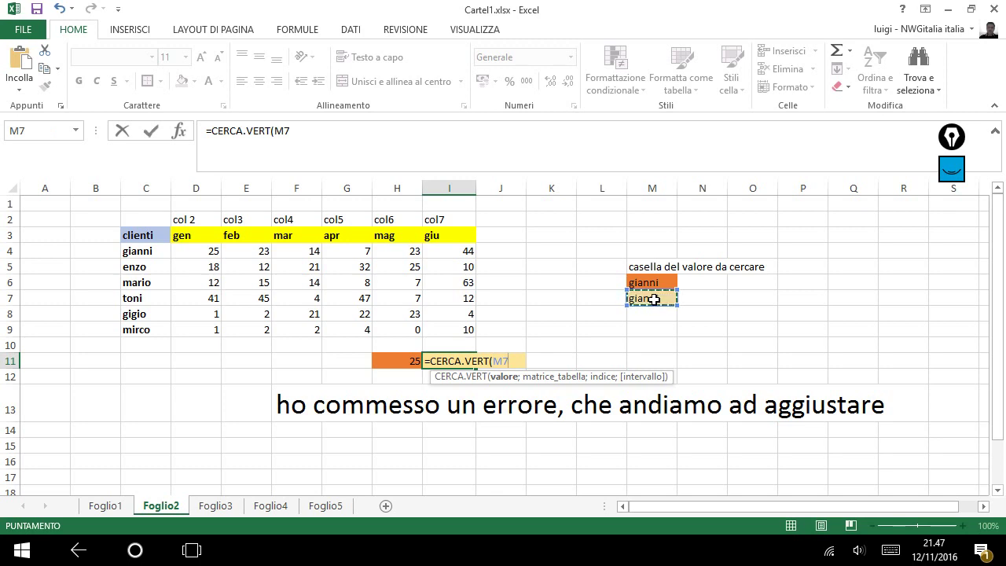
type(";")
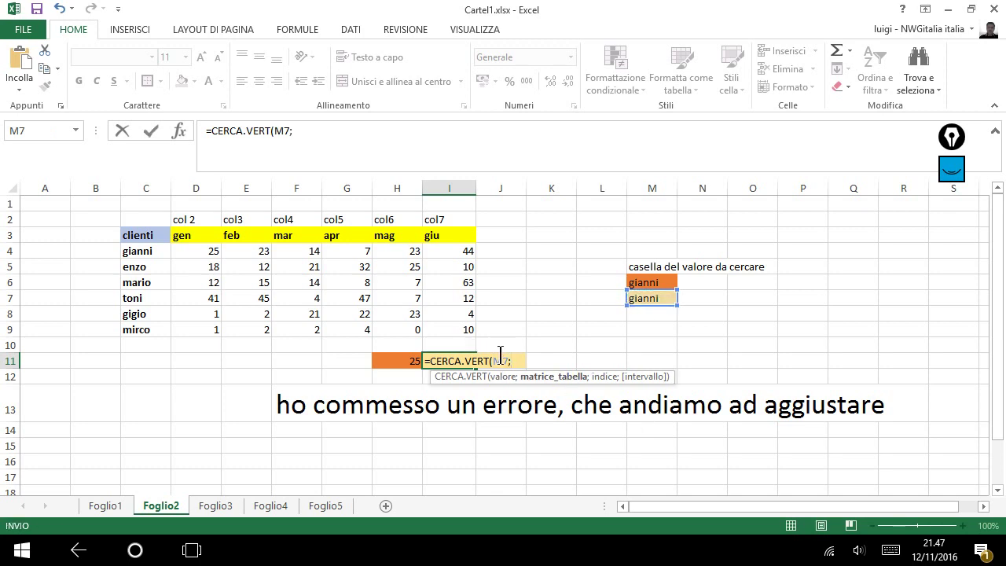
left_click_drag(474, 331, 124, 236)
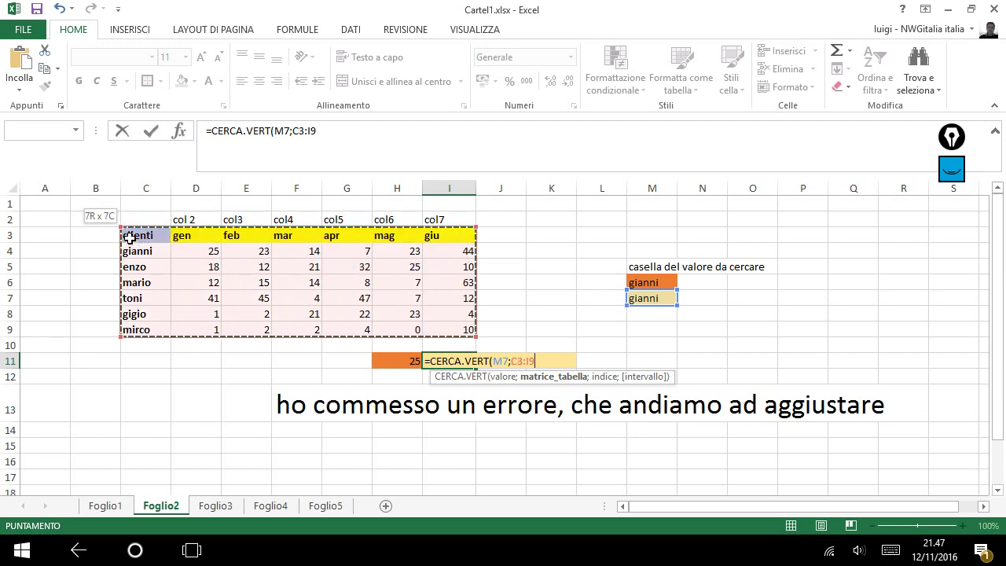
left_click_drag(124, 236, 129, 237)
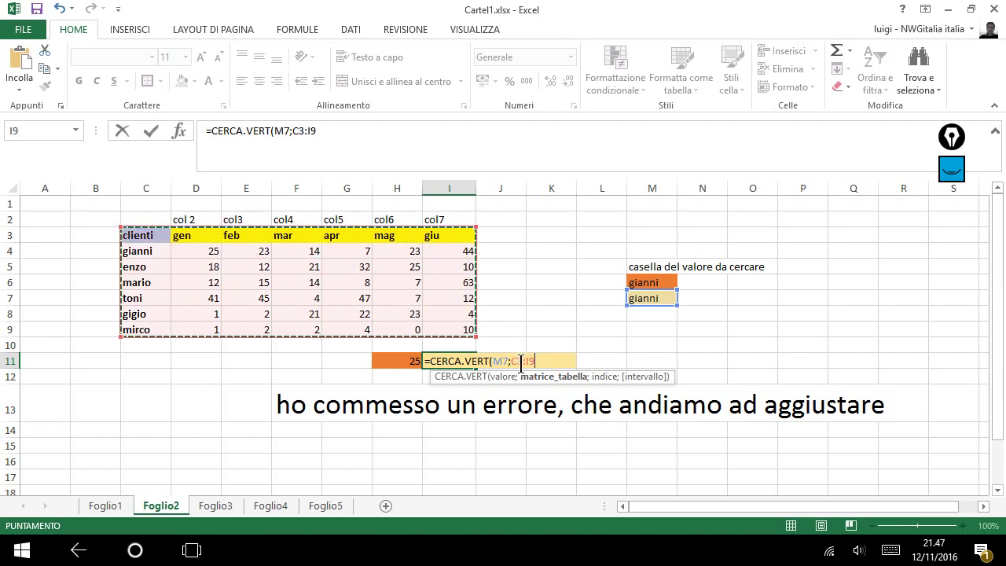
type(";3")
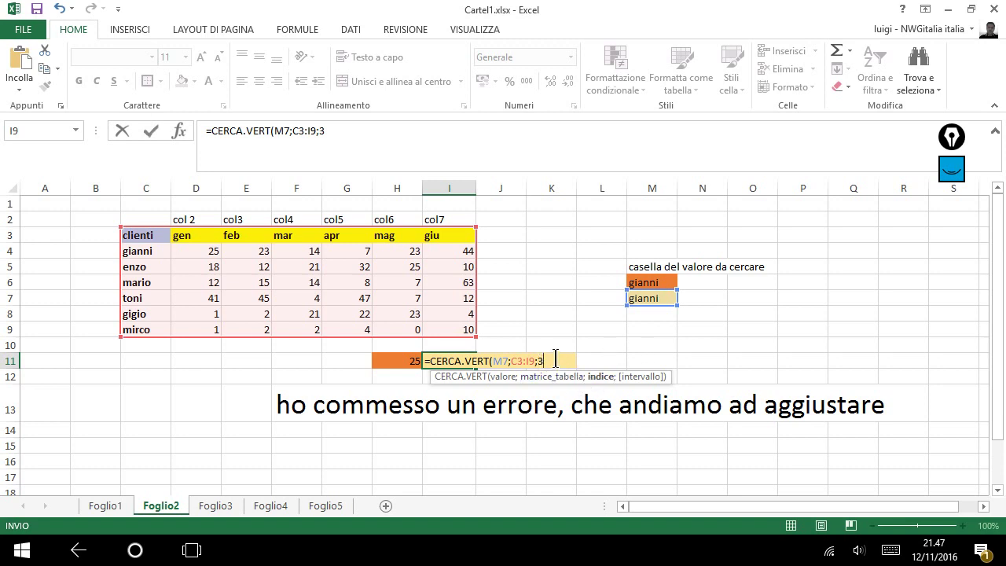
type(";")
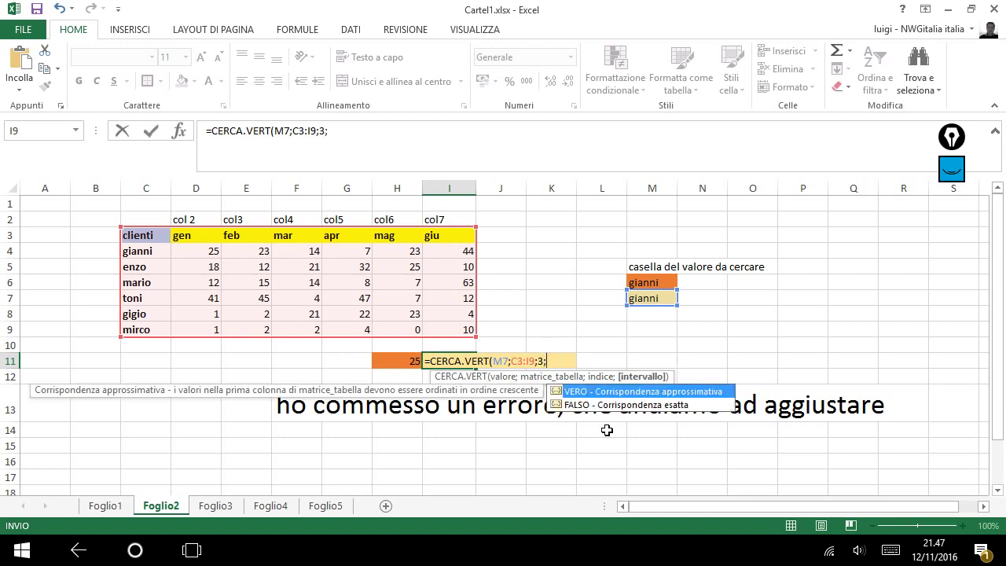
key("Down")
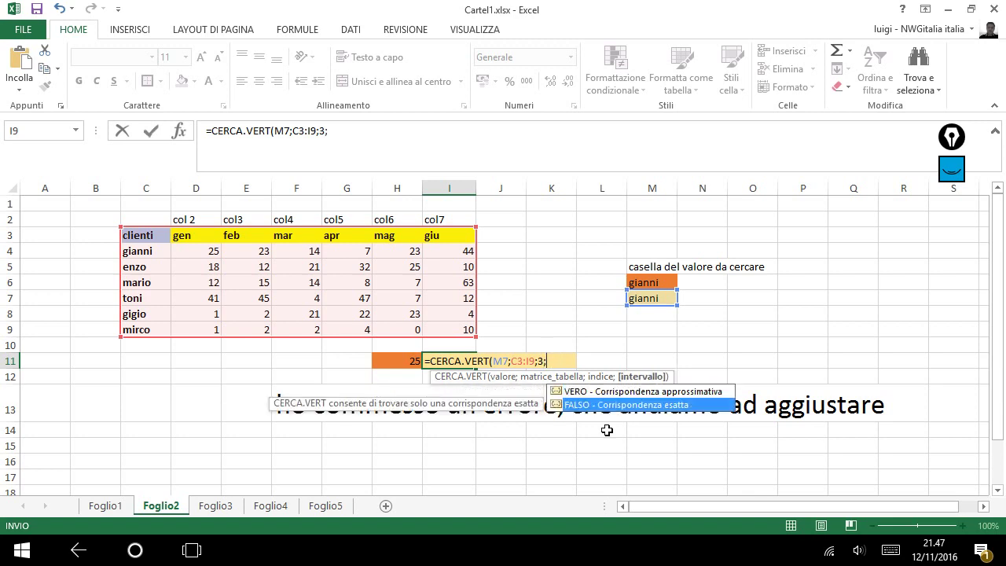
key("Tab")
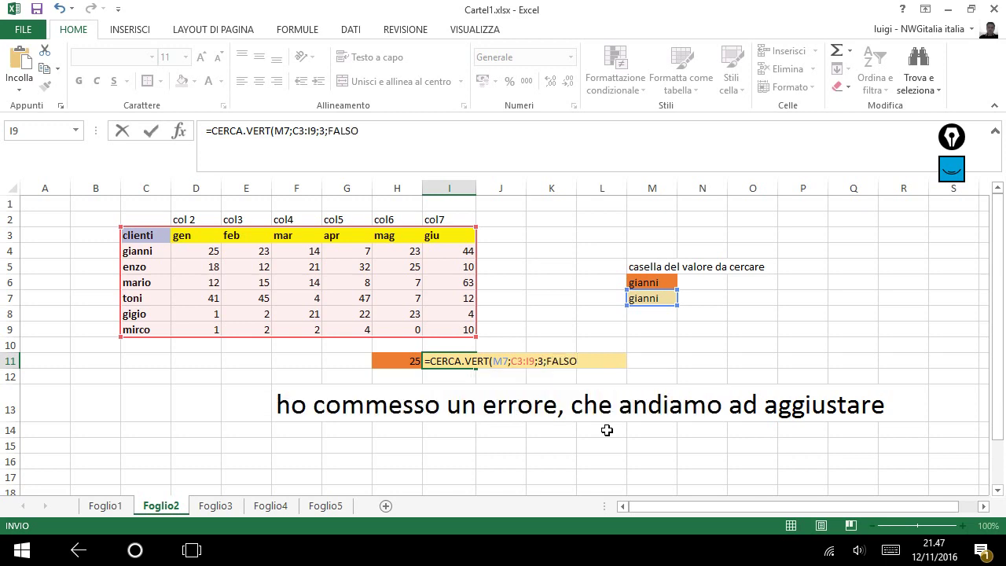
key("Return")
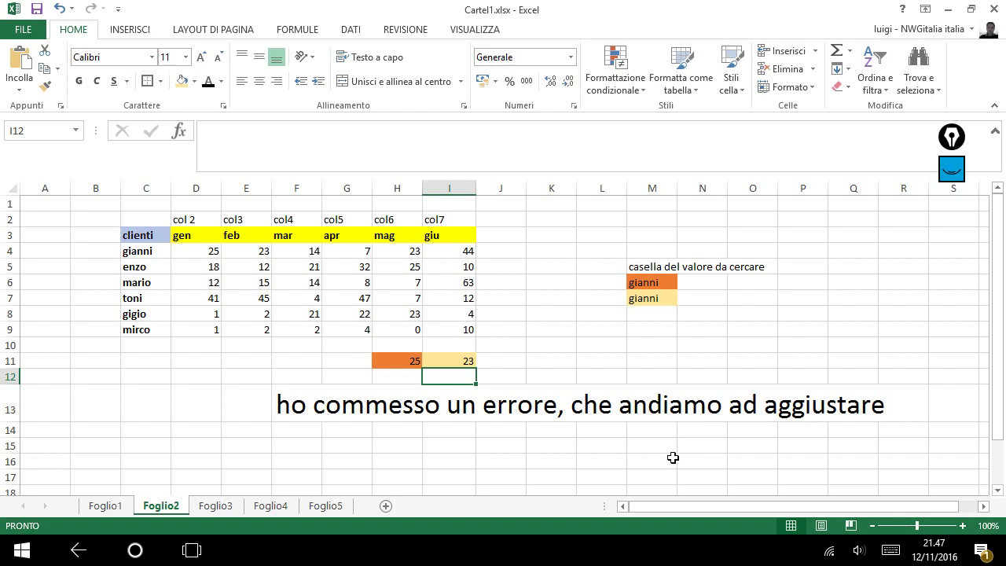
Enter enzo in M7 and confirm I11 returns enzo's feb value of 12
left_click(453, 362)
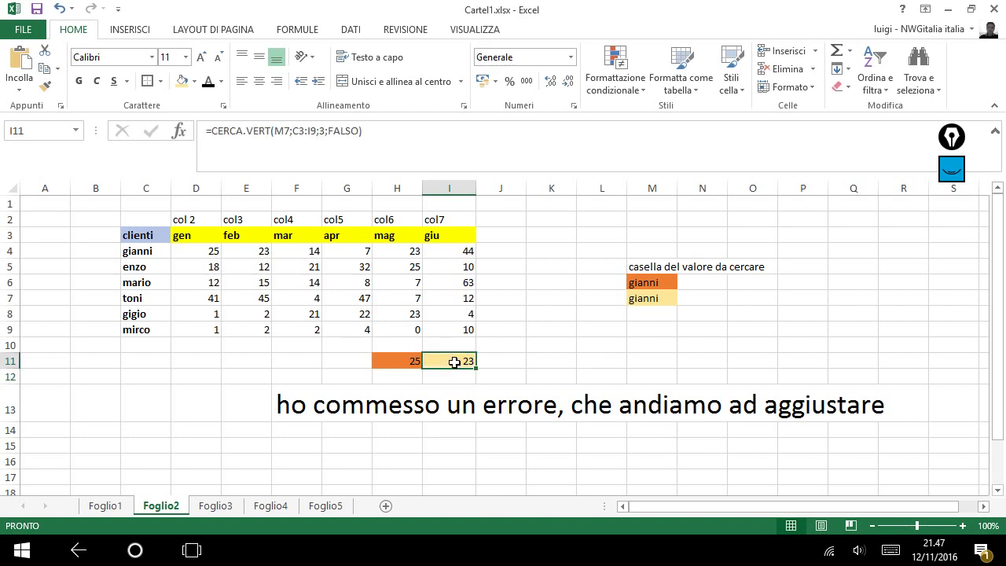
left_click(651, 297)
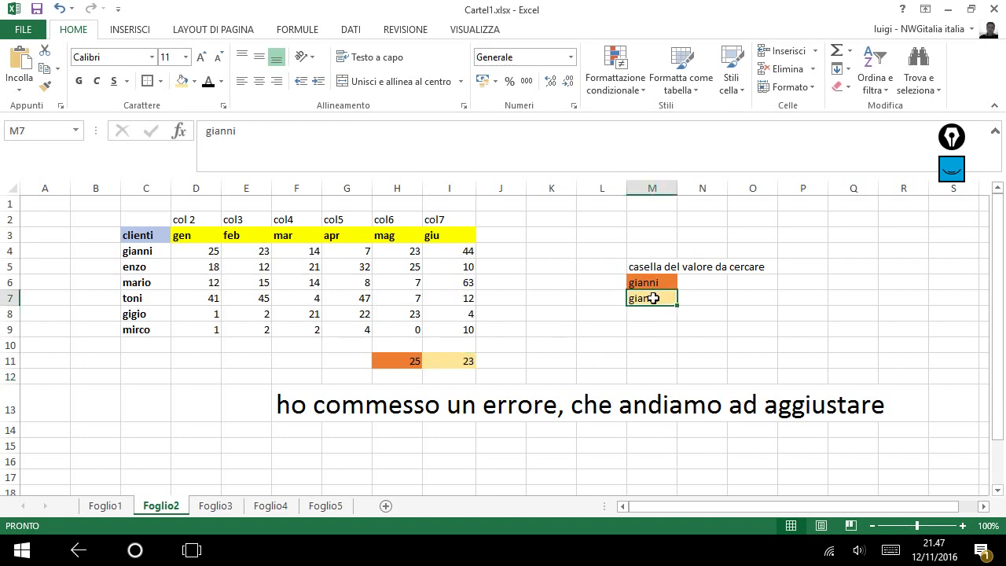
left_click(456, 364)
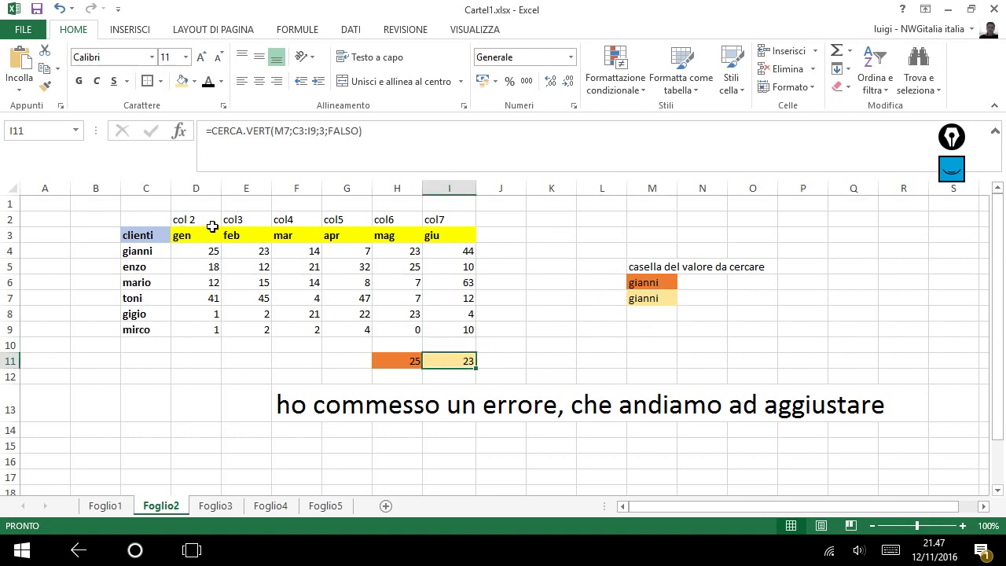
left_click(256, 252)
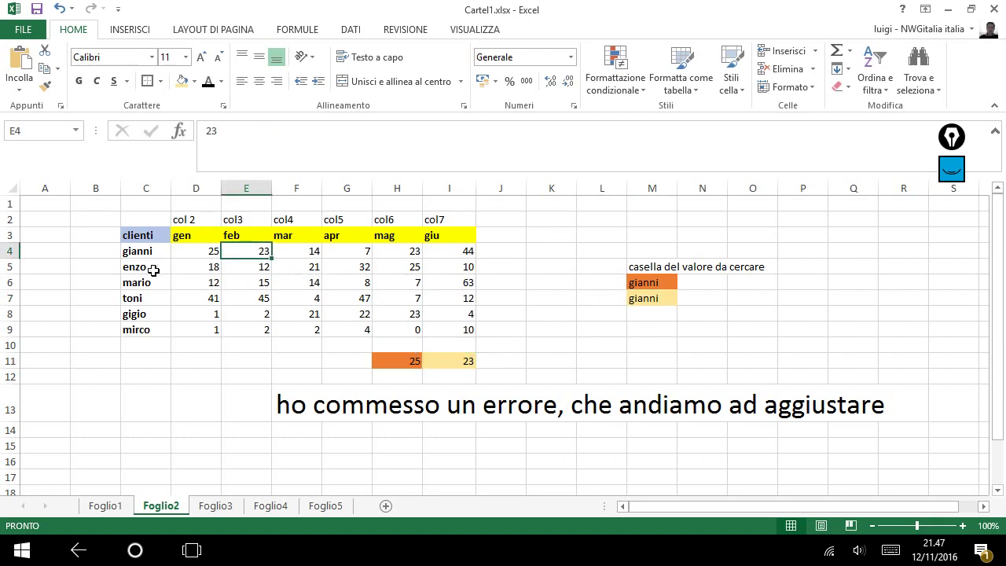
left_click(654, 299)
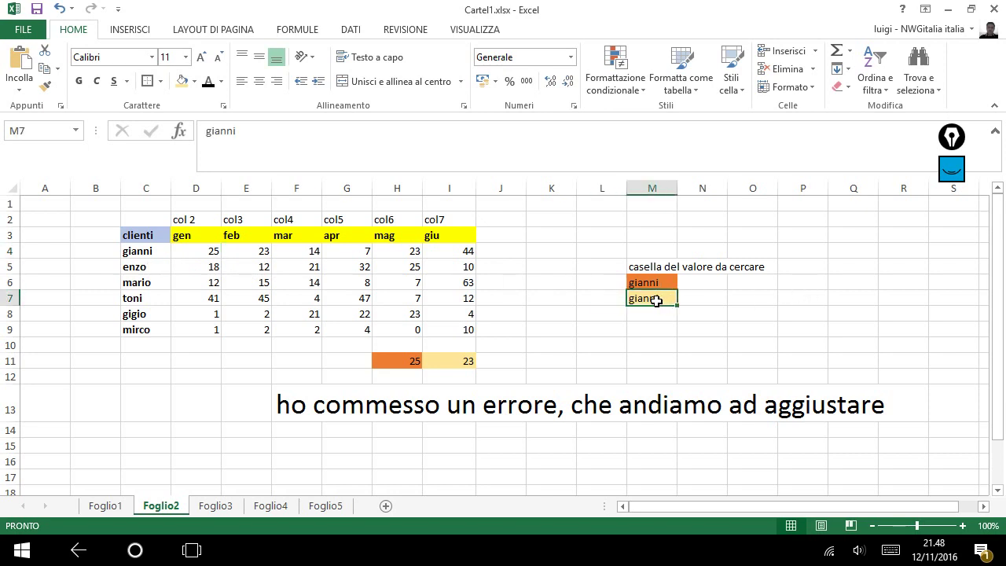
type("enzo")
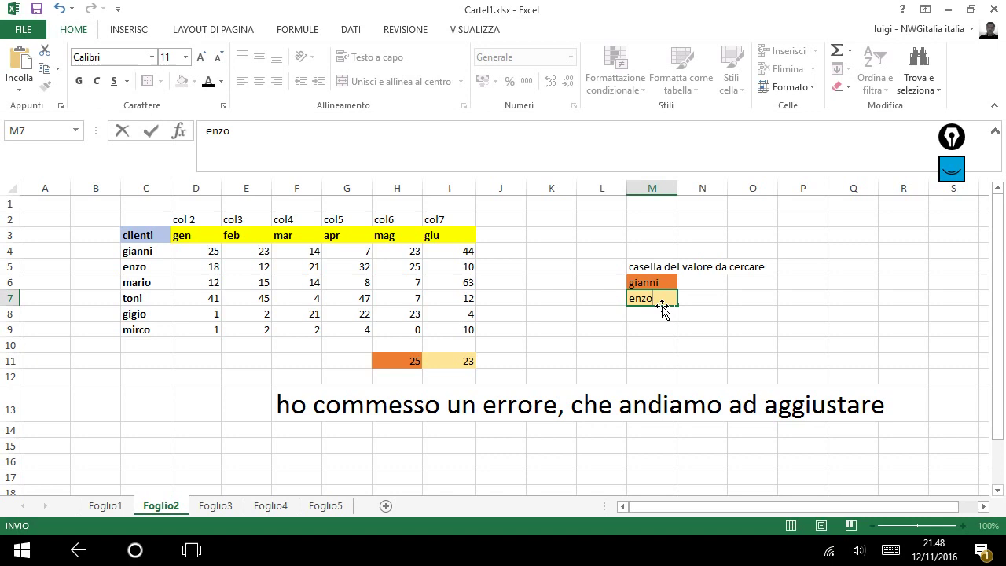
key("Return")
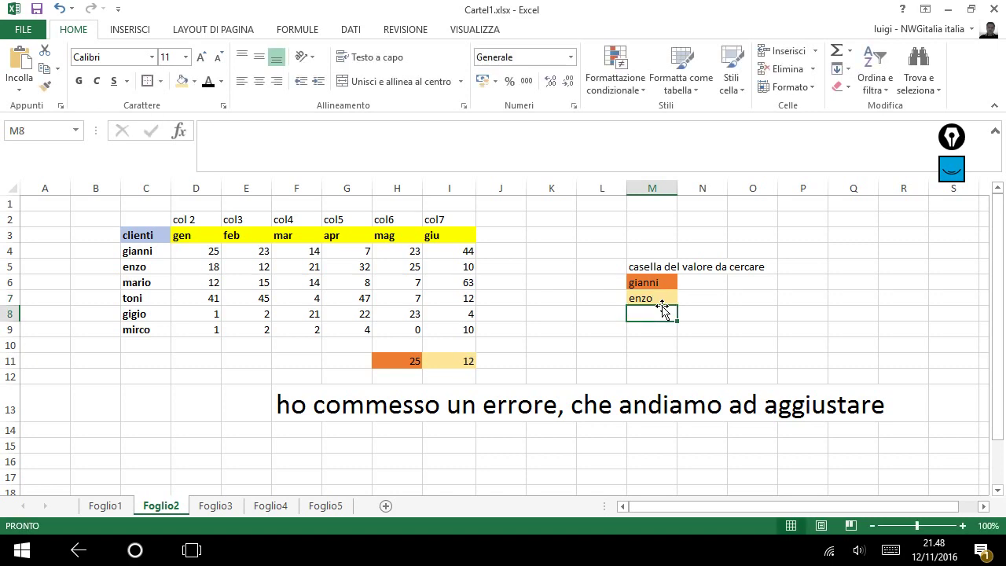
left_click(463, 364)
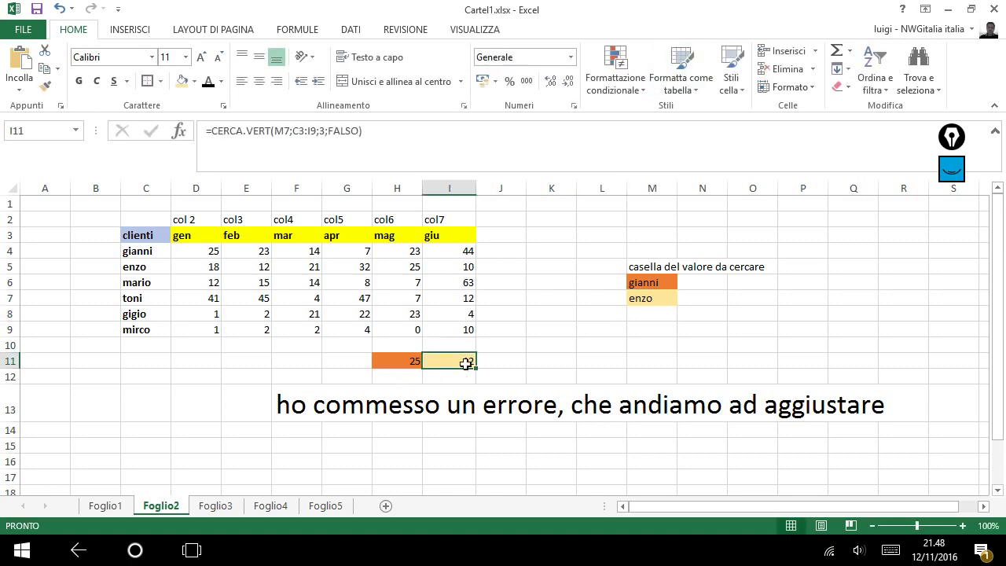
left_click(126, 264)
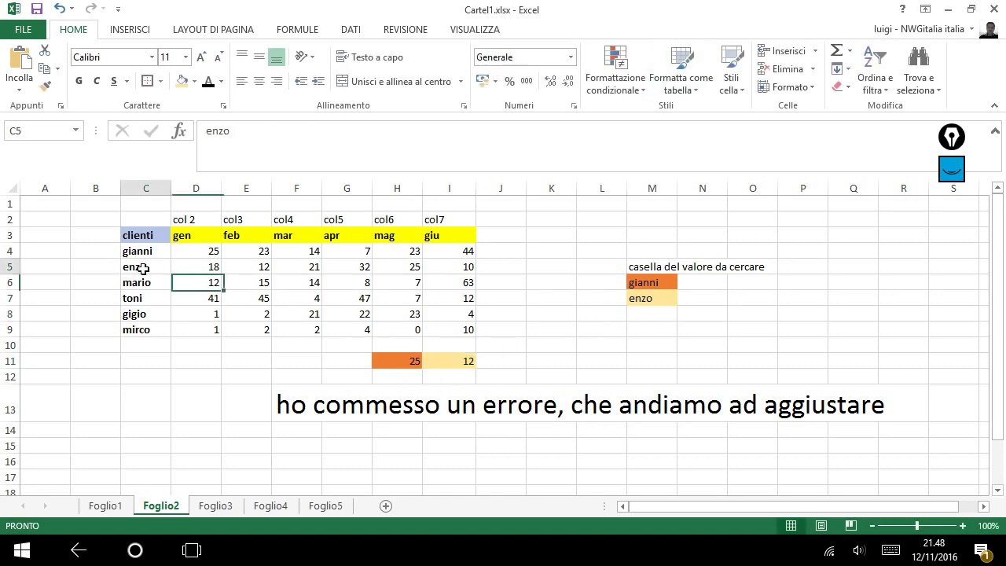
left_click(266, 264)
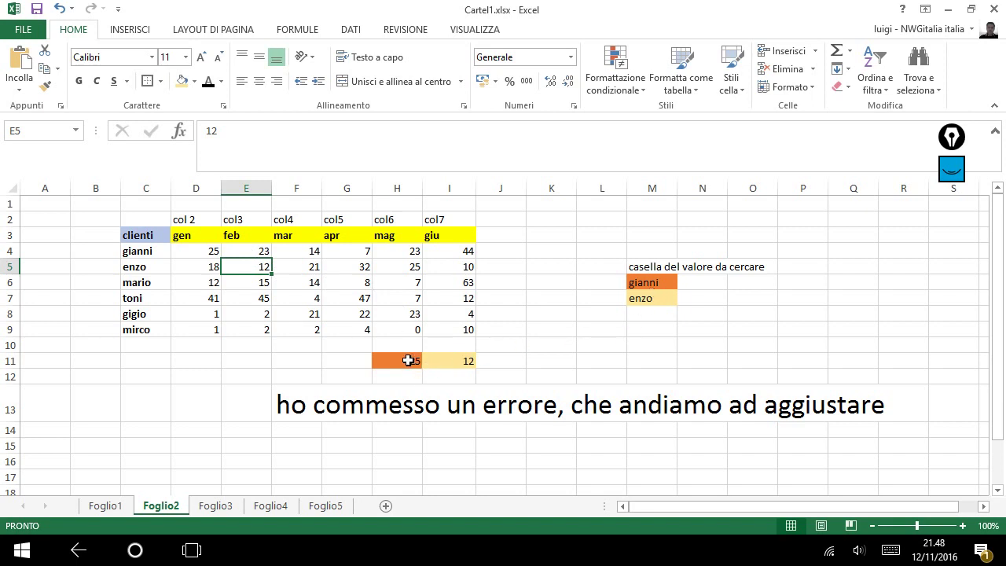
Set M6 to gigio from its dropdown and confirm H11 returns 1
left_click(647, 286)
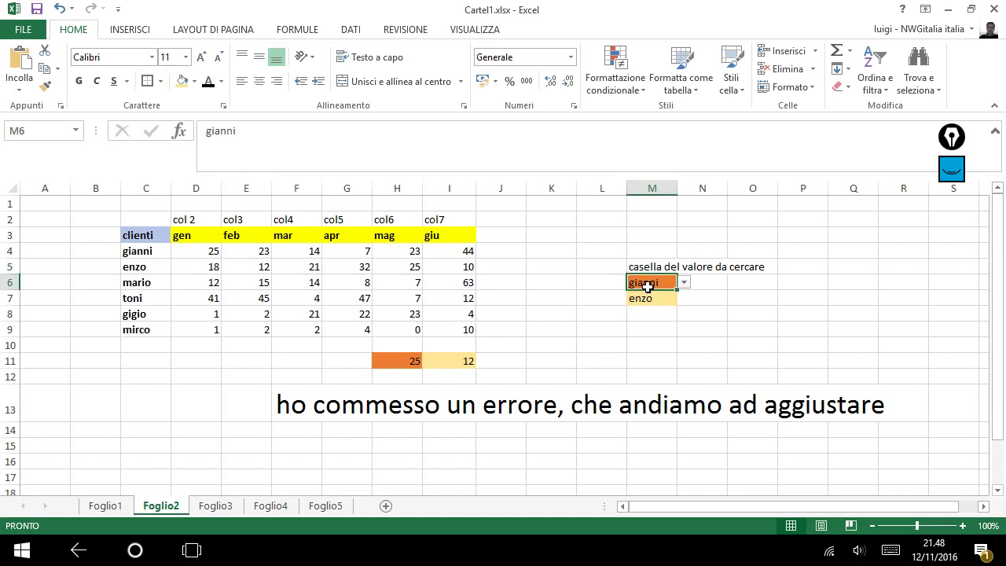
left_click(661, 301)
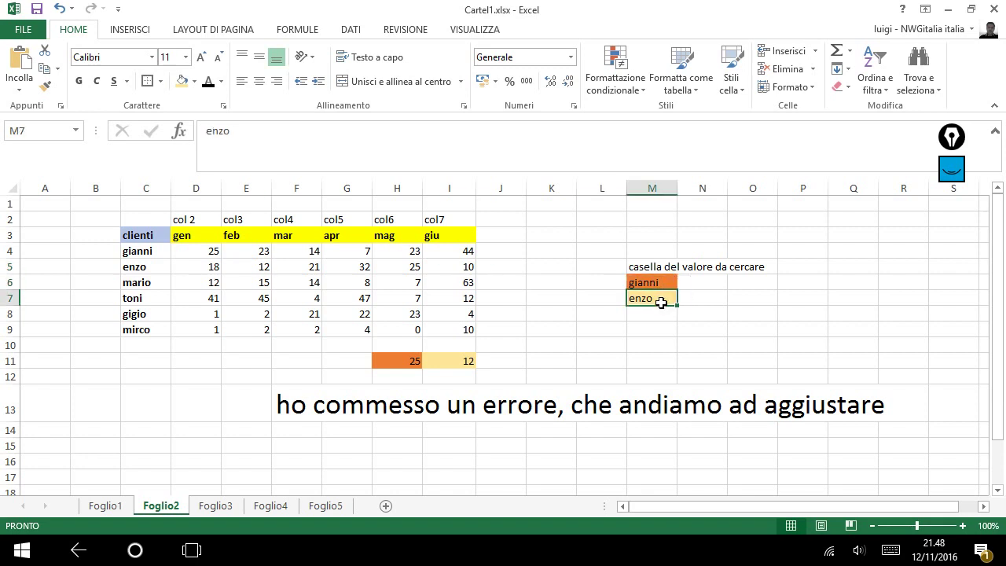
left_click(664, 280)
left_click(684, 282)
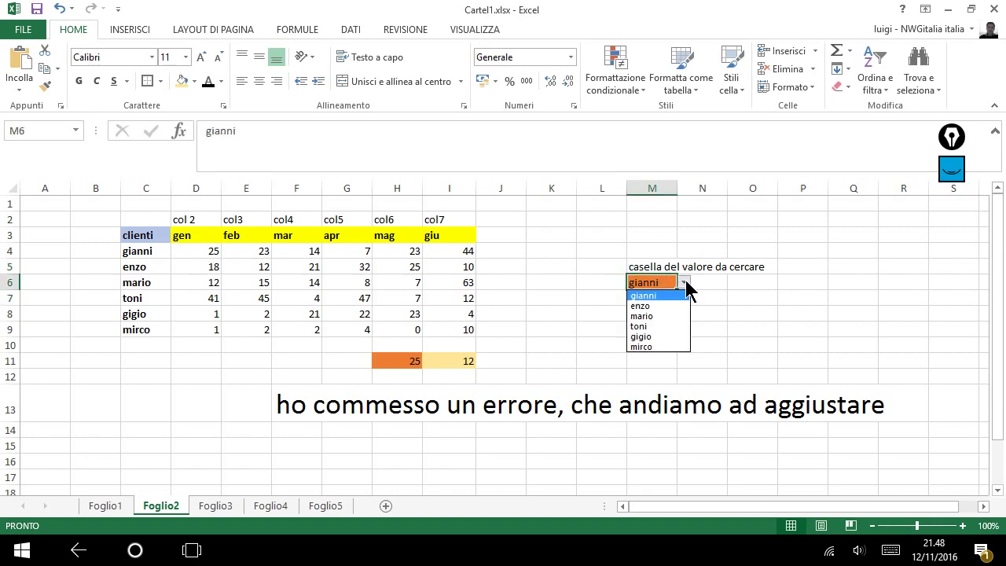
key("Escape")
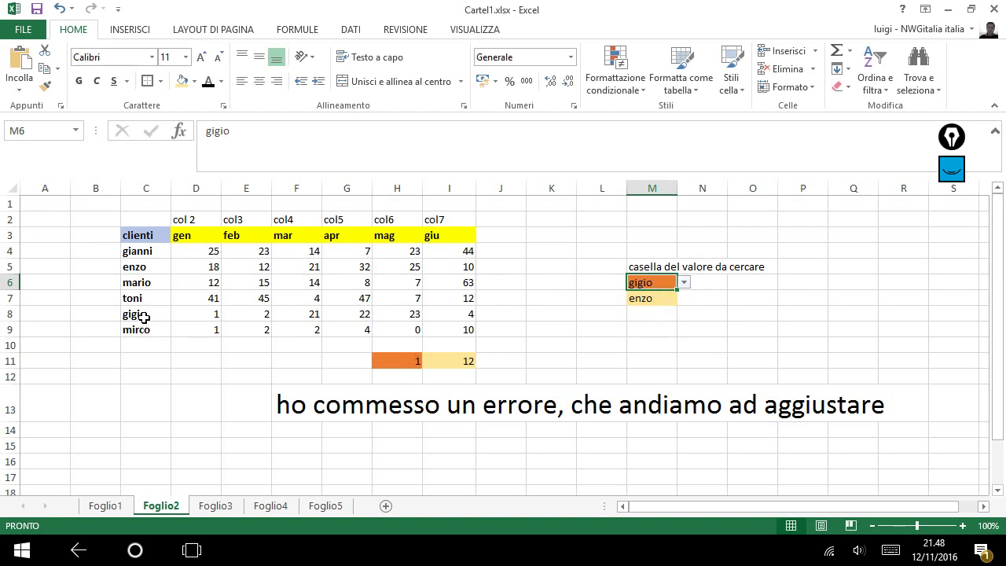
left_click(213, 314)
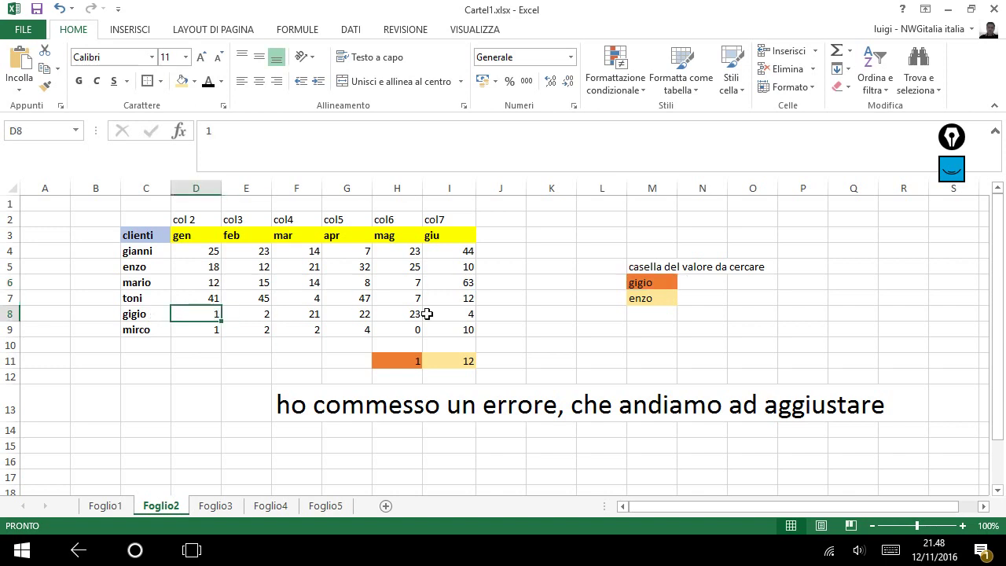
left_click(651, 301)
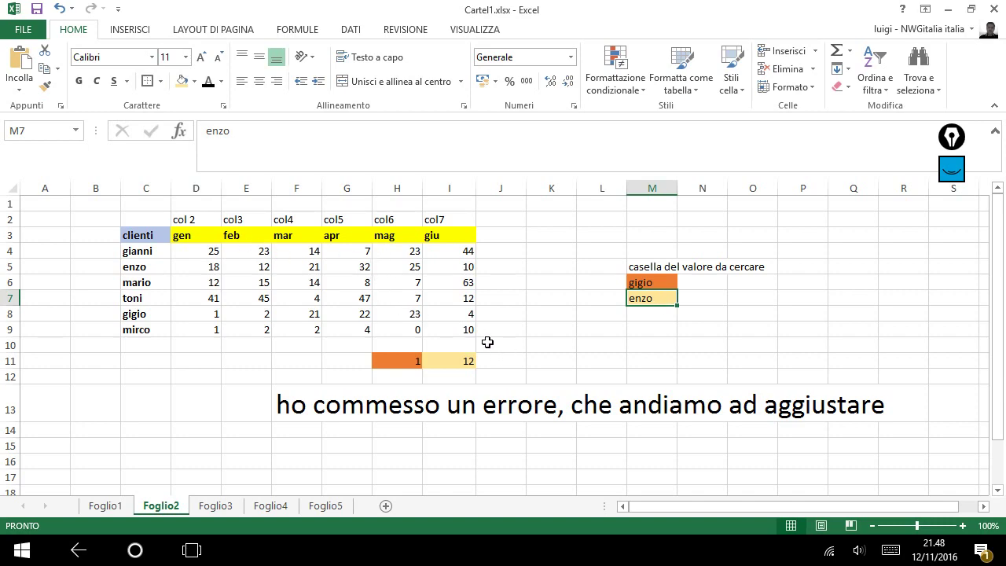
key("alt+Tab")
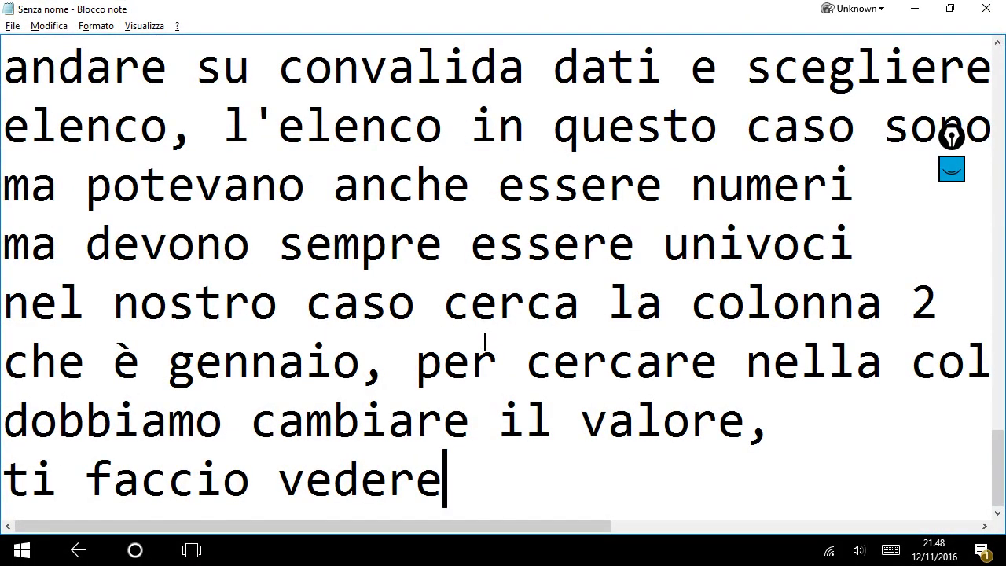
Add the two-line note 'ok, come hai visto ho messo la stessa formula ma sulla colonna3 questa volta'
key("Return")
type("ho")
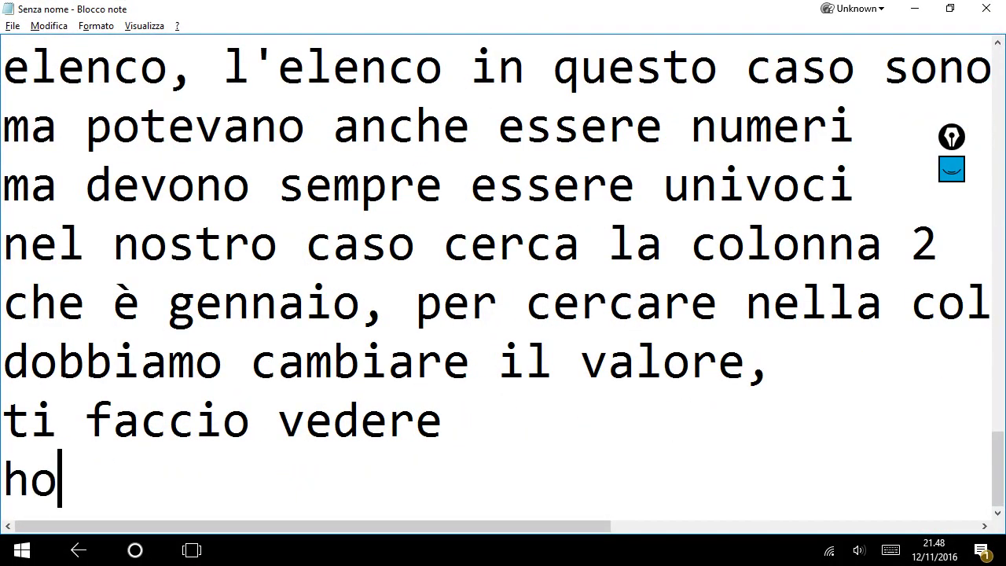
key("BackSpace")
key("BackSpace")
type("ok, co")
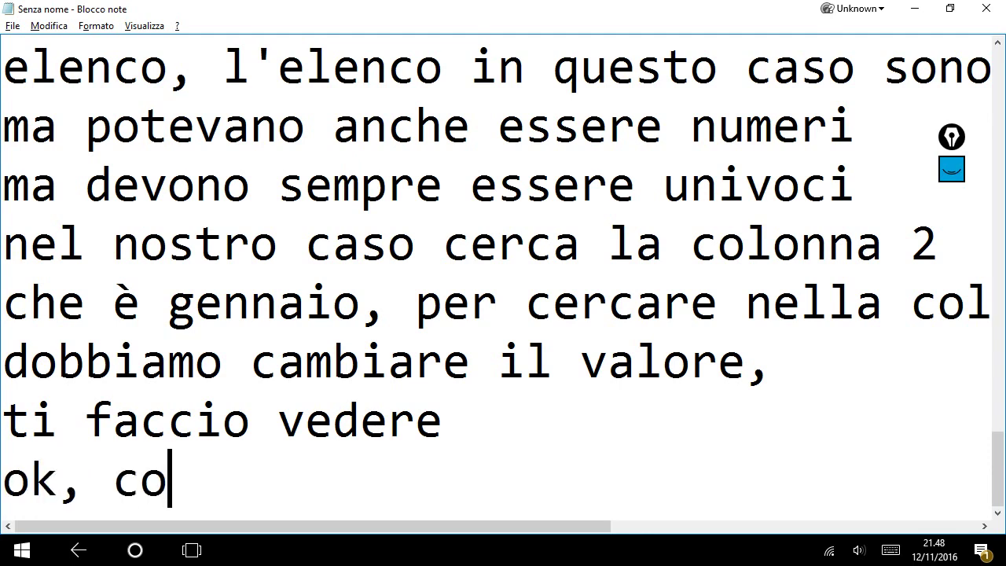
type("me hai v")
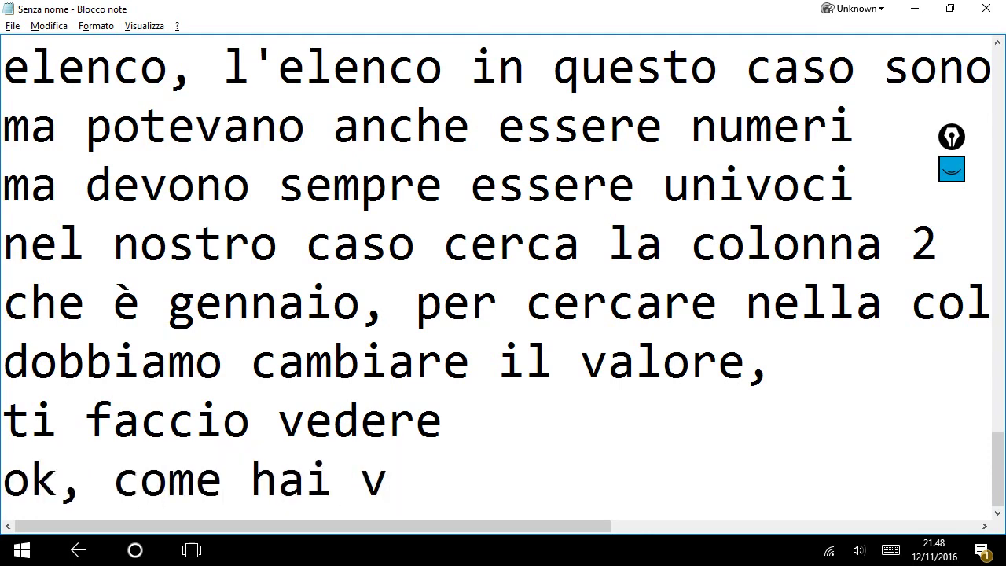
type("isto ho messo ")
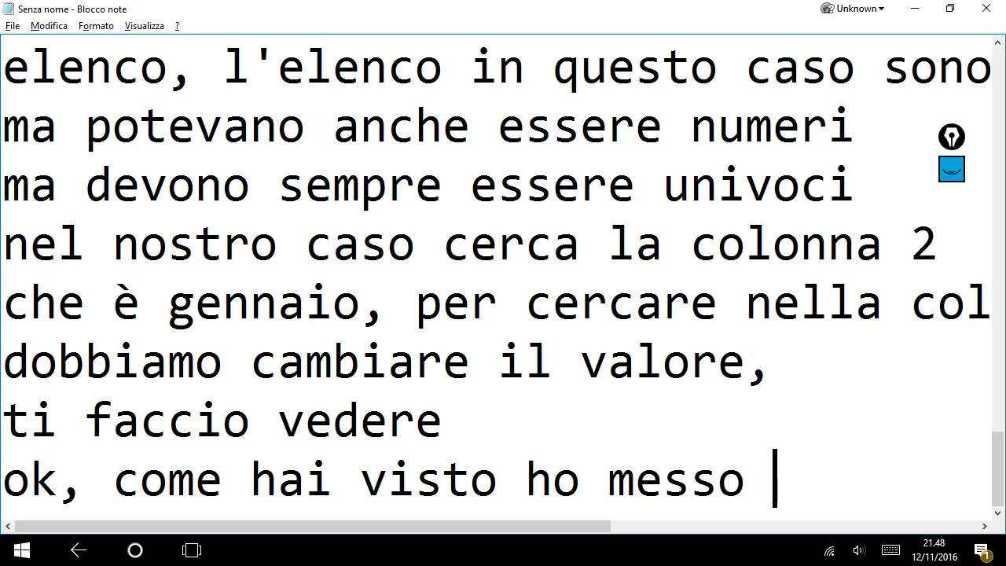
type("la stessa")
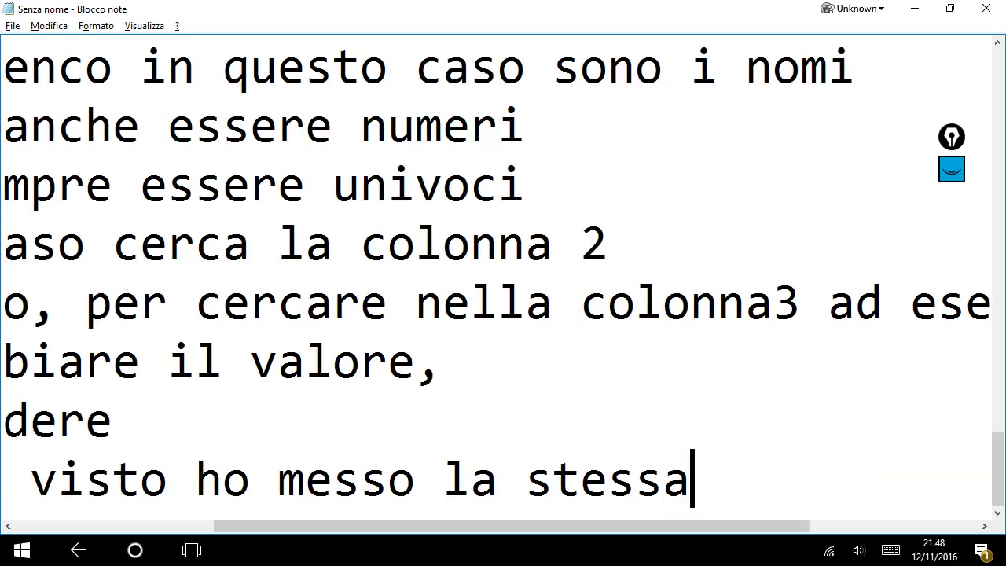
type(" formula")
key("Return")
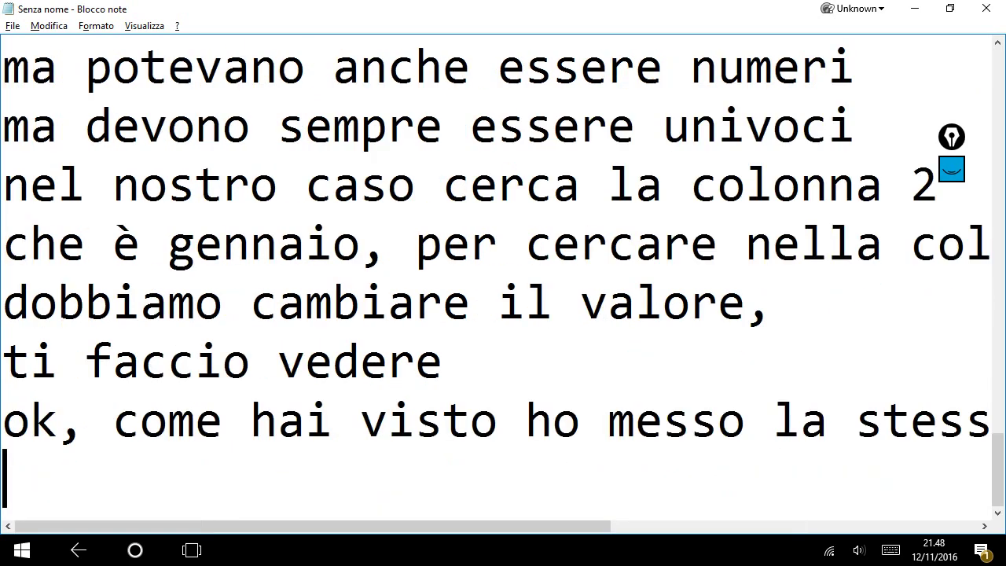
type("ma sulla col")
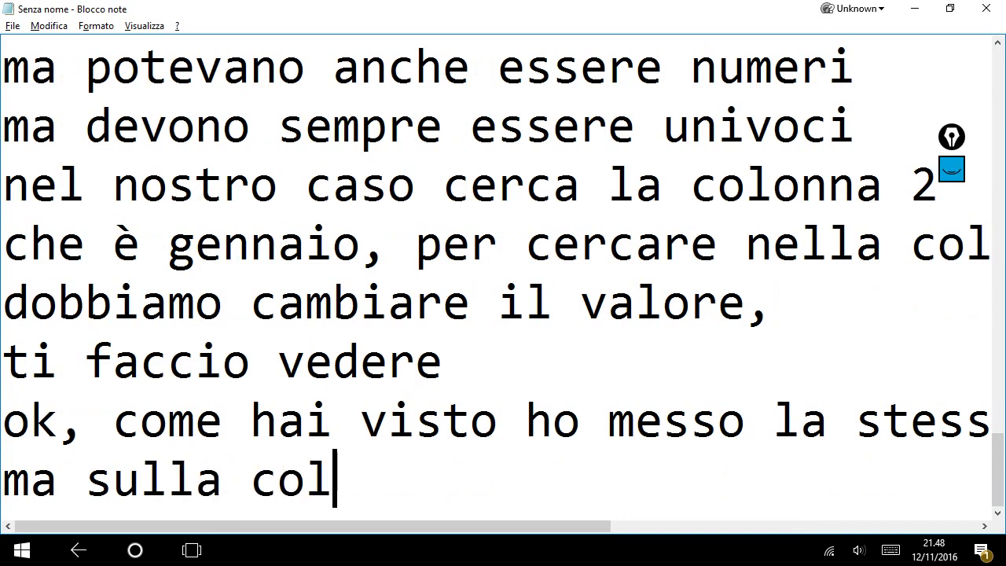
type("onna")
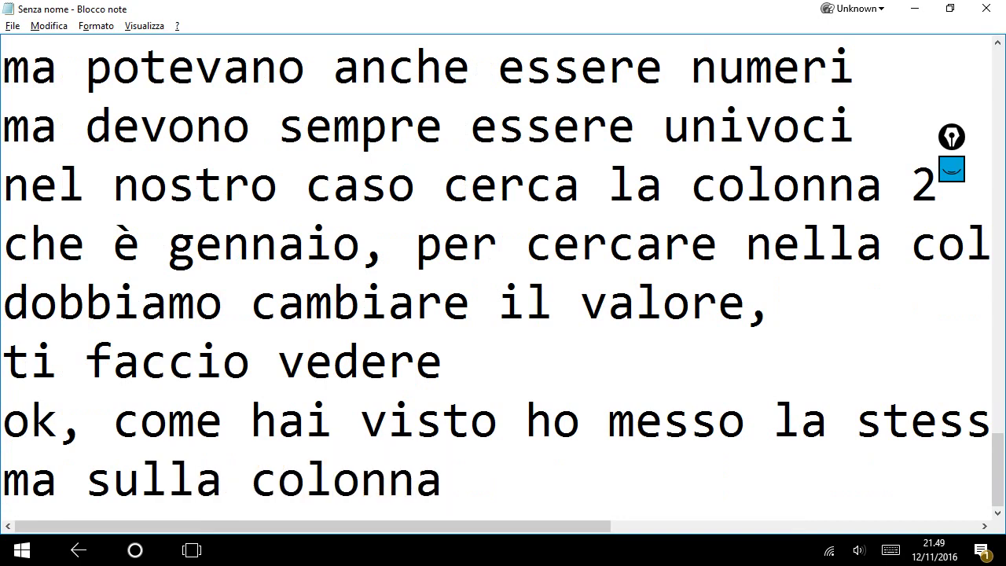
type("3 qeu")
key("BackSpace")
type("qeu")
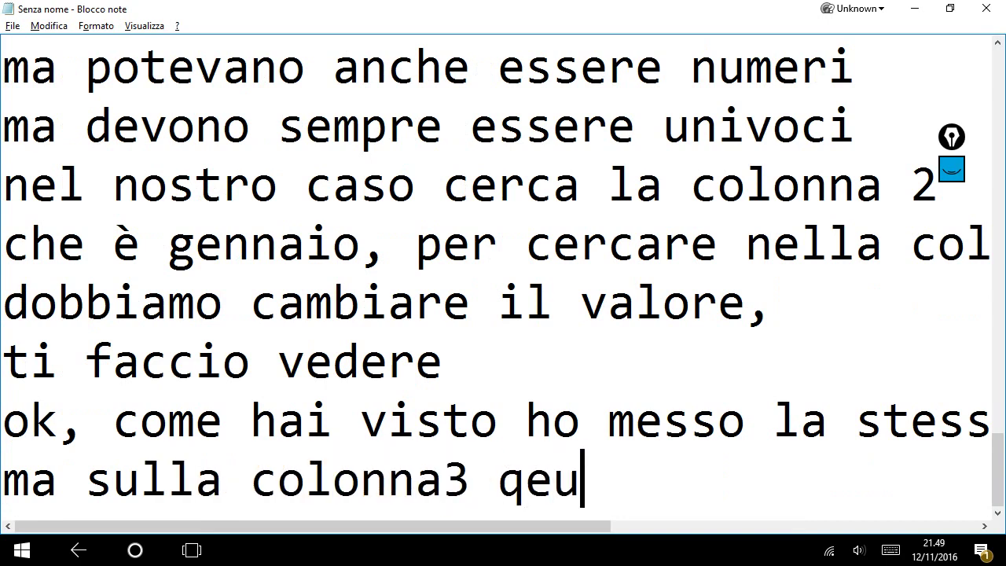
type("sta")
key("BackSpace")
key("BackSpace")
key("BackSpace")
key("BackSpace")
key("BackSpace")
type("ue")
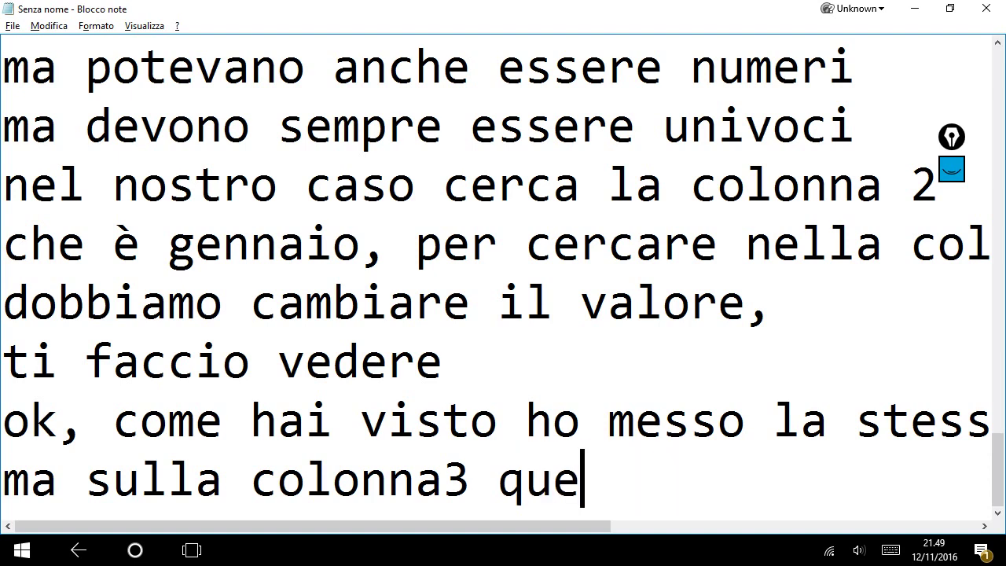
type("st vo")
key("BackSpace")
key("BackSpace")
key("BackSpace")
key("BackSpace")
type("a")
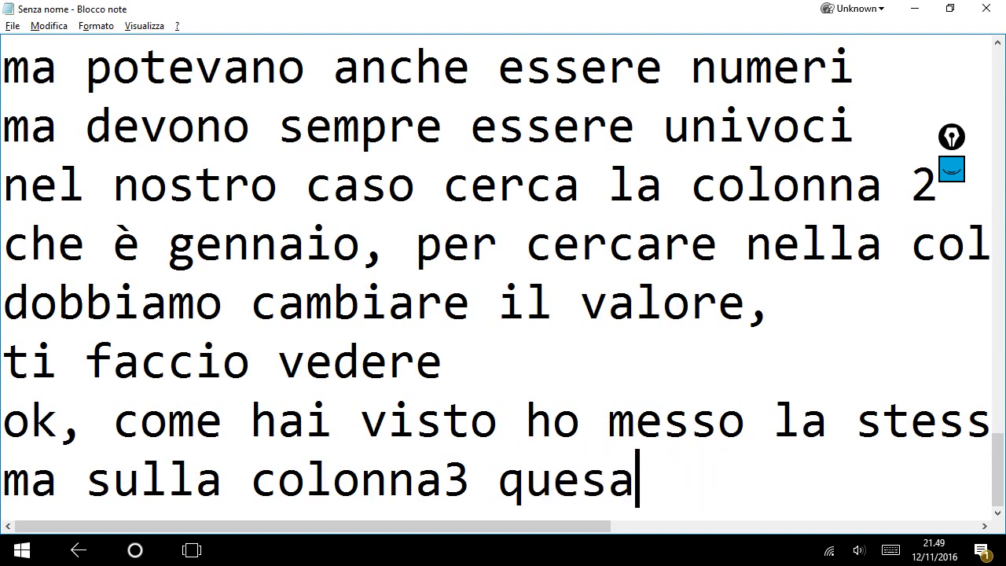
key("BackSpace")
type("ta vola")
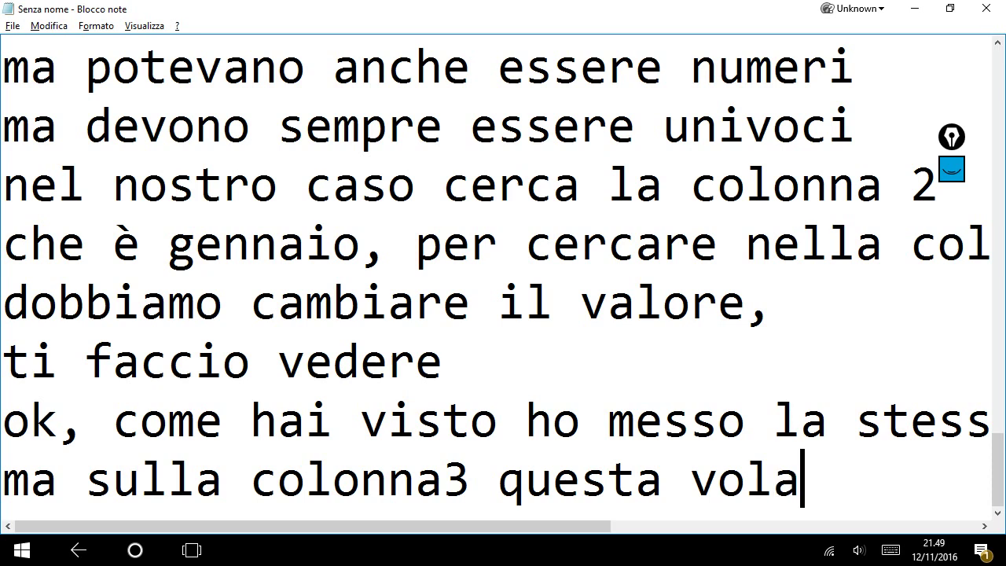
key("BackSpace")
type("tare")
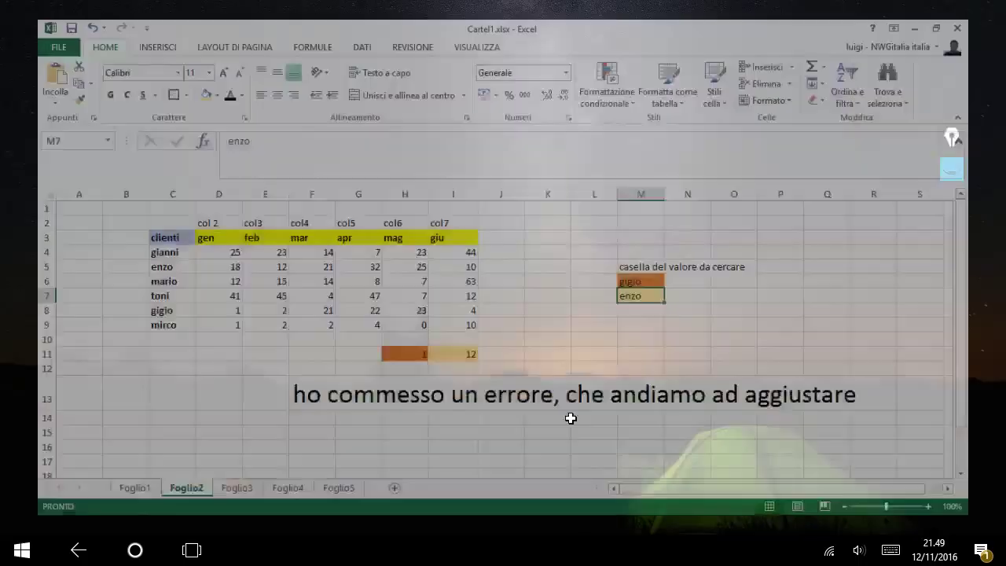
Inspect the col3 header and feb column, then open I11's =CERCA.VERT(M7;C3:I9;3;FALSO) for editing
left_click(237, 220)
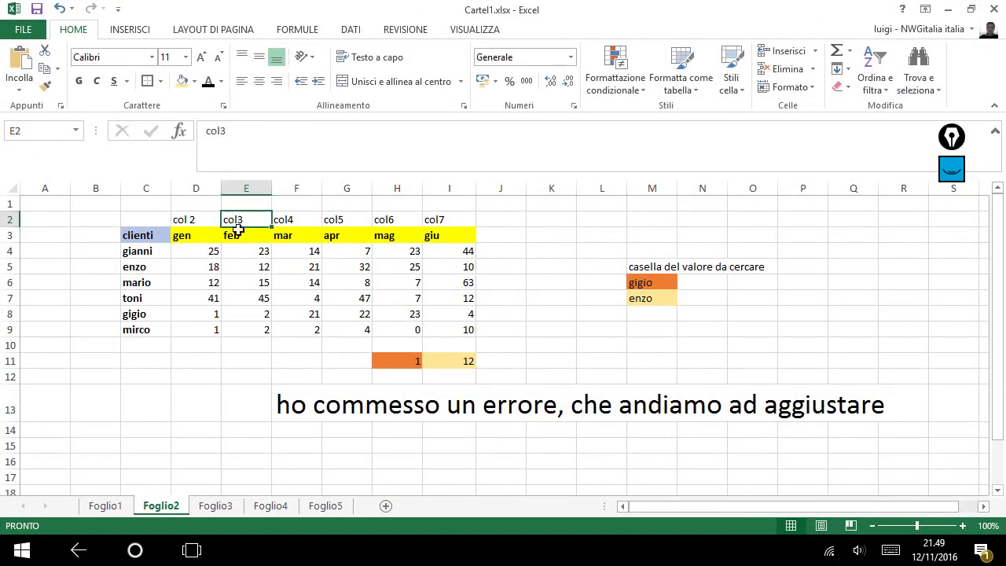
left_click(252, 169)
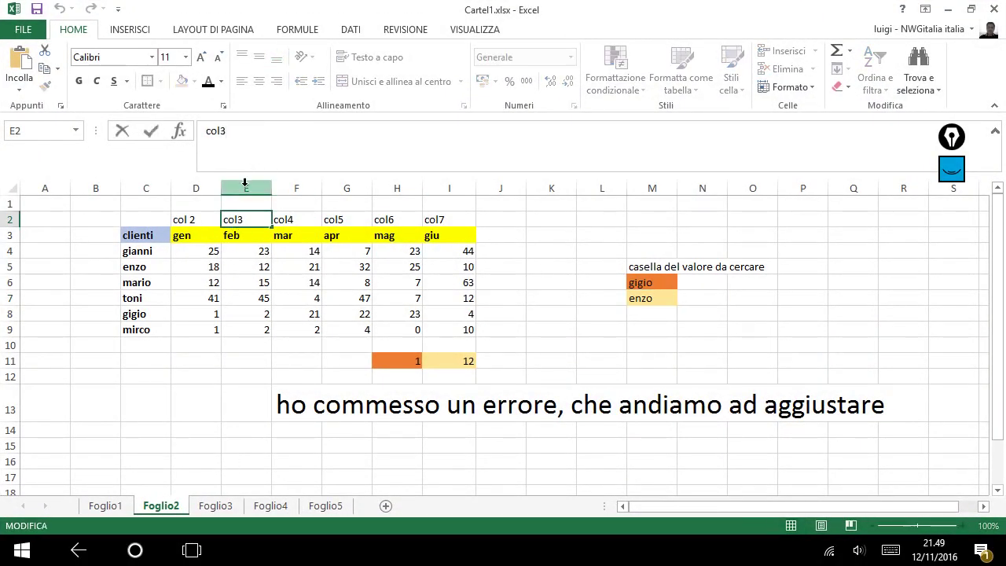
left_click(245, 182)
left_click(341, 150)
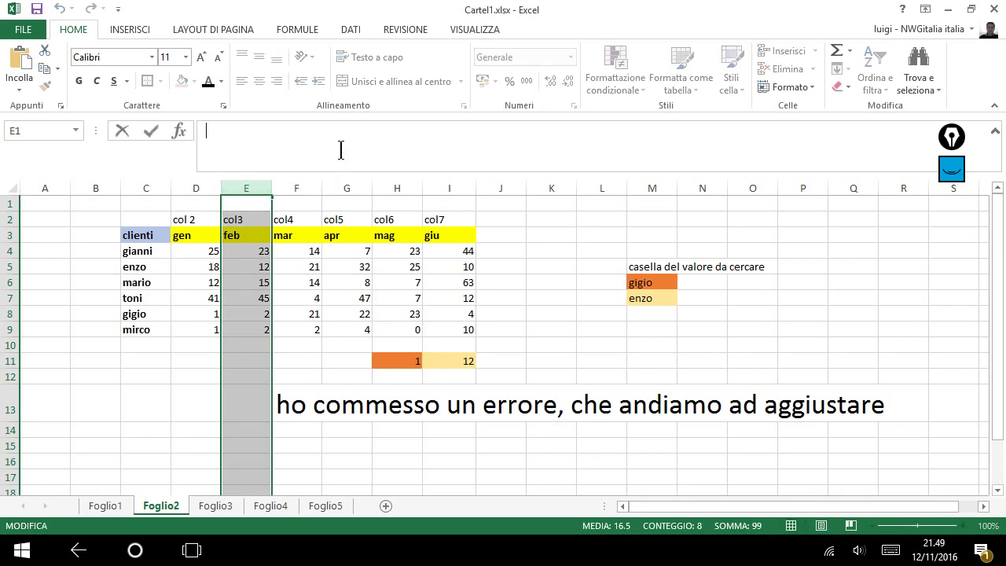
left_click(246, 187)
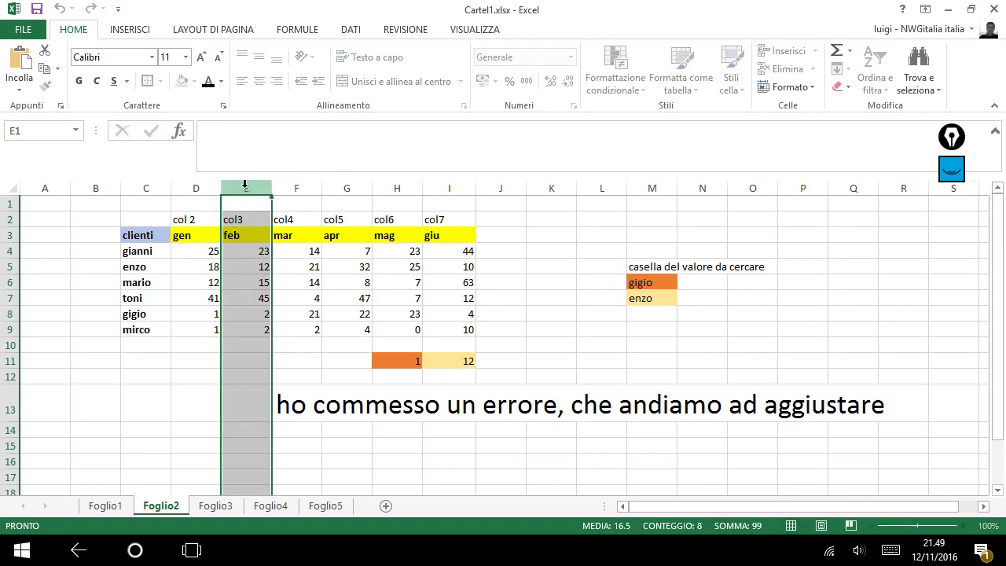
left_click(279, 199)
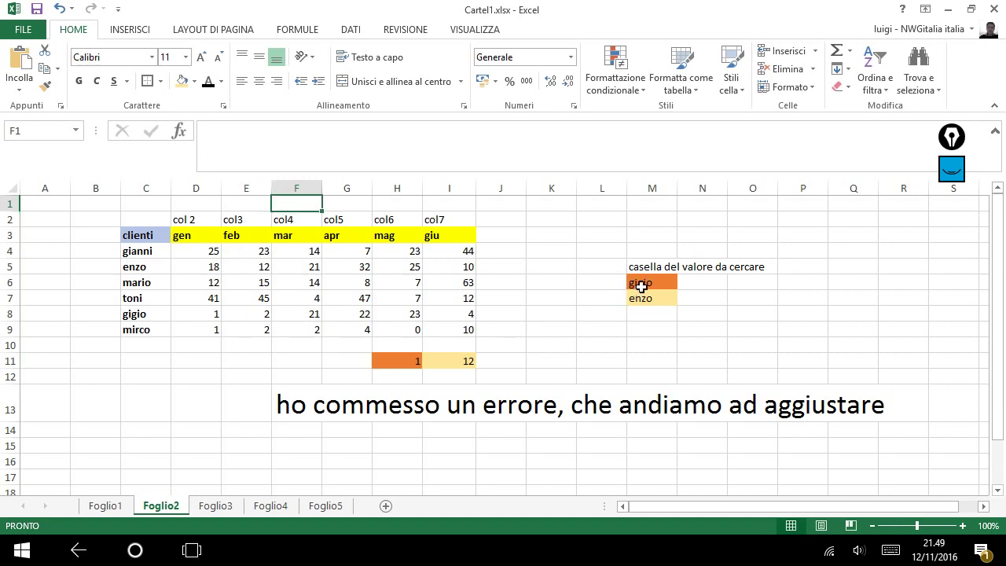
left_click(464, 362)
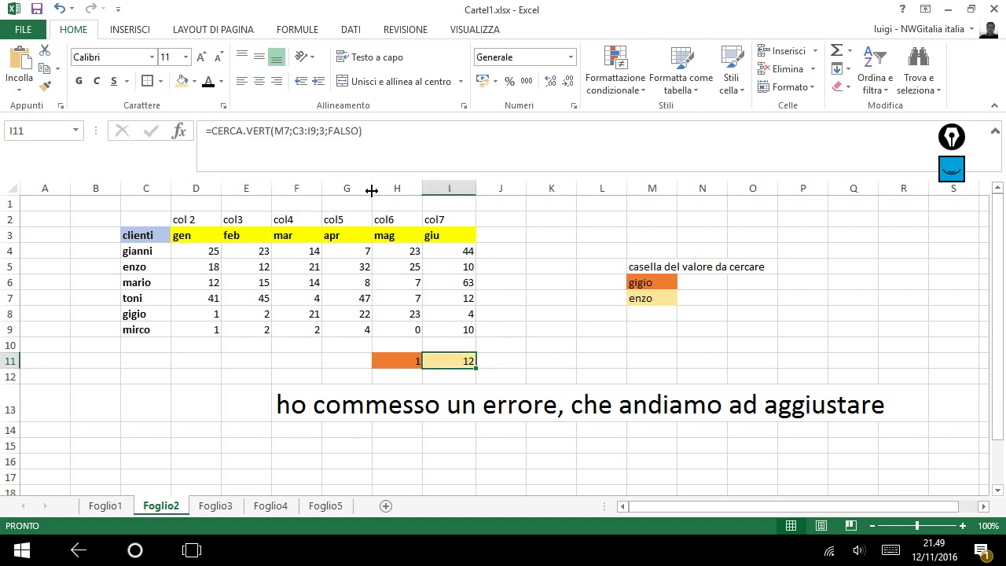
left_click(325, 131)
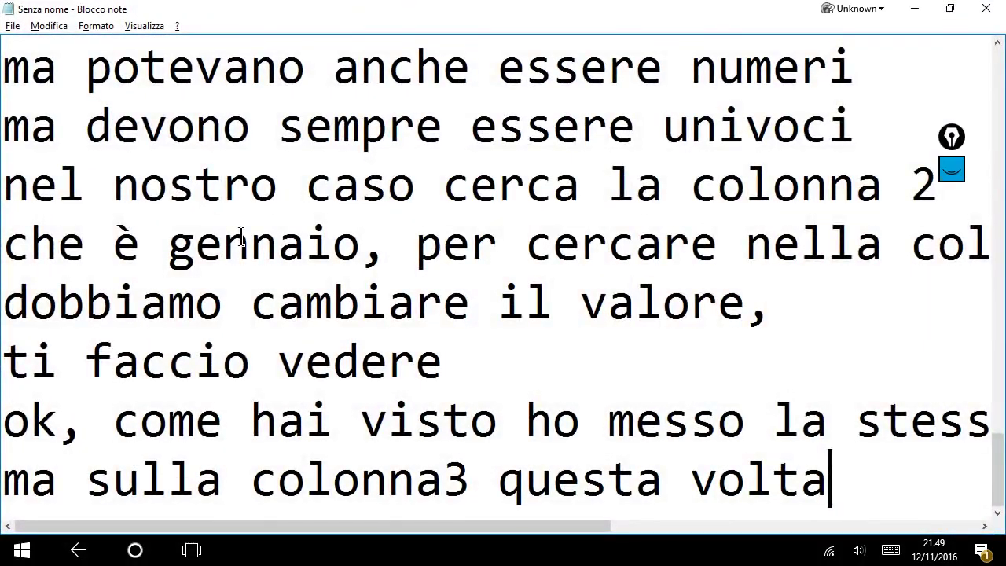
Note 'l'indice è il numero della colonna' and begin the line 'ora vado anche qui a'
key("Return")
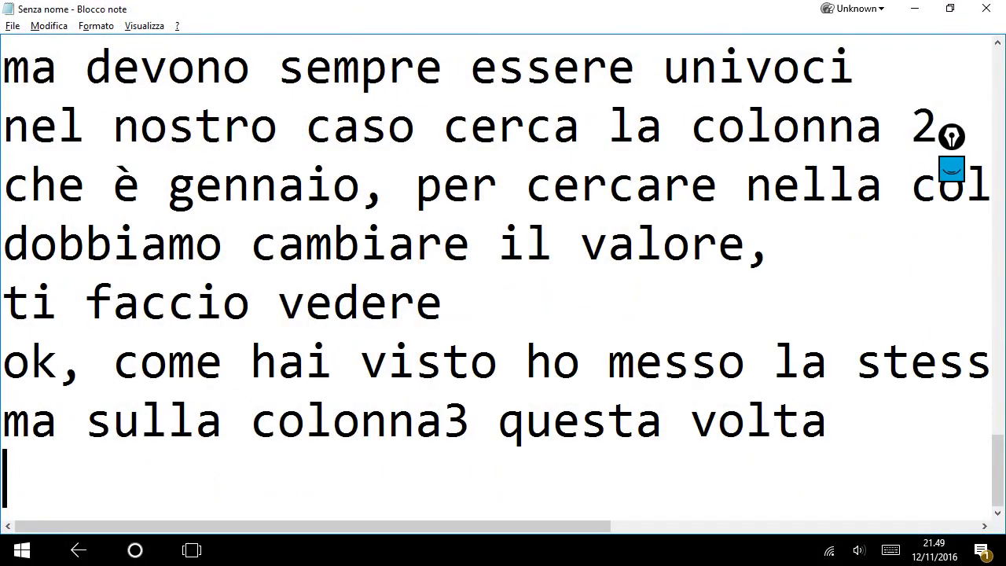
type("l")
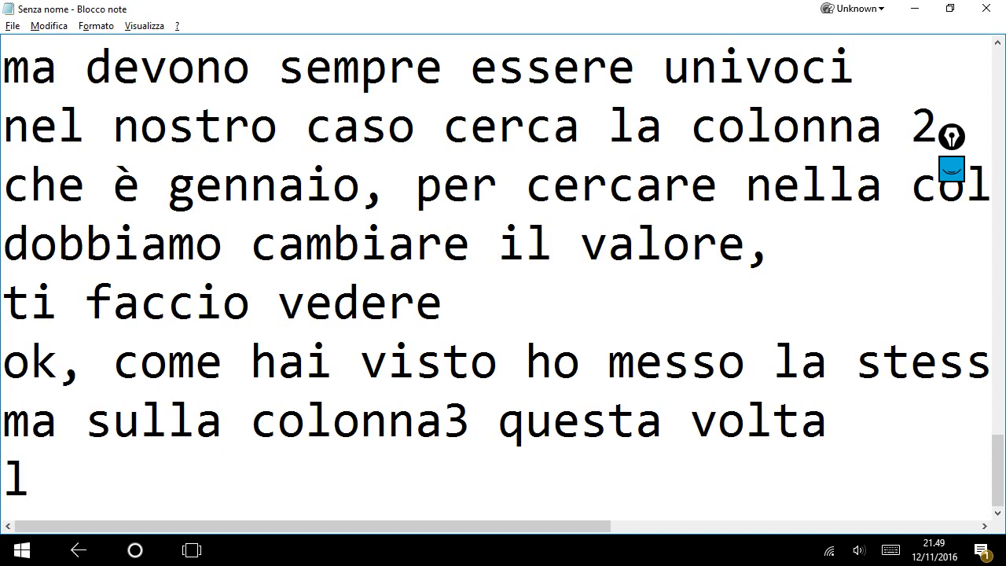
type("'indice è ")
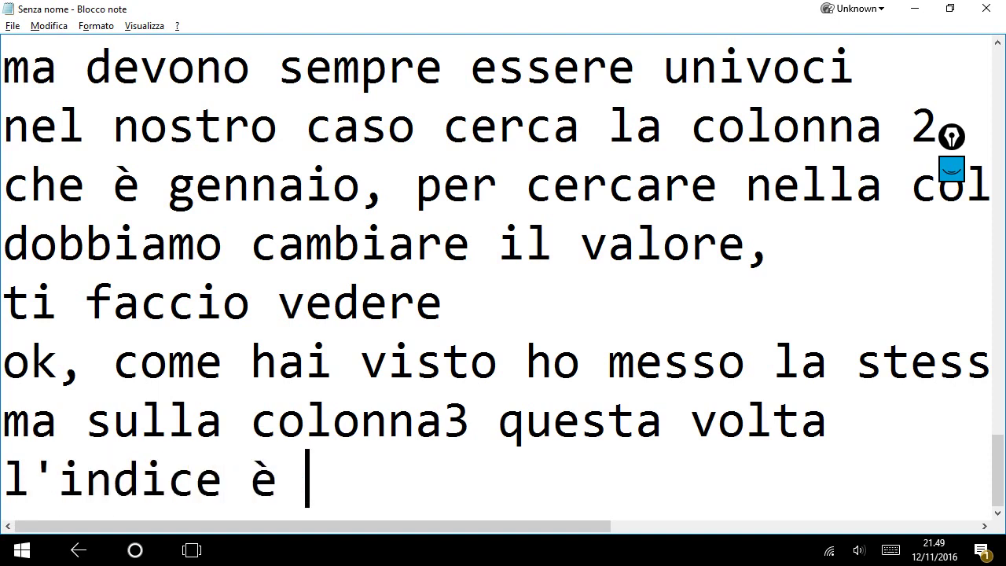
type("il n")
key("BackSpace")
key("BackSpace")
key("BackSpace")
type("il n")
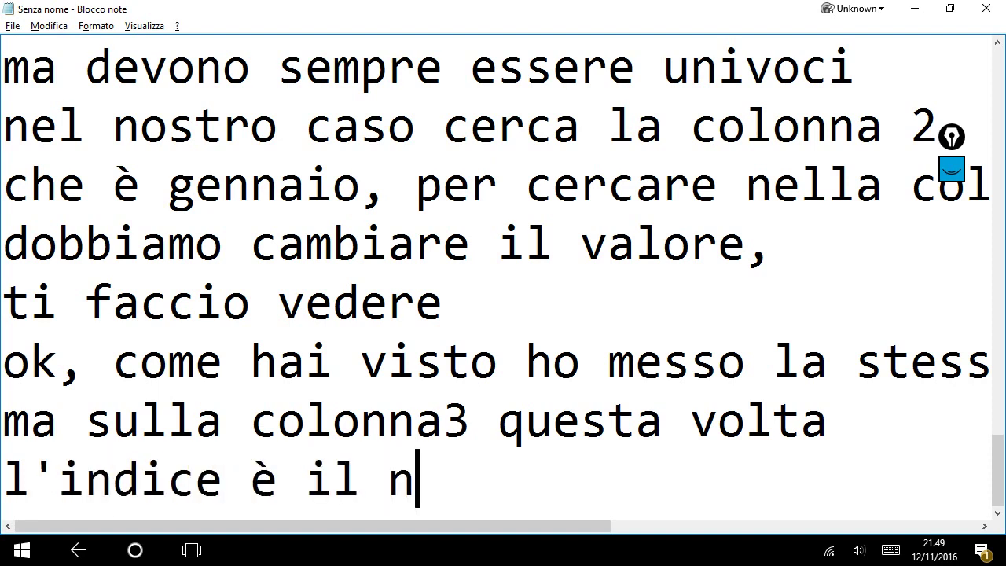
type("umero della colo")
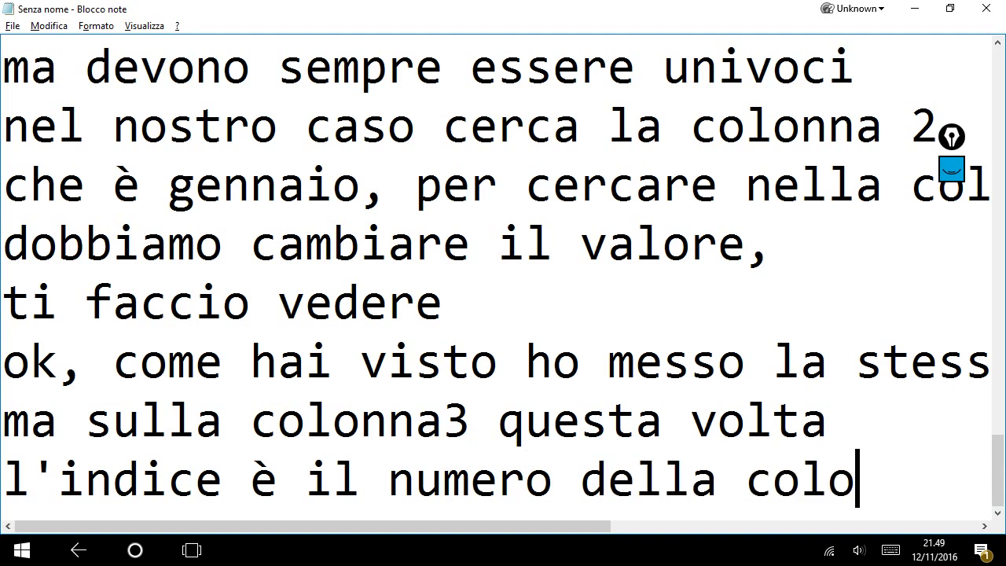
type("nna")
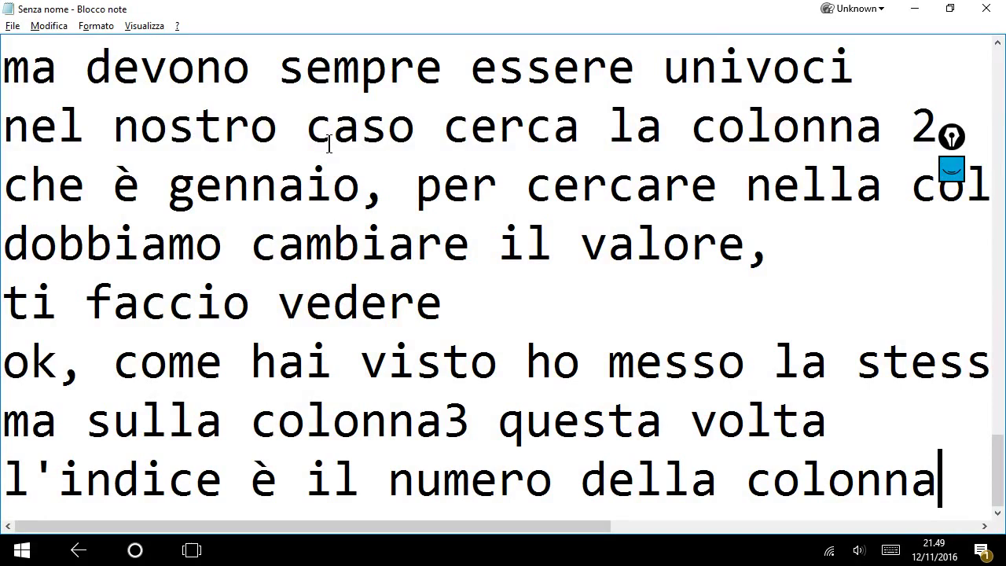
key("Return")
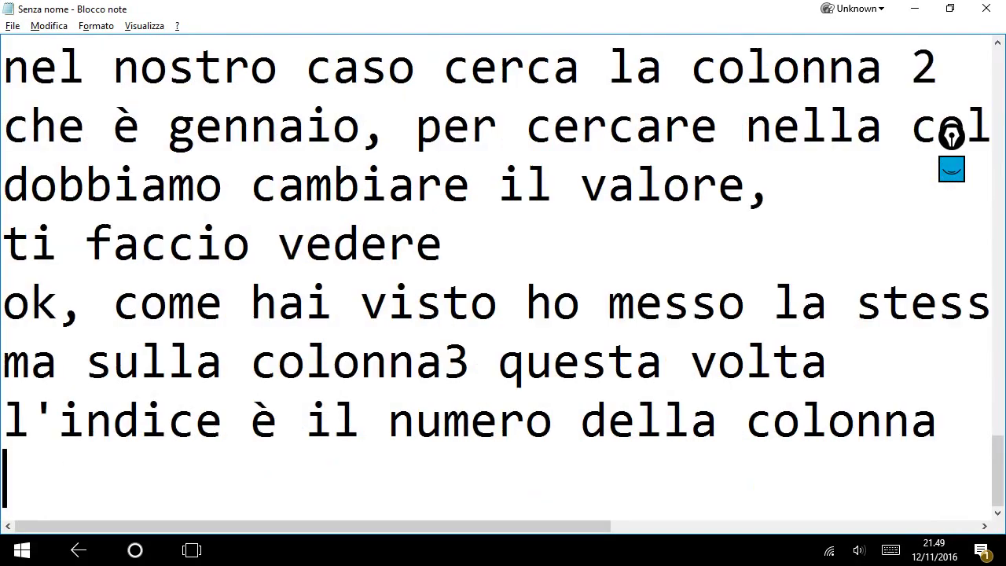
type("ora vad")
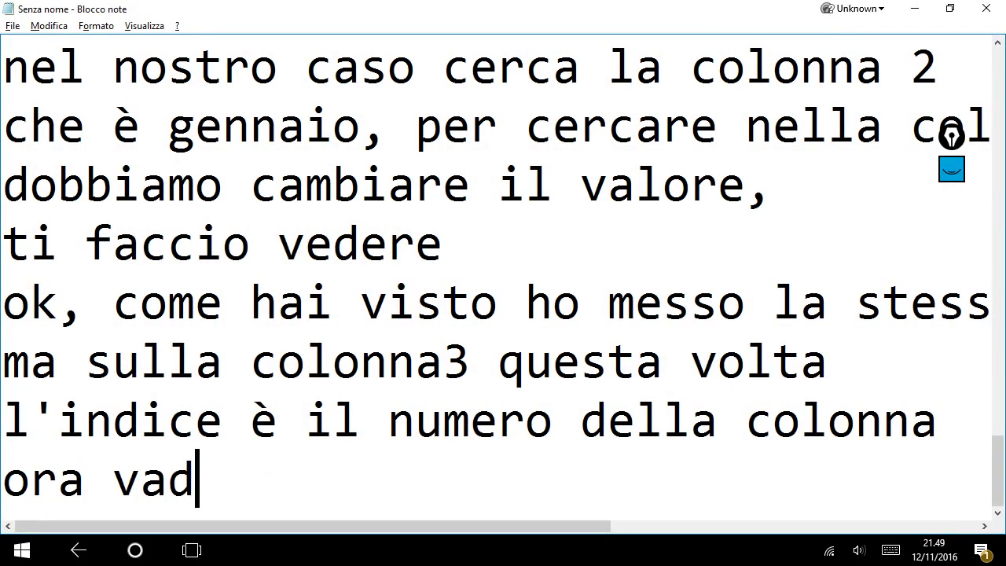
type("o anche a")
key("BackSpace")
key("BackSpace")
type("q")
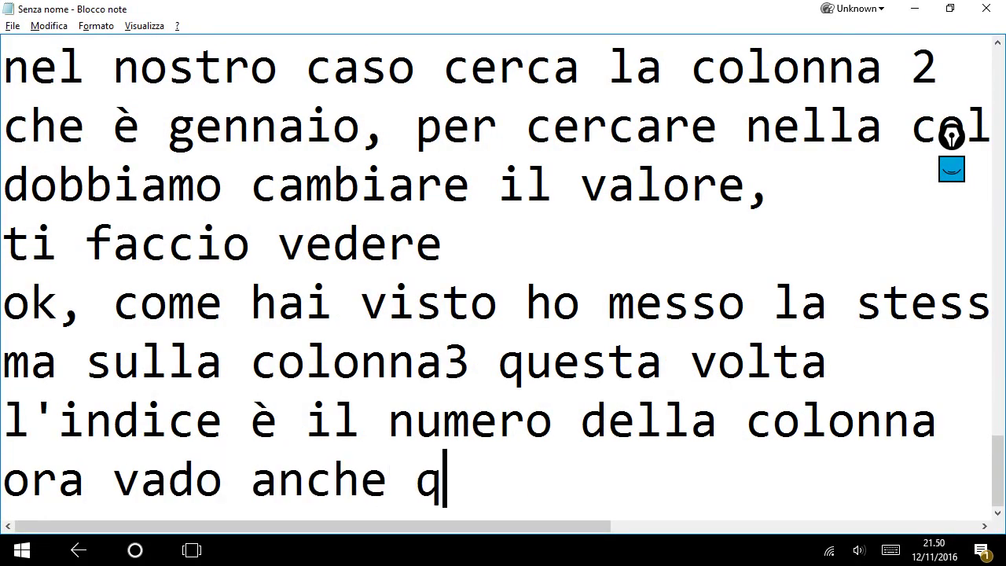
type("ui a cambi")
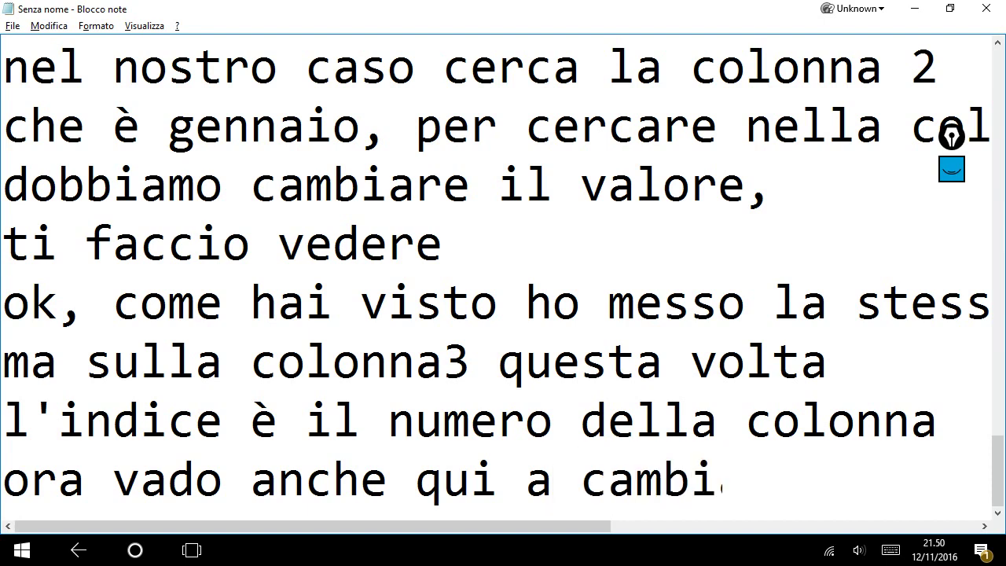
type("a")
key("BackSpace")
key("BackSpace")
key("BackSpace")
key("BackSpace")
key("BackSpace")
key("BackSpace")
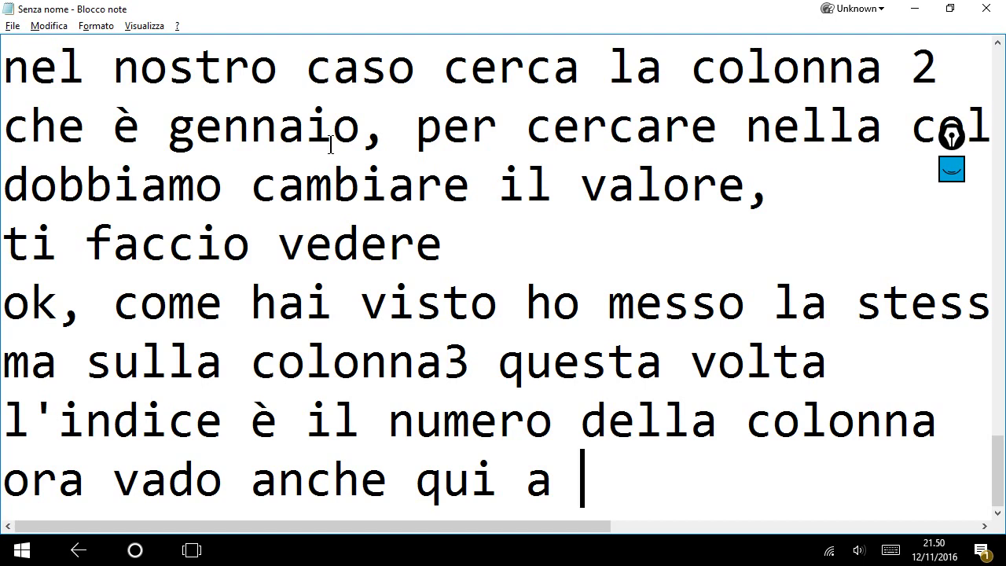
Note the plan to use convalida dati for a menu a tendina, avoiding typed names
type("fare la conv")
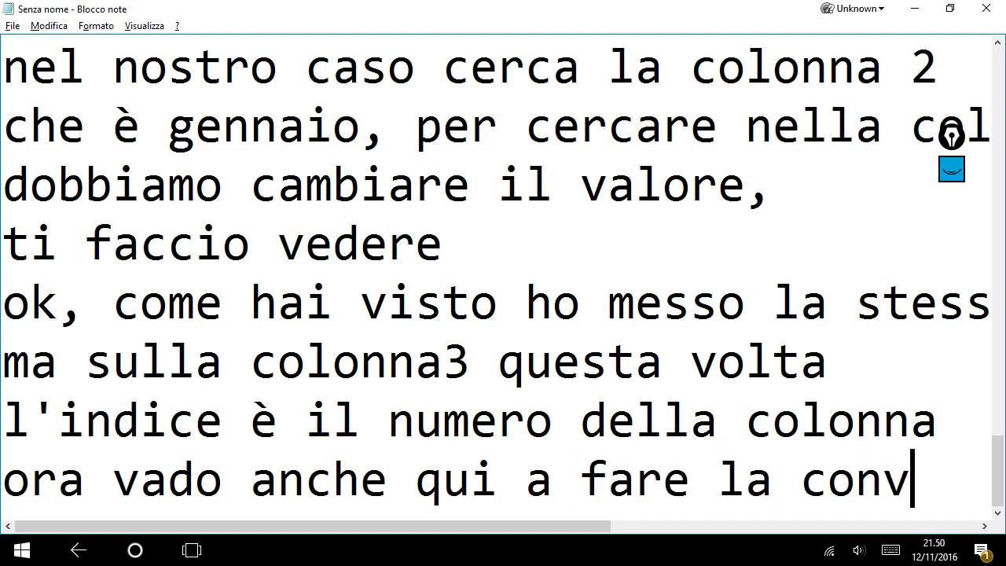
type("alida dati")
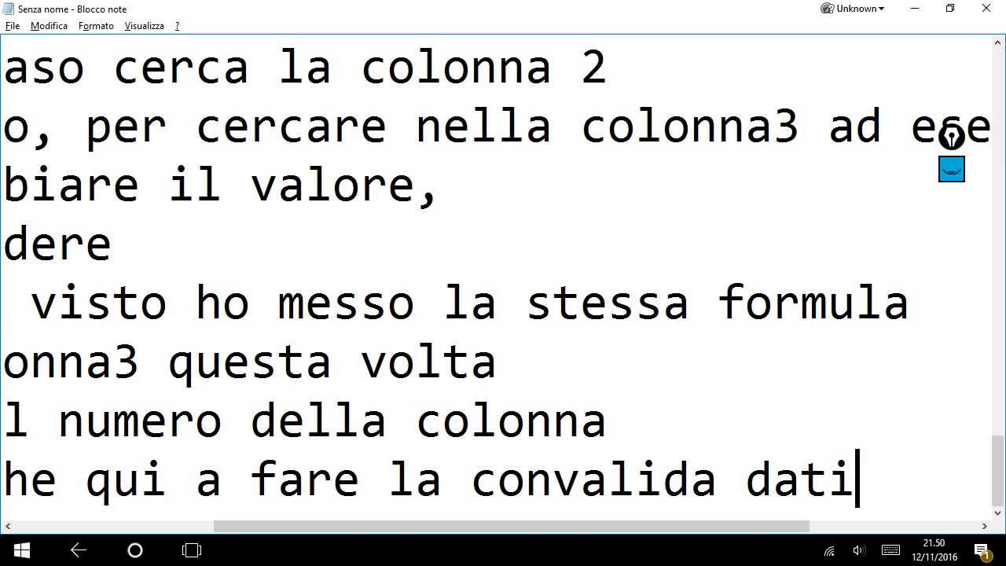
key("Return")
type("per aver")
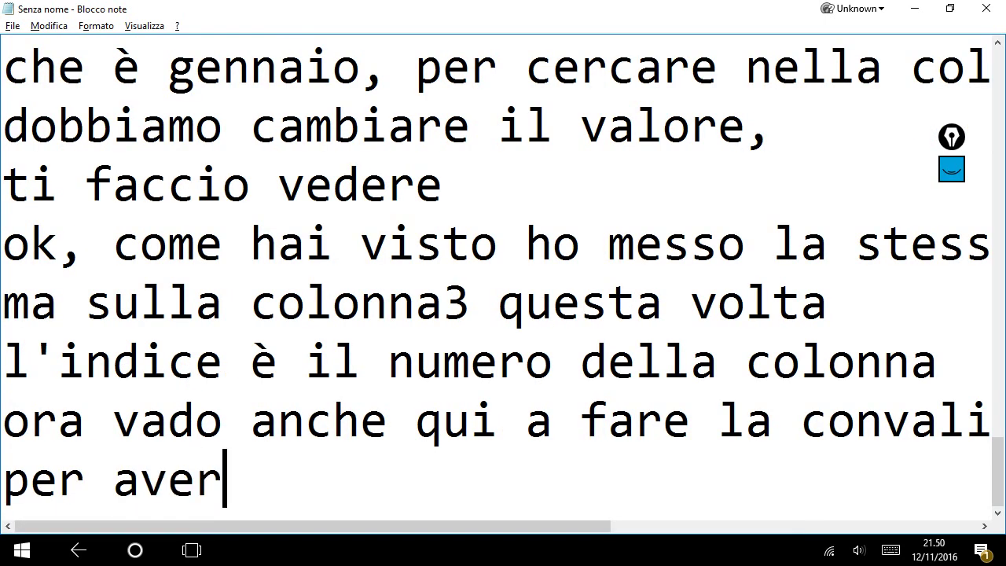
type("e un menu a t")
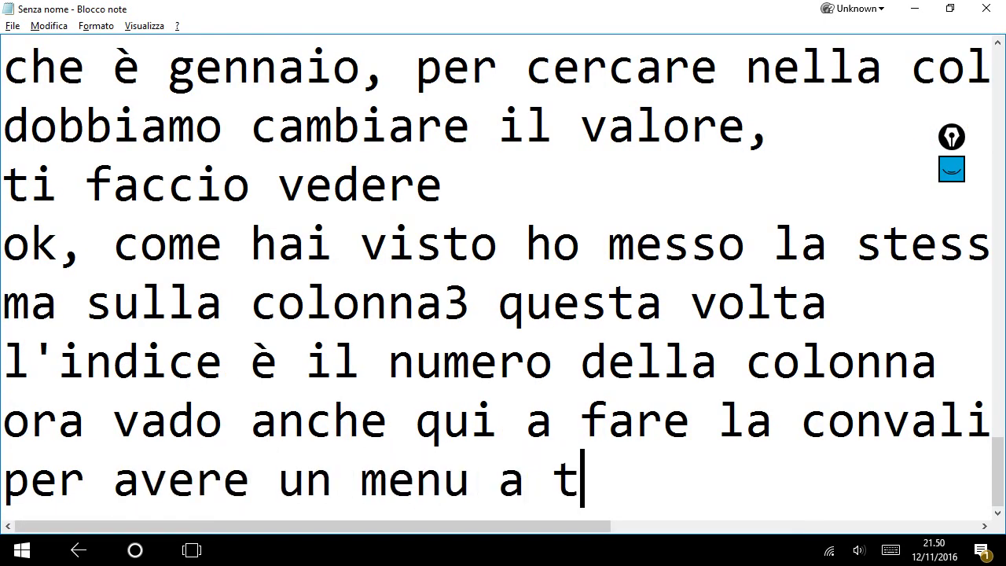
type("endina come p")
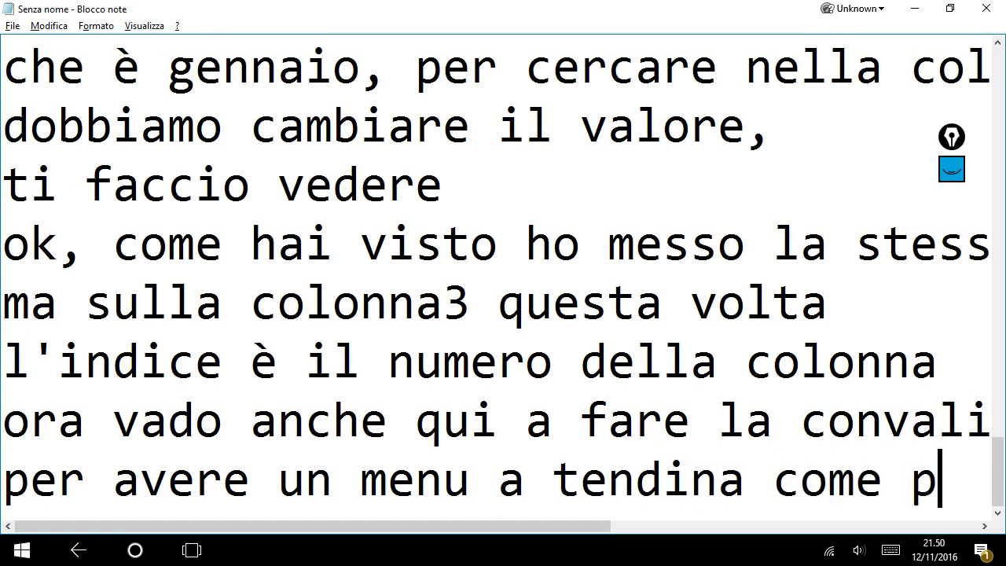
type("rima")
key("Return")
type("p")
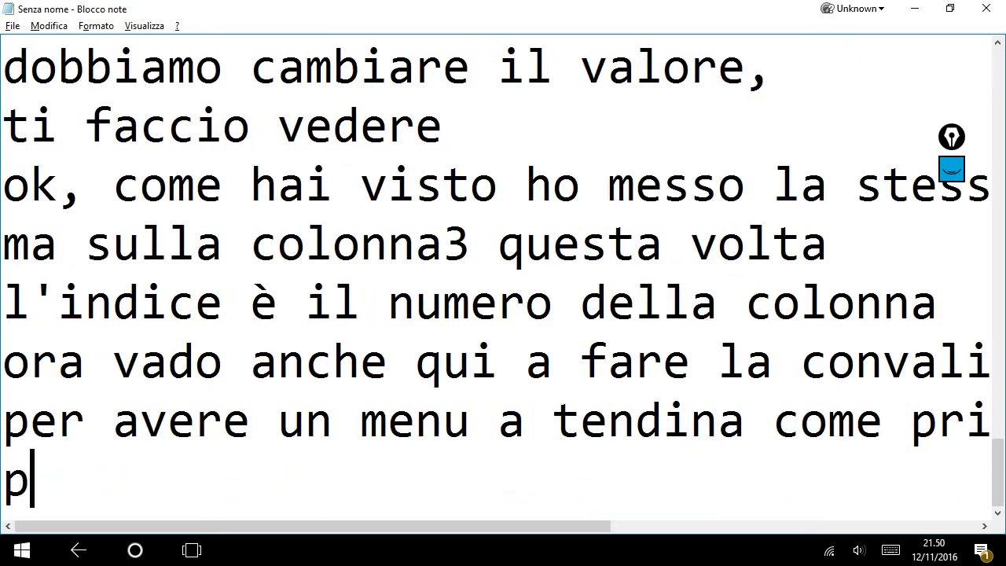
type("er evitare di ")
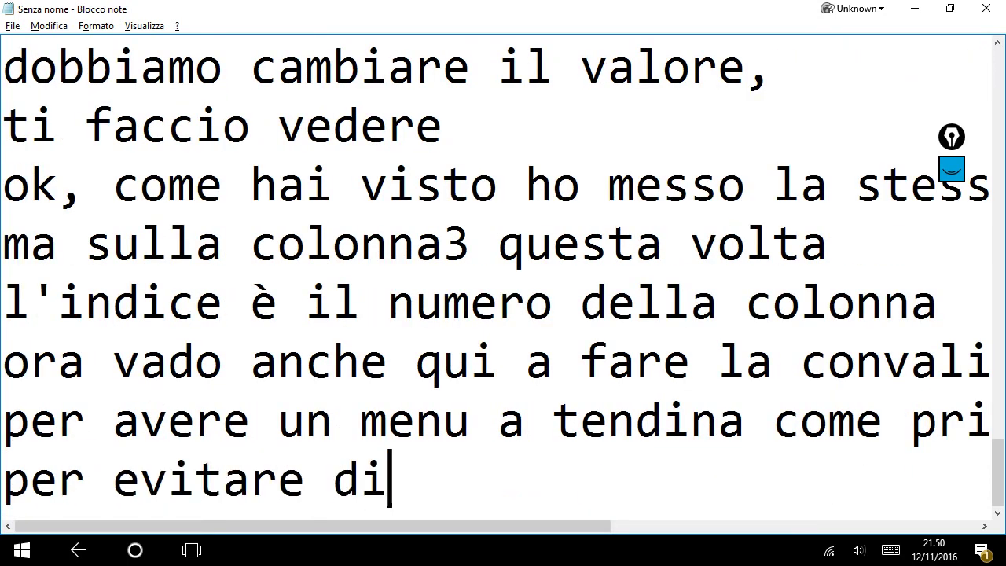
type("sc")
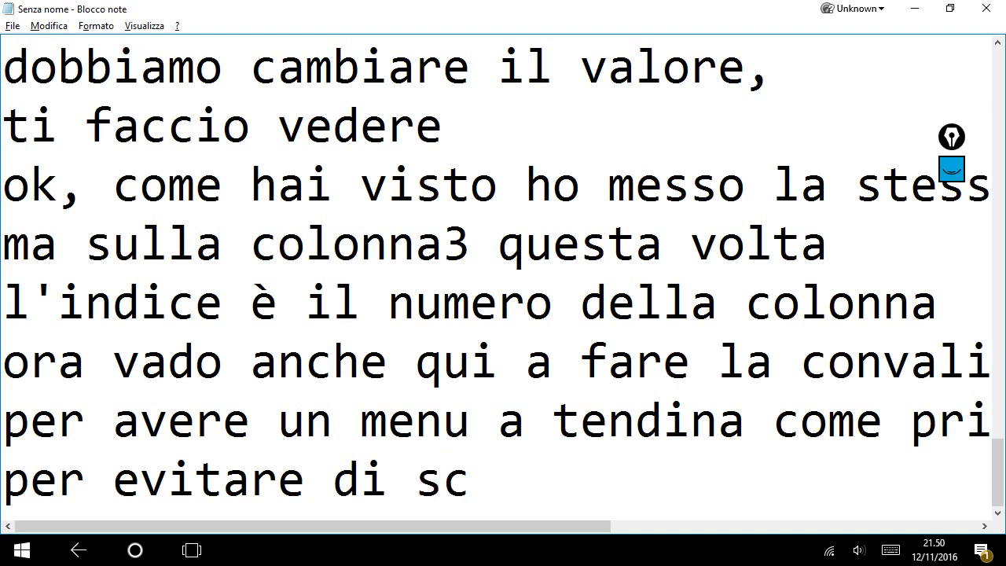
type("rivere io ")
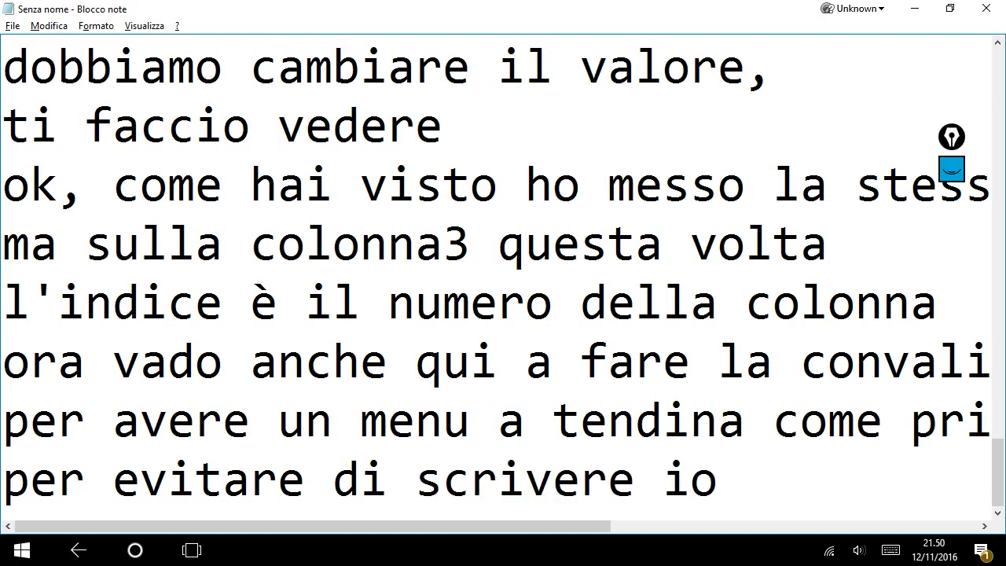
type("i nomi")
key("Return")
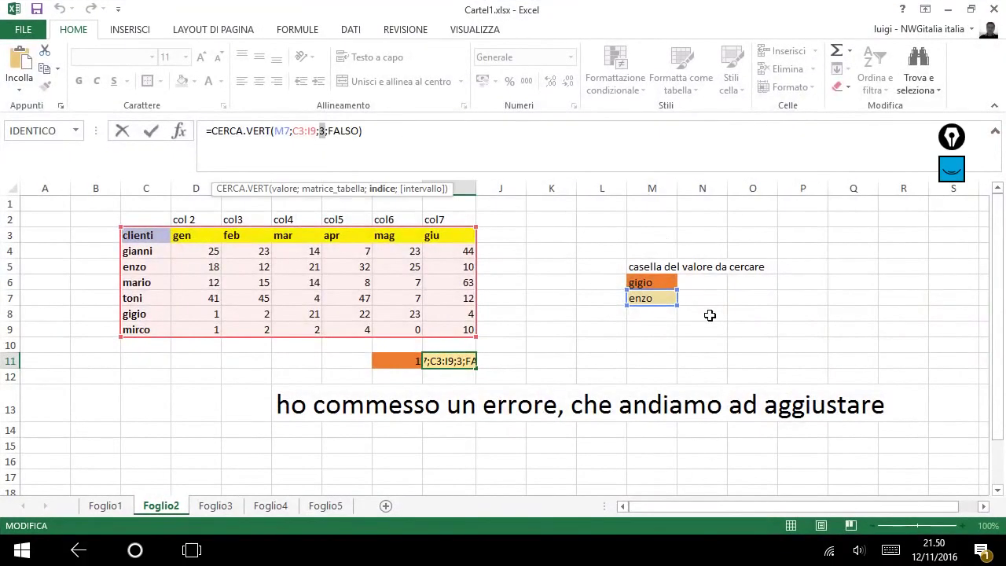
Point the I11 column index at M7 and note 'mi posiziono nella cella e vado a convalidare'
left_click(651, 297)
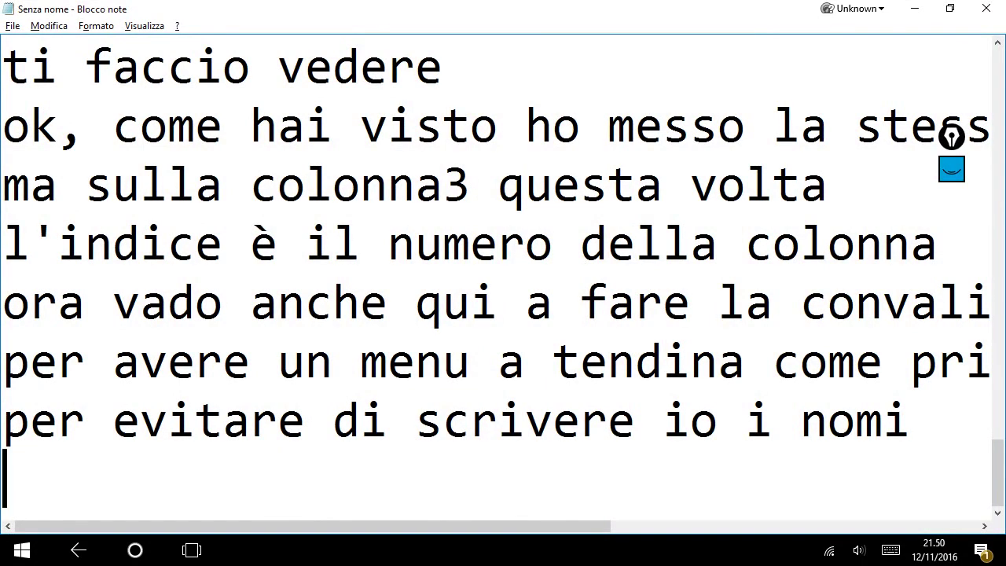
type("mi posi")
key("BackSpace")
type("osi")
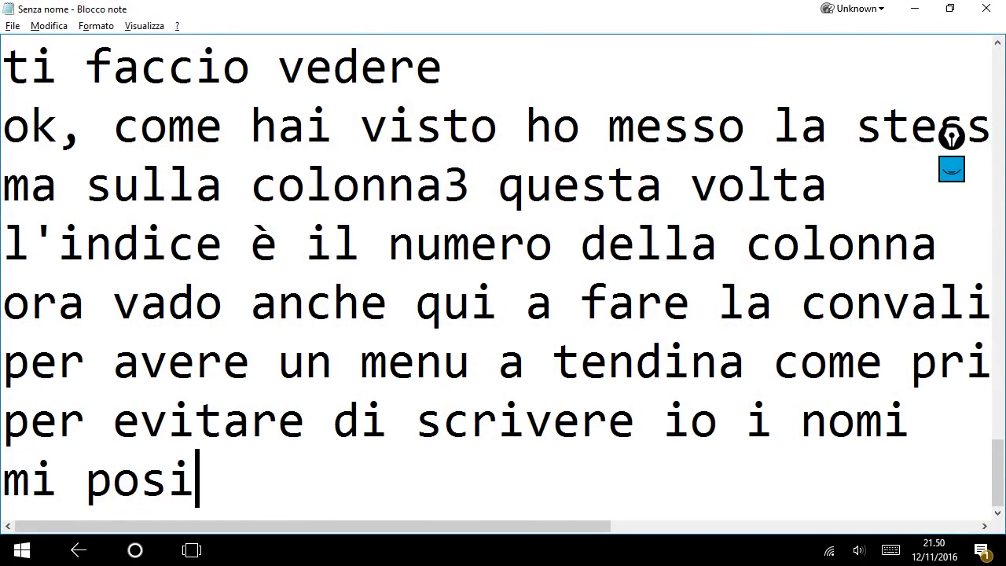
type("ziono n")
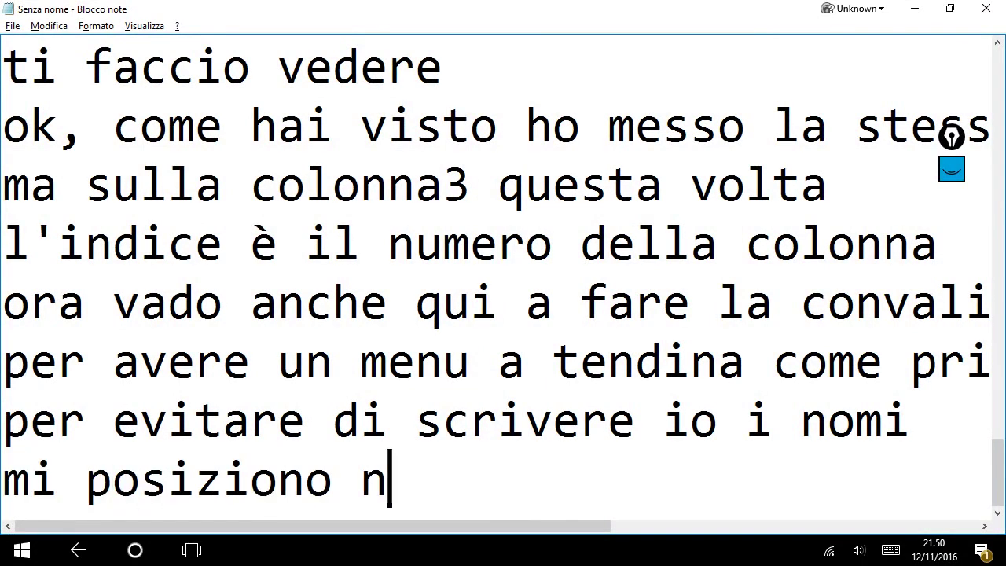
type("ella cella ")
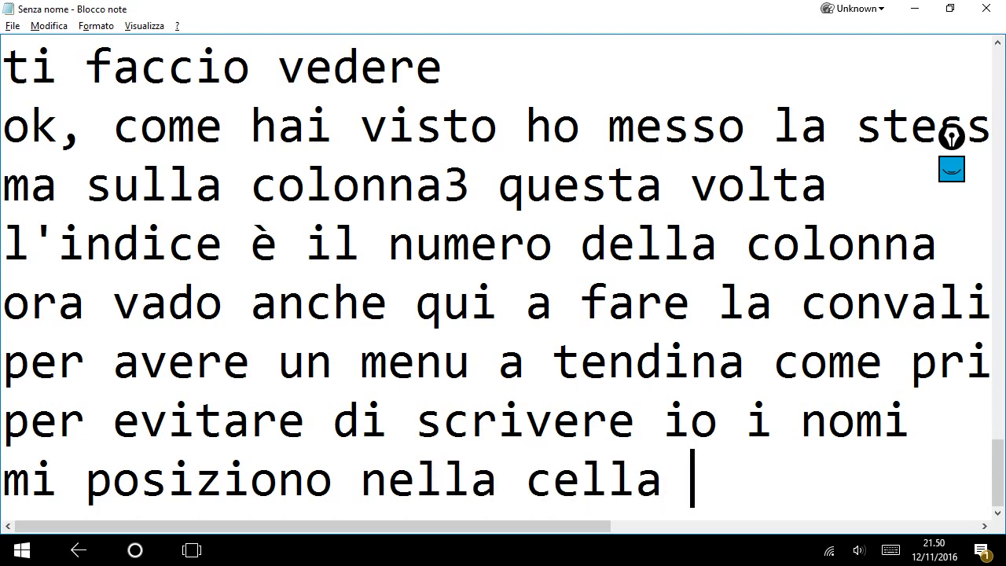
type("e vado a co")
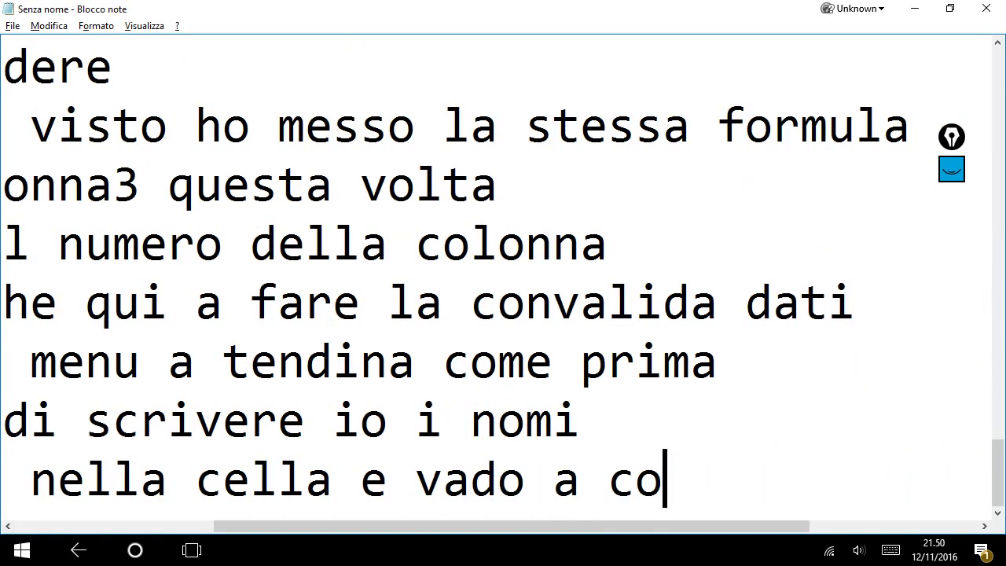
type("nvalida")
type("re")
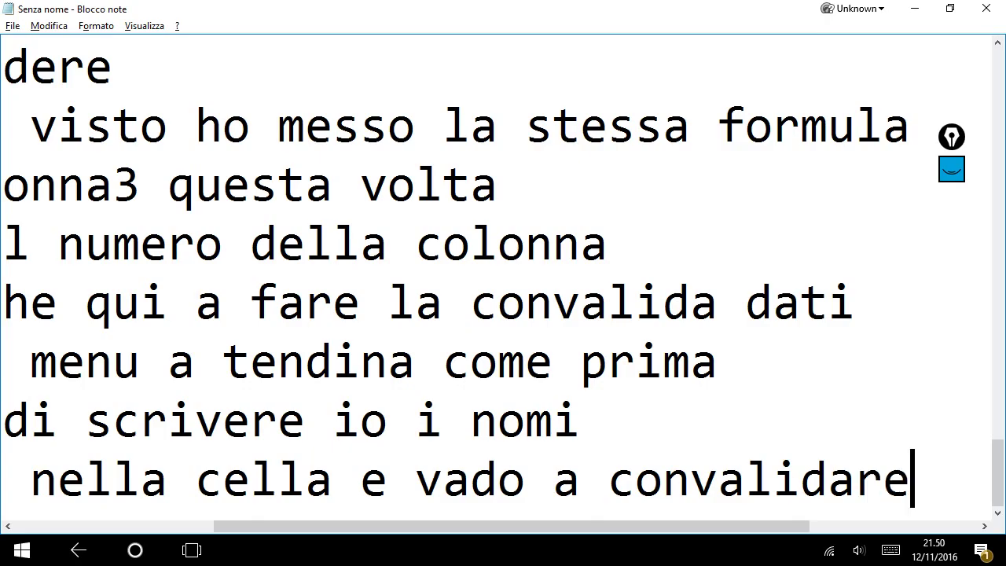
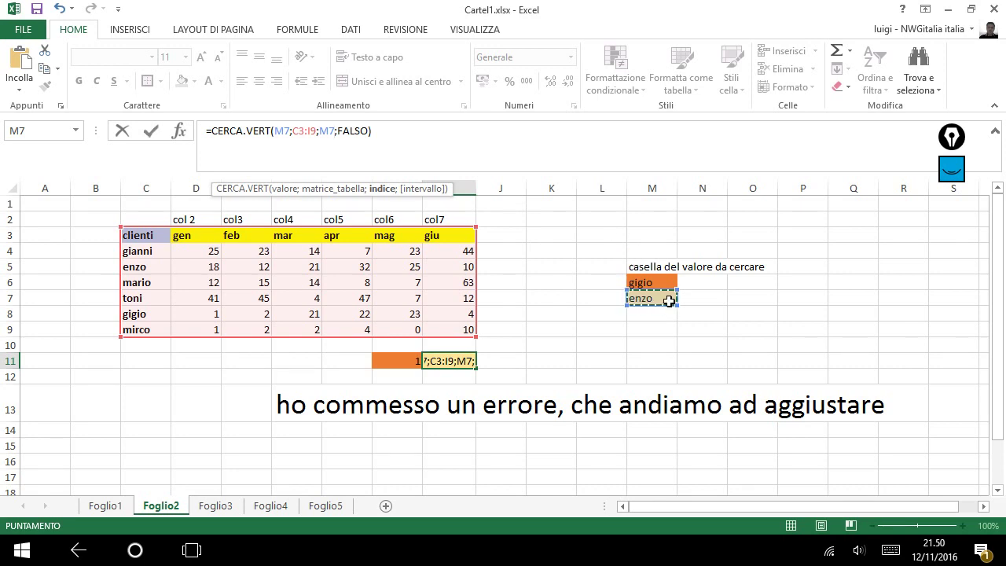
Commit I11's formula =CERCA.VERT(M7;C3:I9;3;FALSO), which now returns 12, then select M7
key("ctrl+Return")
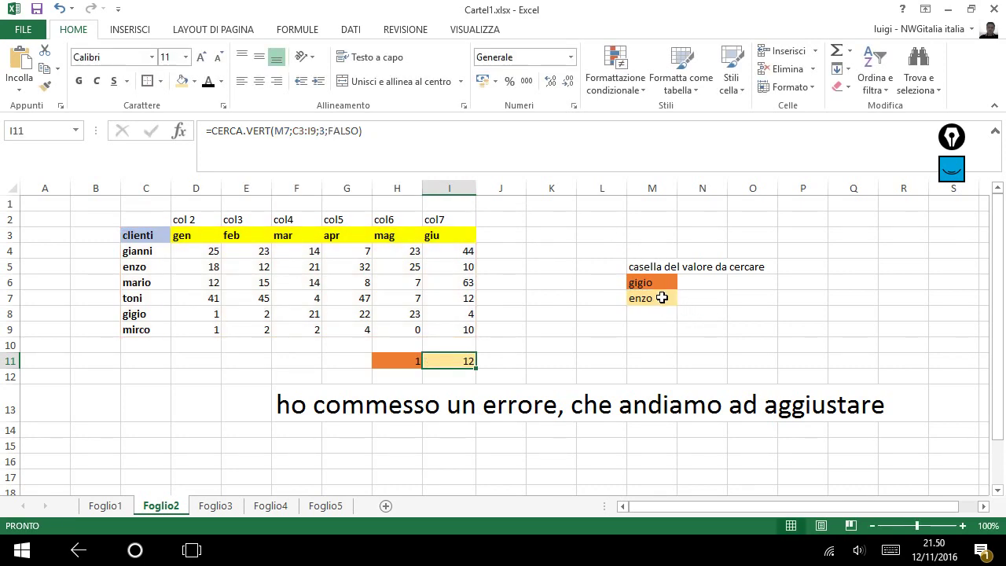
left_click(660, 297)
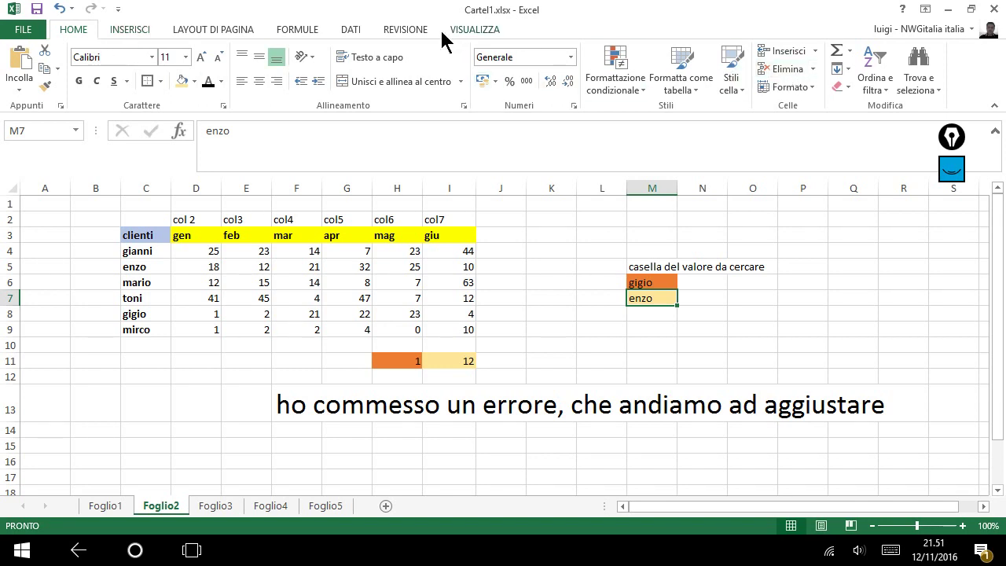
Add a data-validation list to M7 sourced from the client names in C4:C9
left_click(352, 32)
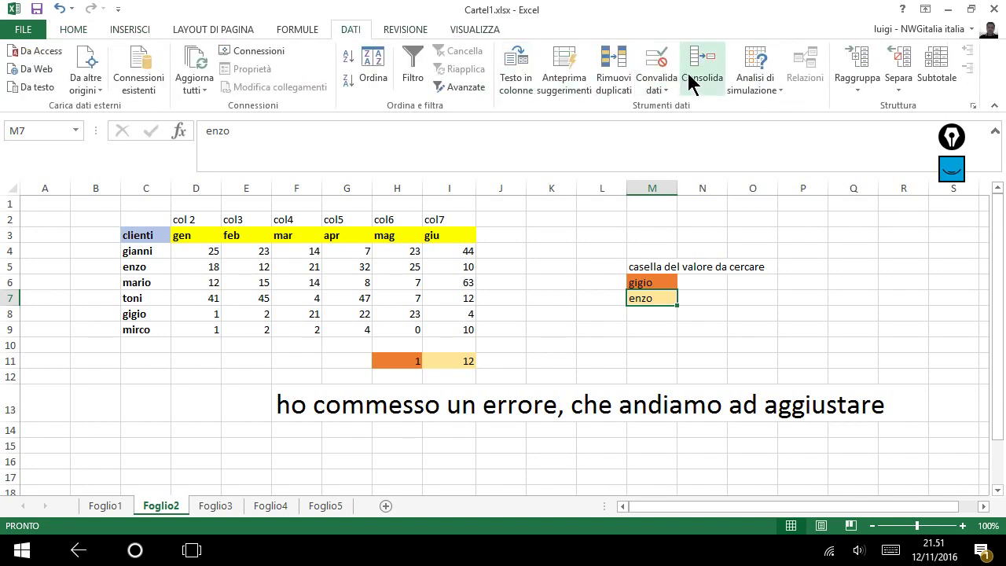
left_click(662, 67)
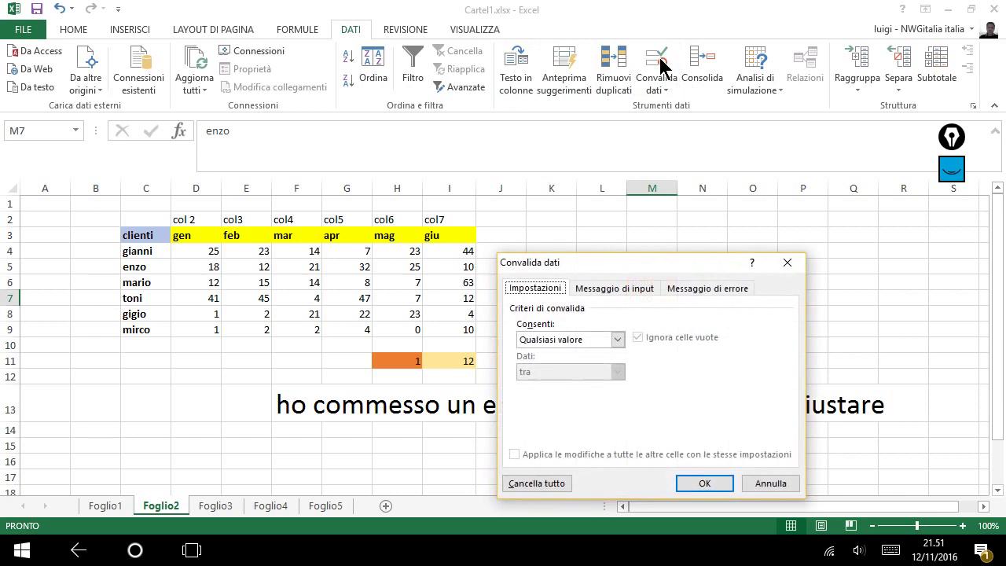
left_click(598, 340)
left_click(574, 384)
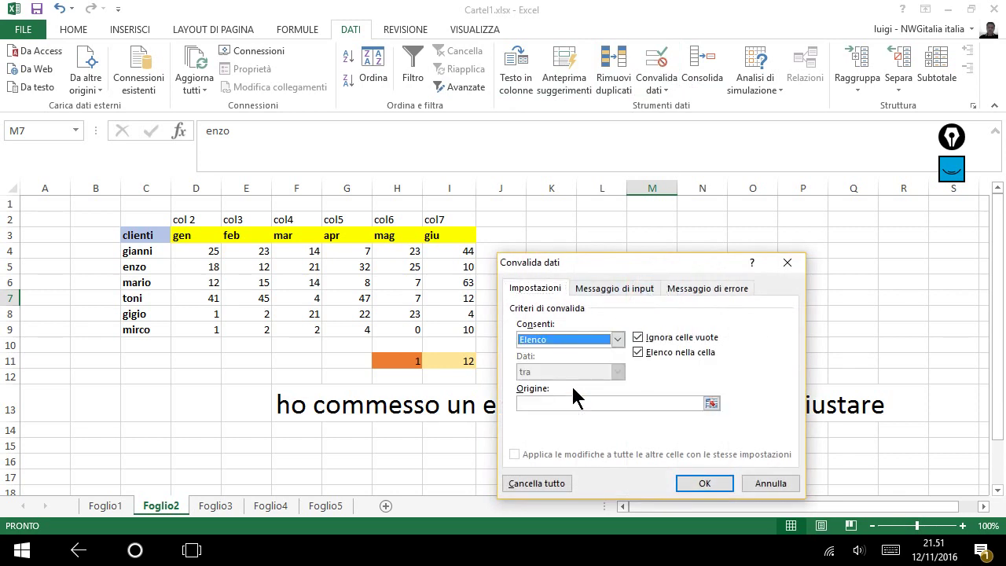
left_click(711, 404)
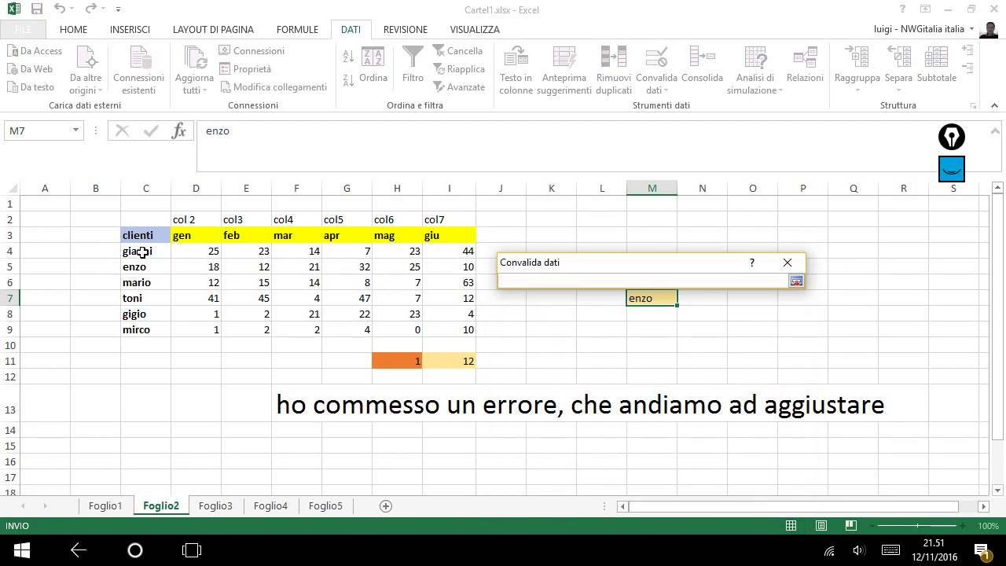
left_click_drag(139, 250, 158, 329)
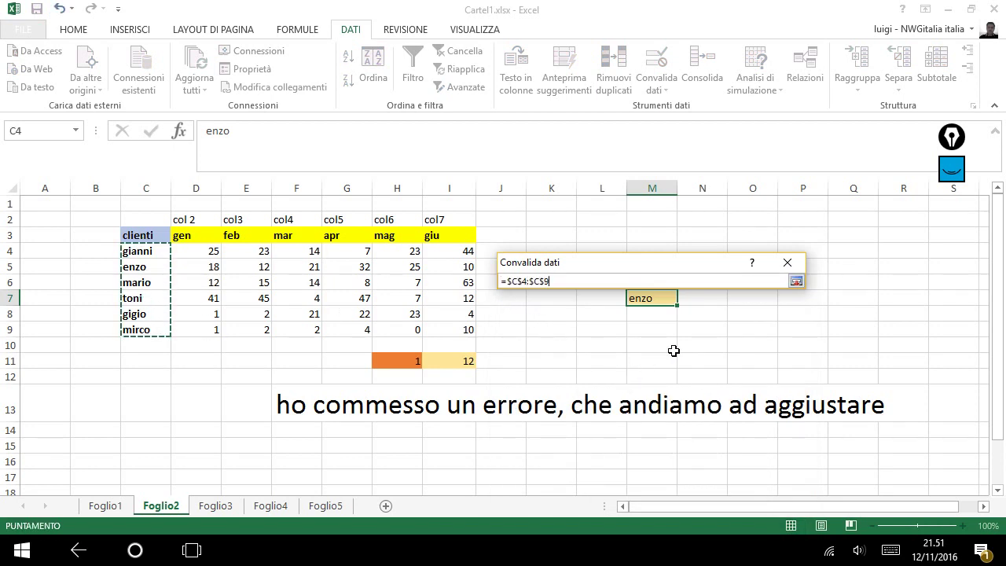
left_click(796, 280)
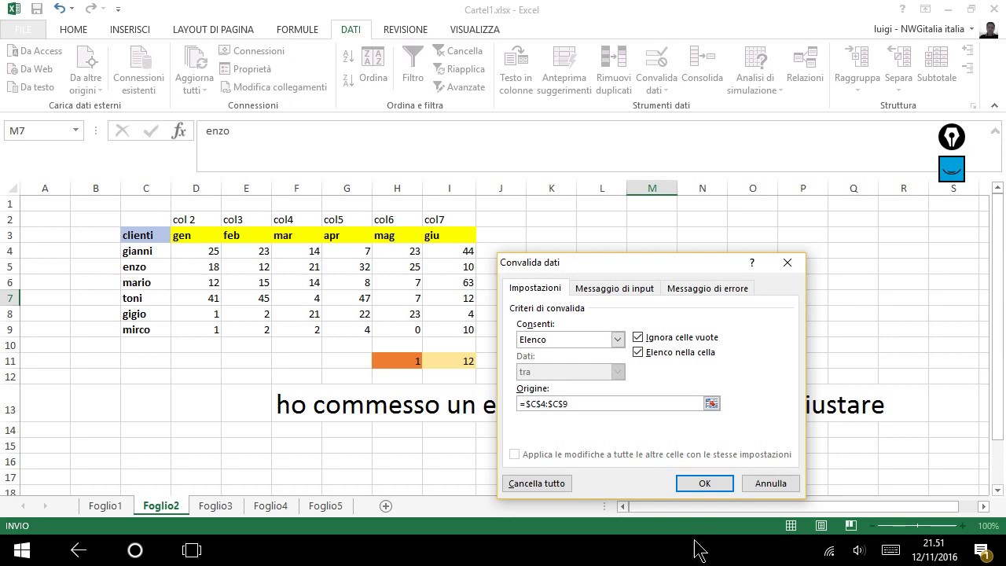
left_click(704, 482)
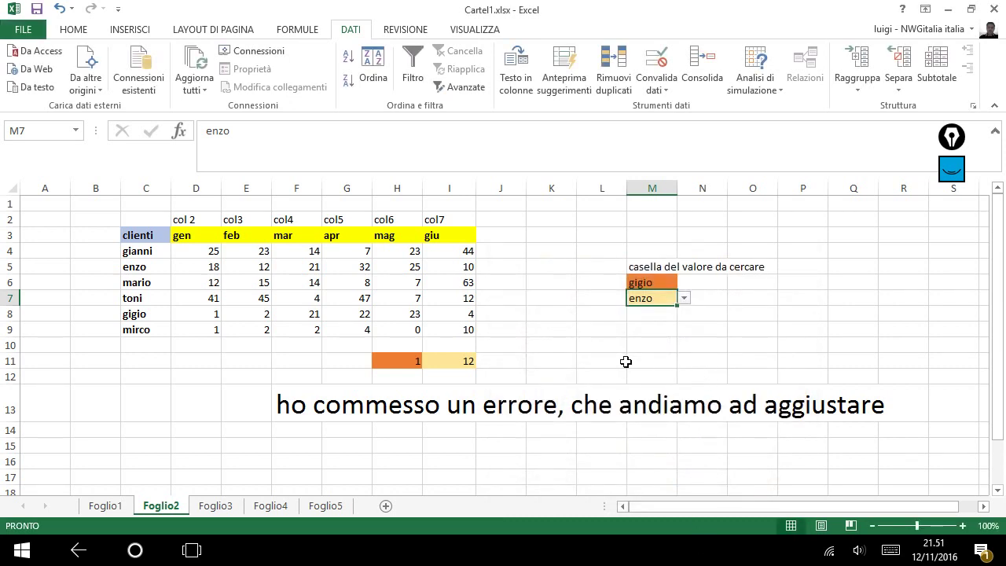
Pick gigio from M7's dropdown so the I11 lookup shows 2
left_click(684, 328)
left_click(662, 296)
left_click(684, 298)
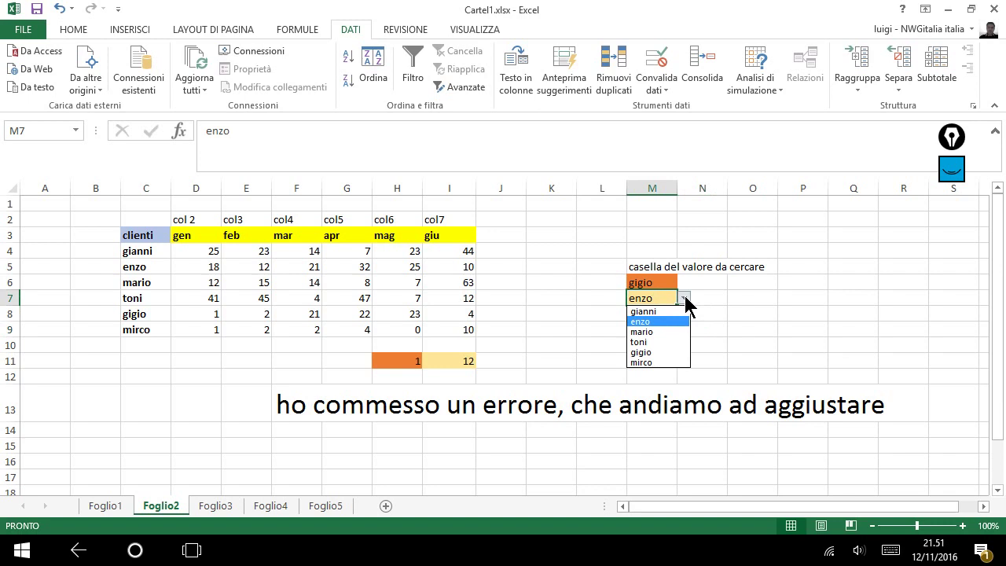
left_click(654, 359)
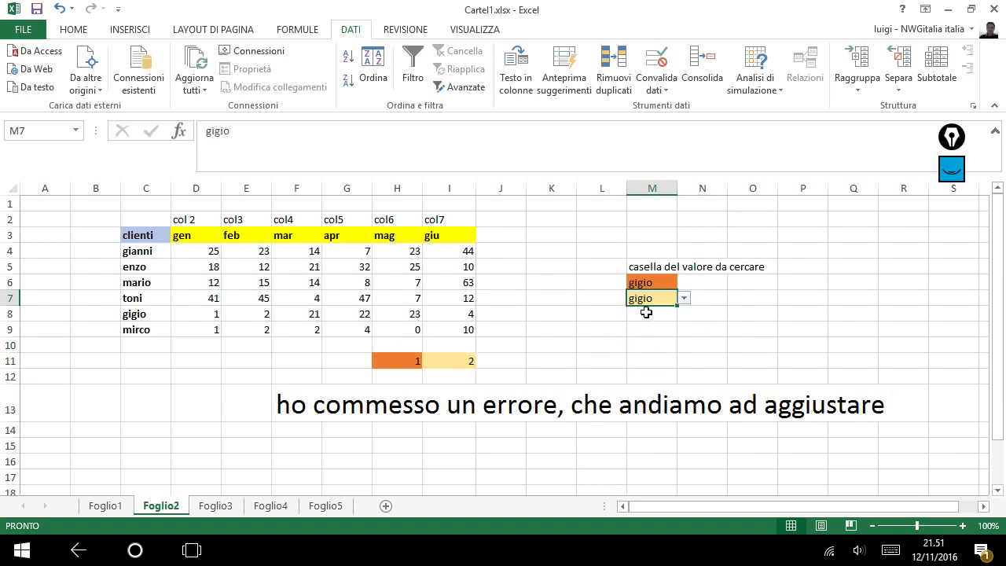
left_click(608, 283)
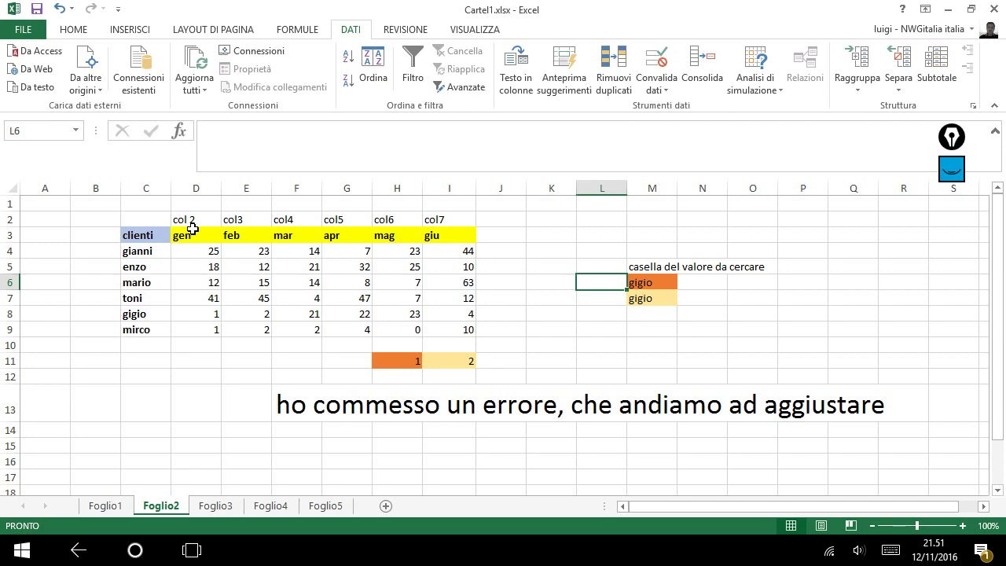
Type the labels 'col2' in L6 and 'col3' in L7, then delete the note in F13
type("col2")
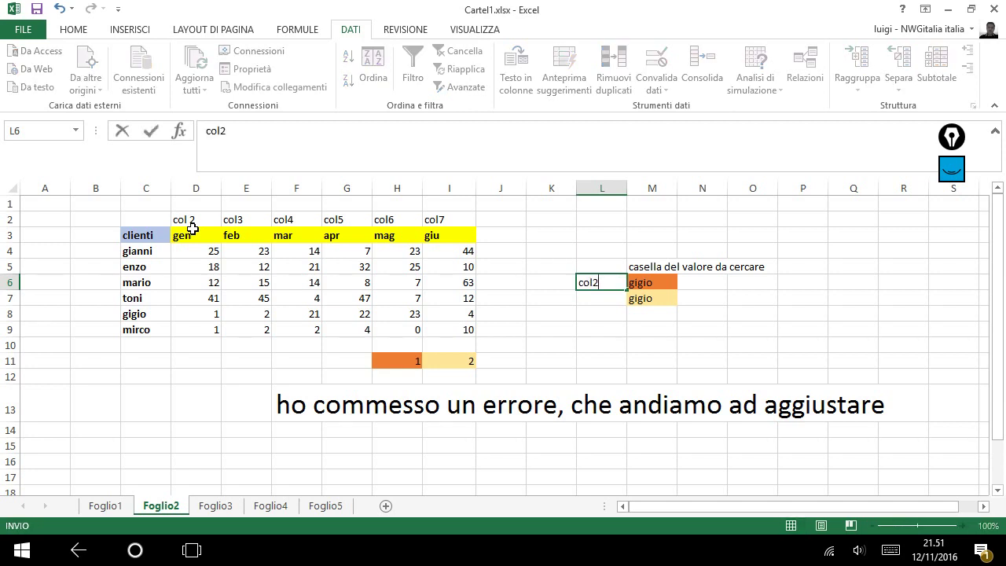
left_click(598, 302)
type("col3")
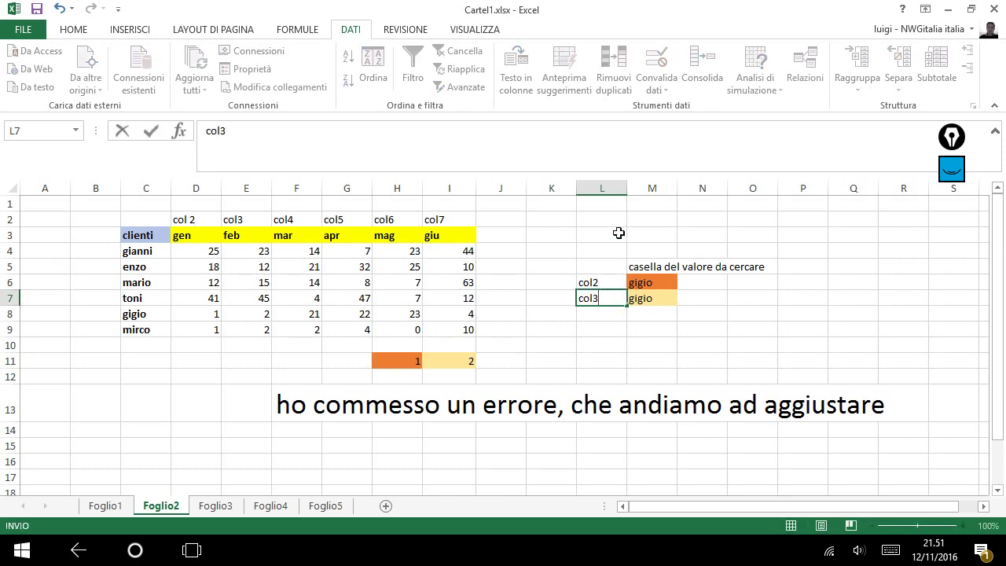
left_click(747, 319)
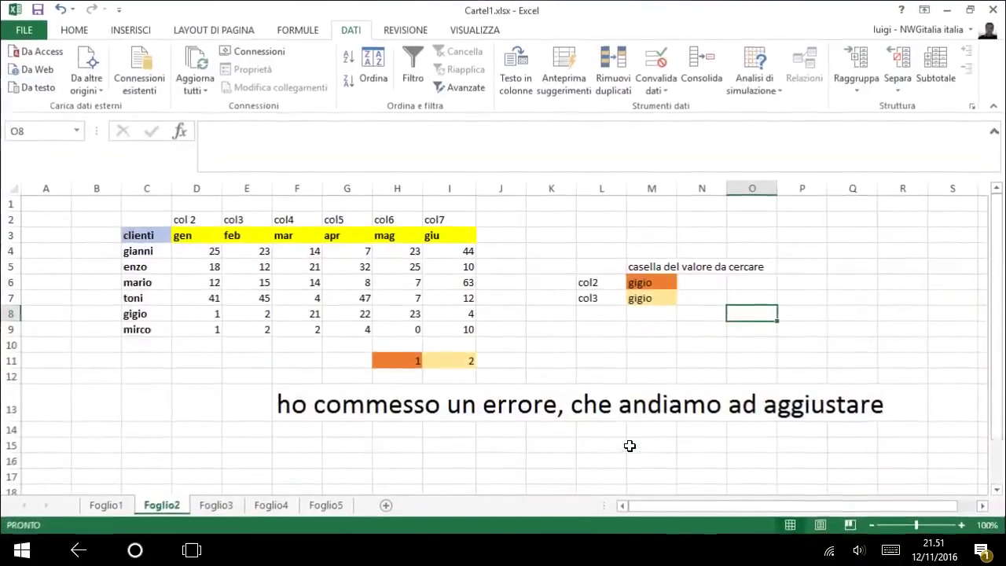
left_click(297, 409)
key("Delete")
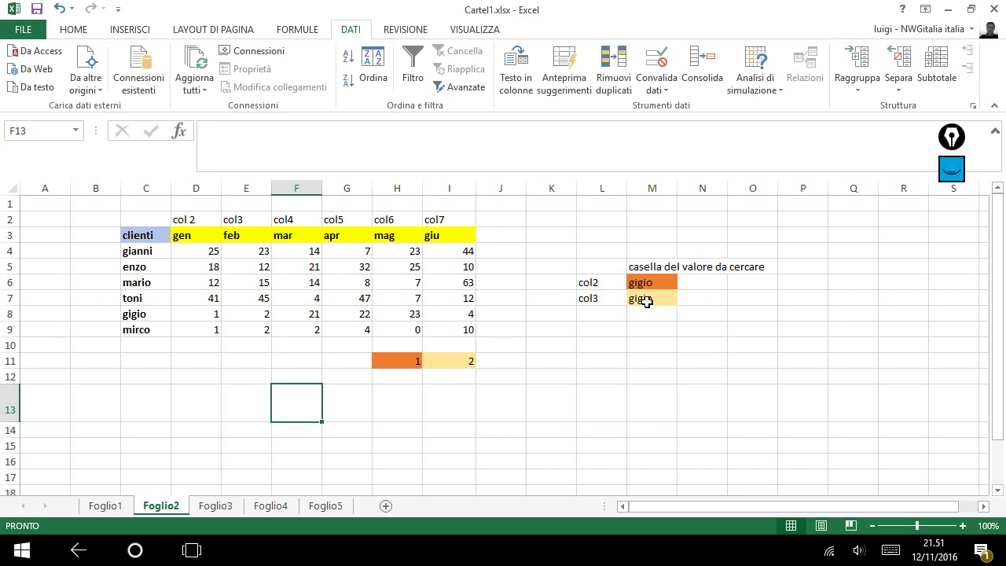
Type in F13: 'come vedi qui siamo andati a ricercare il valore della colonna 3 , che è febbraio (feb)'
type("come v")
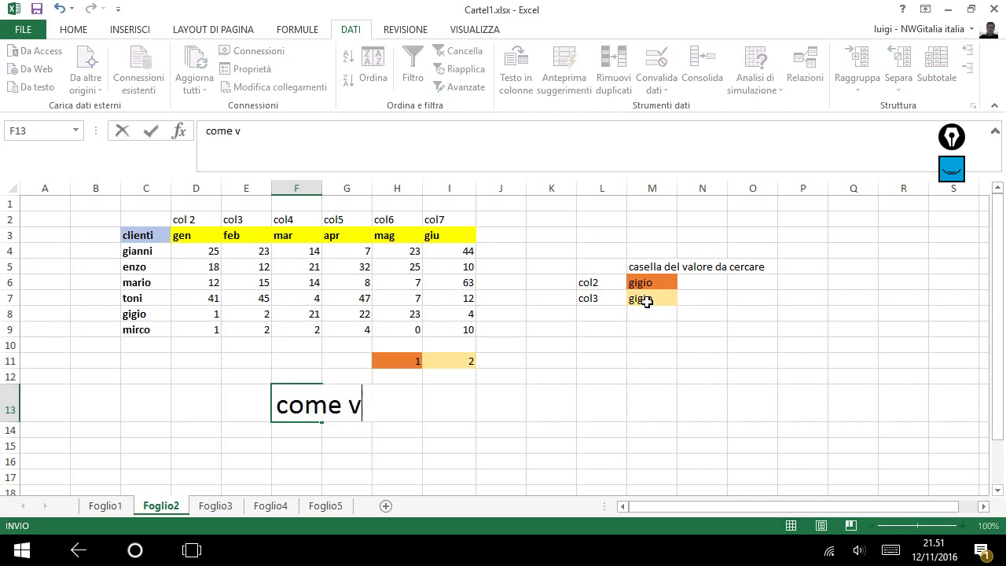
type("edi qui a")
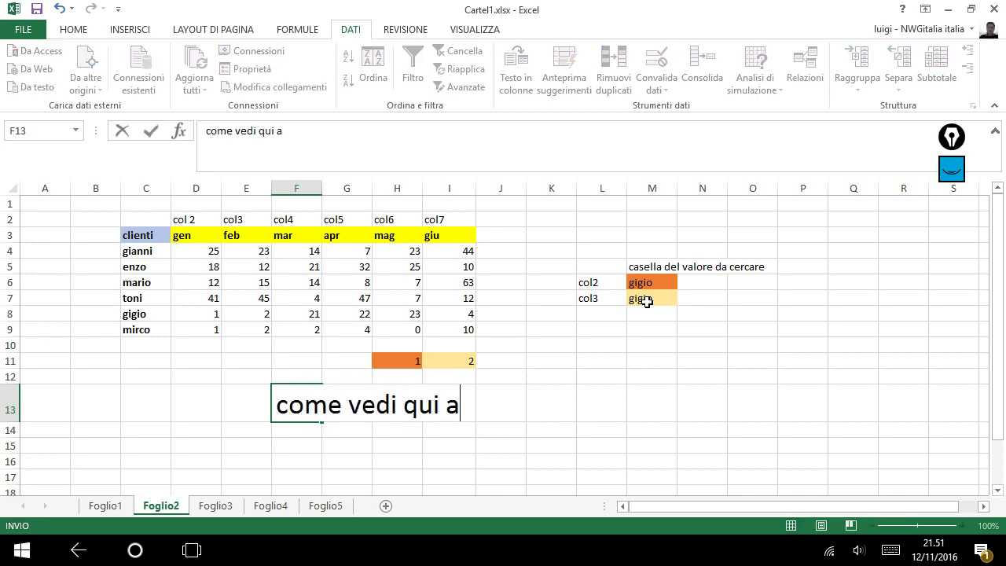
key("BackSpace")
type("siamo anda")
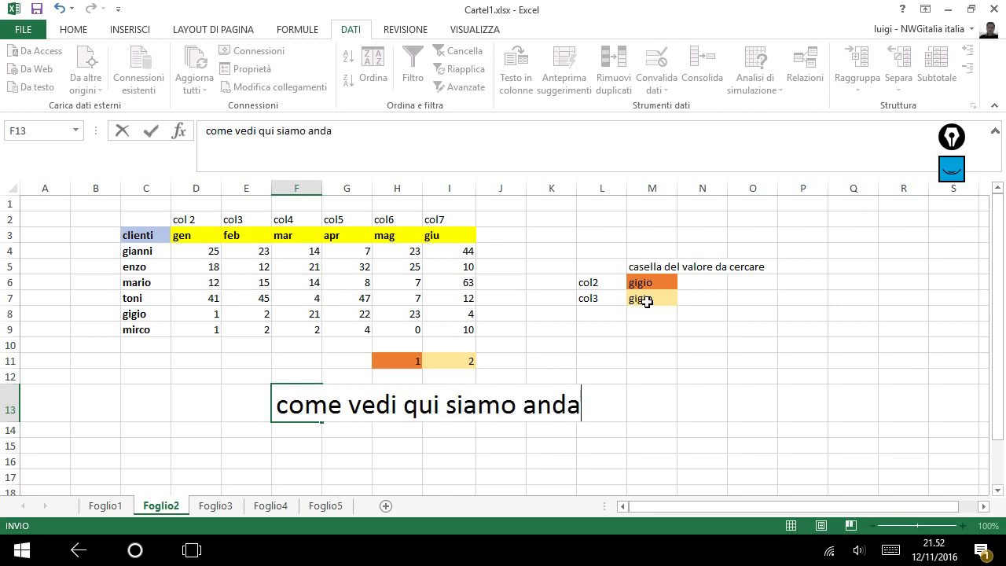
type("ti")
key("BackSpace")
key("BackSpace")
type("ti a ")
type("ricercare il v")
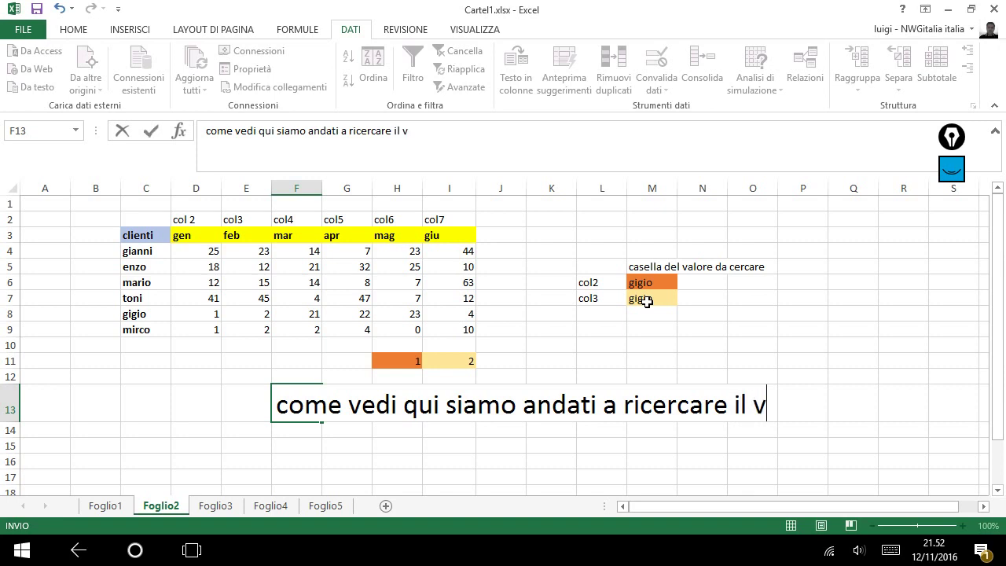
type("aldore")
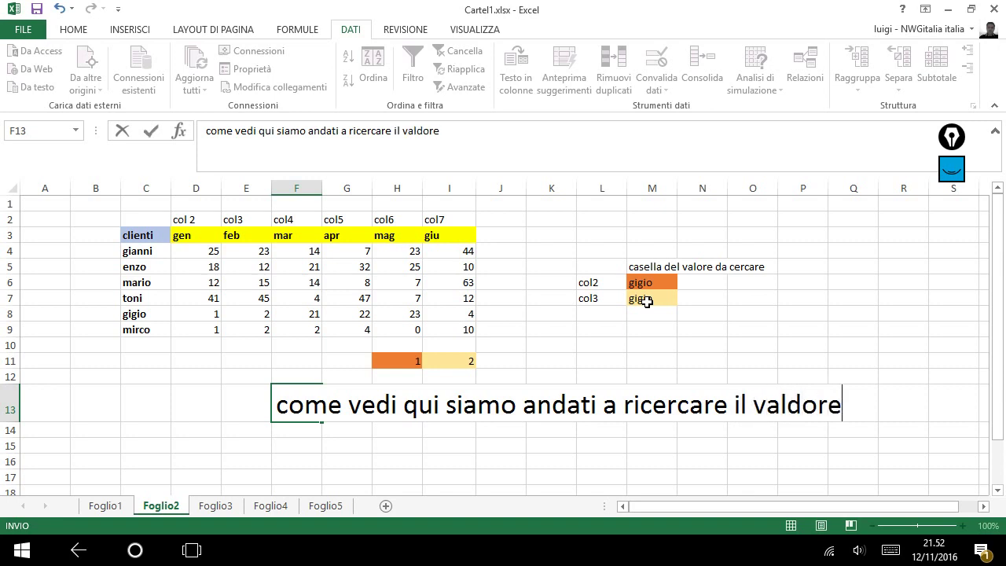
key("BackSpace")
key("BackSpace")
key("BackSpace")
key("BackSpace")
type("ore")
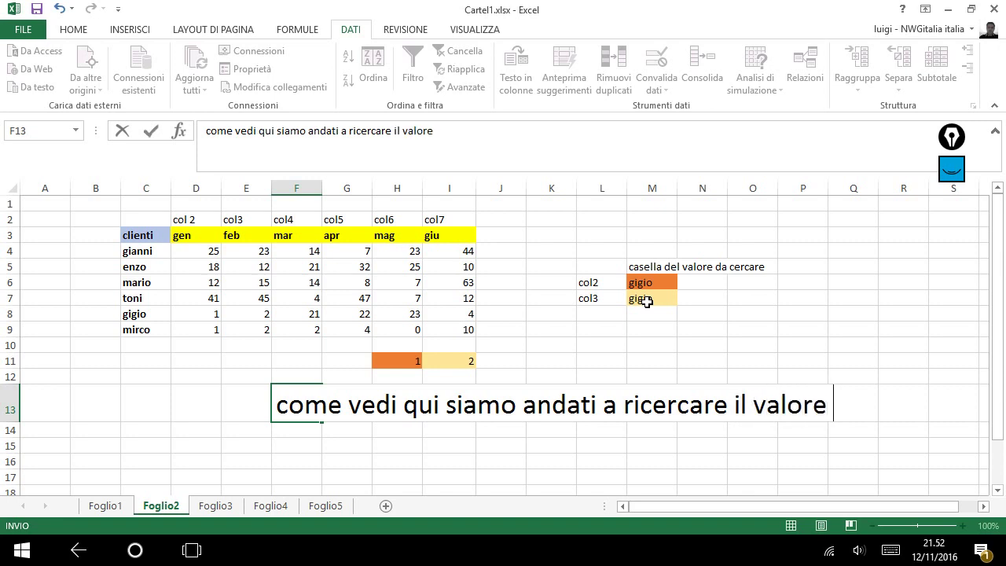
type(" della colo")
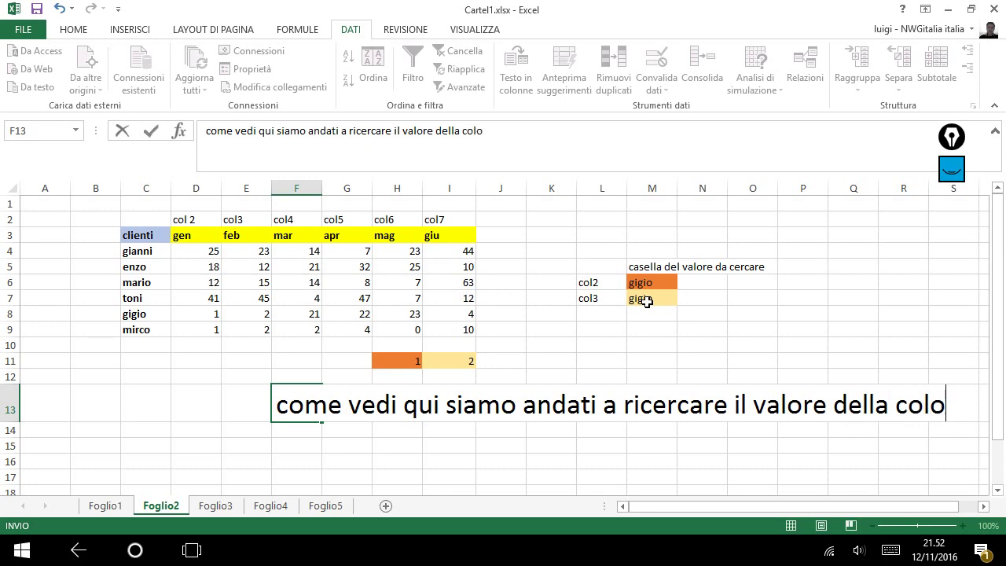
type("nna ")
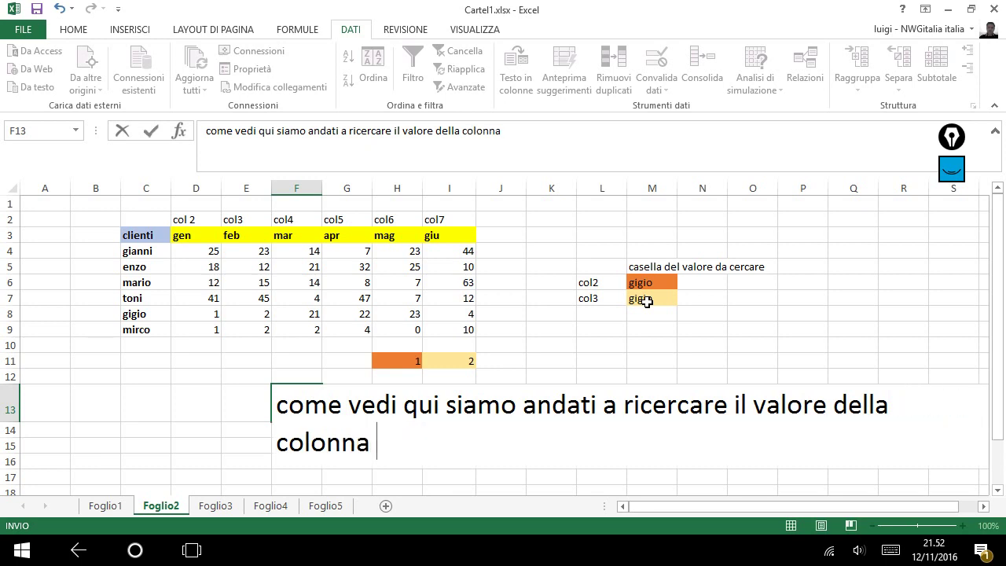
type("3")
type(" , che è fe")
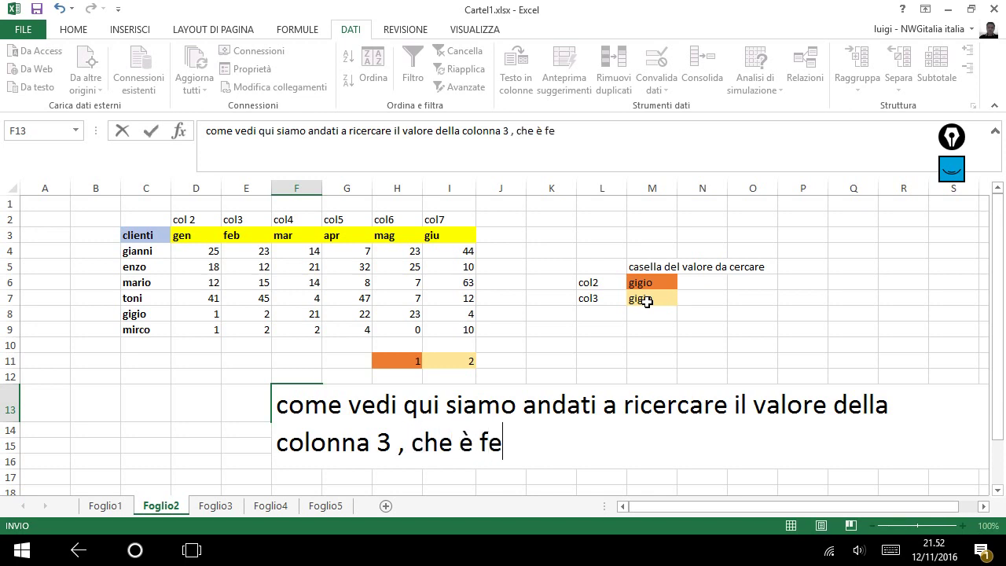
type("bbraio")
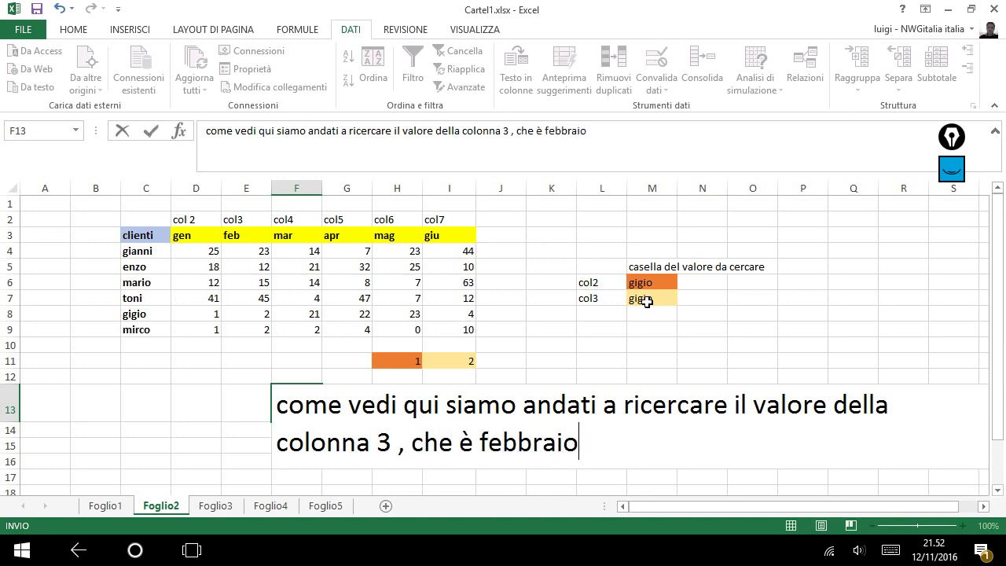
type(" (f")
type("eb)")
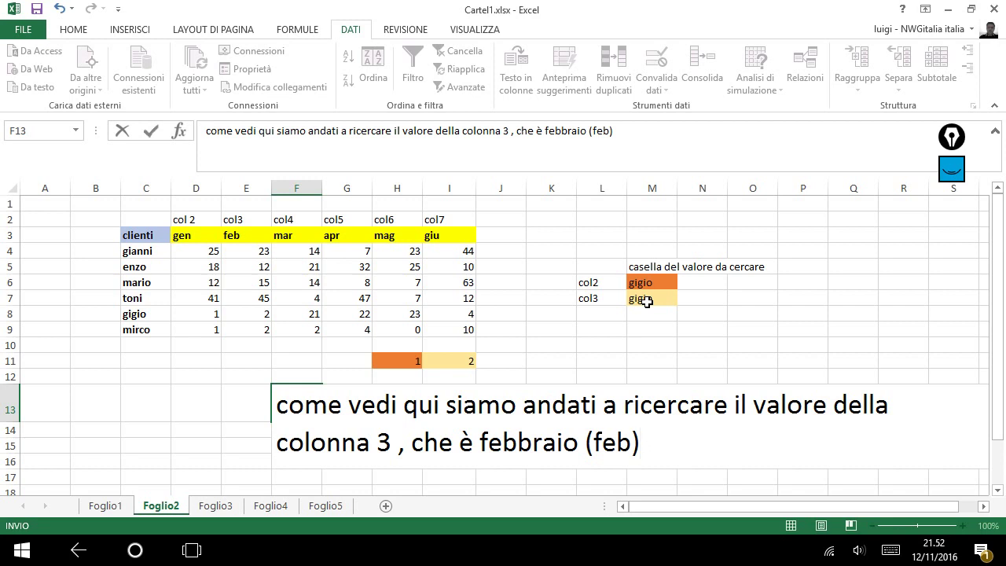
Choose mario from M7's client-name dropdown
left_click(650, 301)
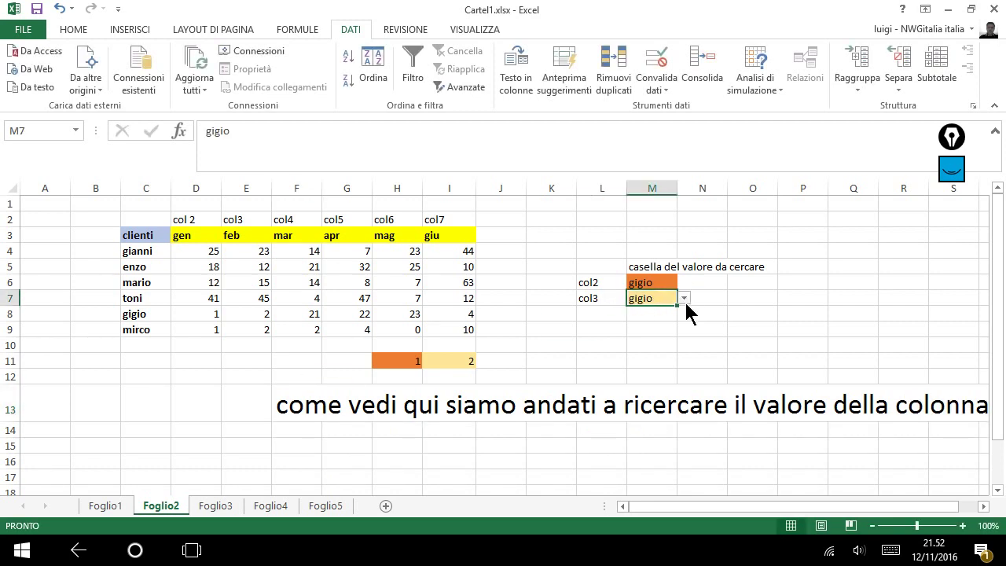
left_click(682, 292)
left_click(665, 298)
left_click(682, 298)
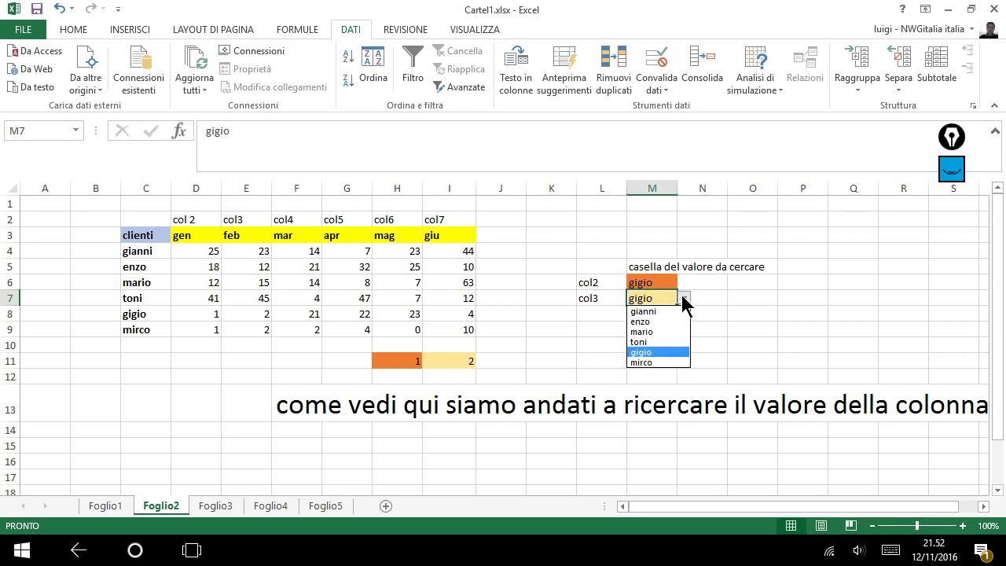
left_click(657, 331)
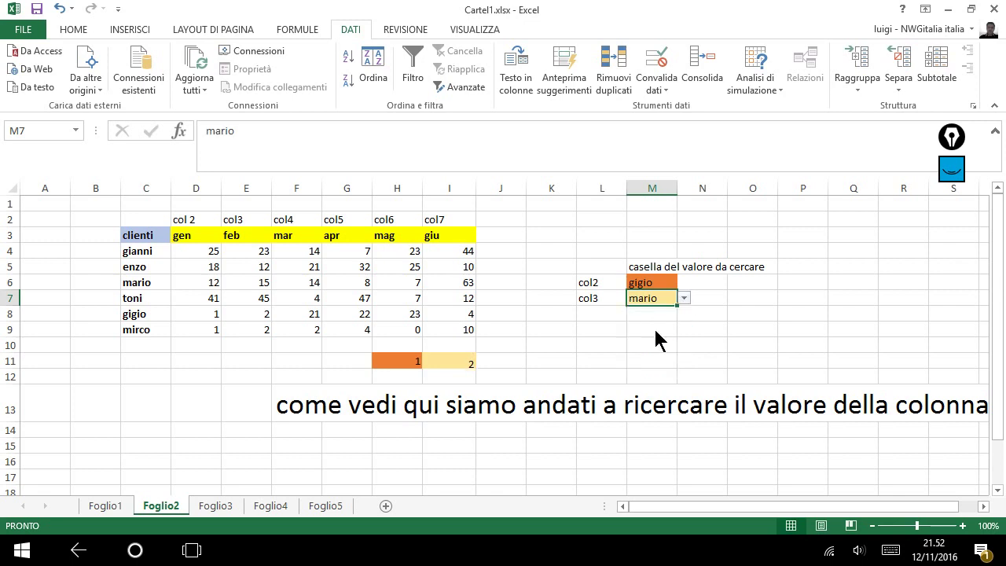
Check the I11 lookup formula, then choose mario in M6's dropdown too
left_click(444, 361)
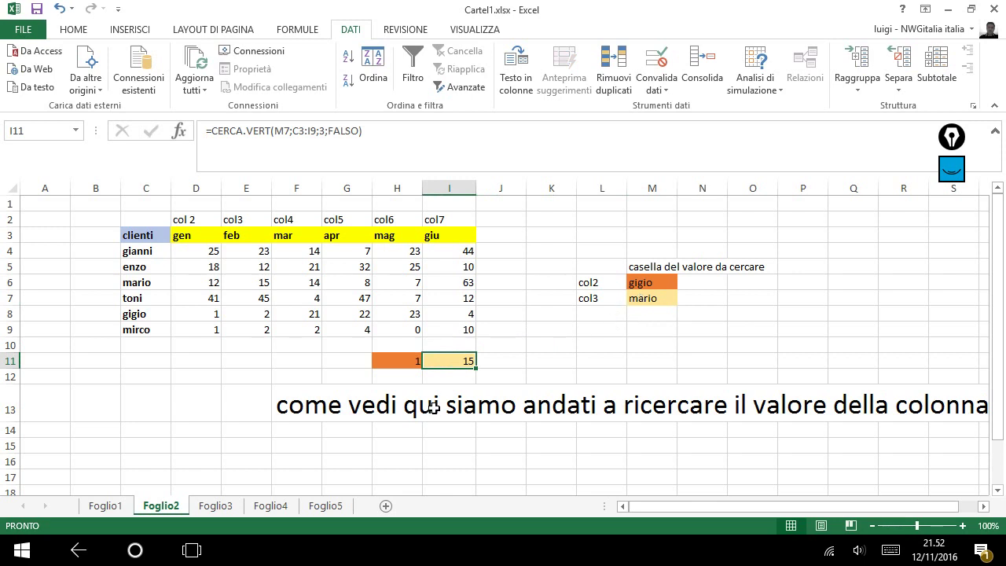
left_click(666, 283)
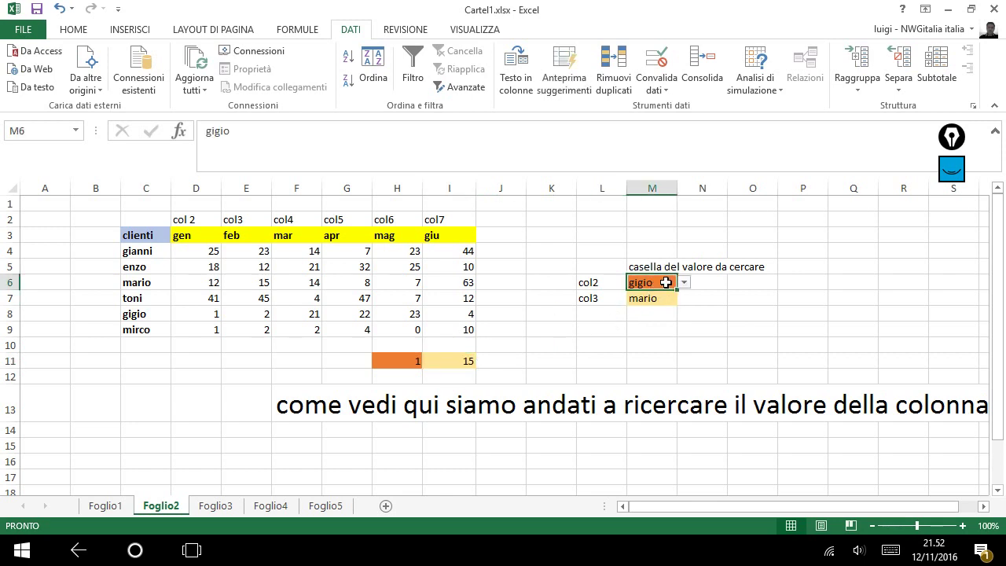
left_click(685, 282)
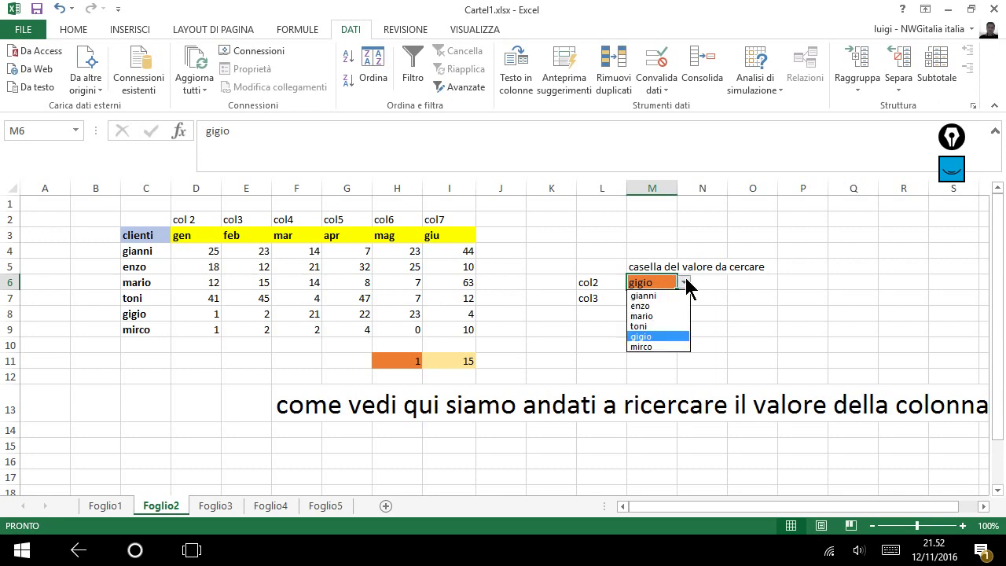
left_click(664, 316)
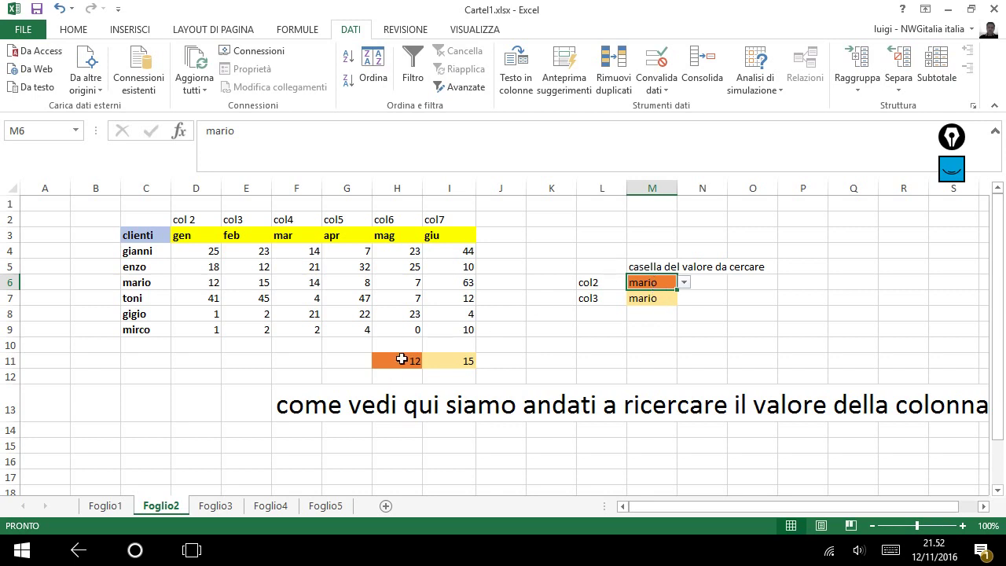
Select mario's row in the client table: his name and gen and feb values (C6:E6)
left_click(142, 283)
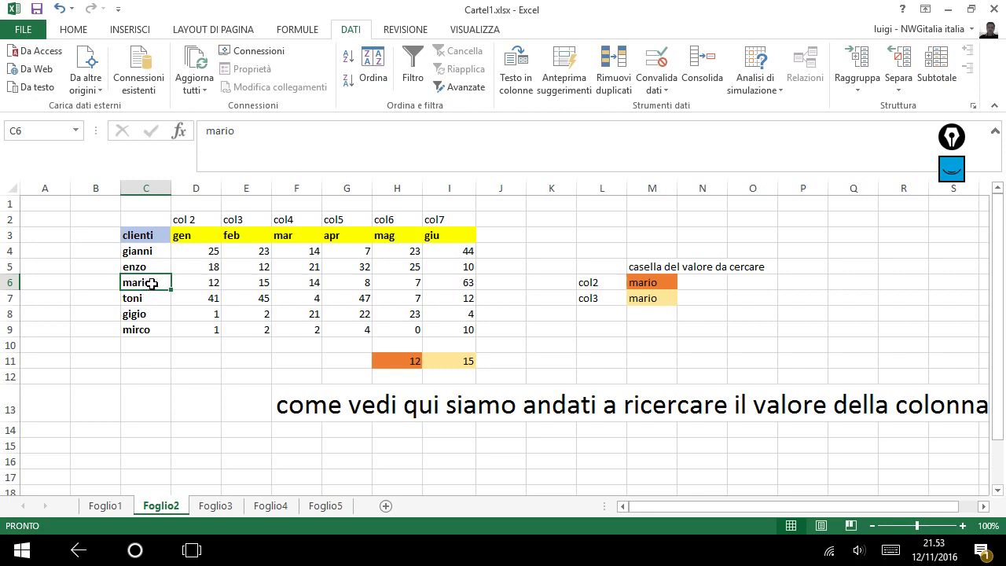
left_click_drag(152, 285, 197, 285)
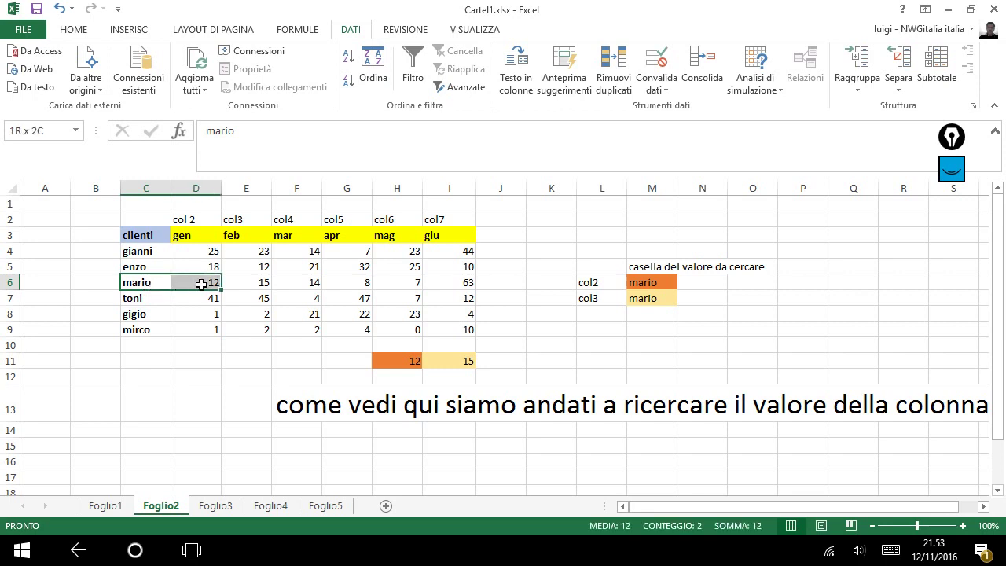
left_click_drag(201, 285, 201, 285)
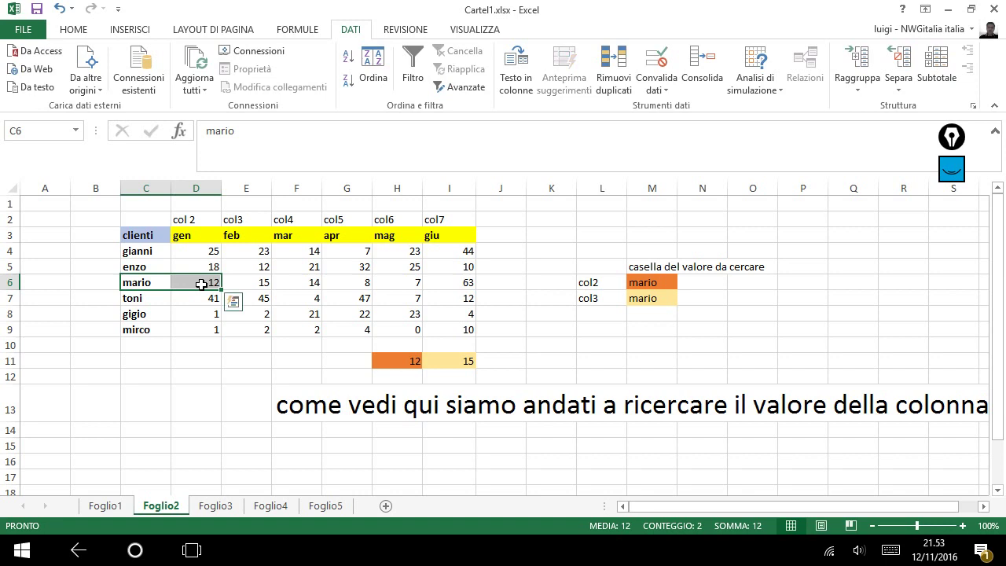
left_click_drag(201, 285, 240, 285)
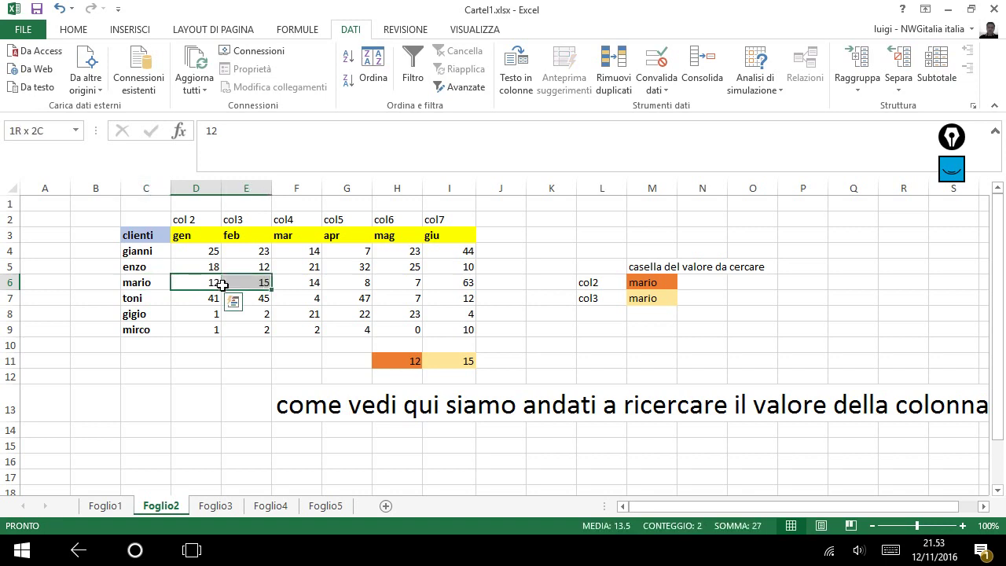
left_click(100, 286)
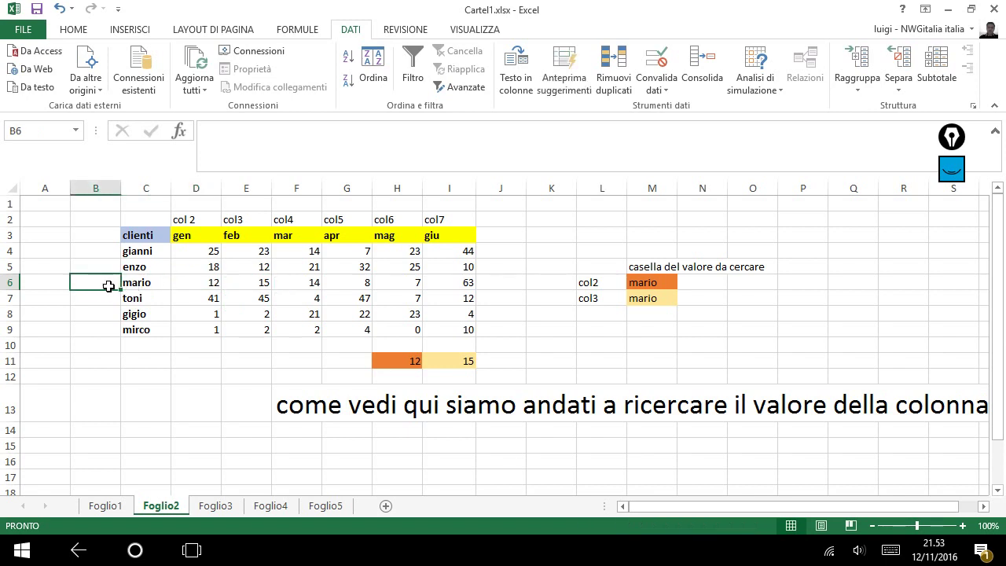
left_click(138, 284)
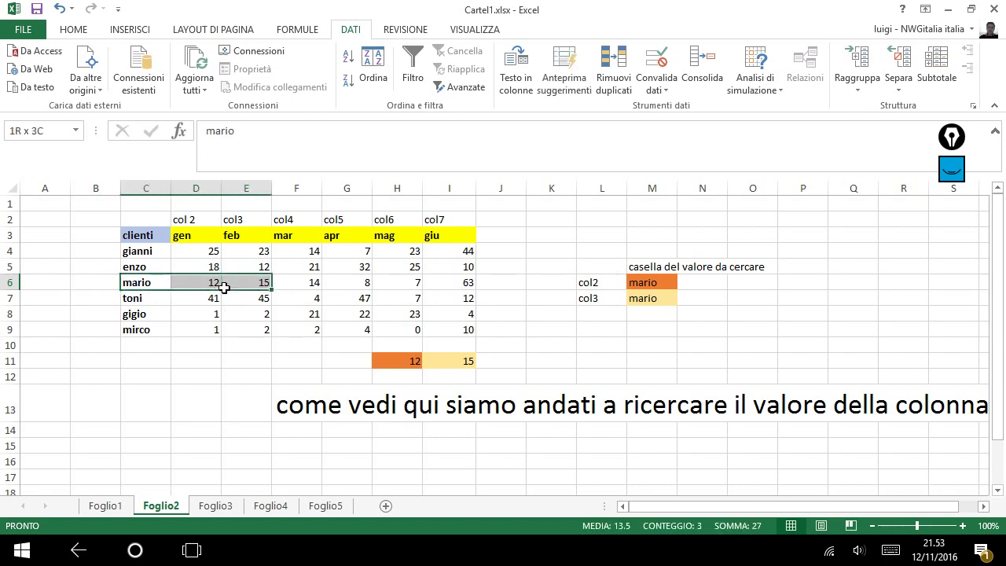
Set the font colour of C6:E6 (mario, 12, 15) to orange
left_click_drag(163, 284, 228, 286)
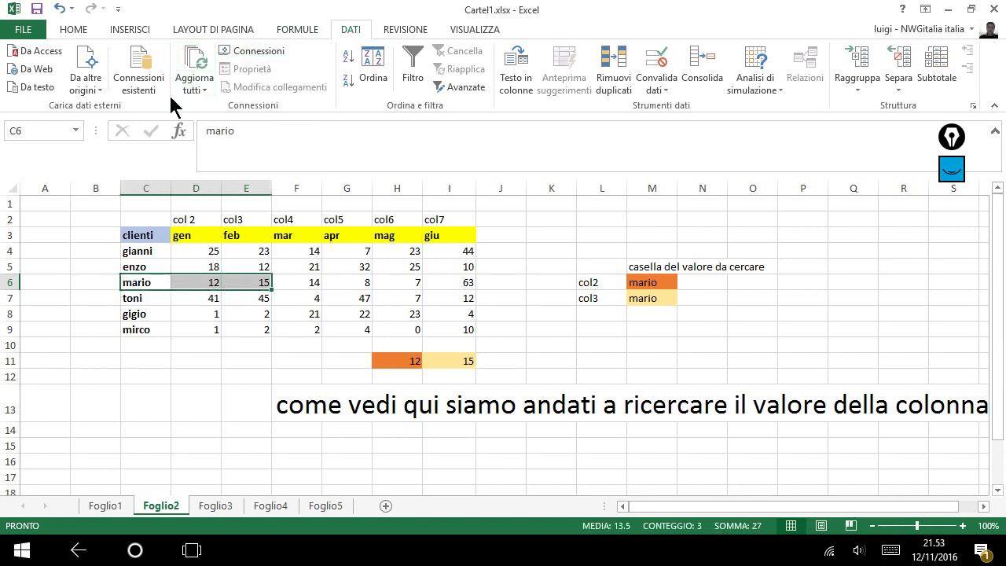
left_click(75, 30)
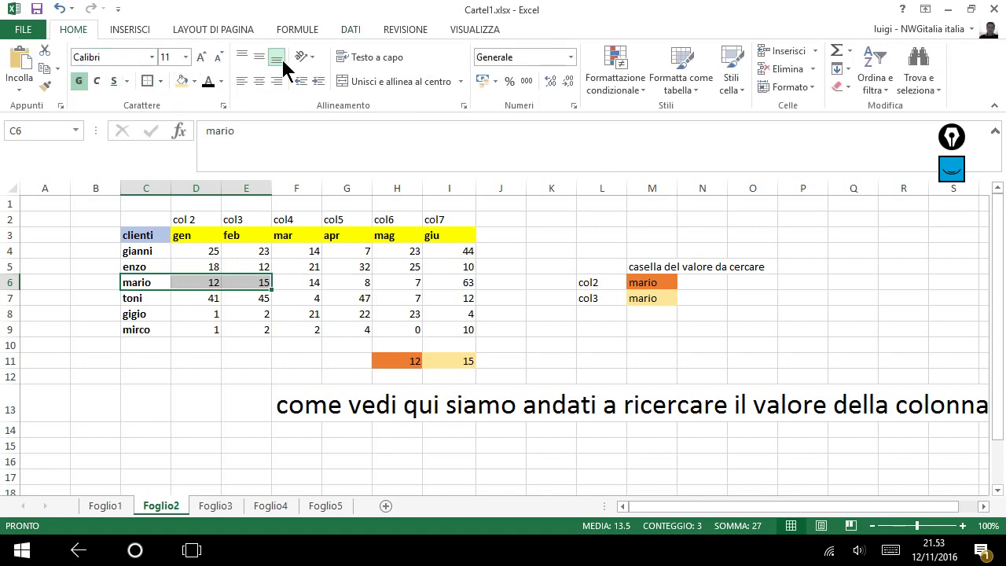
left_click(222, 82)
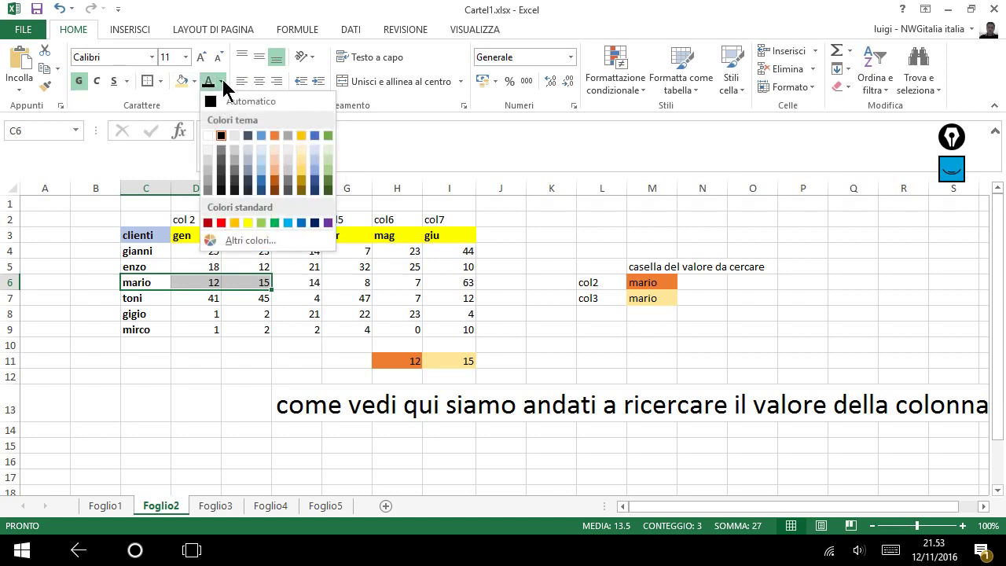
left_click(272, 134)
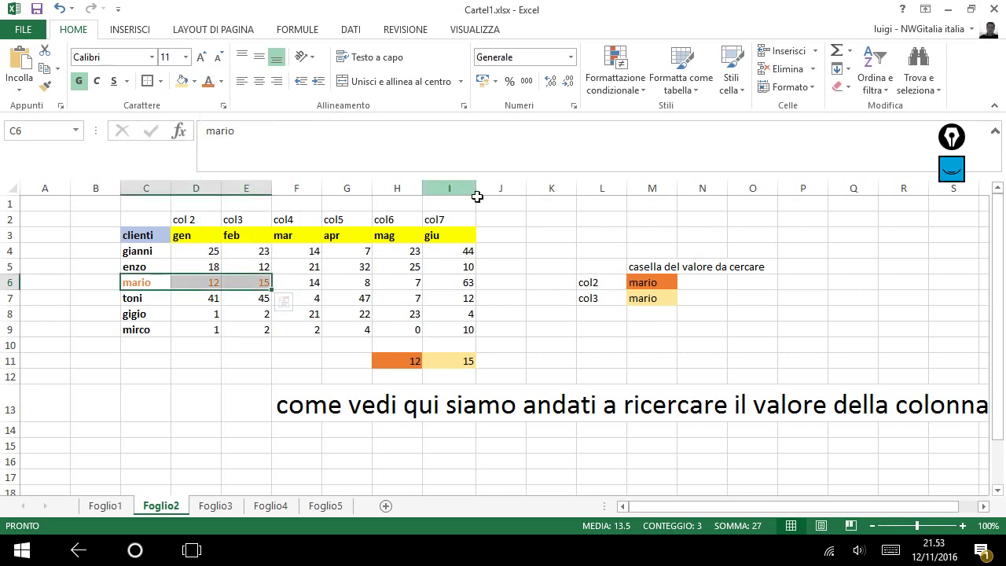
left_click(547, 229)
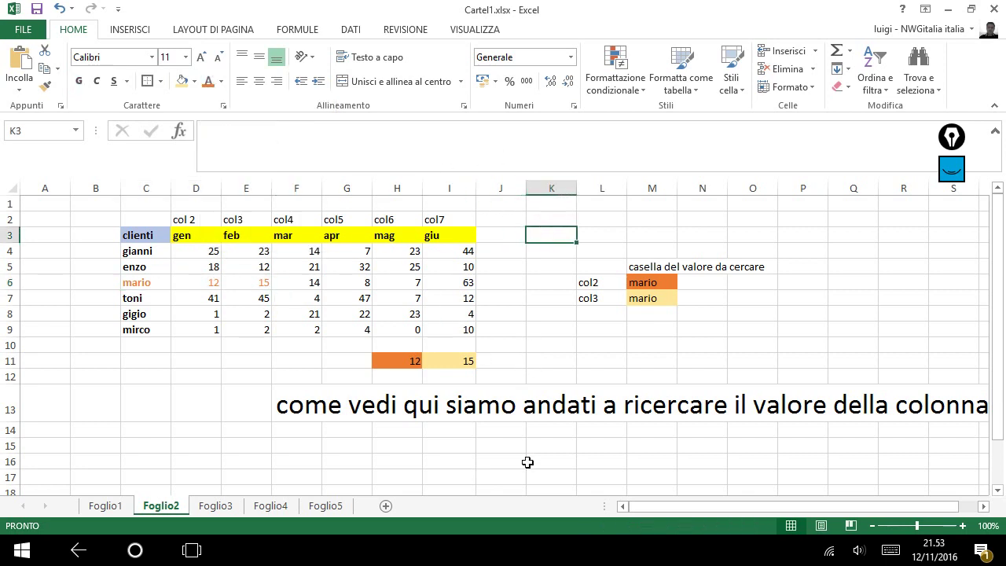
Replace F13's note with 'mario ha fatto 12 a gennaio e 15 a febbraio… nella formula dove chiede'
left_click(297, 411)
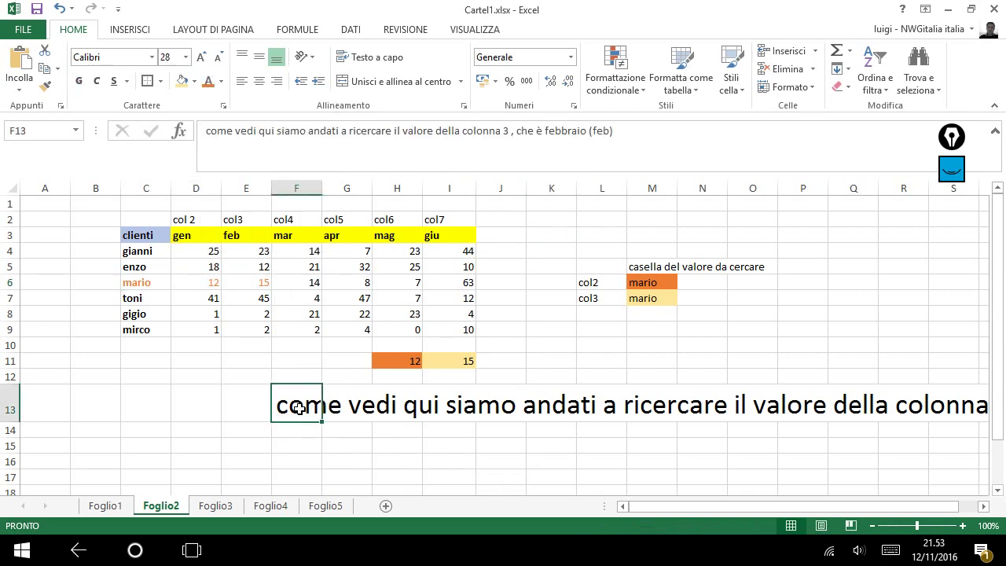
key("Delete")
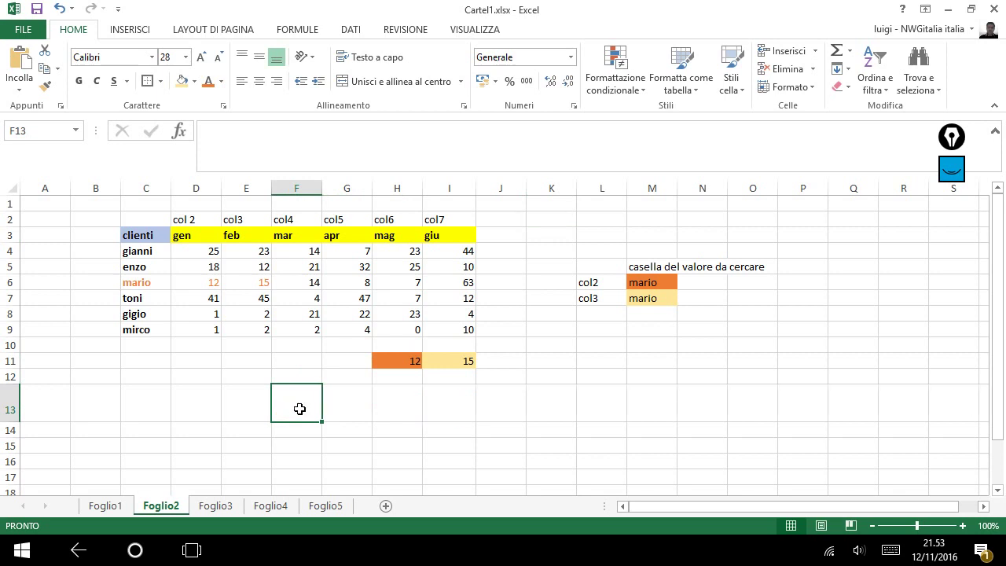
type("mario ha")
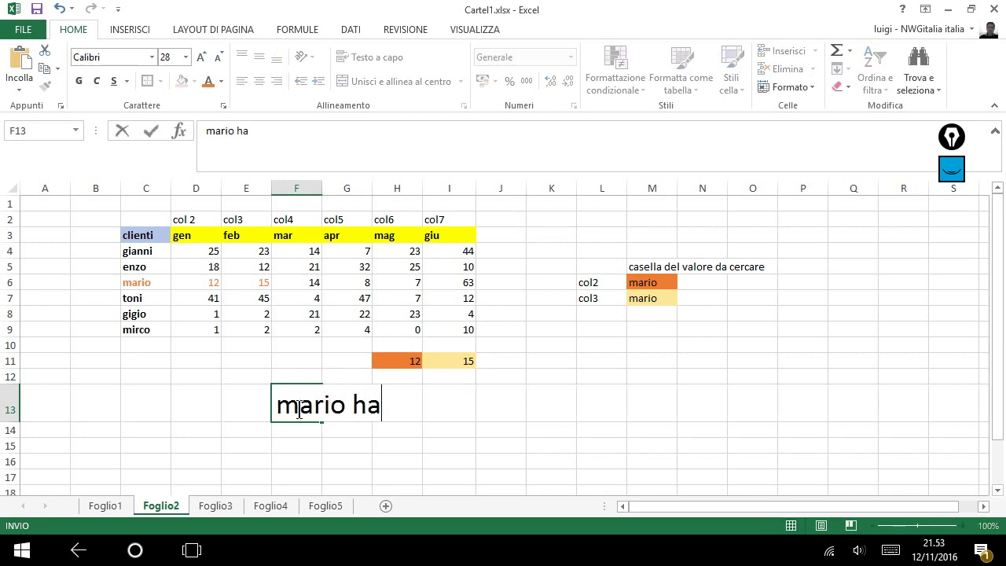
type(" fatto ")
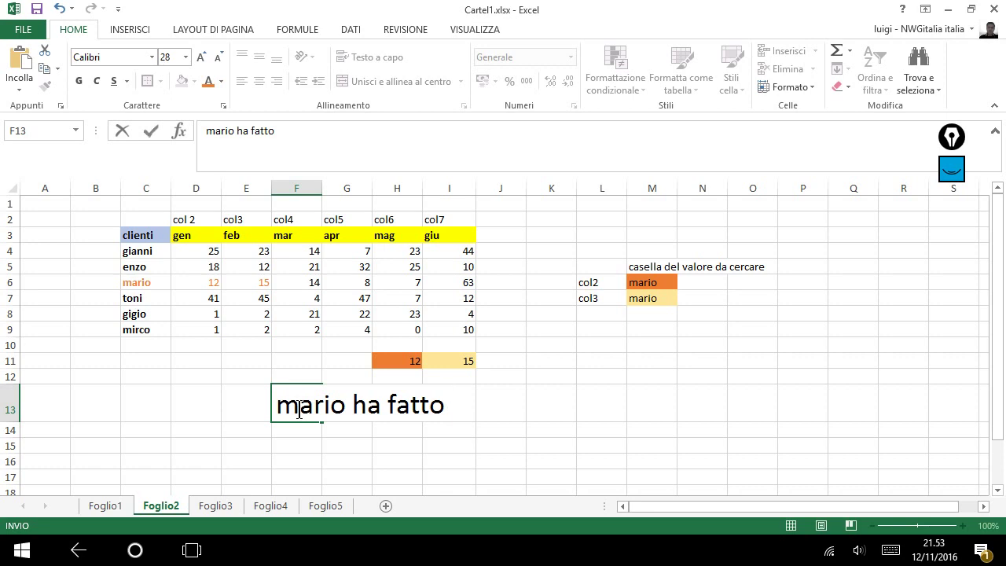
type("12")
type(" a genna")
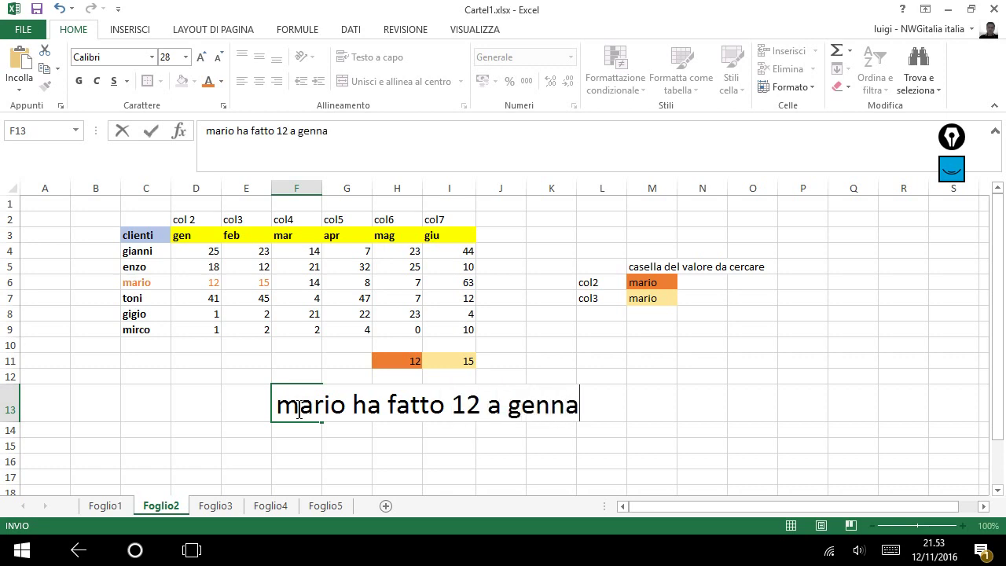
type("io e ")
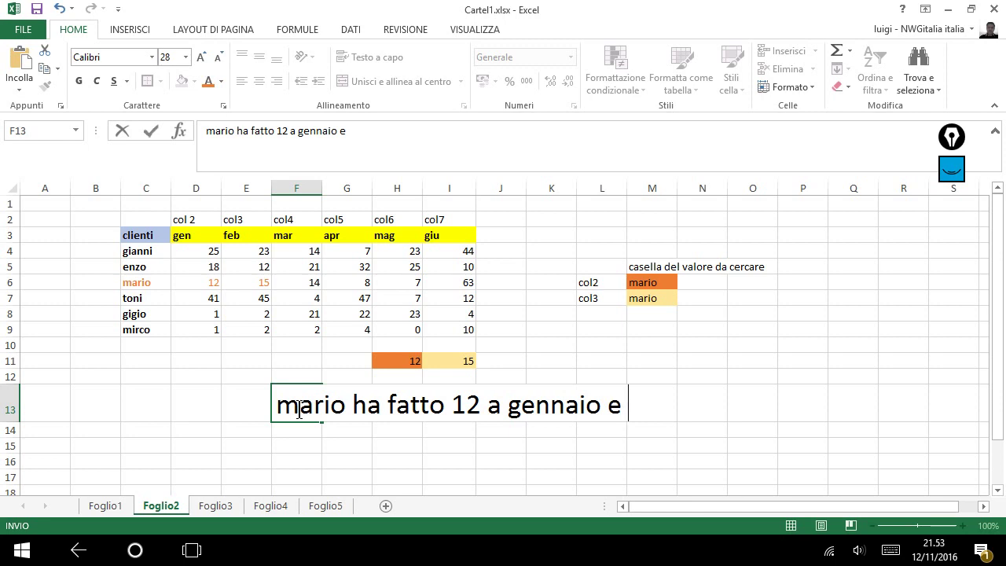
type("1")
type("5 a feb")
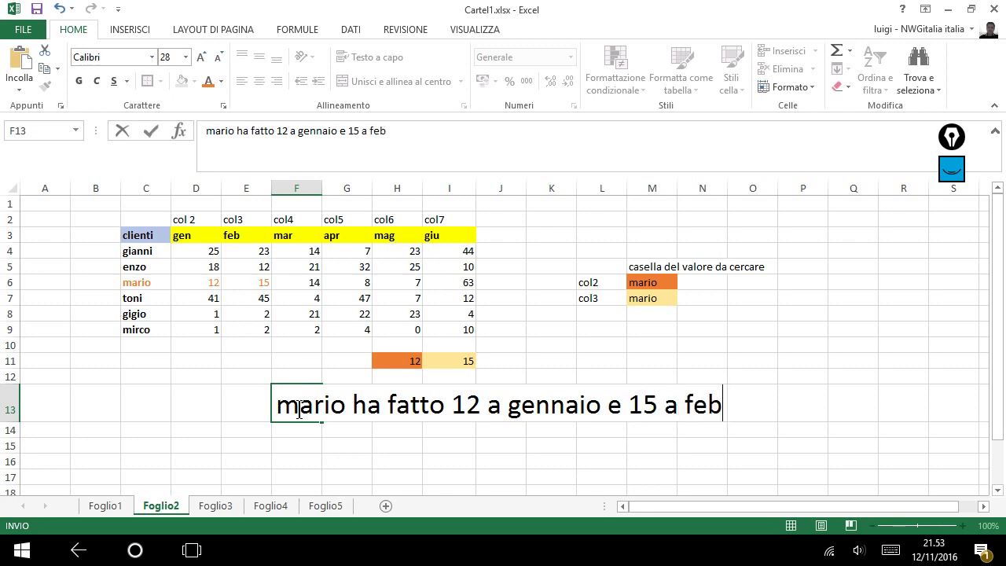
type("braio")
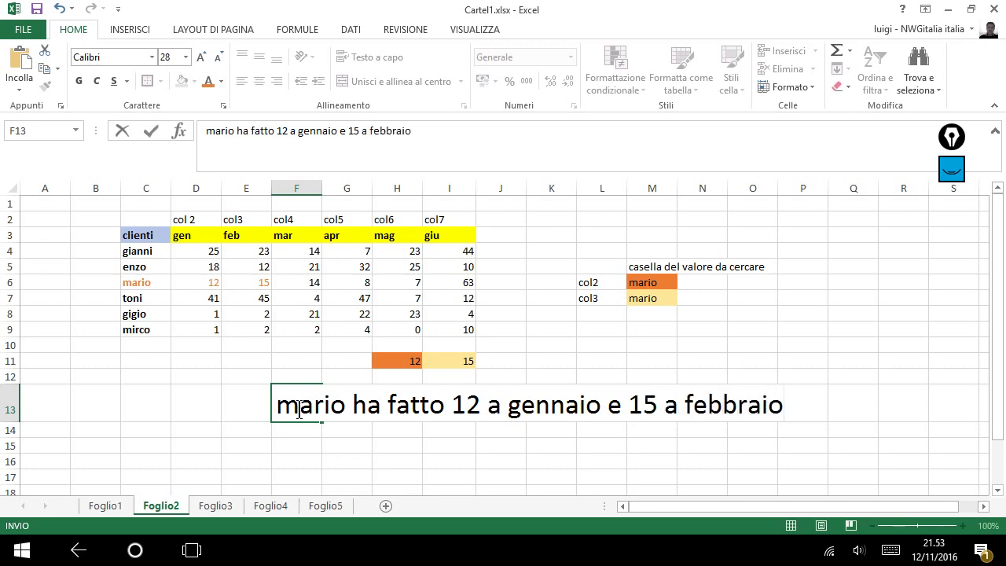
type(", q")
type("uindi se")
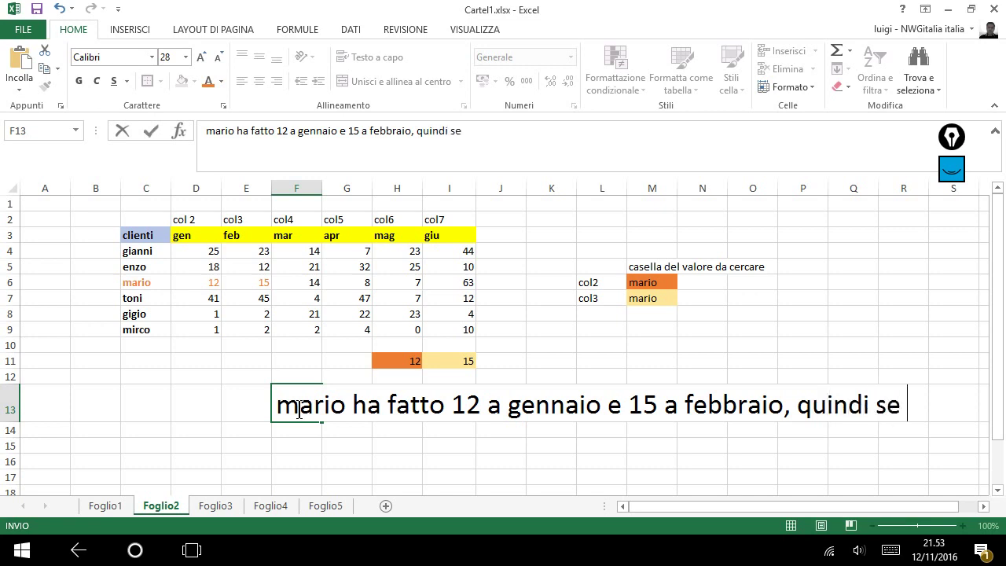
type(" adesso v")
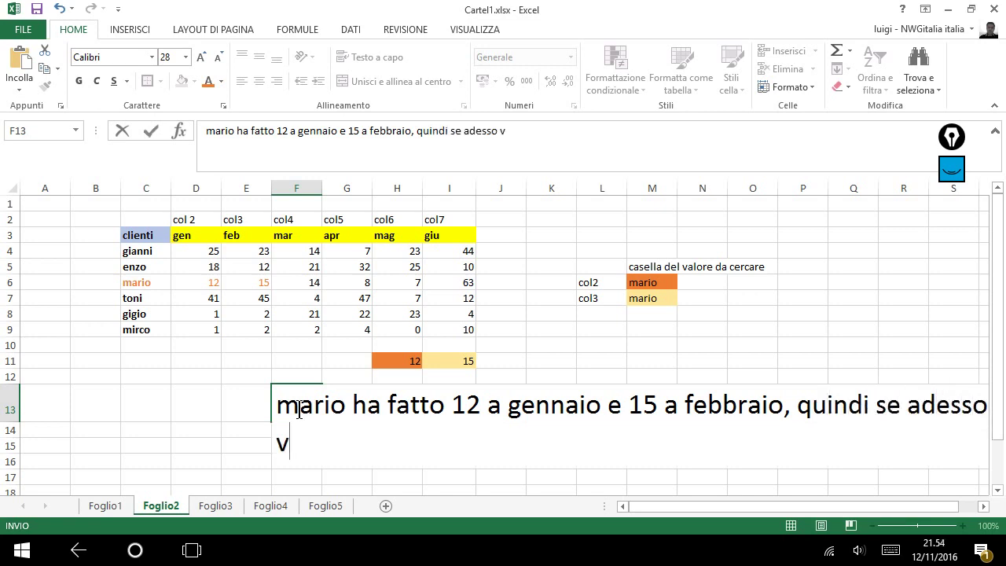
type("ogliamo s")
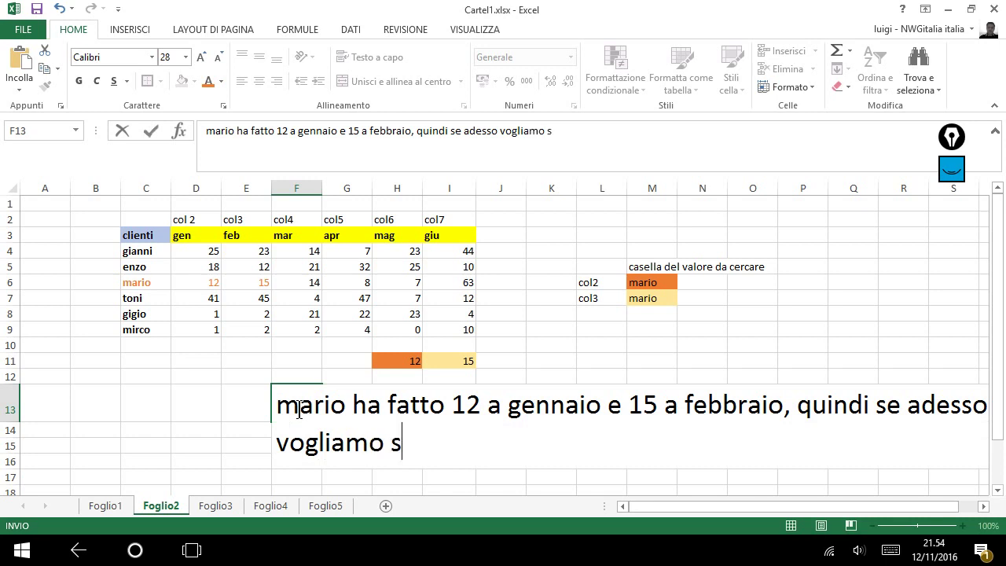
type("aper")
type("e a m")
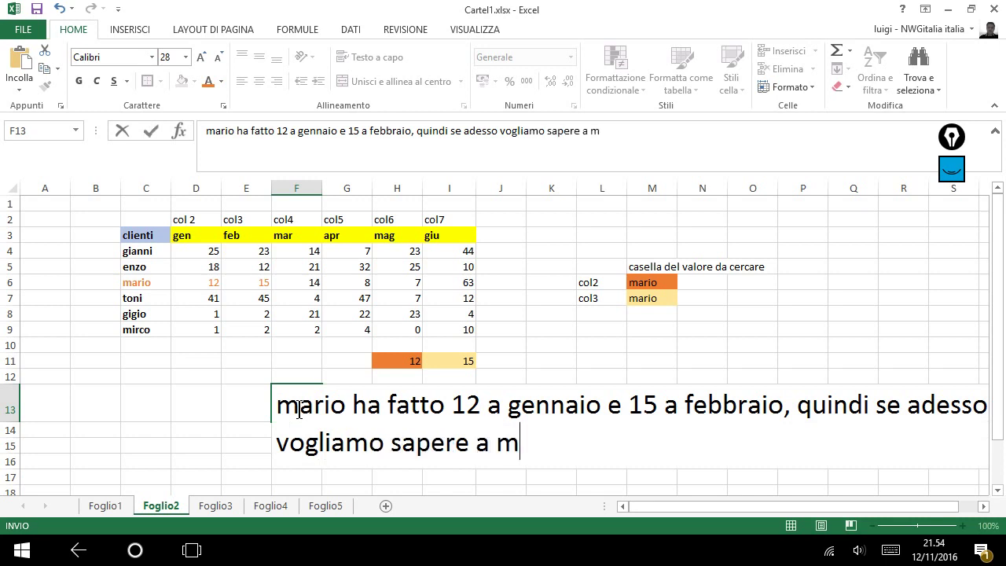
type("arzo do")
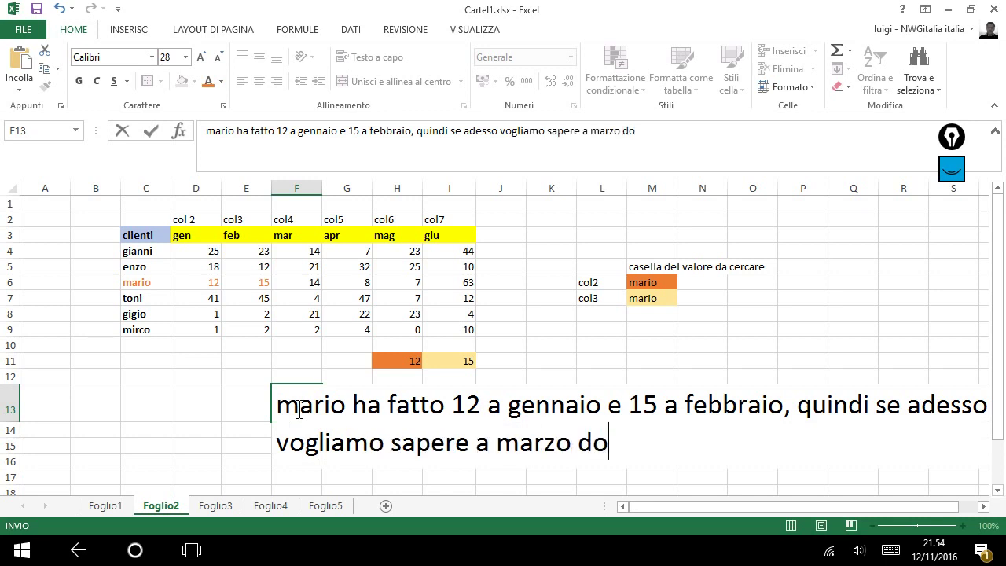
type("bbiamo mo")
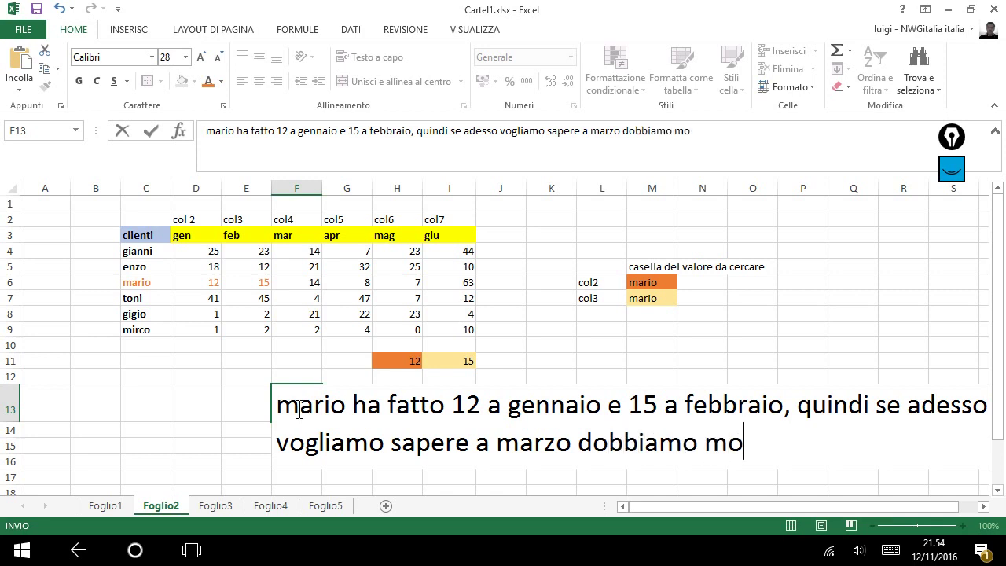
type("dificare i")
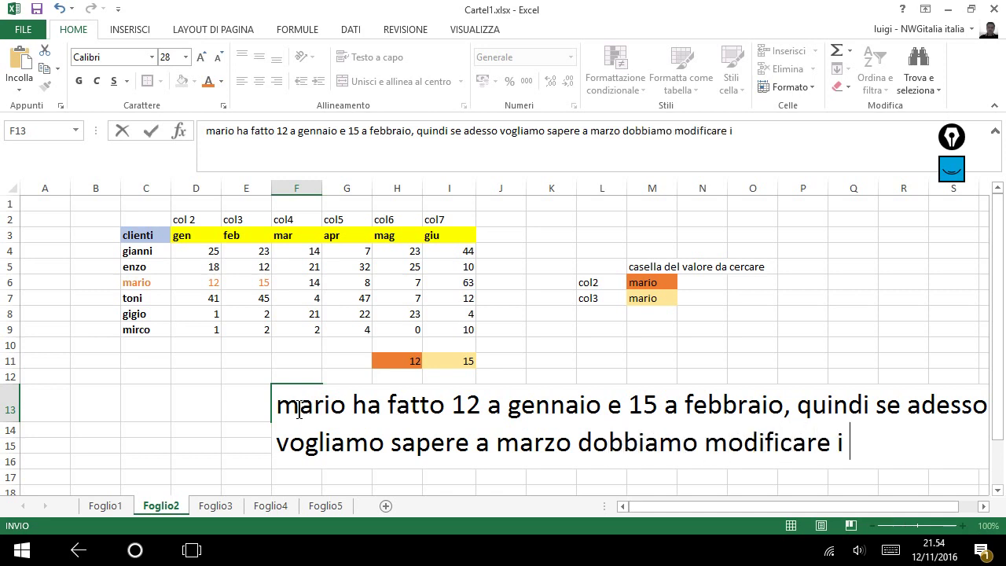
type("l val")
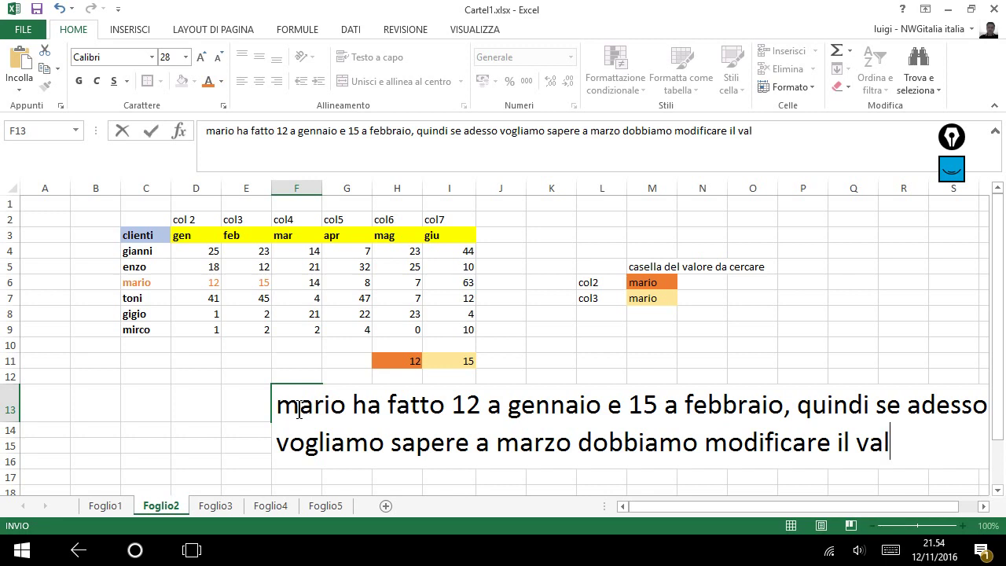
type("ore")
type(" nella c")
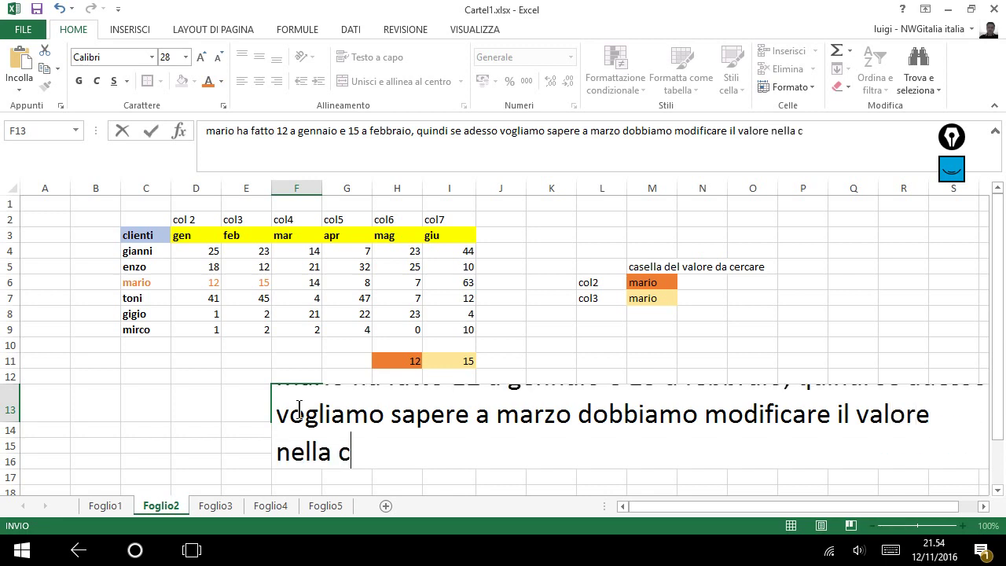
type("ella")
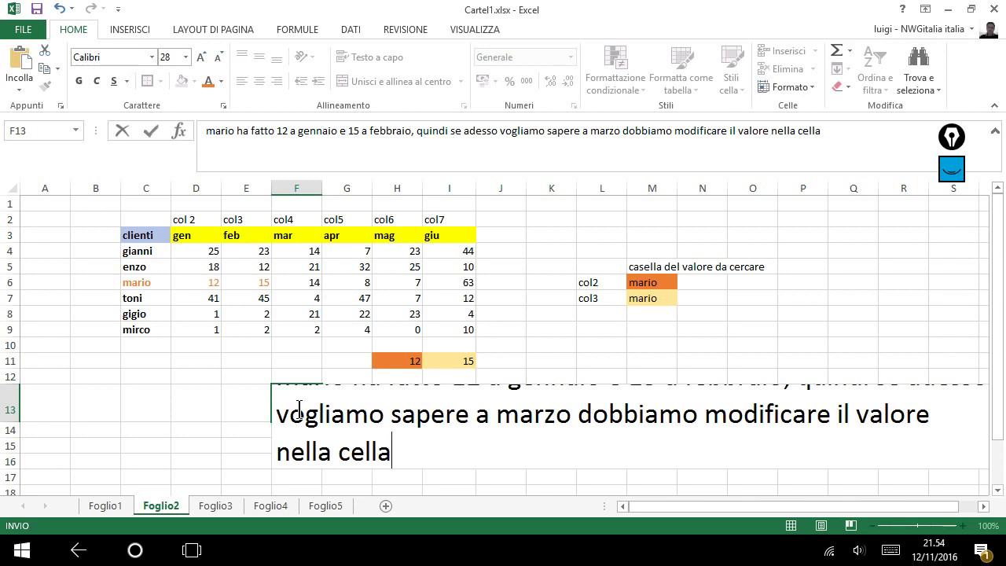
type(" del")
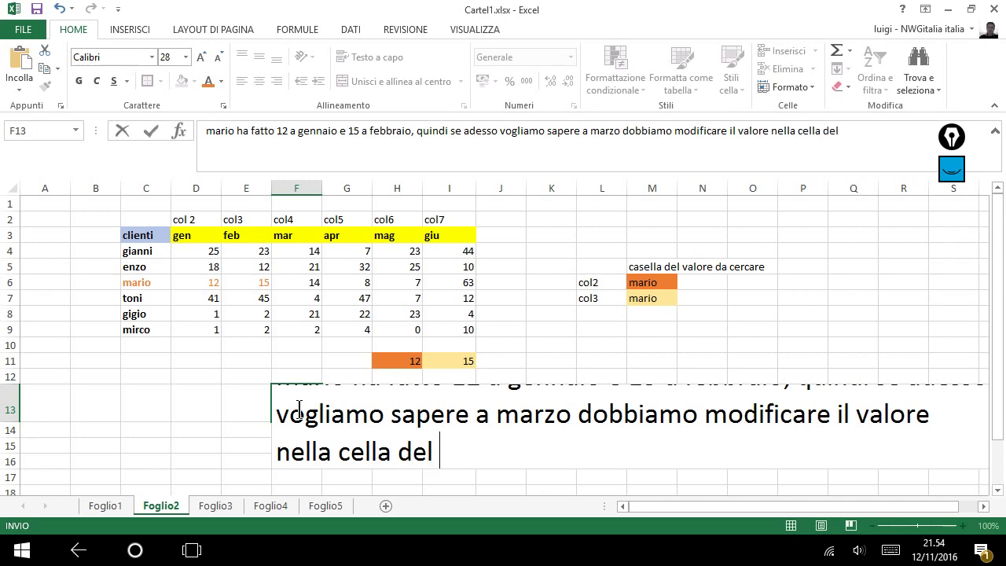
type(" v")
key("BackSpace")
key("BackSpace")
key("BackSpace")
key("BackSpace")
key("BackSpace")
key("BackSpace")
key("BackSpace")
key("BackSpace")
key("BackSpace")
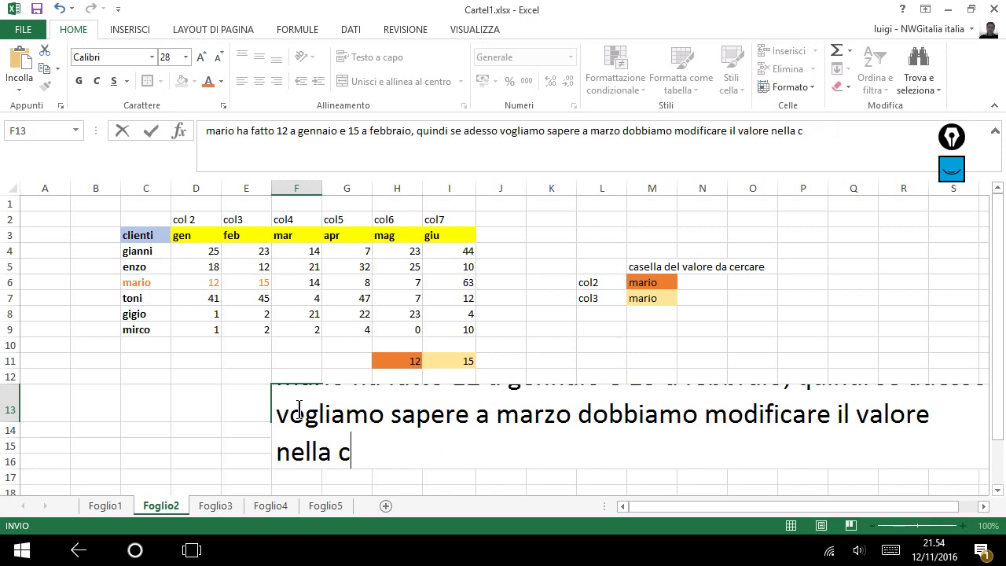
key("BackSpace")
type("formula")
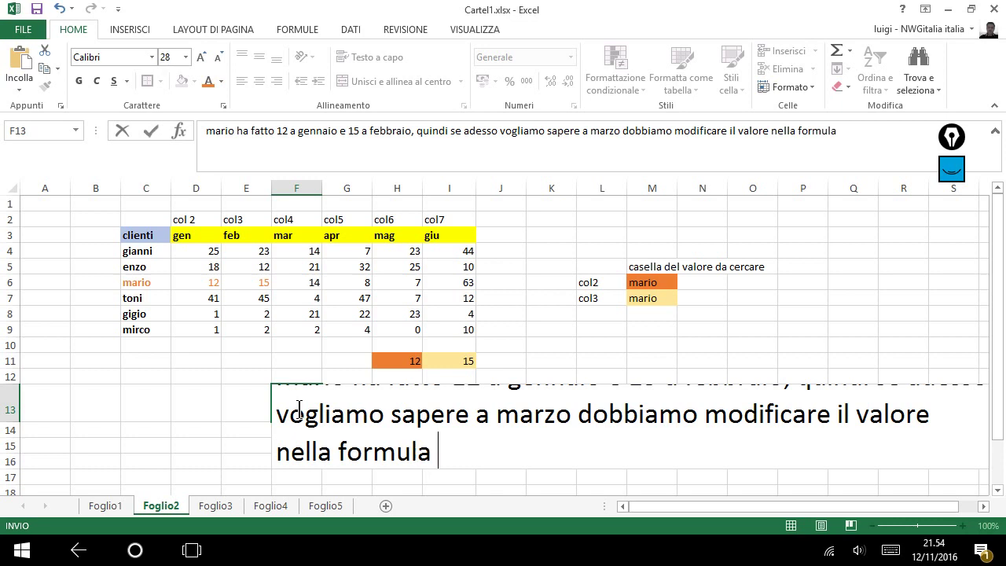
type(" dove chied")
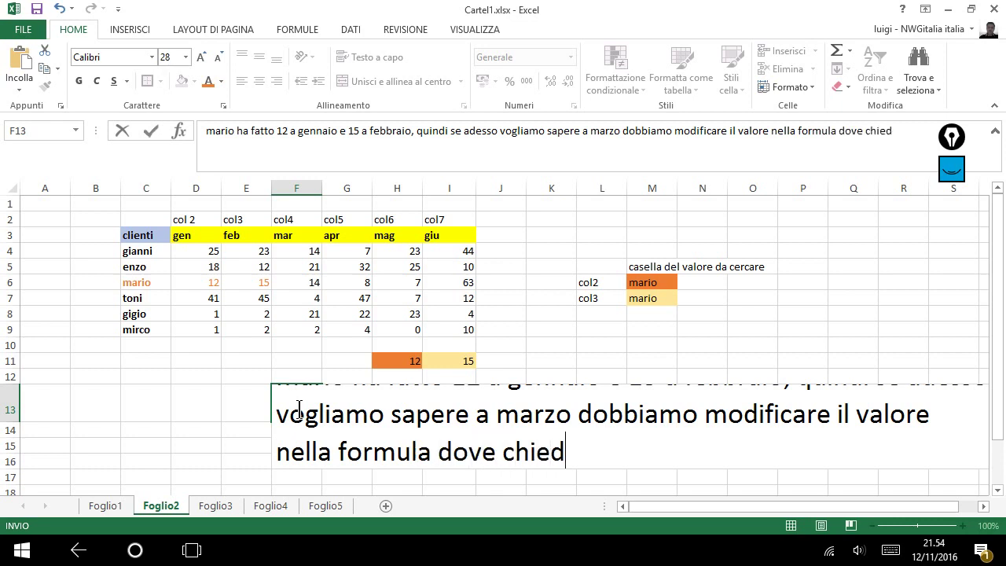
type("e")
left_click(646, 282)
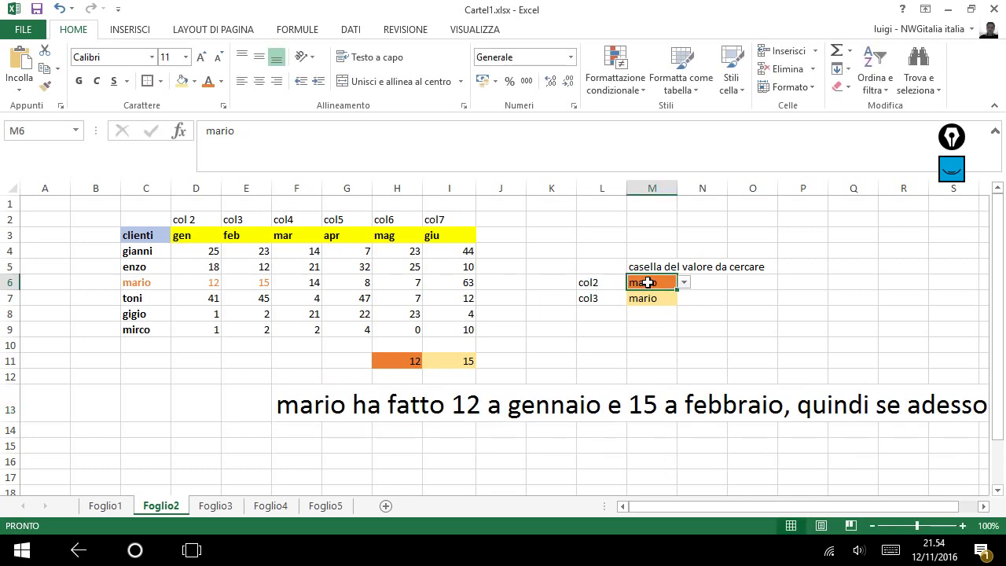
left_click(448, 360)
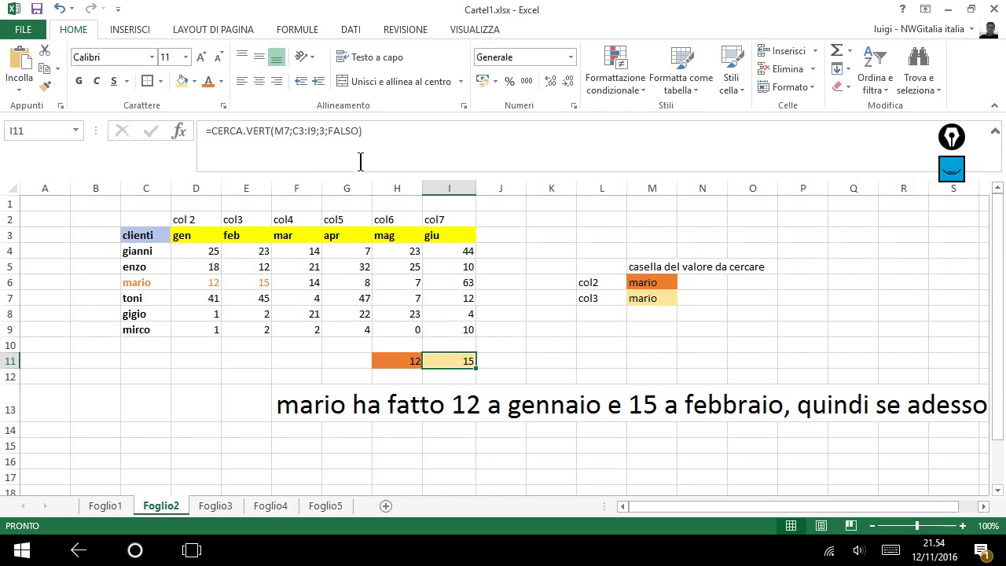
left_click(321, 138)
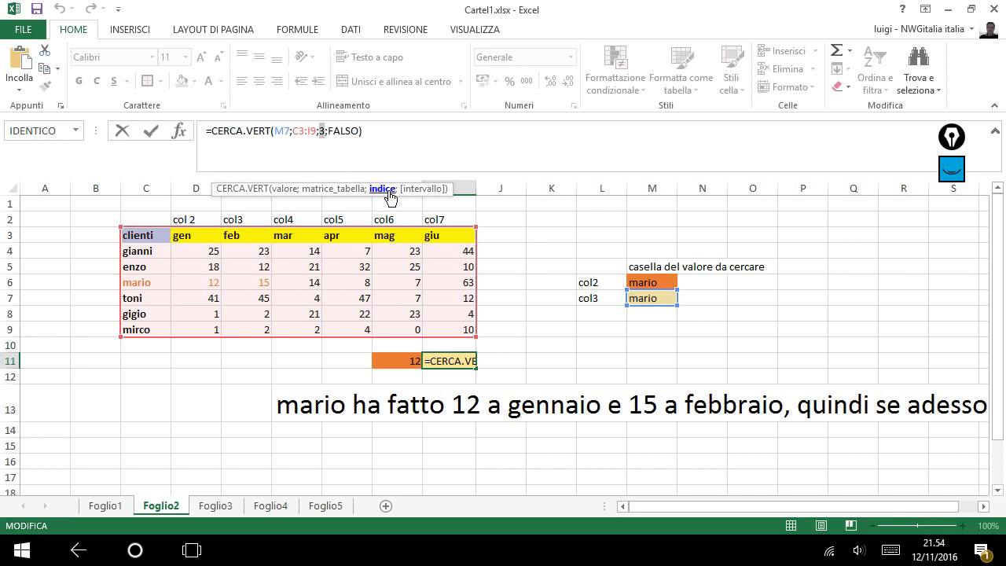
left_click(319, 405)
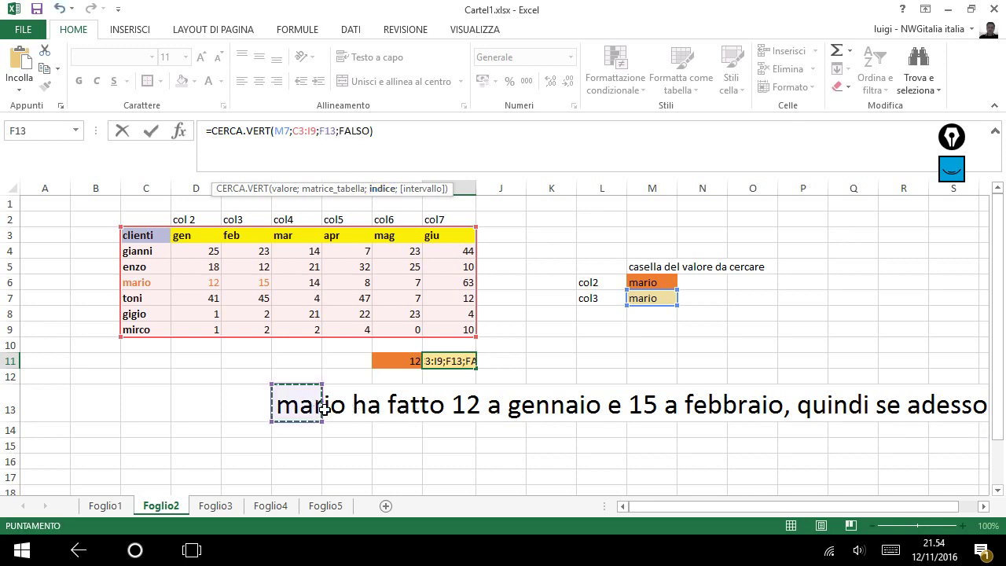
key("Escape")
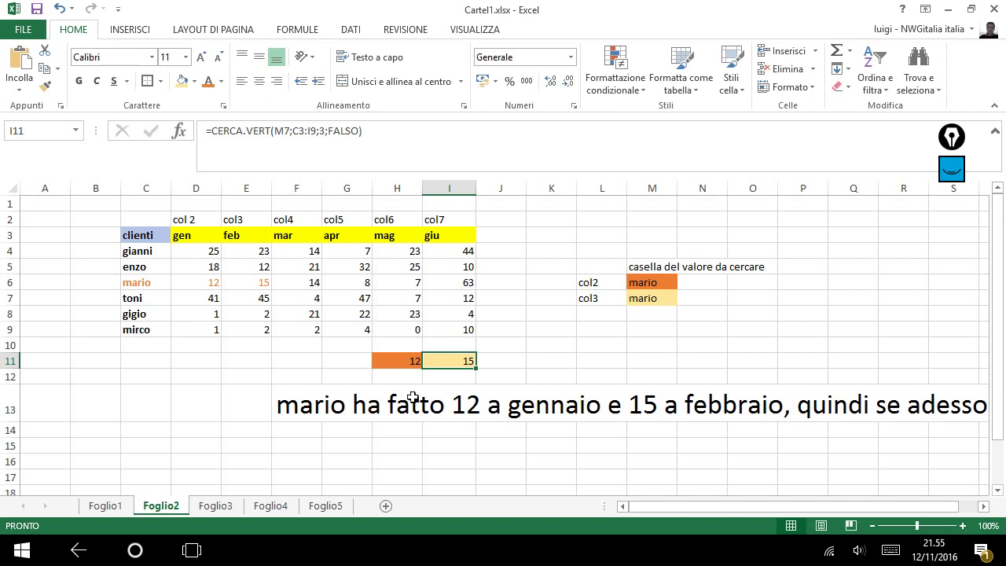
left_click(315, 410)
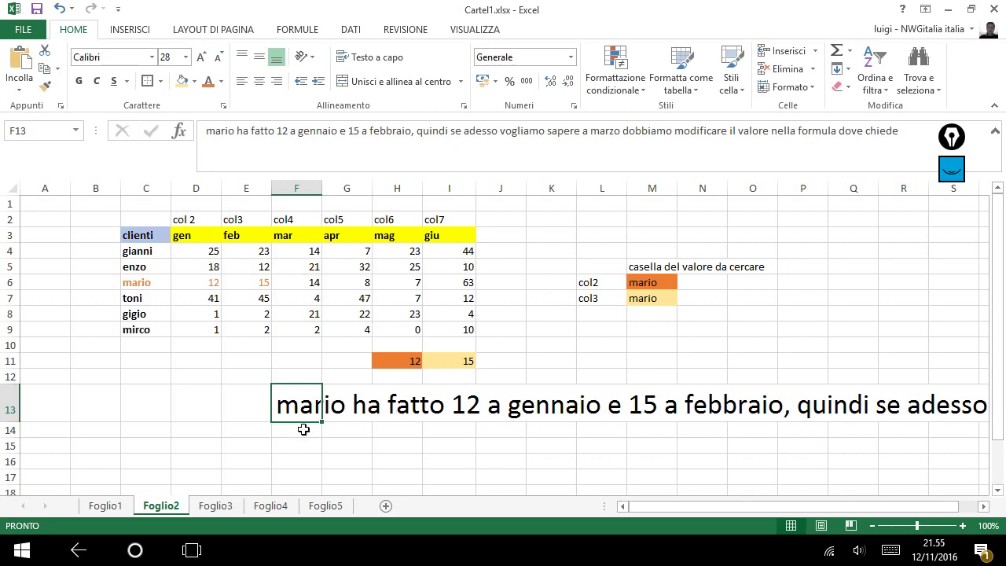
Rewrite F13 to read 'dove chiede l'indice.' and confirm the entry
left_click(912, 131)
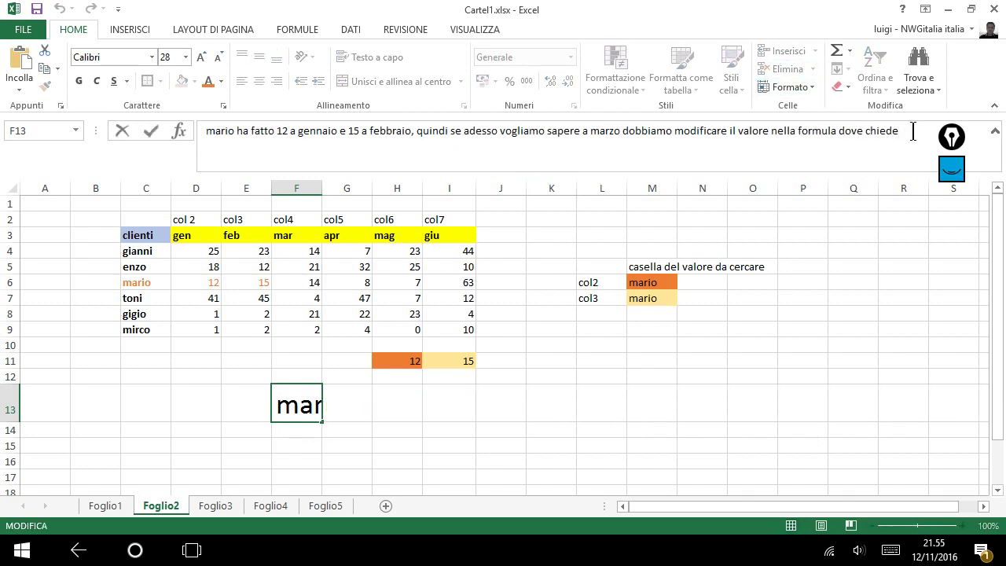
key("Return")
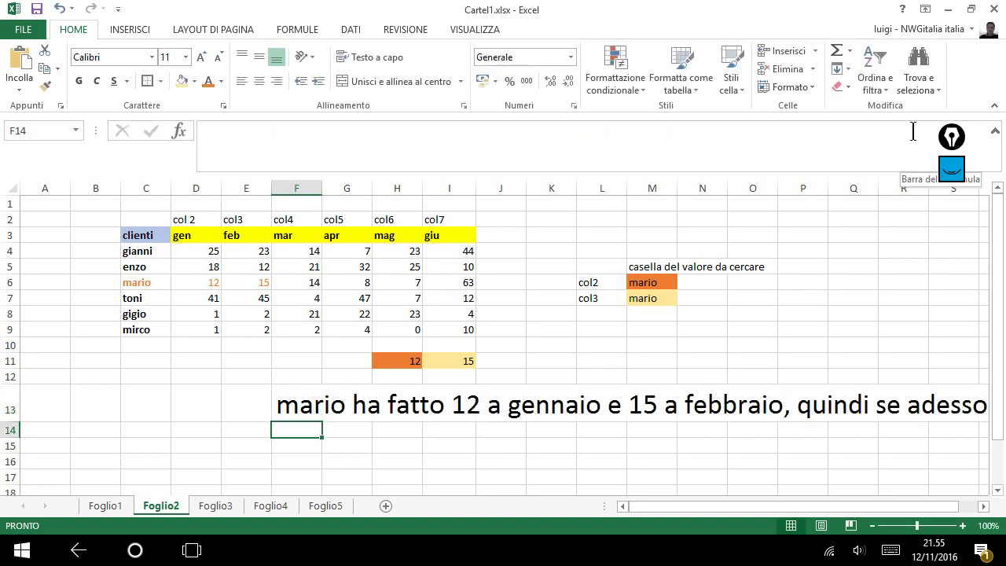
type("l")
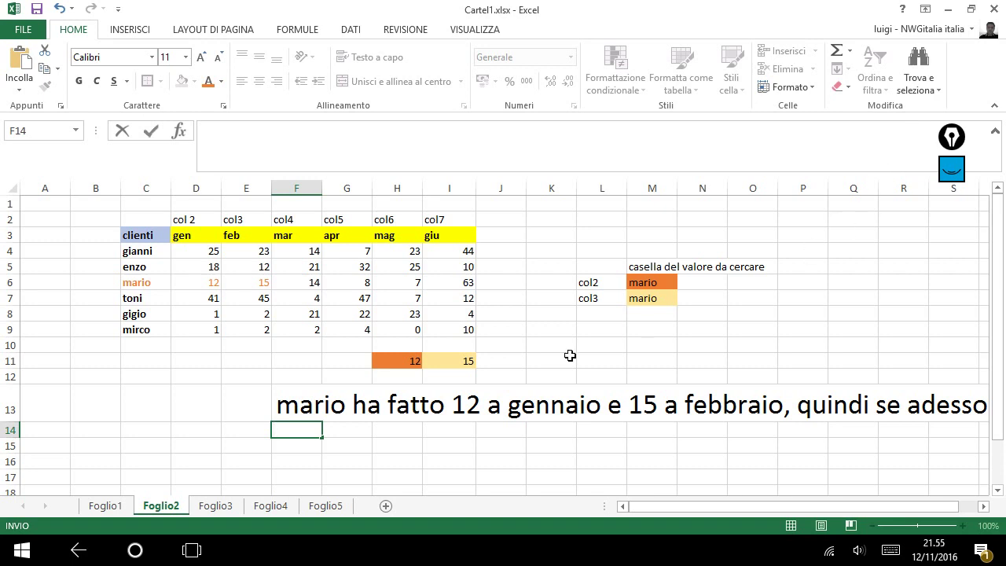
left_click(278, 407)
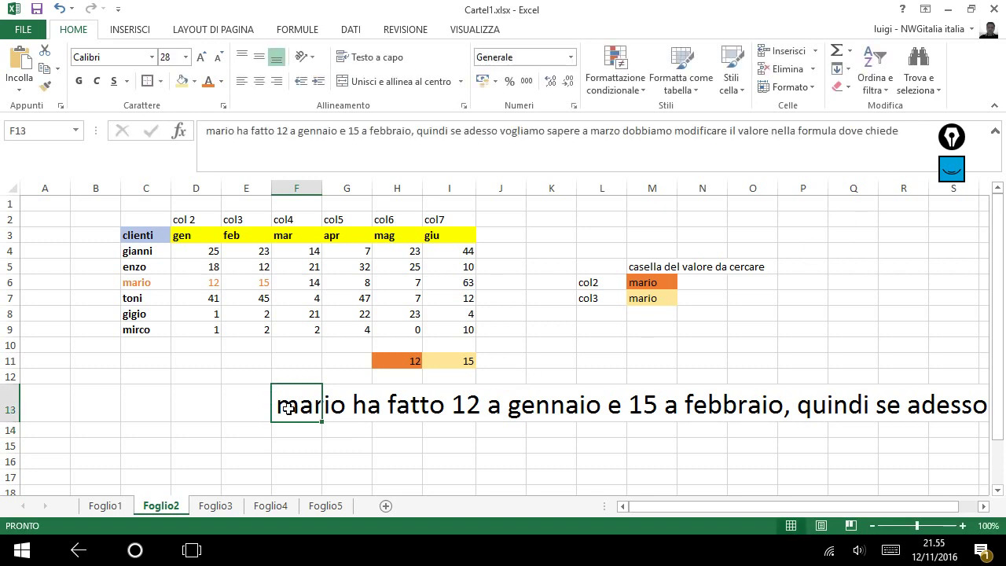
type("dvo")
key("BackSpace")
key("BackSpace")
type("o")
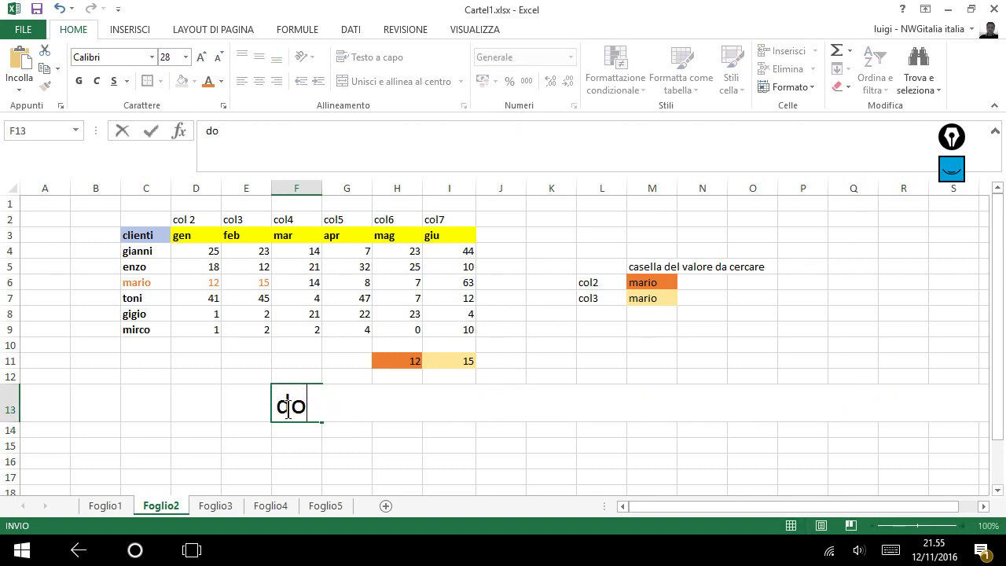
type("ve chiede l")
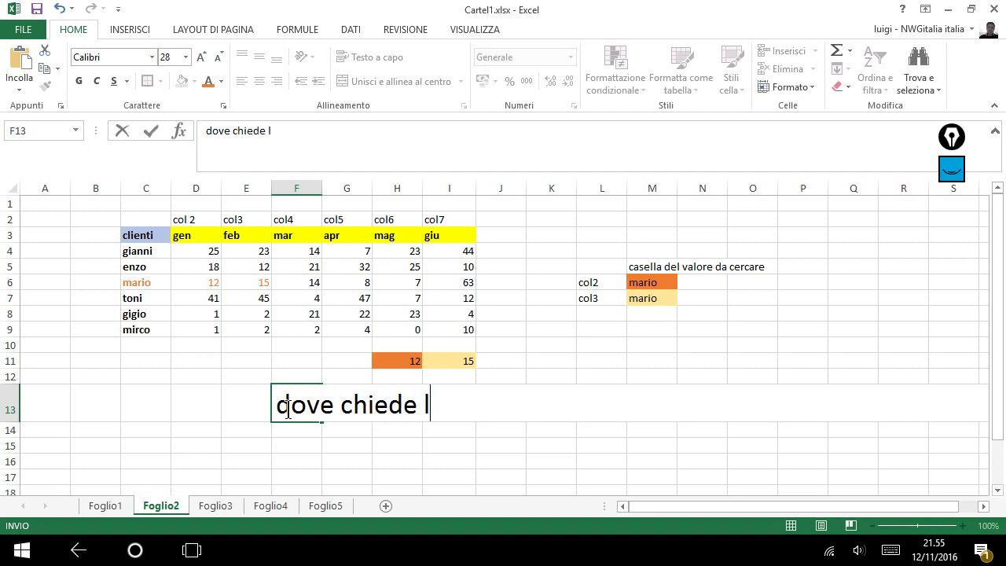
type("'indice.")
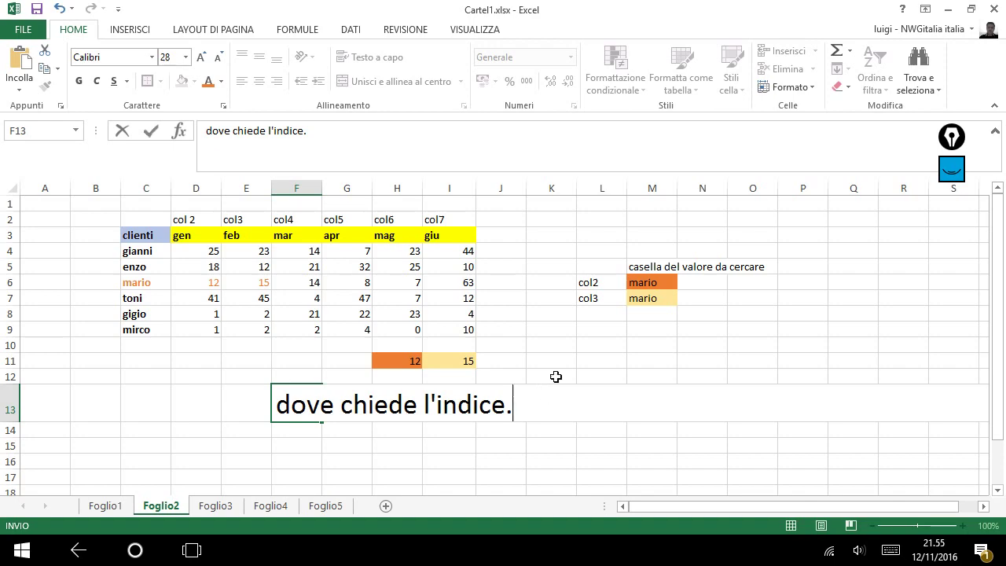
left_click(566, 359)
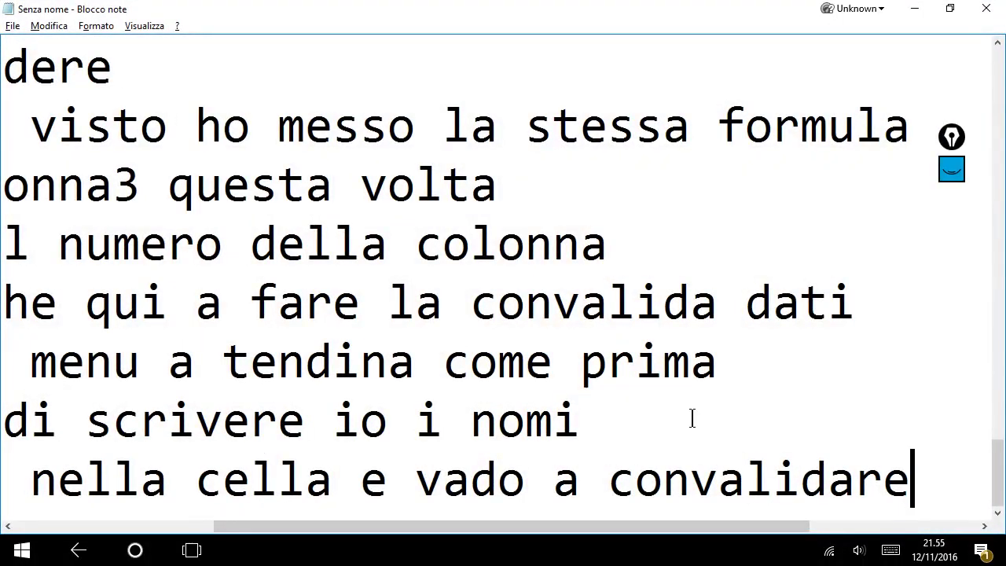
Write the lines 'scusami se ho fatto unpo di casino' and 'ma man mano faro dei video migliori'
key("Return")
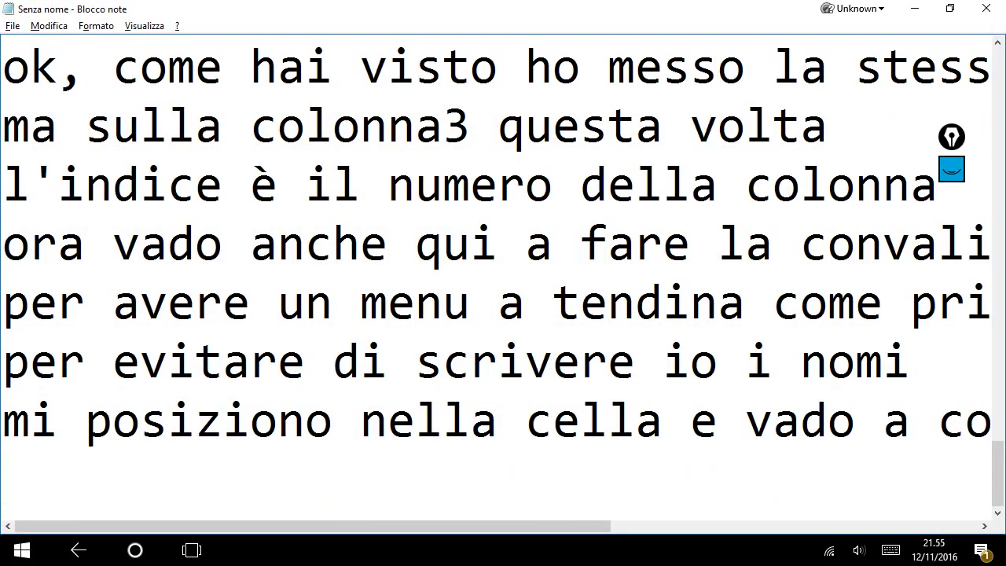
type("scusami")
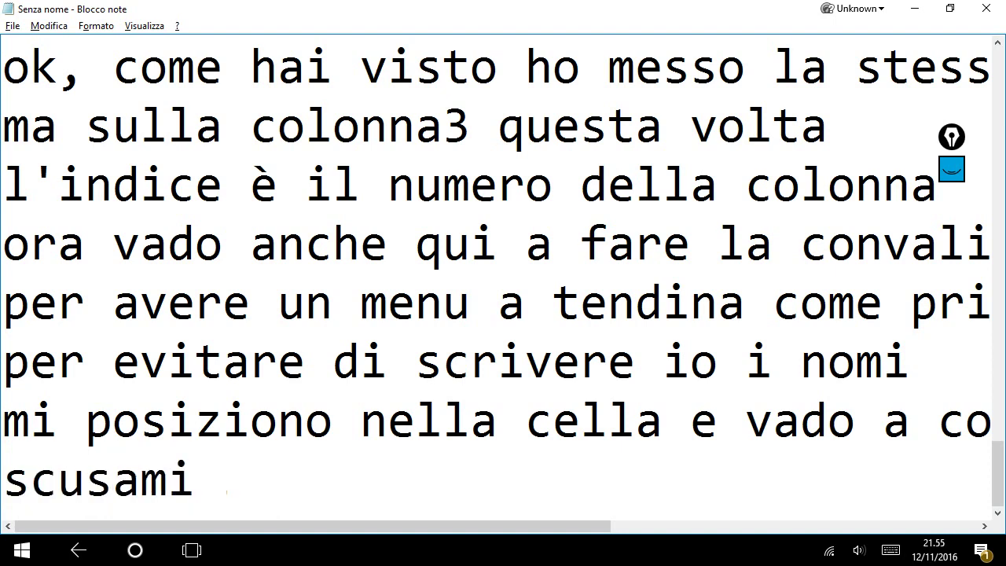
type(" se ho fatto ")
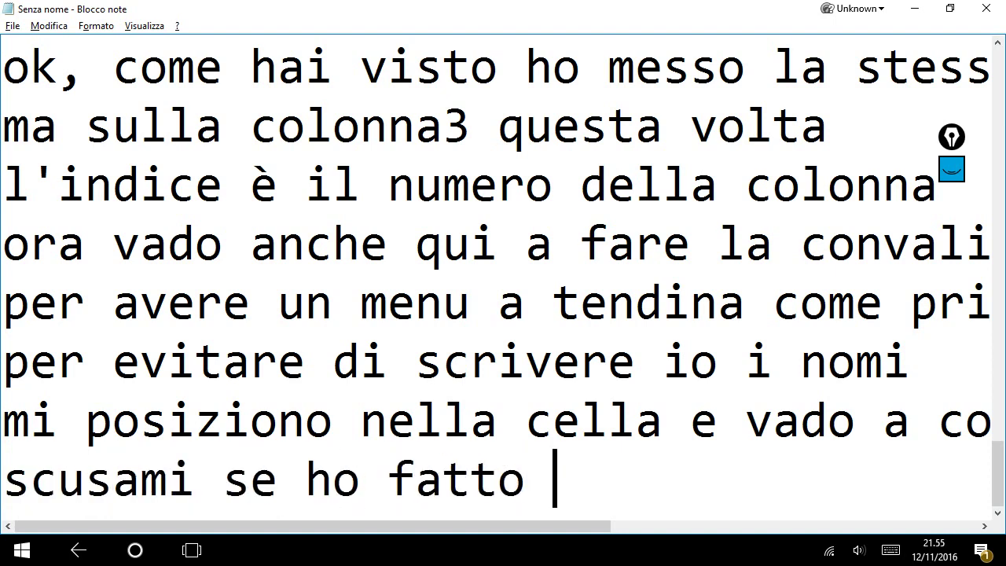
type("unpo di casi")
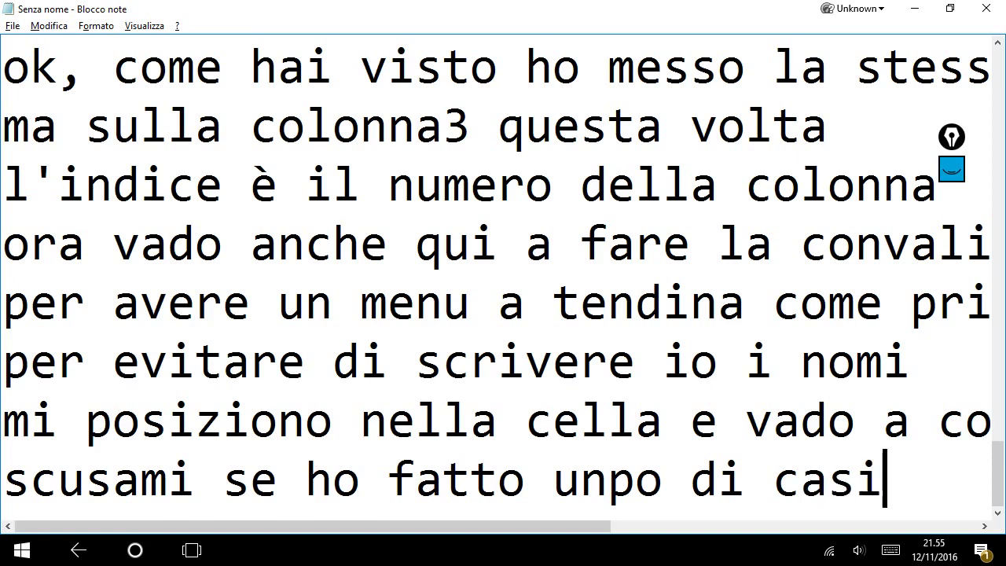
type("no")
key("Return")
type("ma ")
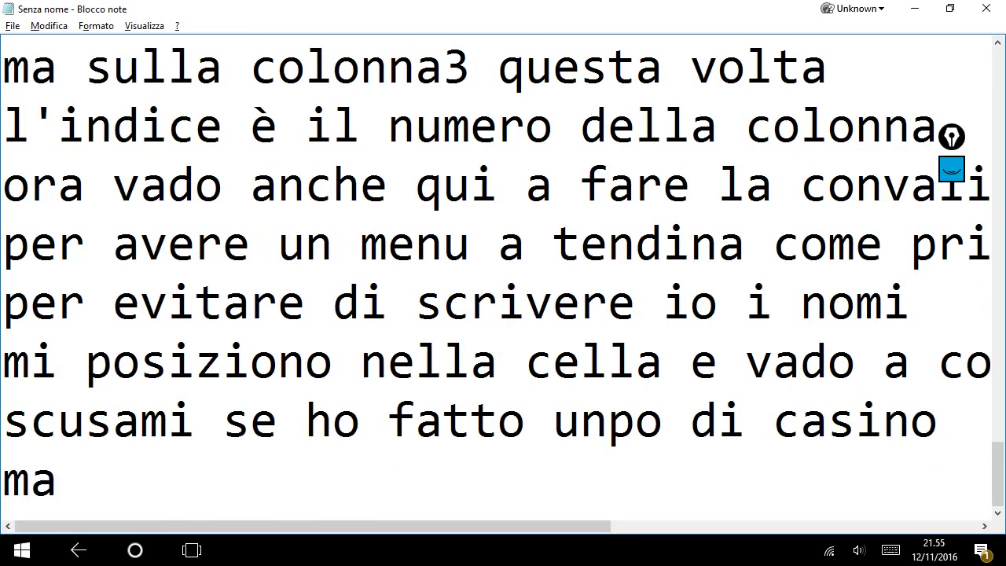
type("man mano fa")
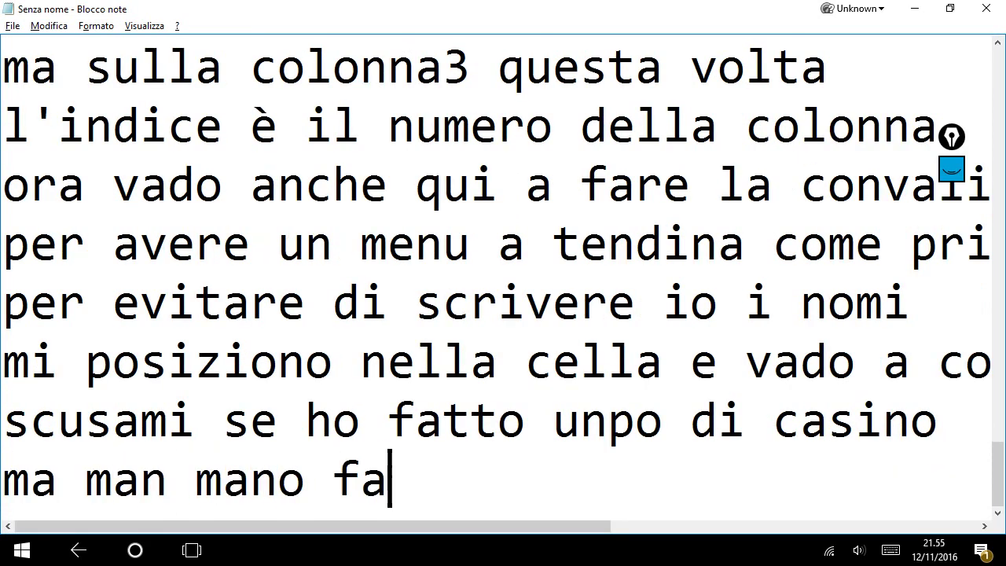
type("ro deiv")
key("BackSpace")
key("BackSpace")
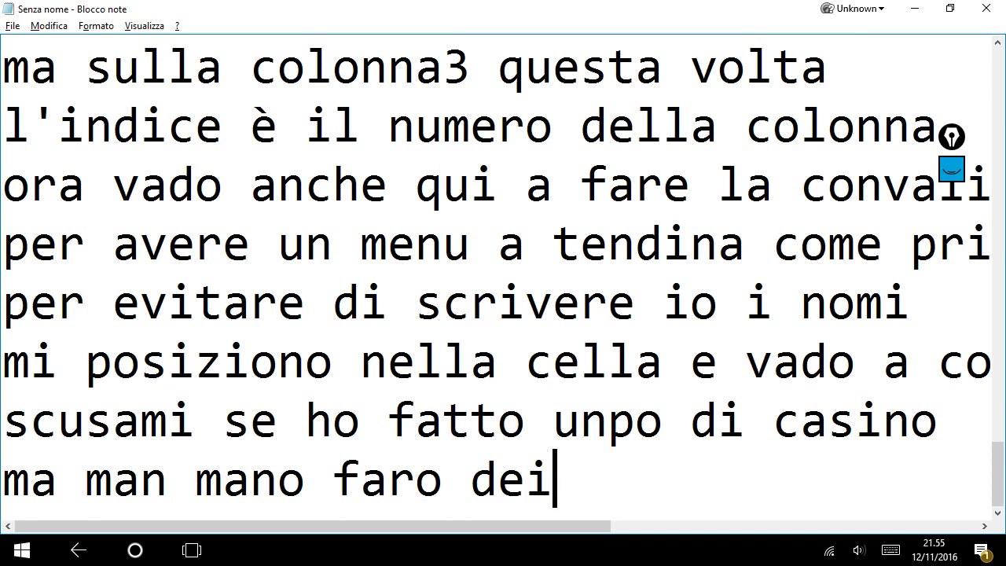
type("video ")
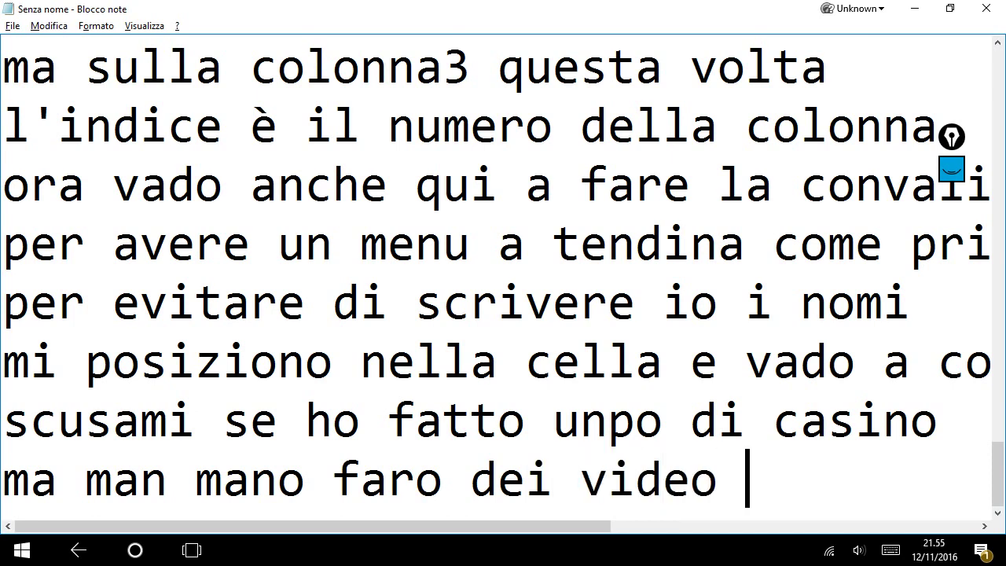
type("v")
key("BackSpace")
type("miglior")
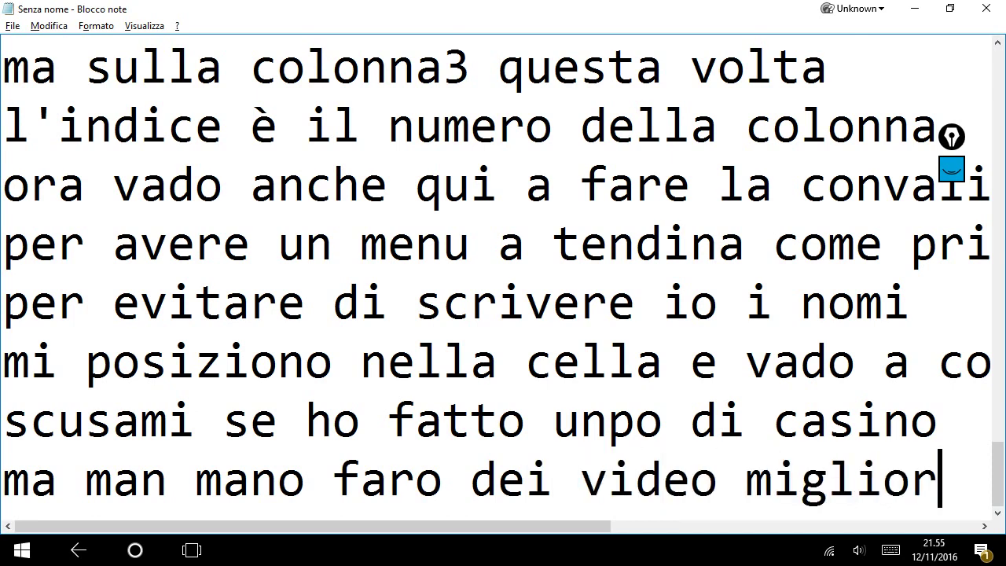
type("i")
Add the line 'se il video ti è piaciuto' followed by blank lines
key("Return")
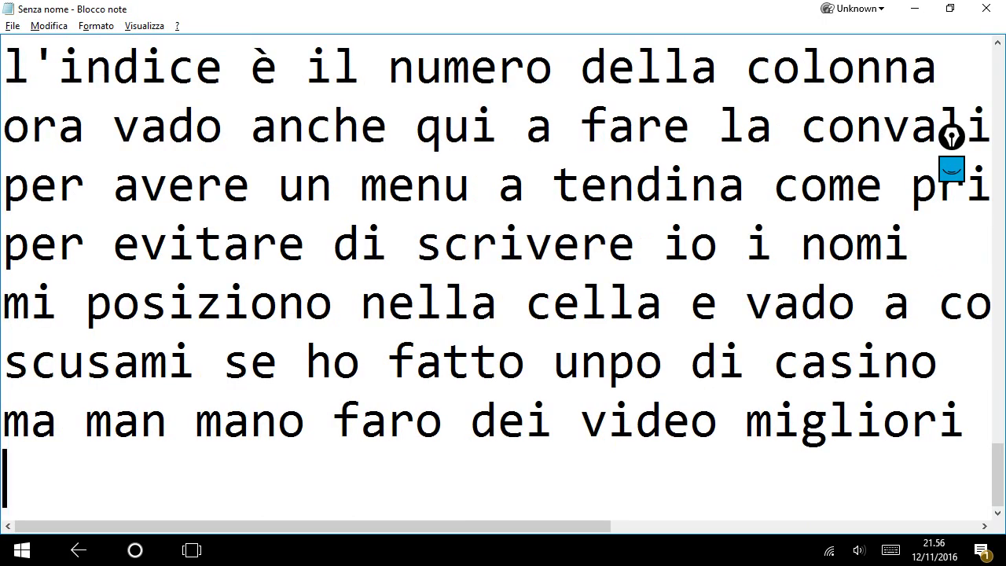
type("se i")
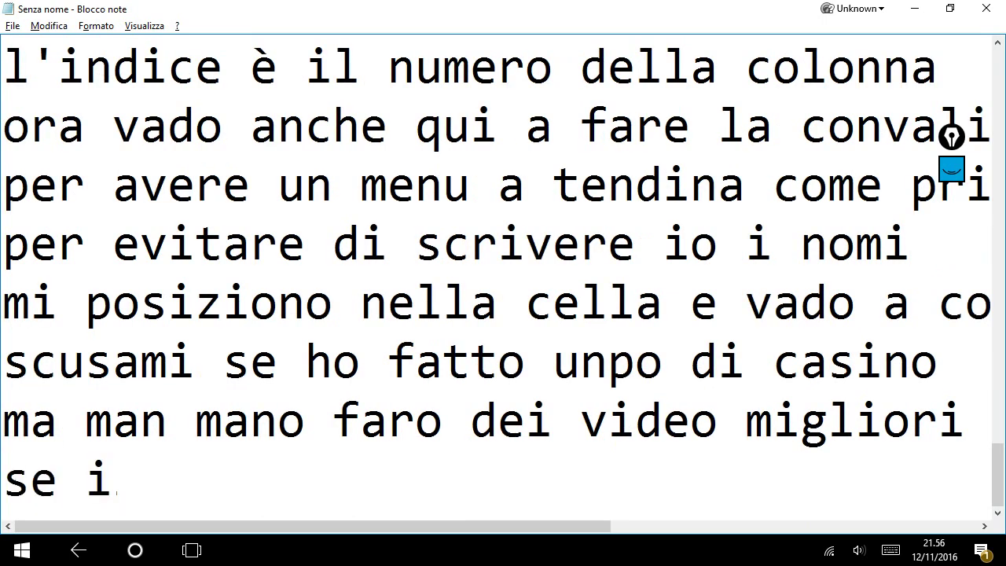
type("l video ti è ")
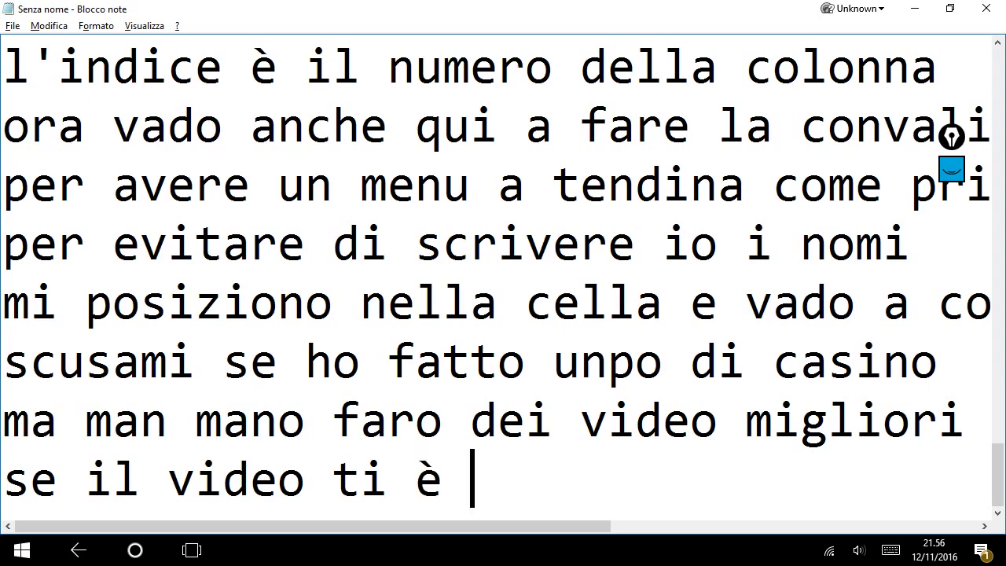
type("piaciuto")
key("Return")
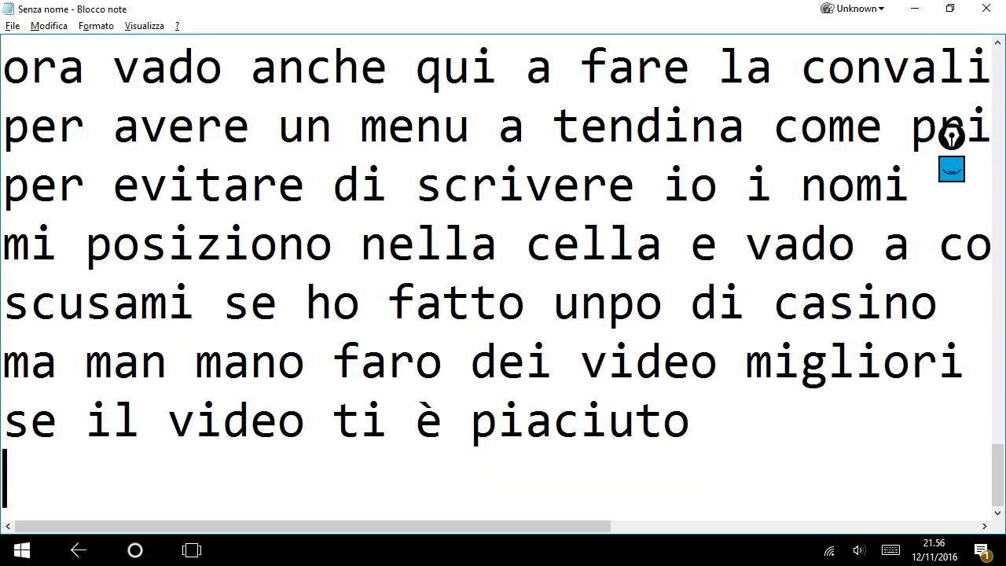
key("Return")
key("Return")
key("Return")
key("Return")
key("Return")
key("Return")
key("Return")
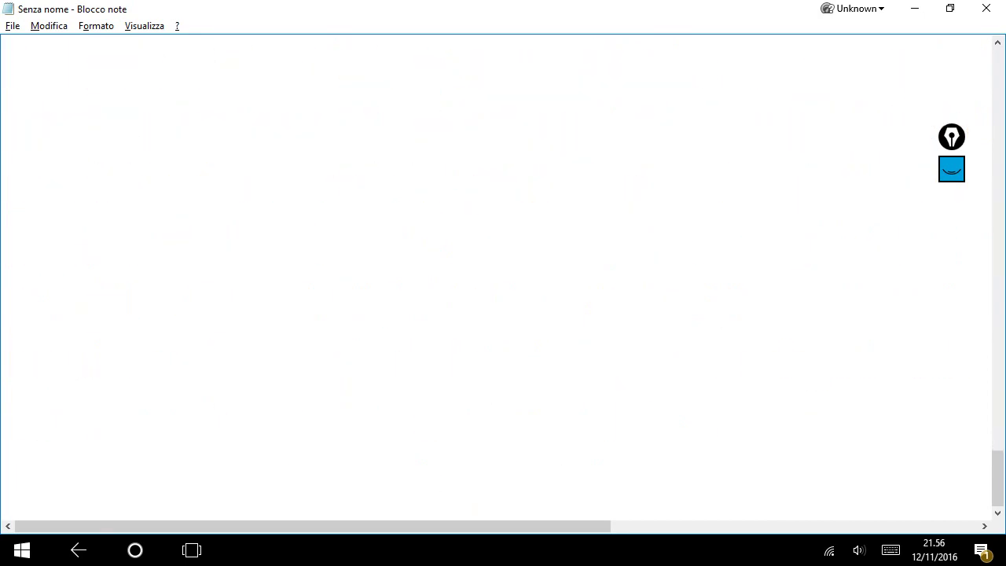
Type 'se il video ti è piaciuto metti', 'Mi piace e condividi' and 'e iscriviti al canale' lines
type("se il v")
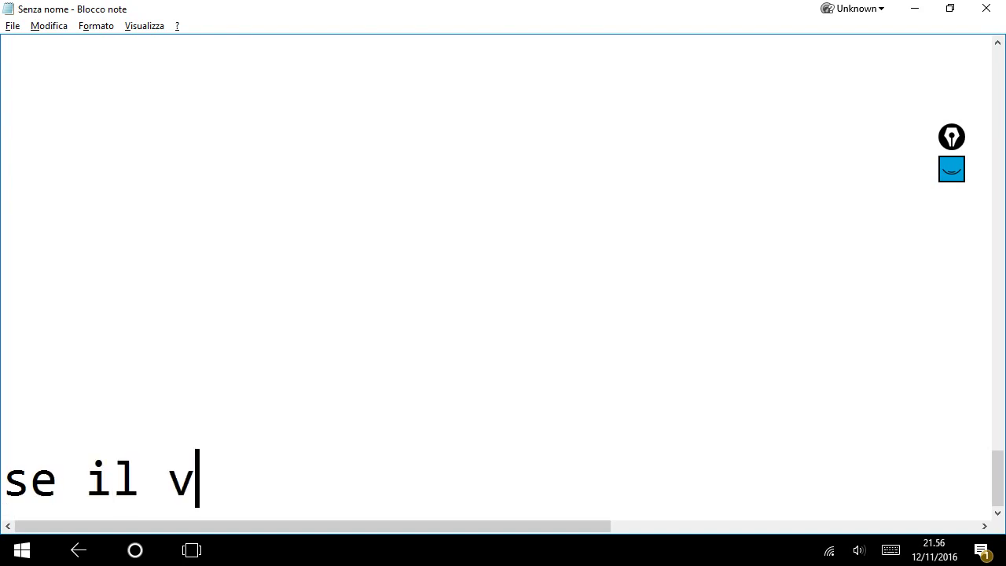
type("ideo ti è p")
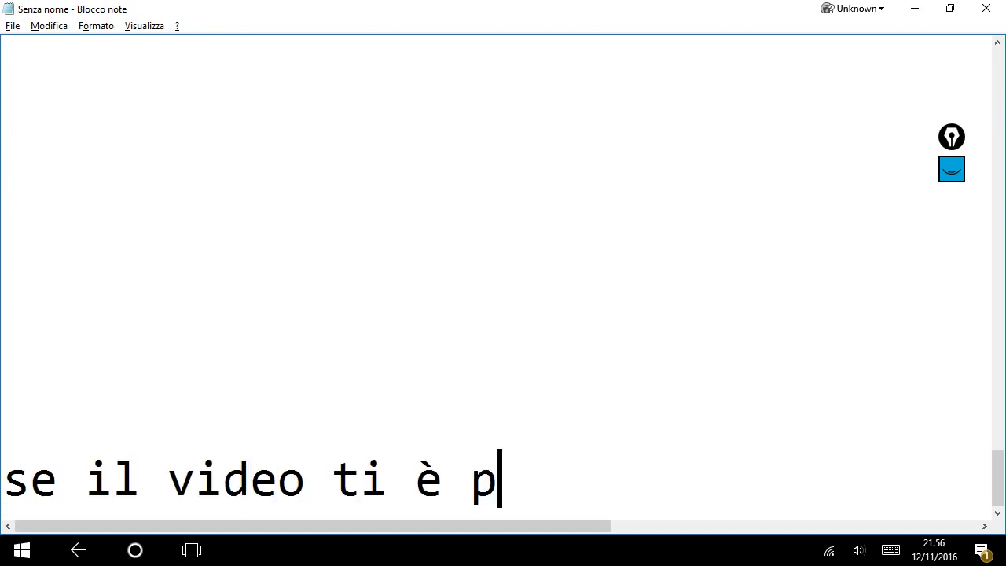
type("iaciuto")
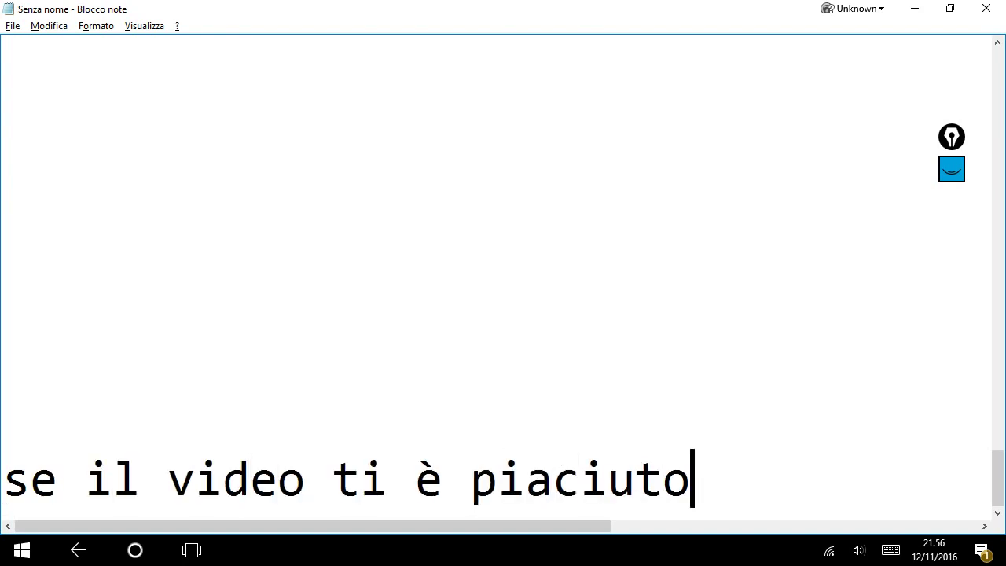
type(" metti")
key("Return")
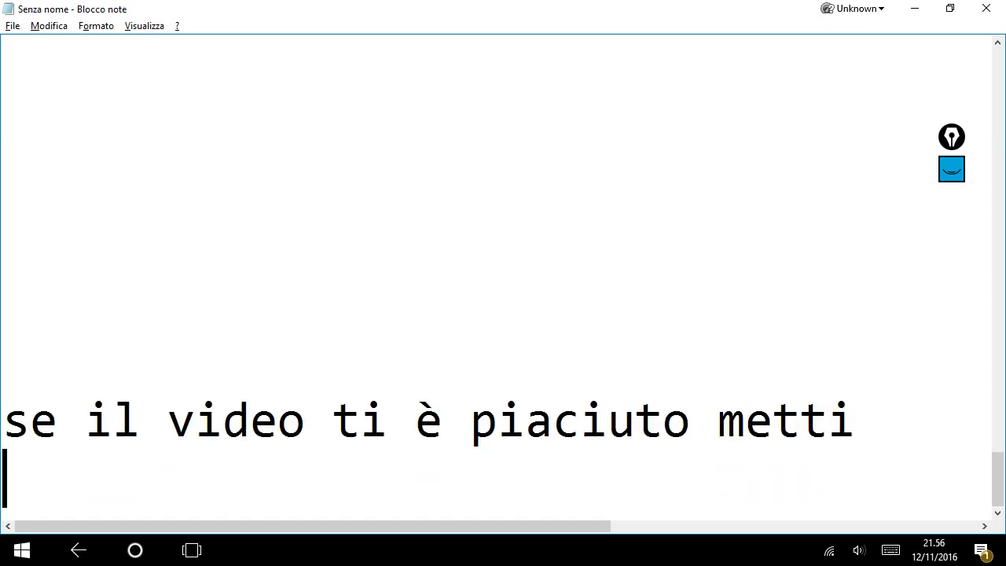
type("Mi piace")
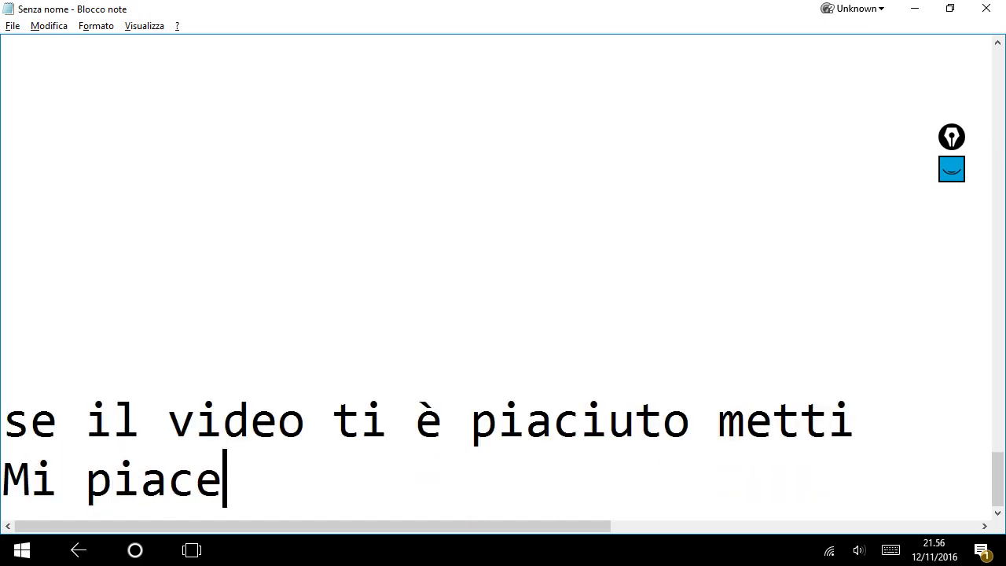
type(" e cond")
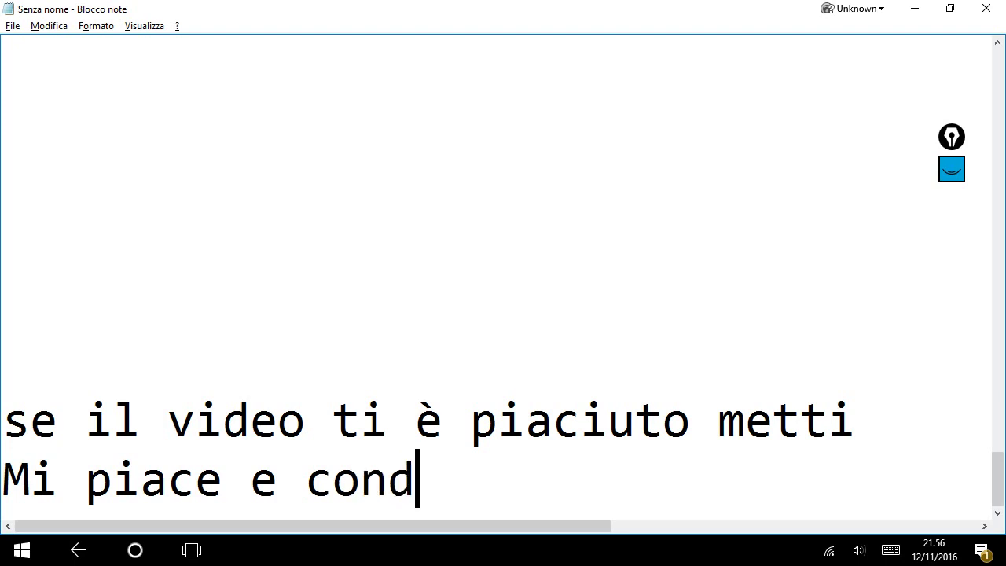
type("ividi")
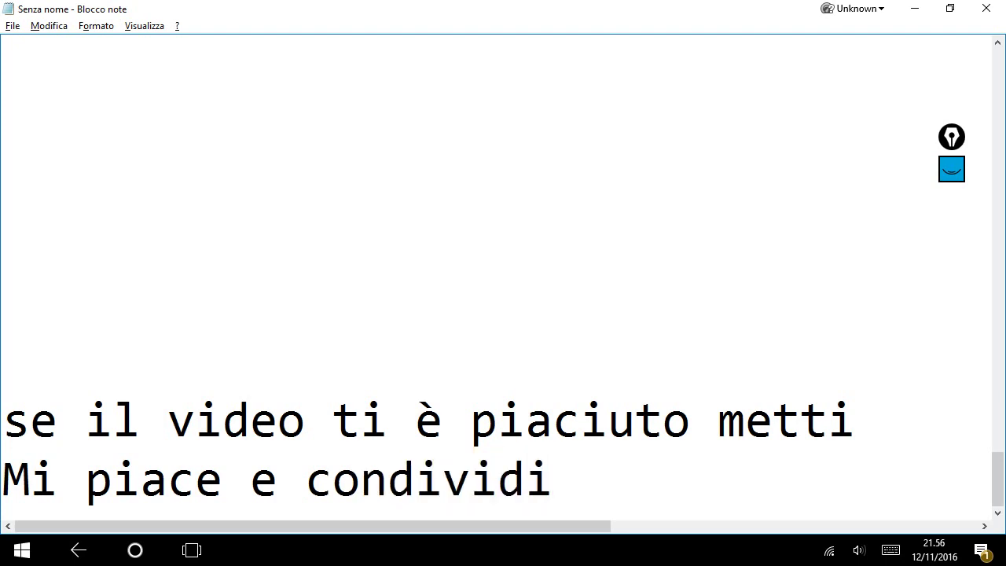
key("Return")
type("se")
key("BackSpace")
key("BackSpace")
key("BackSpace")
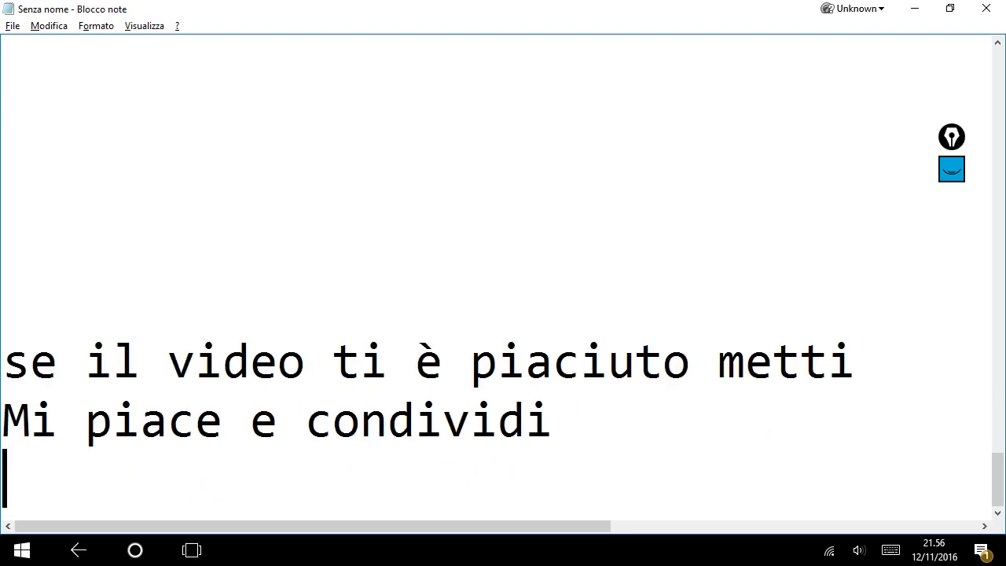
type("e iSC")
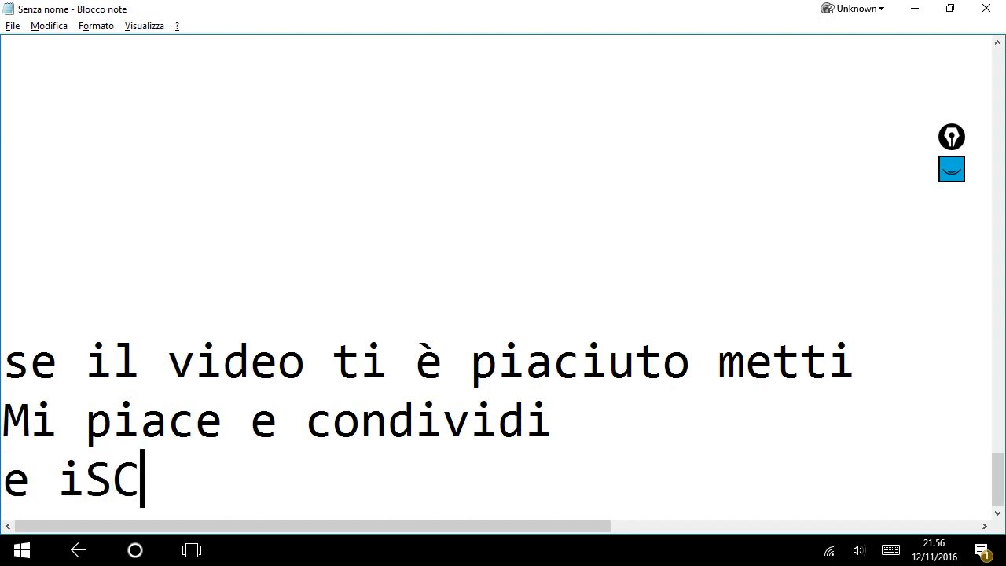
type("RIVI")
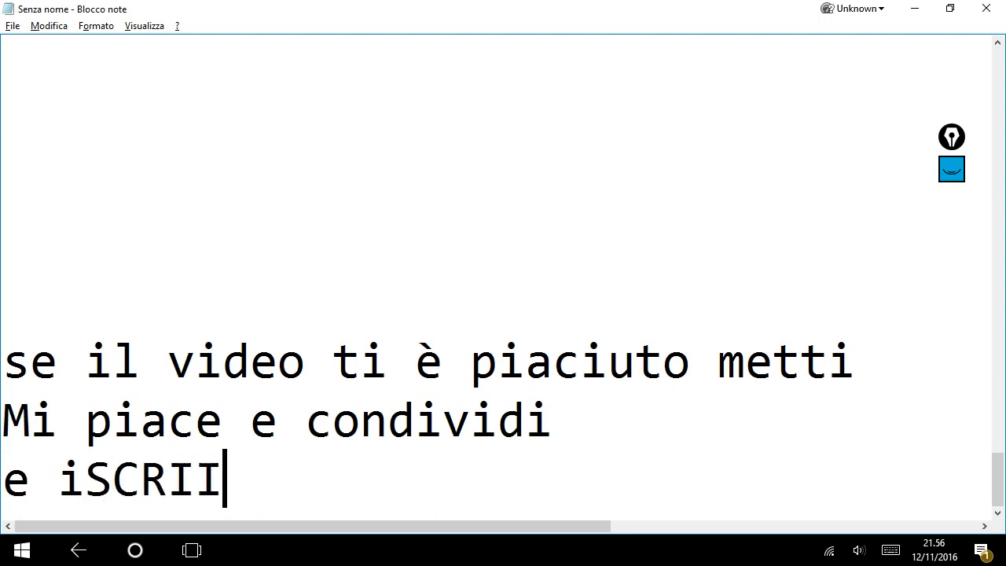
key("BackSpace")
type("VITI AL ")
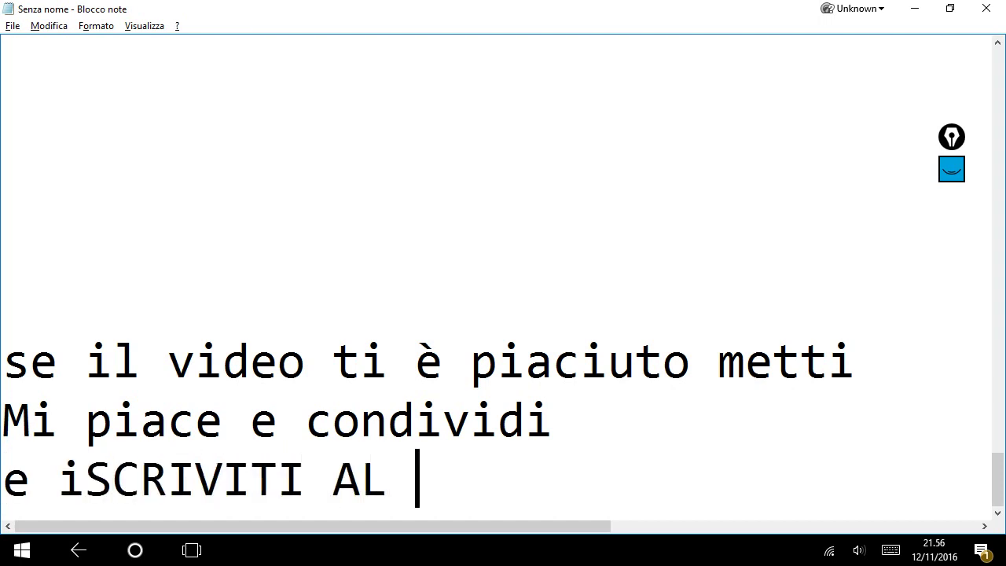
type("CANALE")
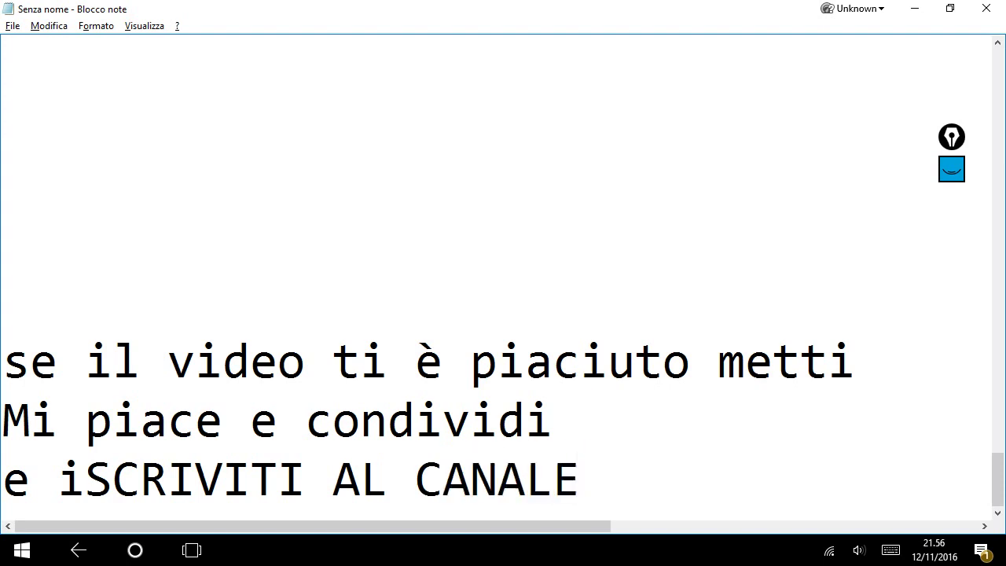
Add 'MI FAREBBE MOLTO PIACERE', 'GRAZIEEEE…' and 'E AL PROSSIMO VIDEO.....', then switch to OBS Studio
key("Return")
type("MI FARE")
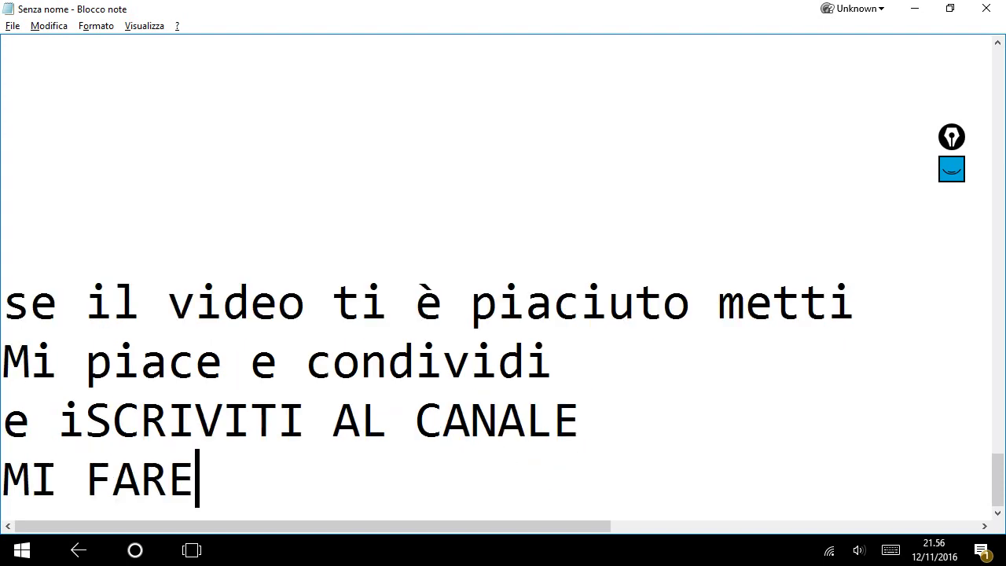
type("BGE M")
key("BackSpace")
key("BackSpace")
key("BackSpace")
key("BackSpace")
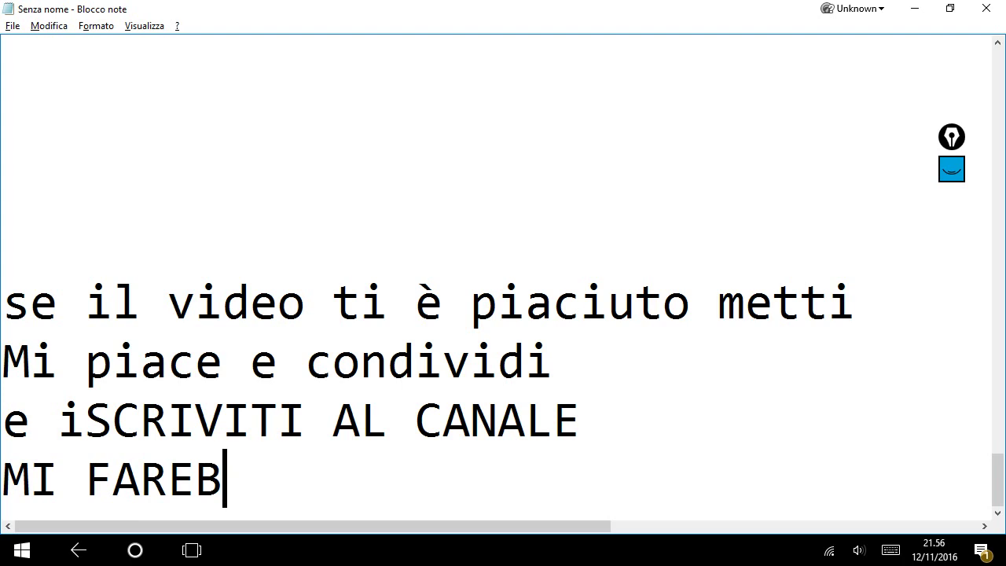
type("BE MOLTO P")
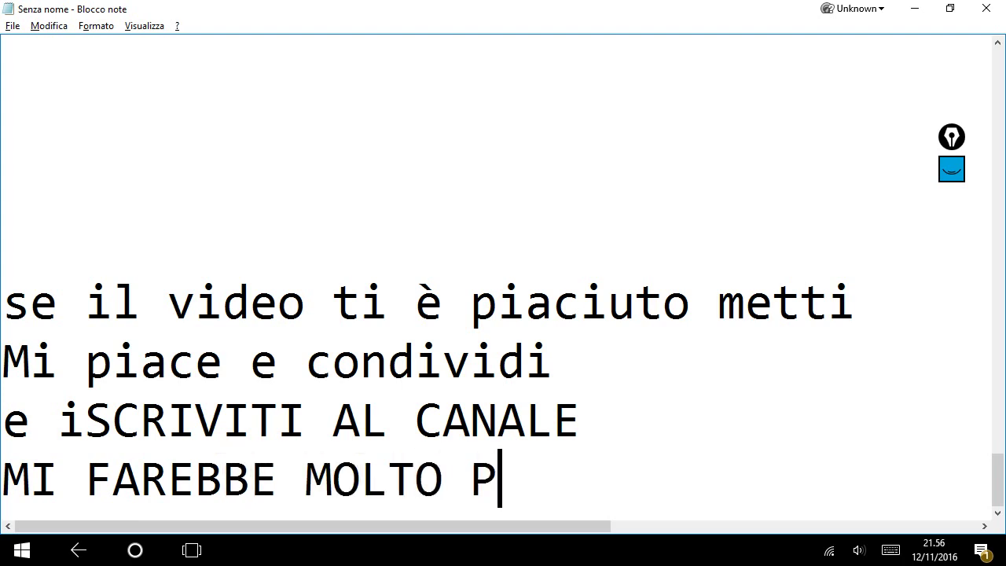
type("IACERE")
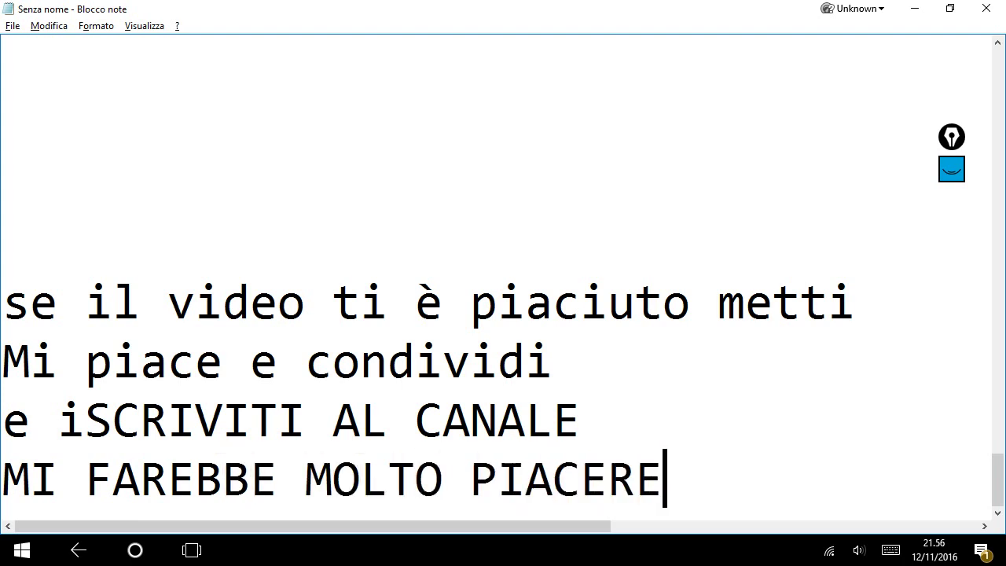
key("Return")
type("GRAZI")
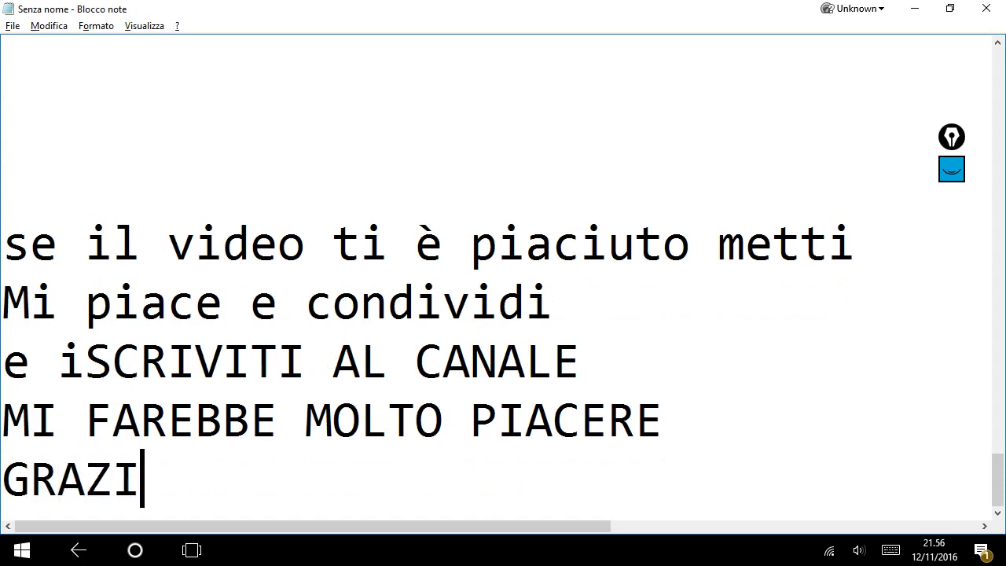
type("EEEEEEEEEEEEEEEEEEEEEEEEE")
key("Return")
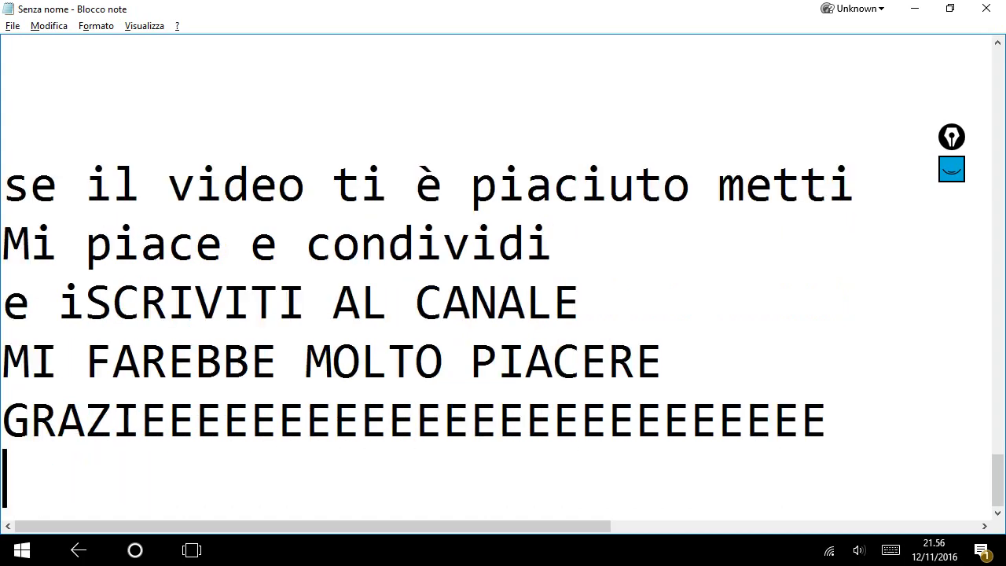
key("Return")
key("Return")
key("Return")
type("E AL PR")
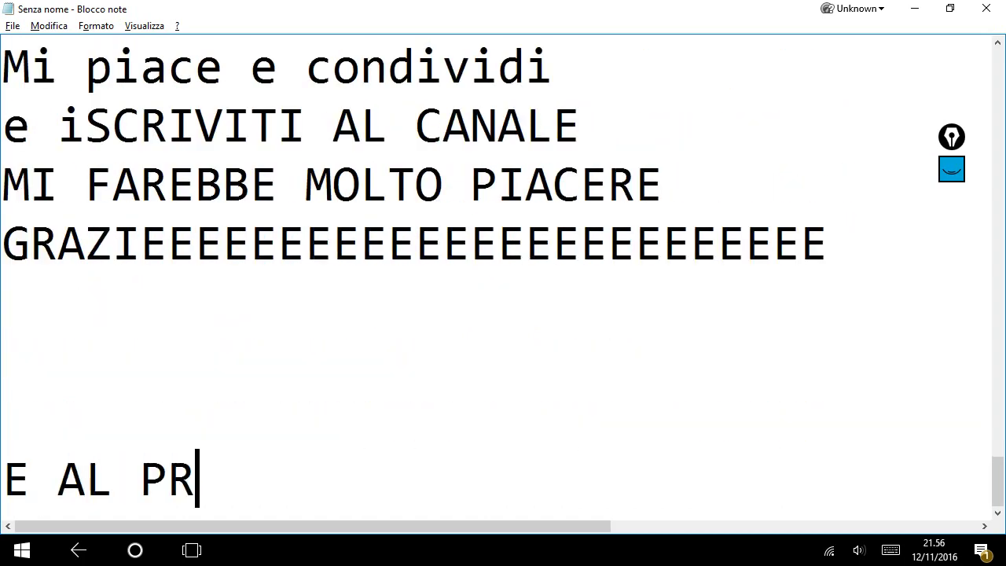
type("OSSIMO VID")
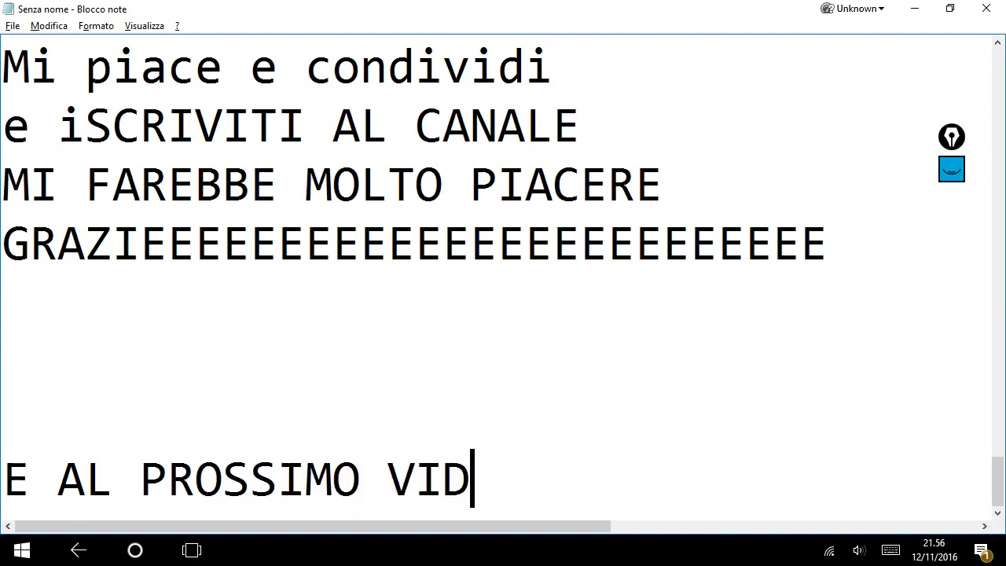
type("EO.....")
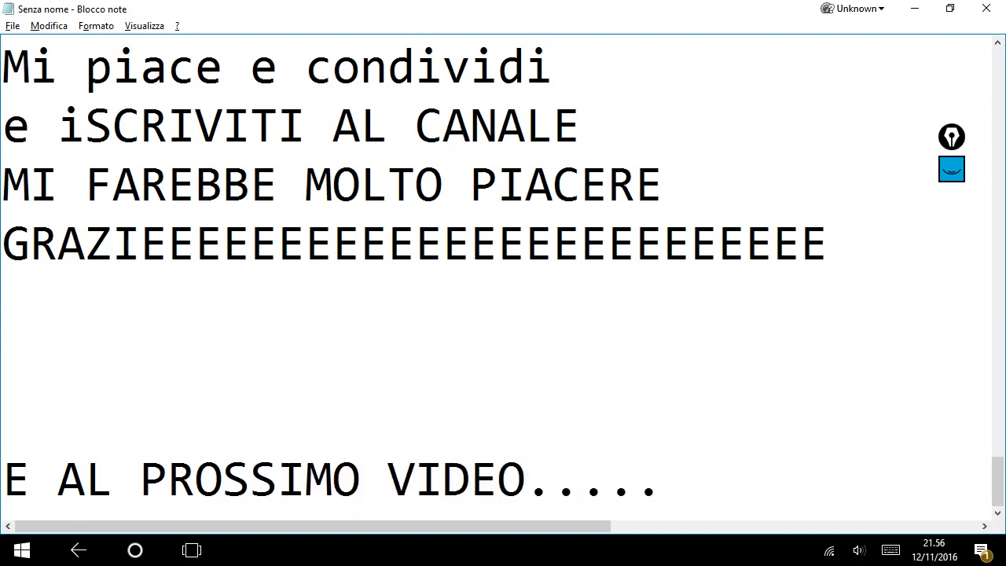
key("alt+Tab")
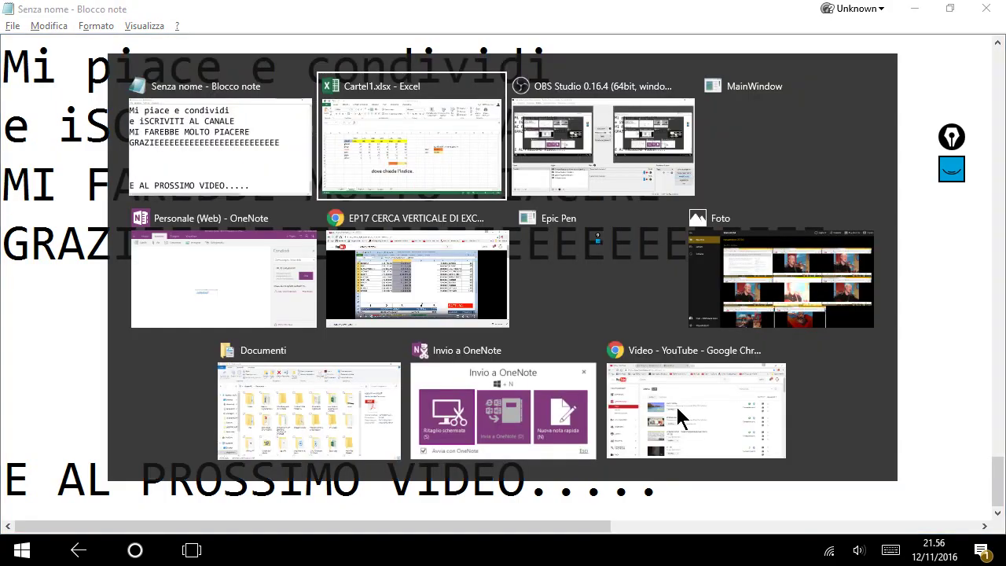
key("alt+Tab")
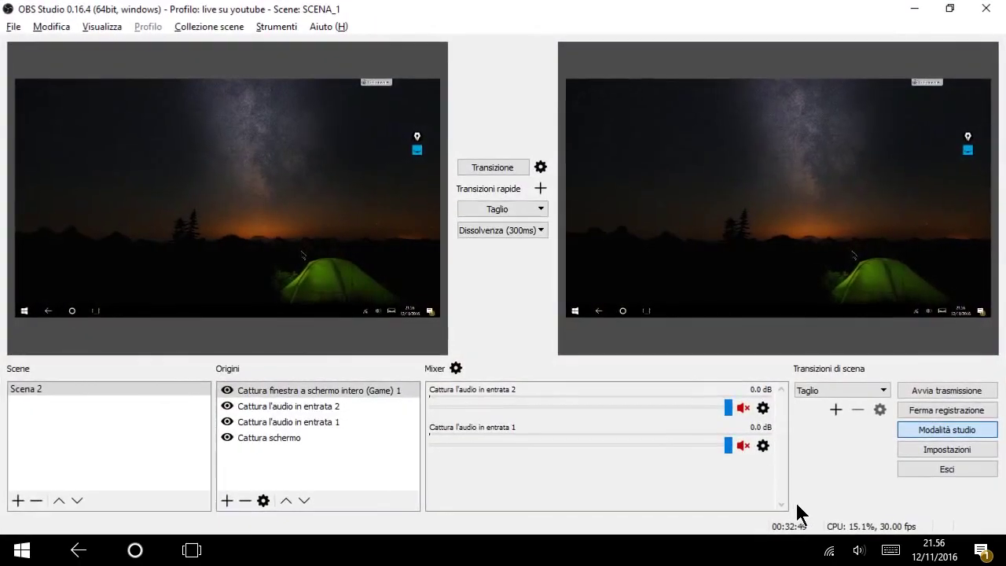